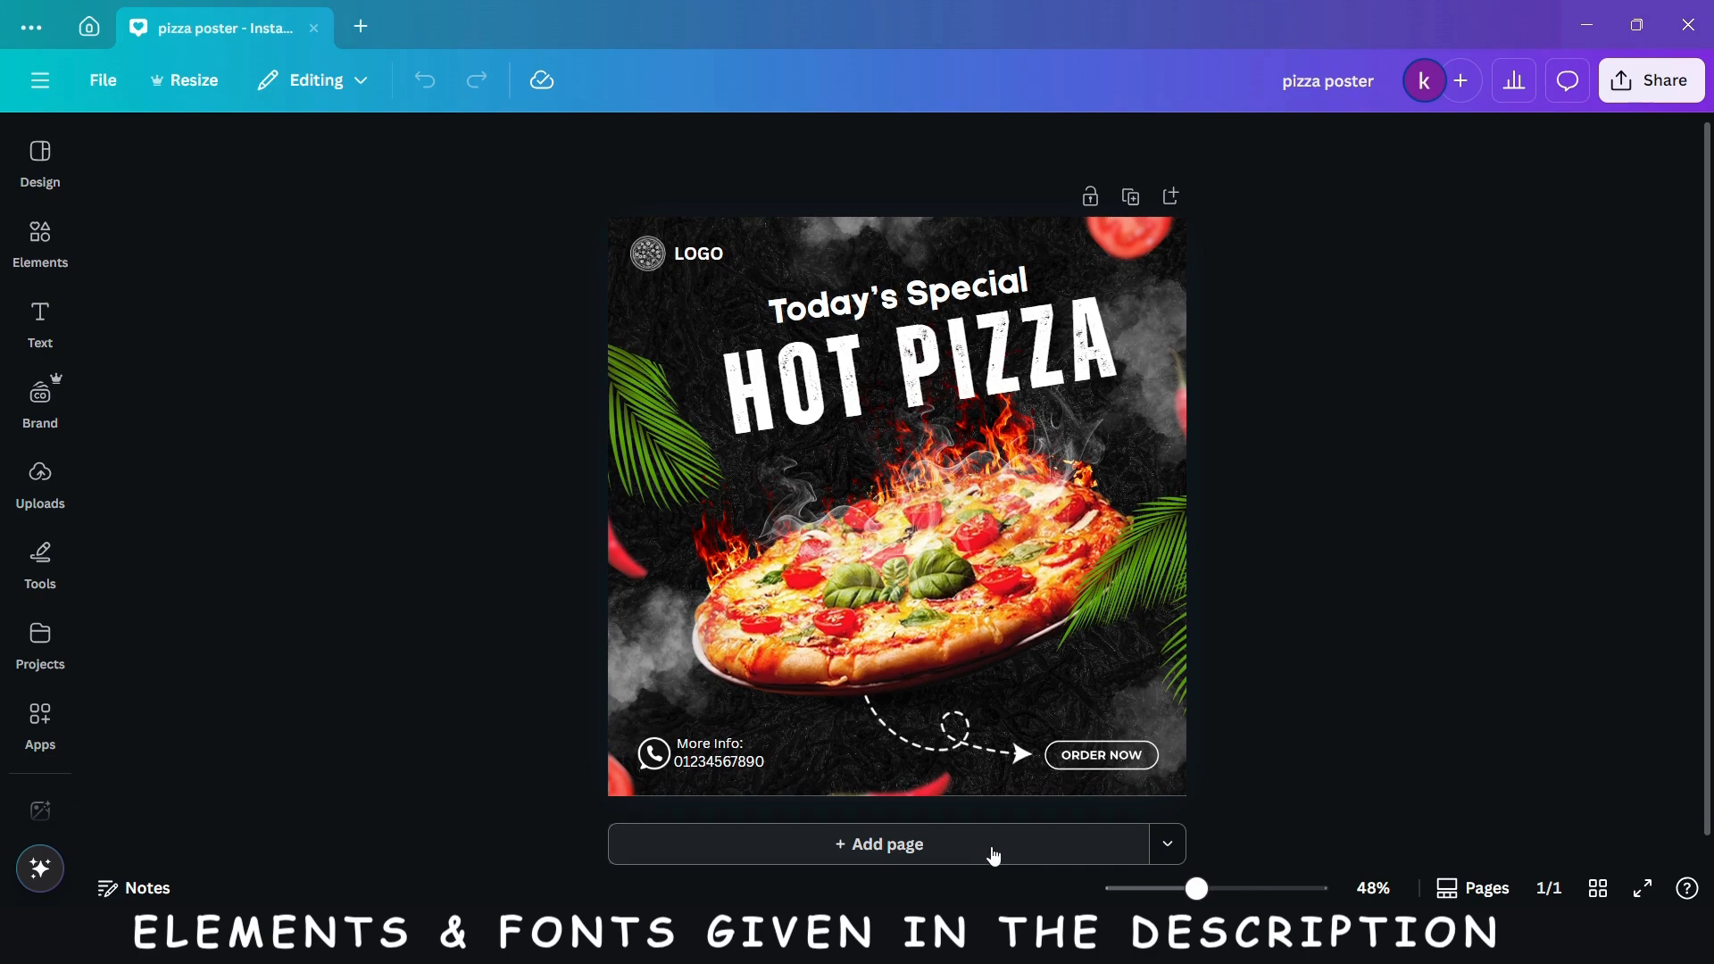
- Add a blank second page and search the elements for "black rough background"
click(993, 845)
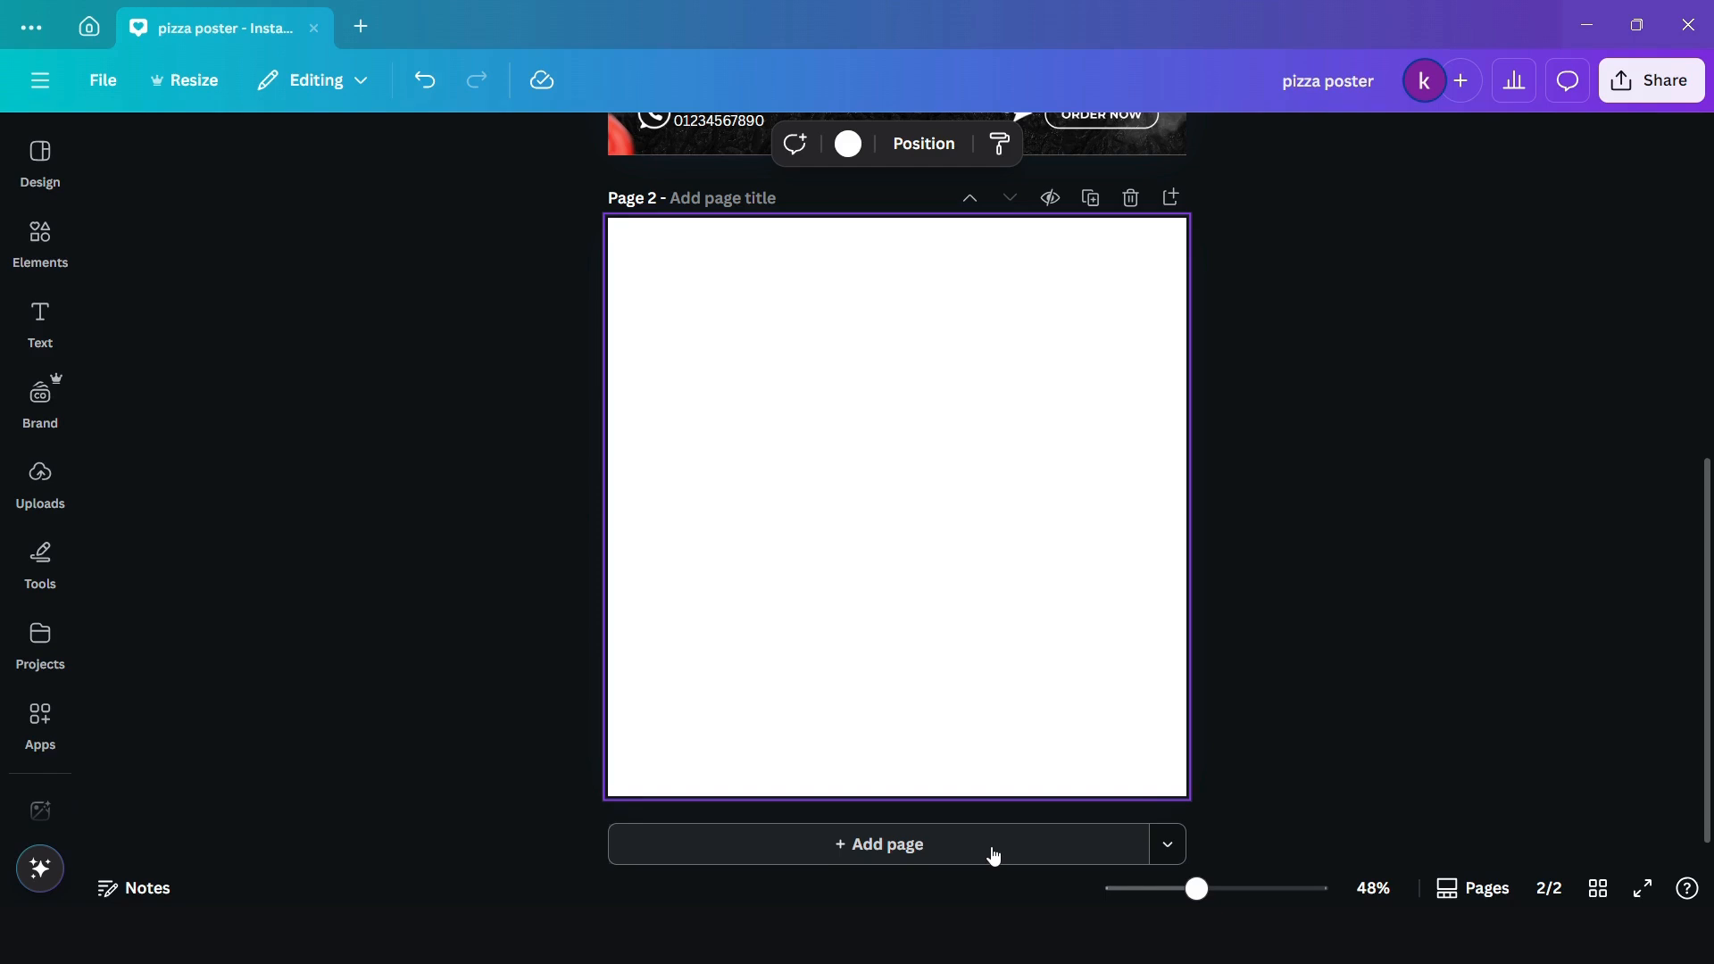
drag(1196, 889, 1201, 895)
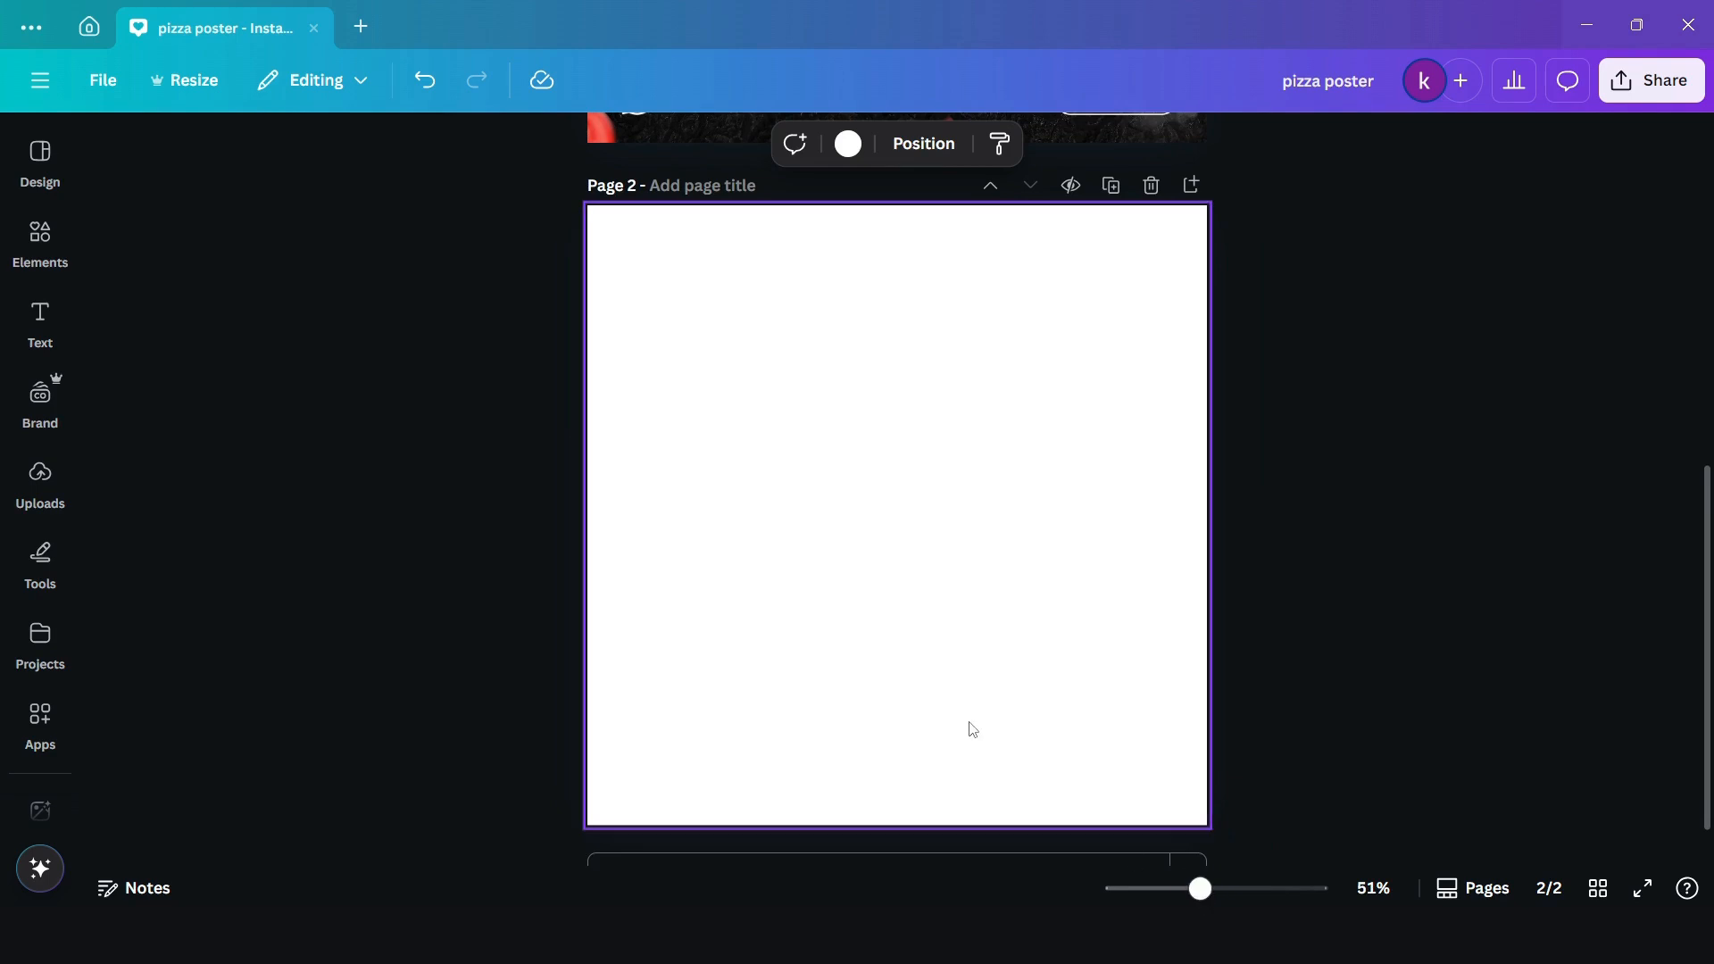
click(40, 243)
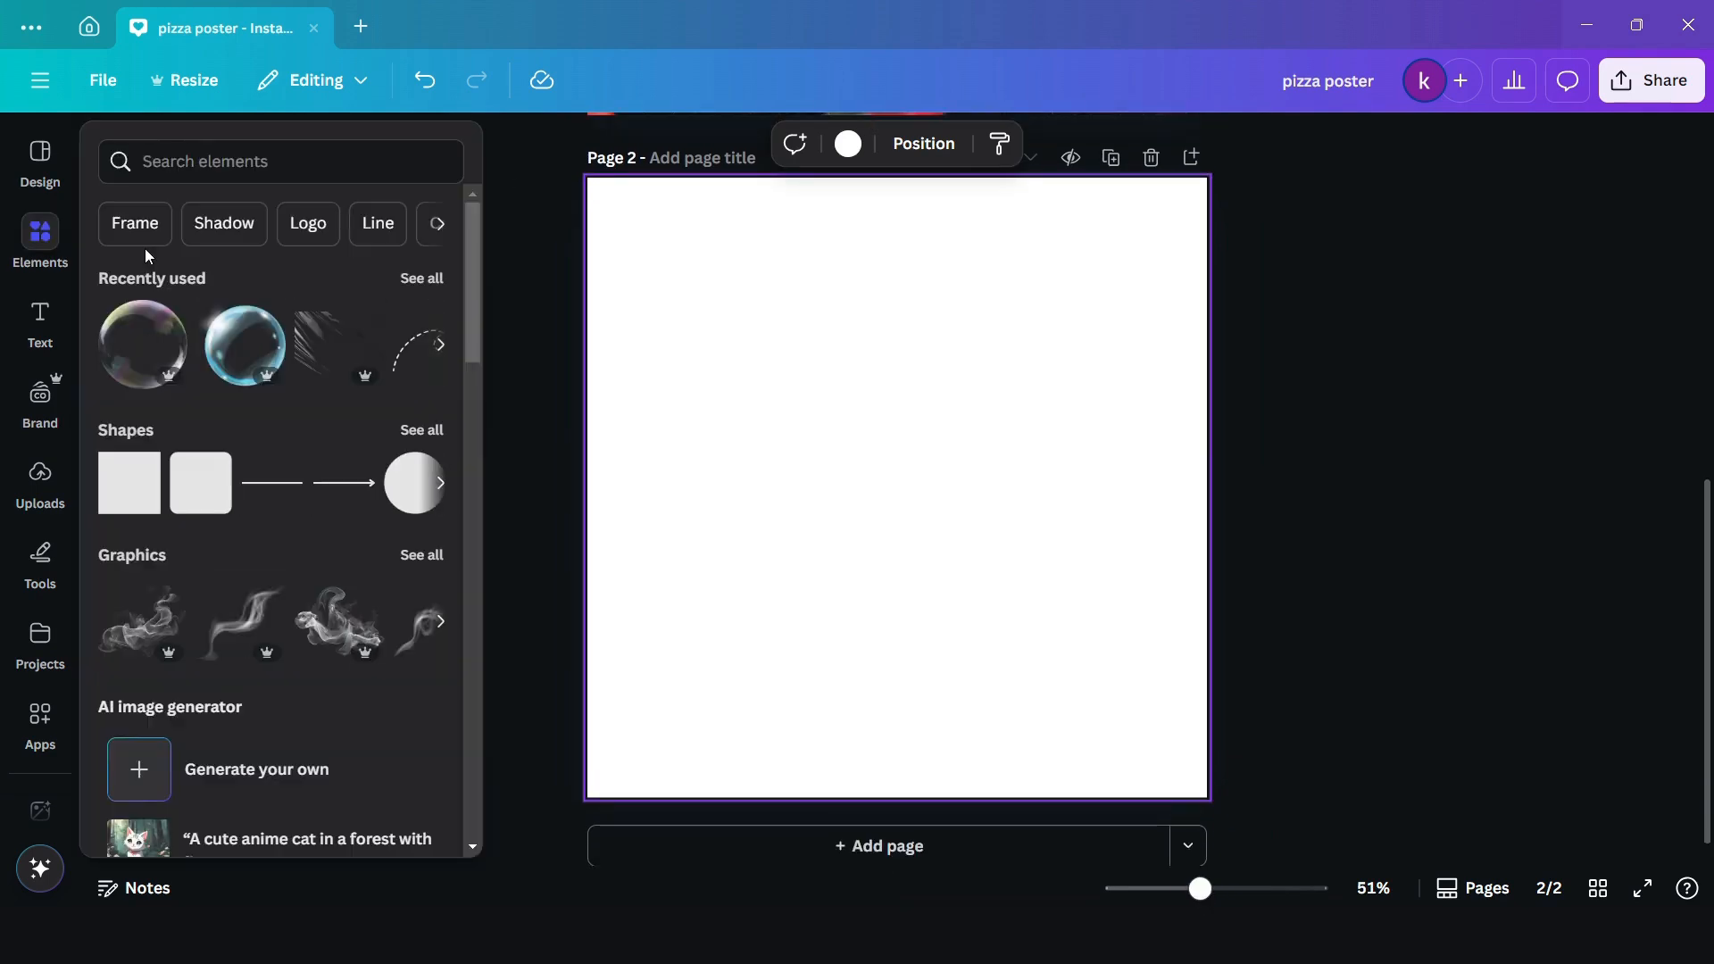
click(232, 168)
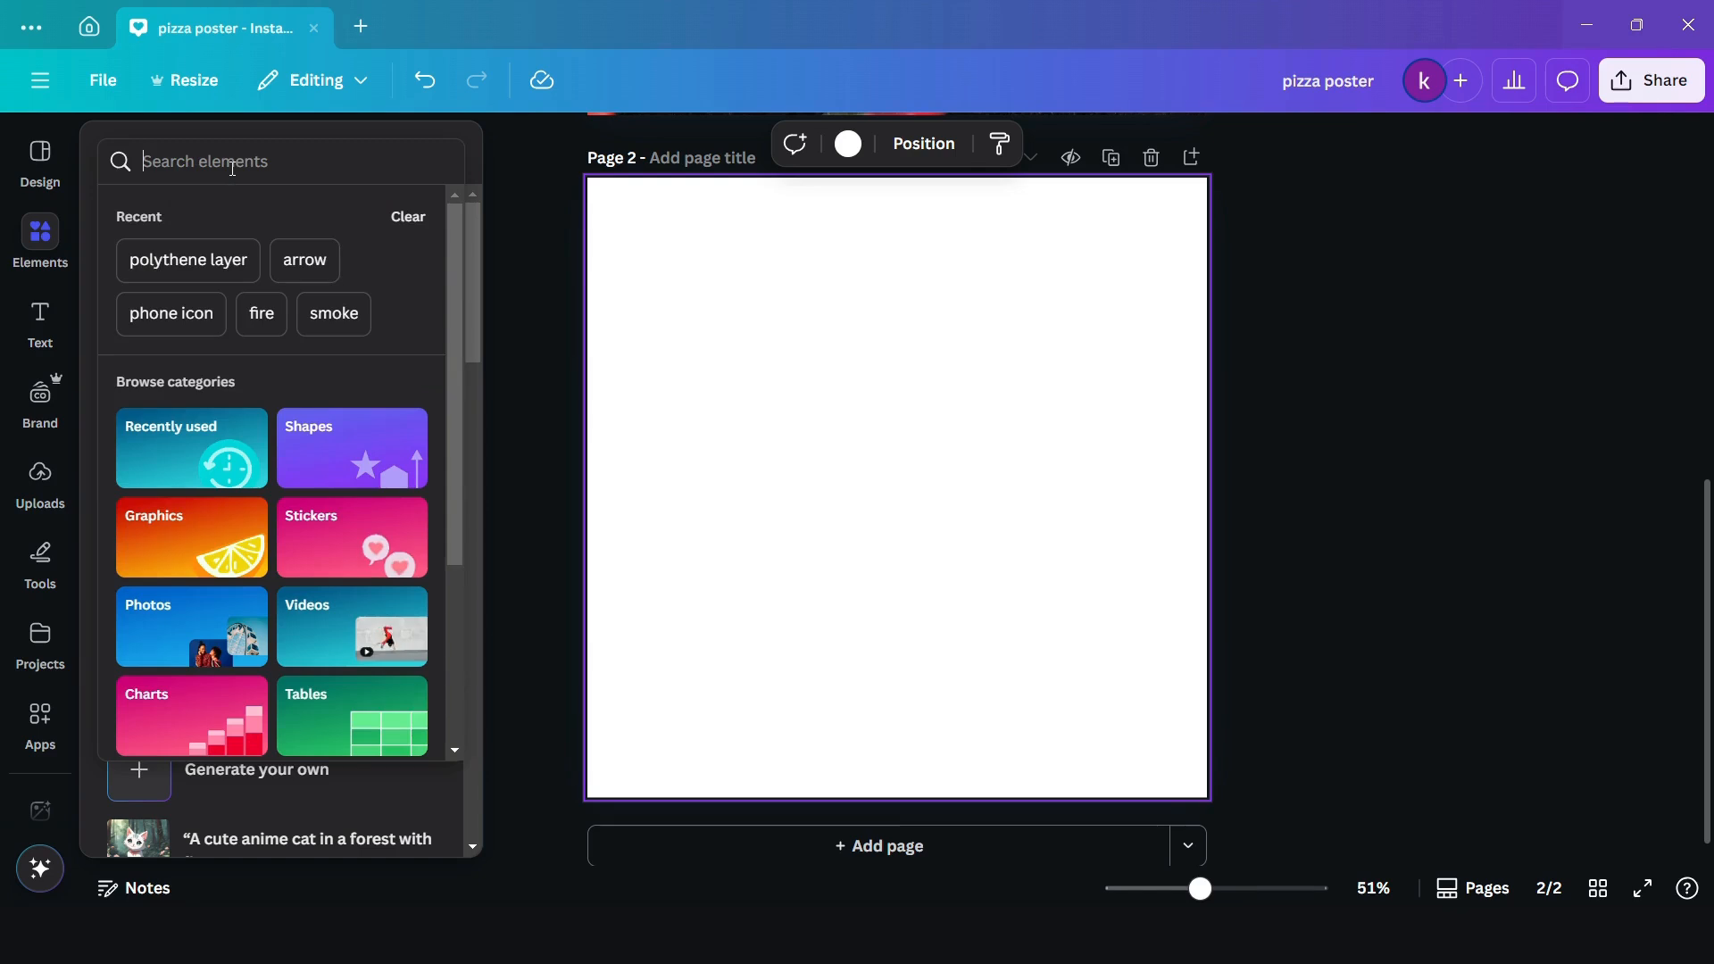
text(b)
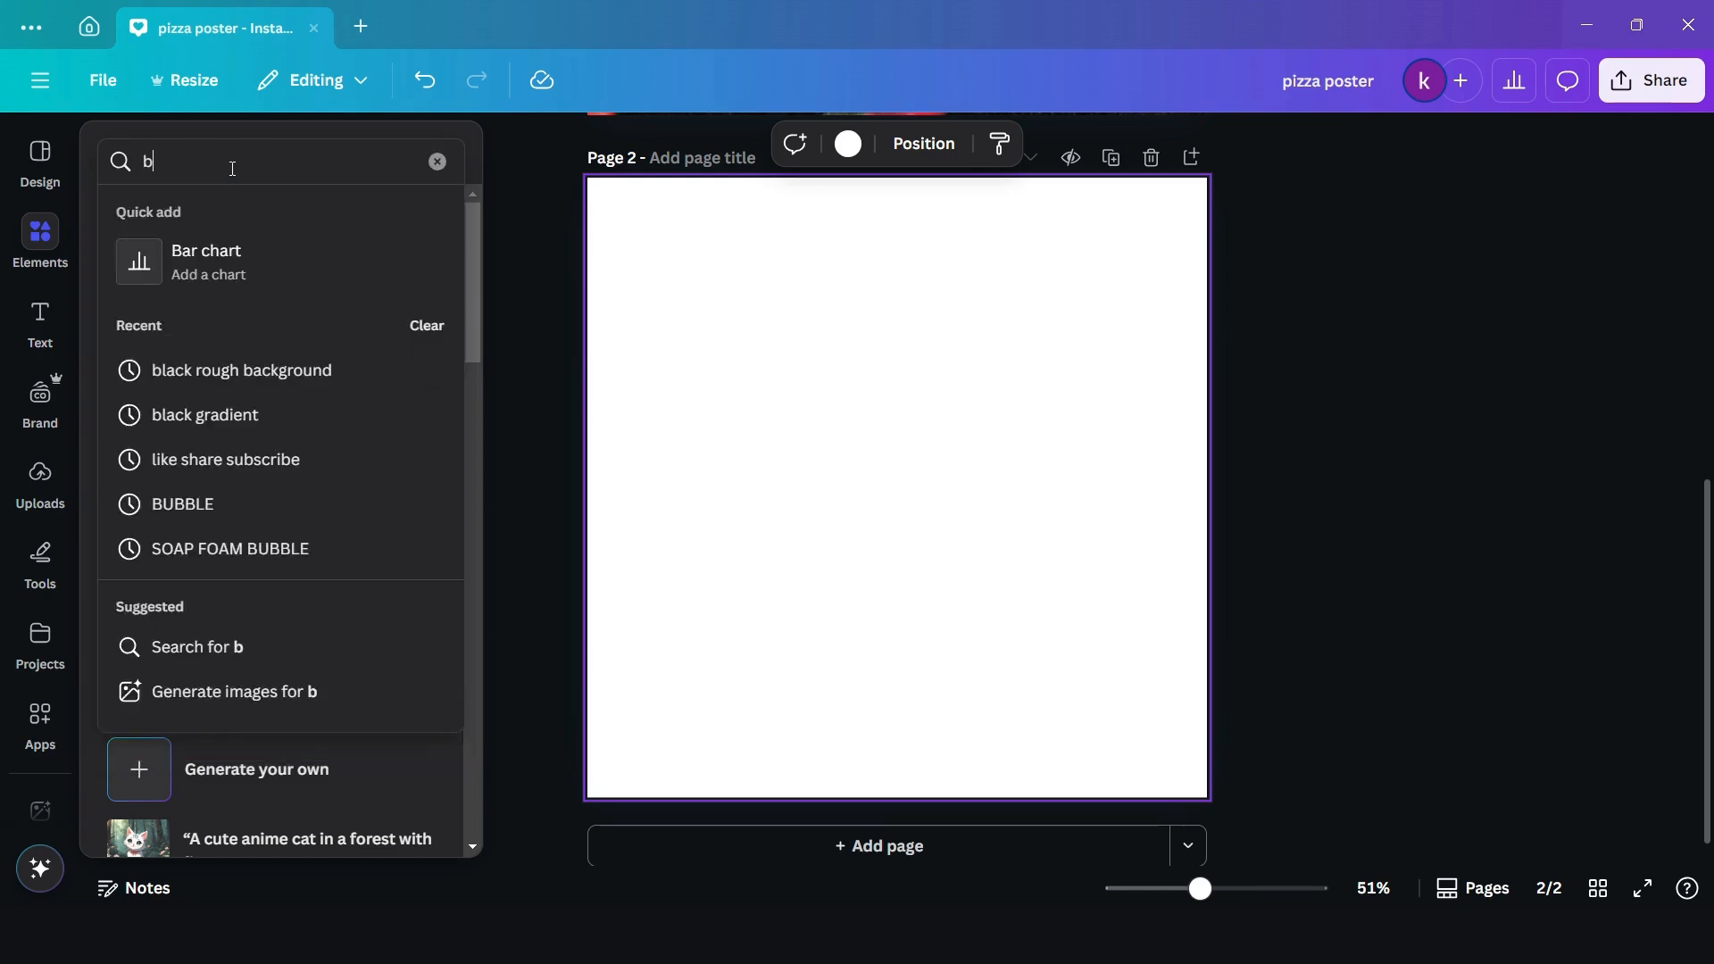
text(lack)
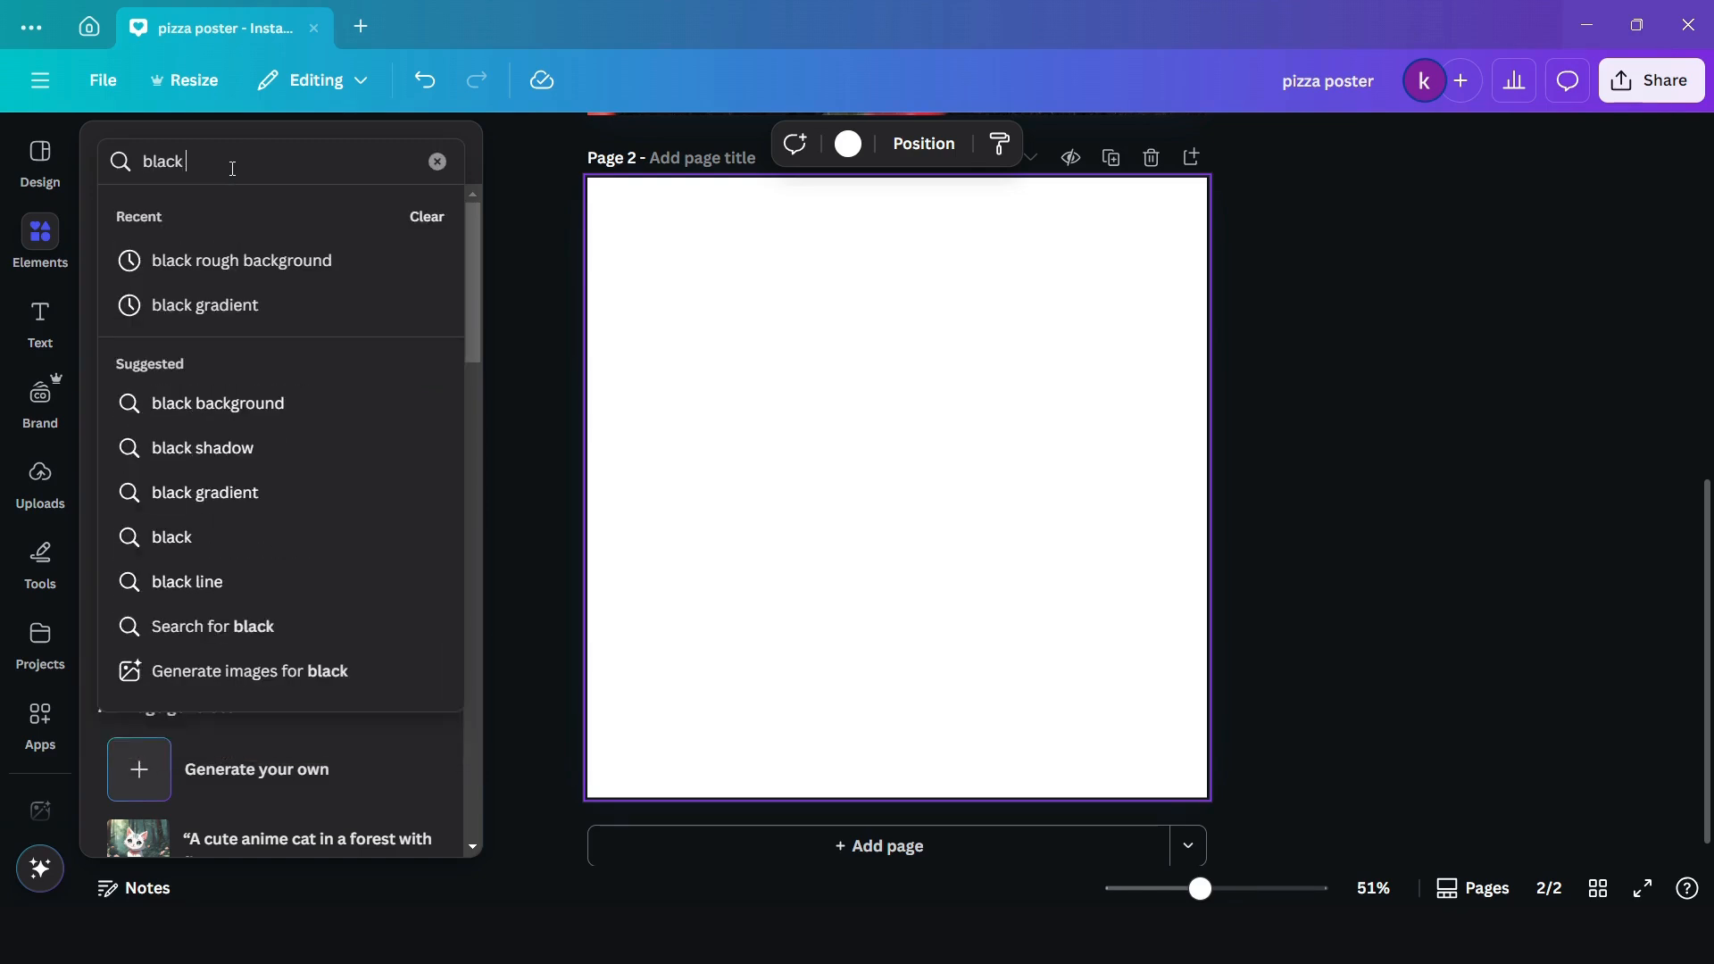
click(224, 264)
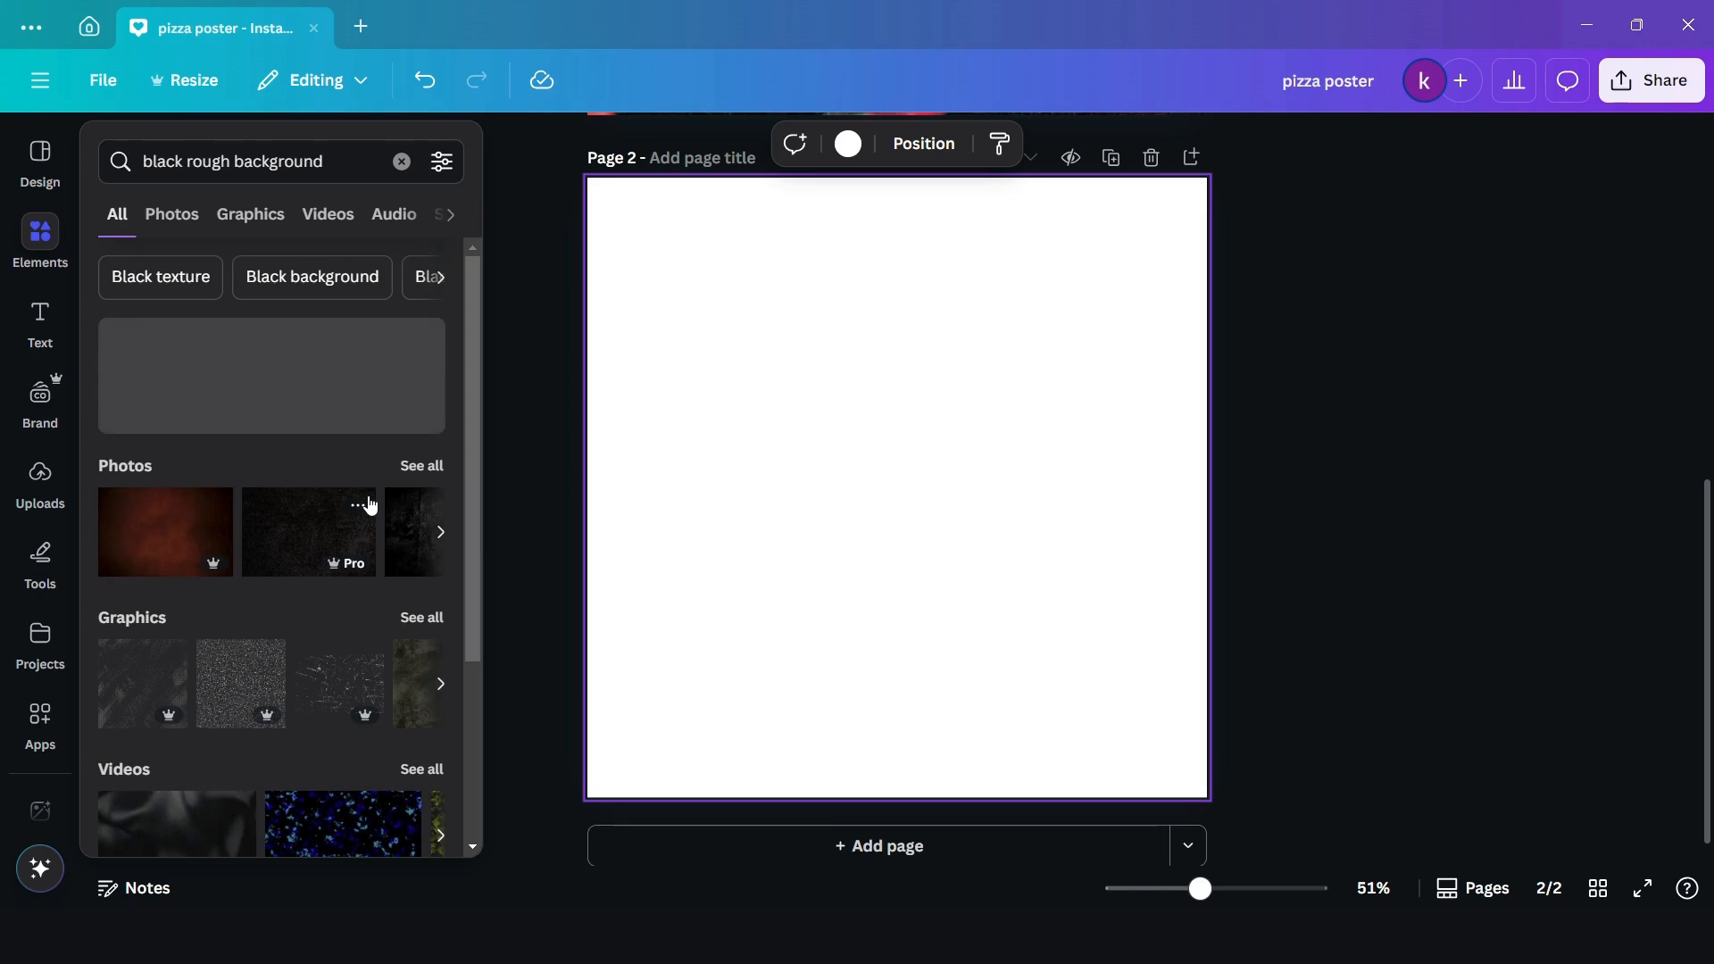
- Insert the black wrinkled texture photo from the search results and set it as the background of page 2
click(427, 466)
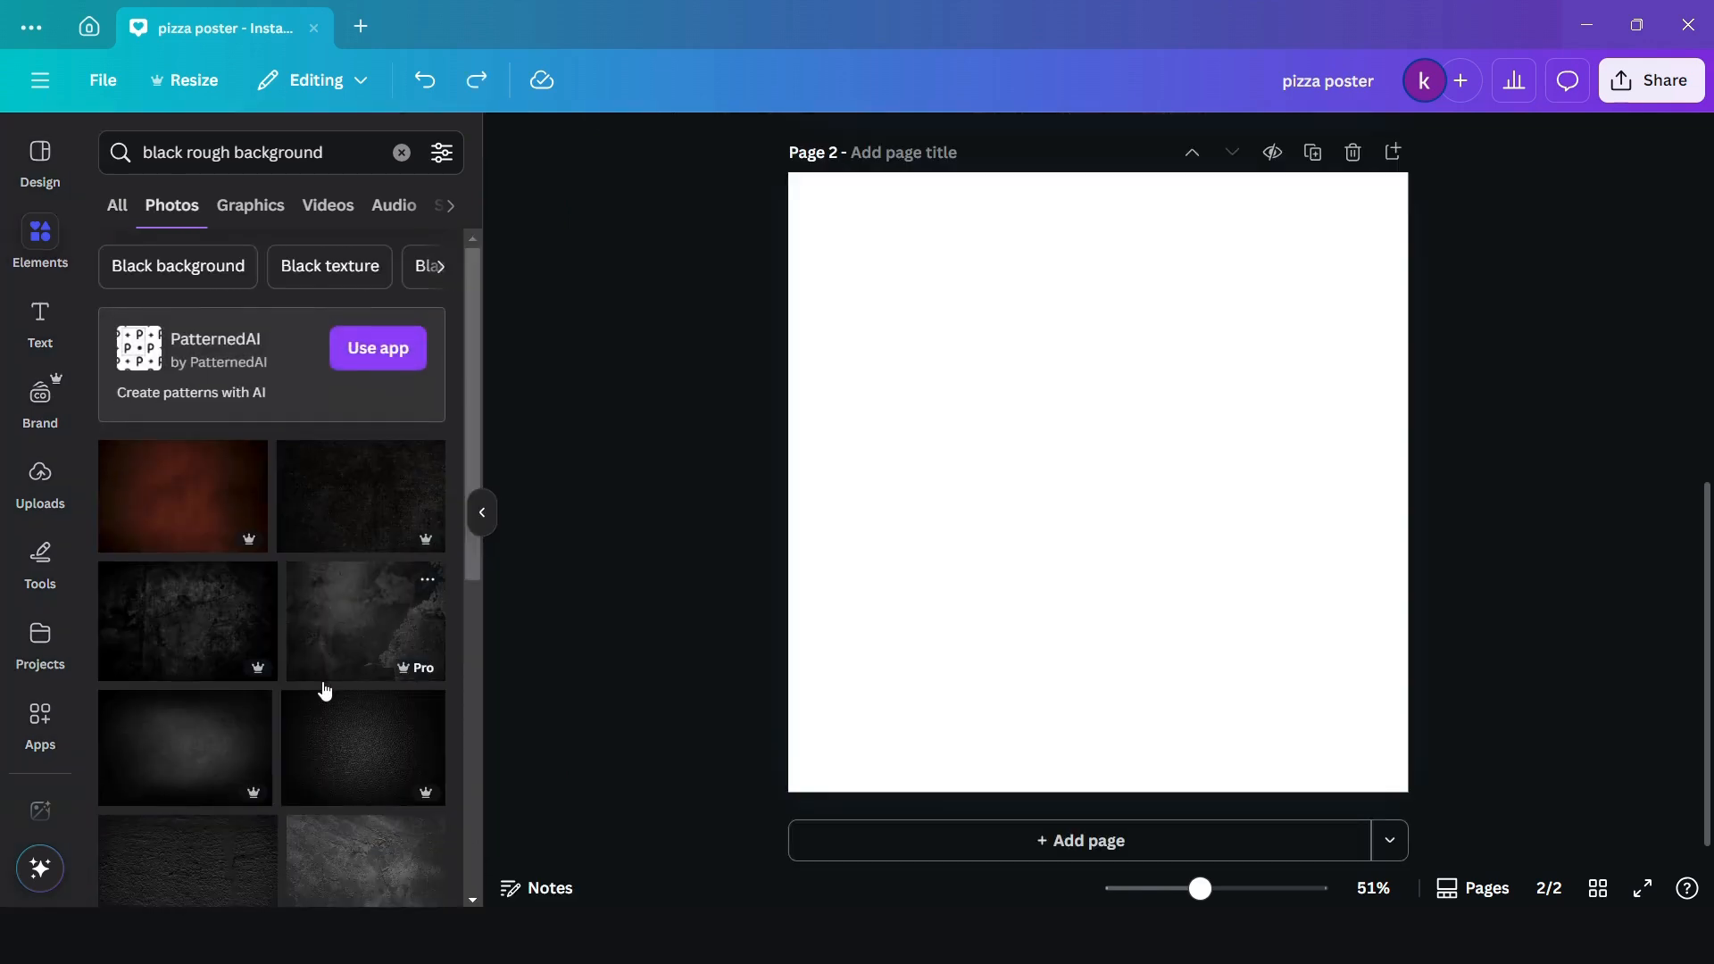
scroll(324, 690, down, 10)
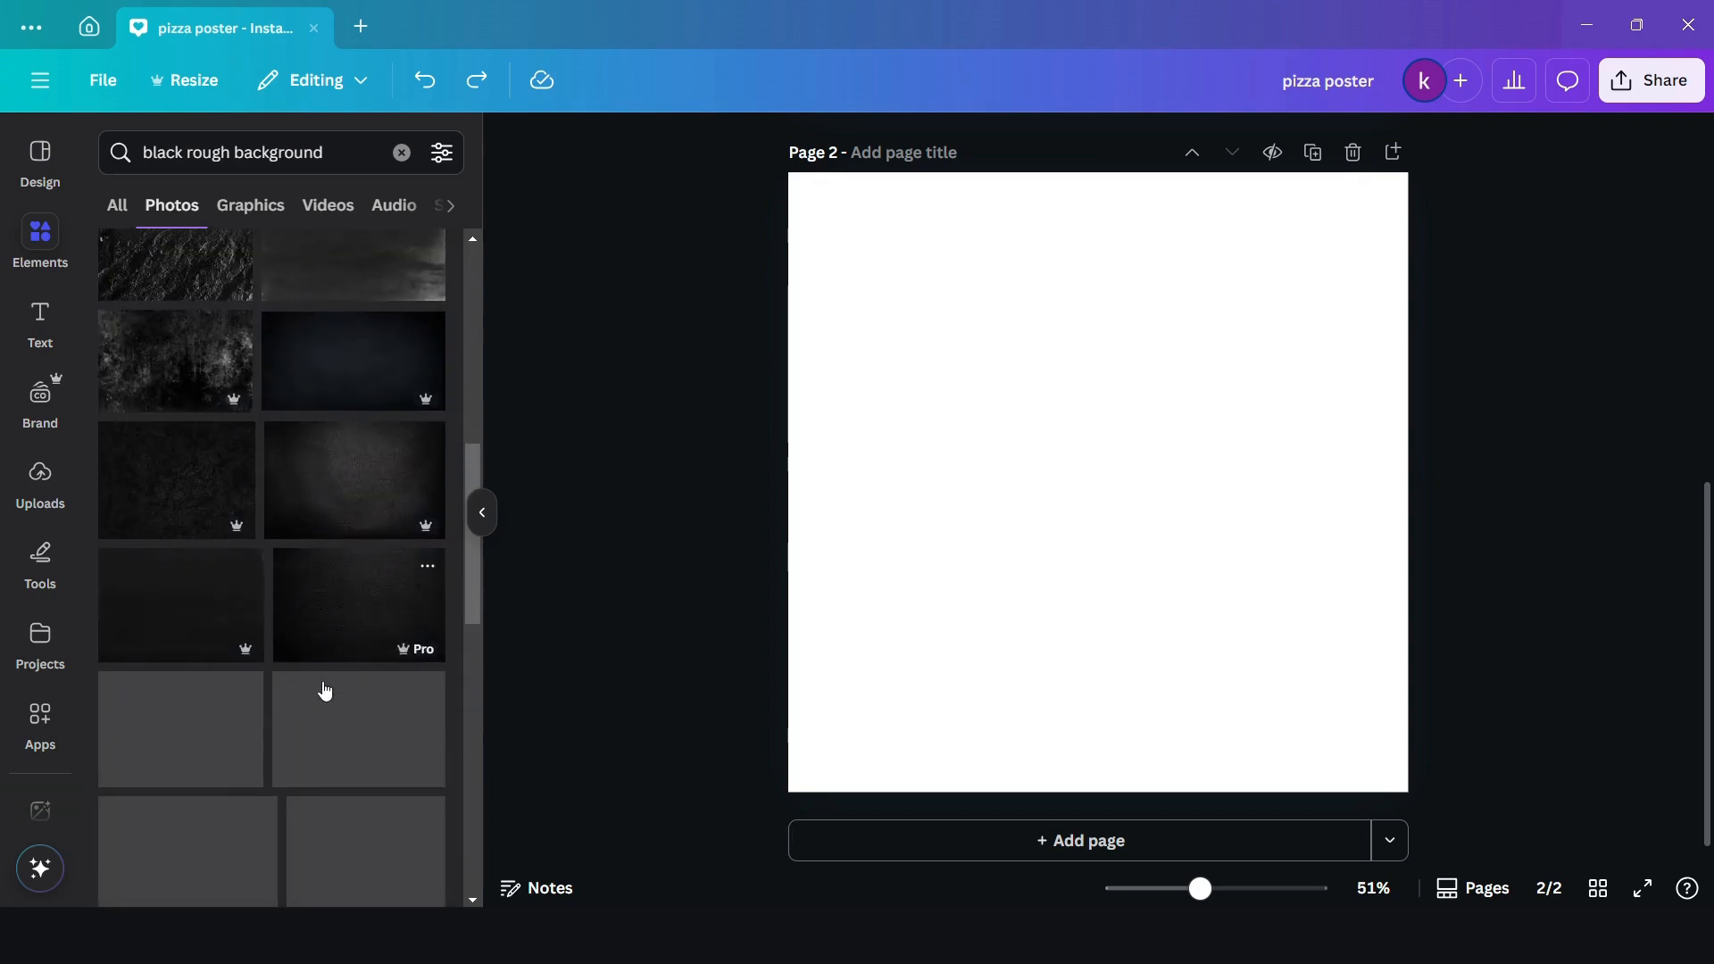
click(154, 498)
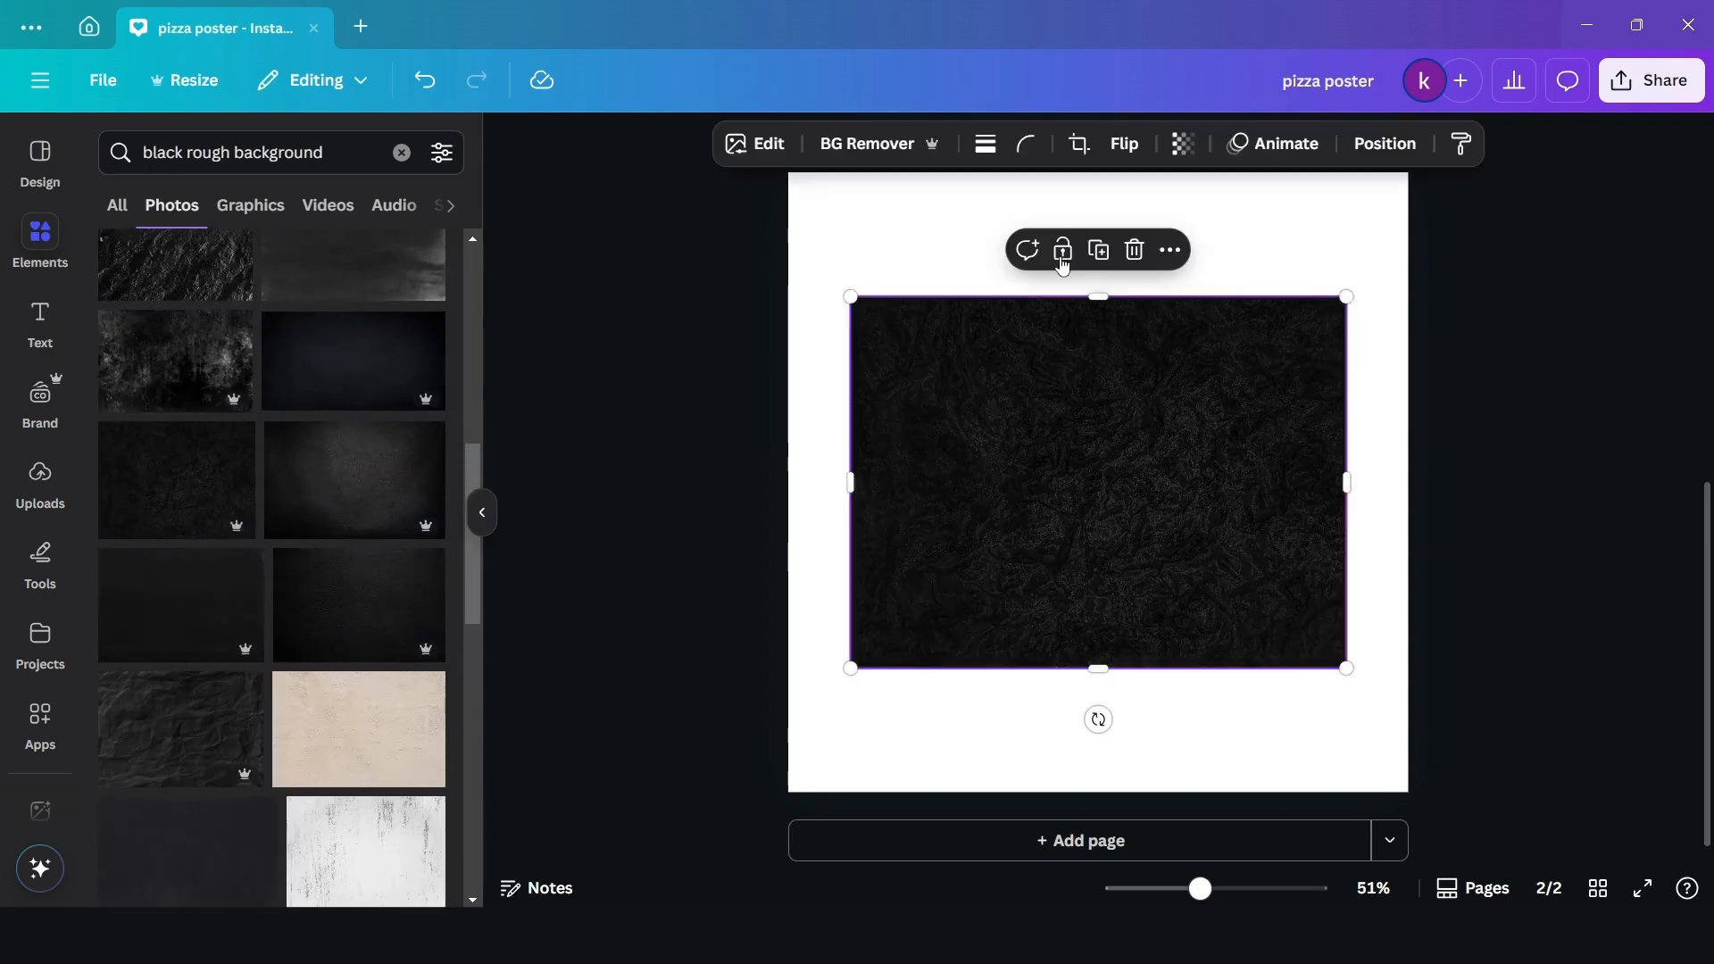
click(1169, 250)
scroll(1249, 607, down, 1)
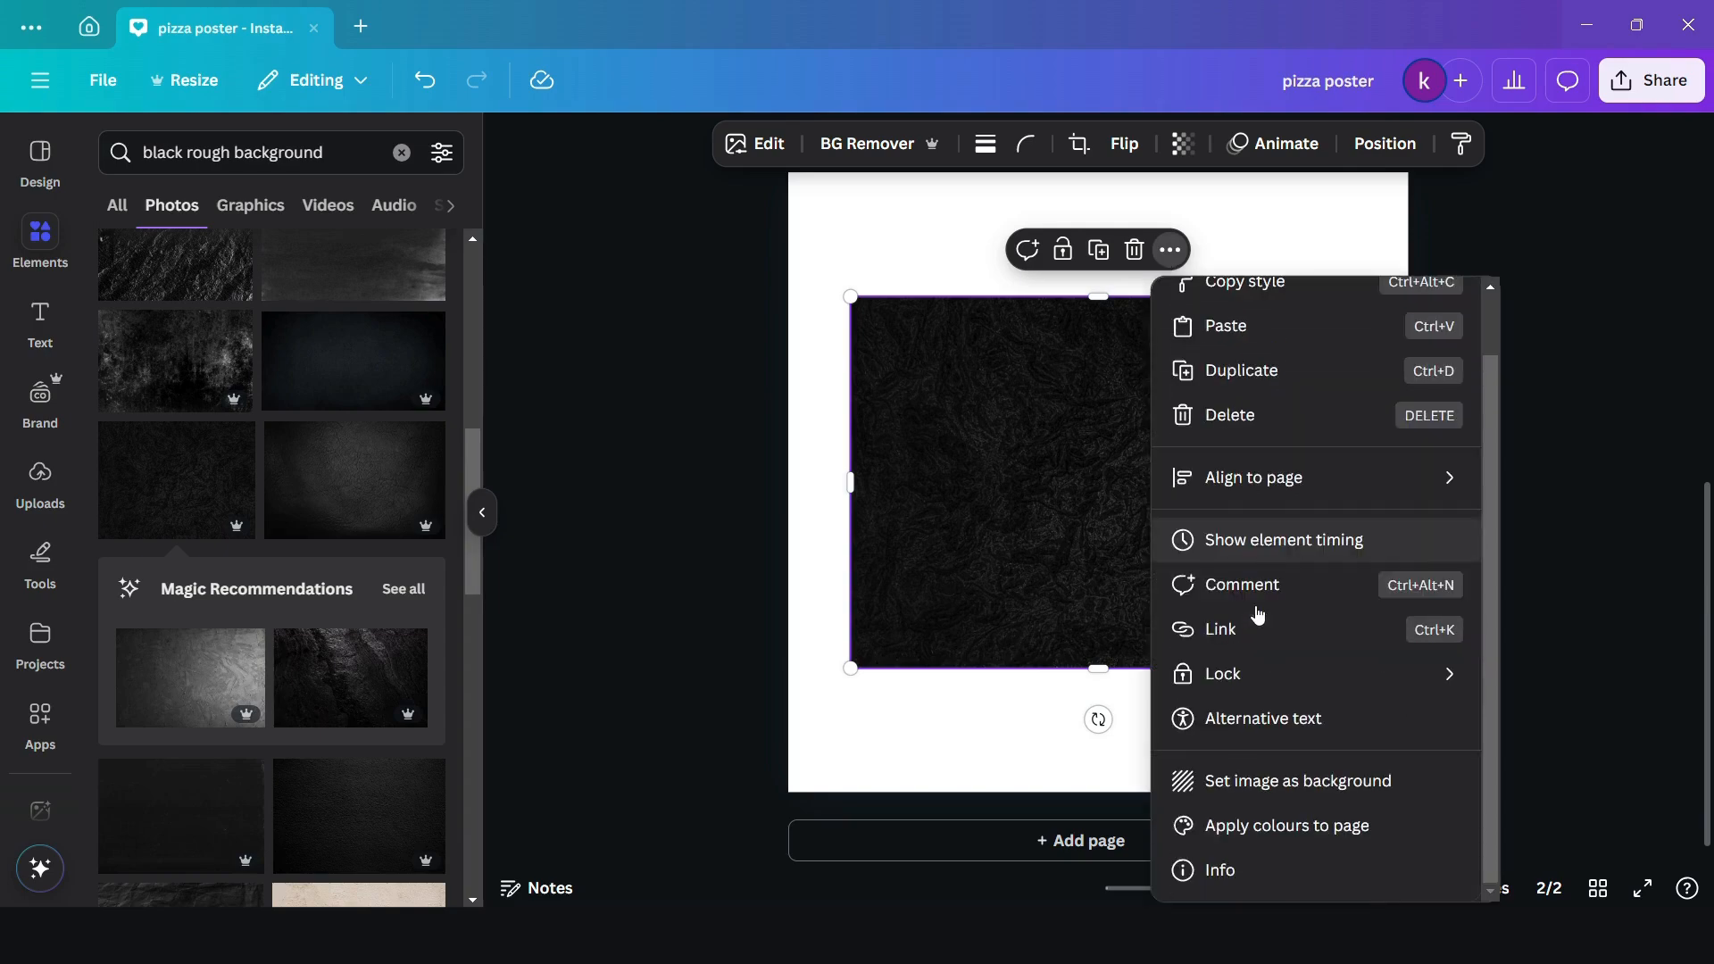
click(1242, 779)
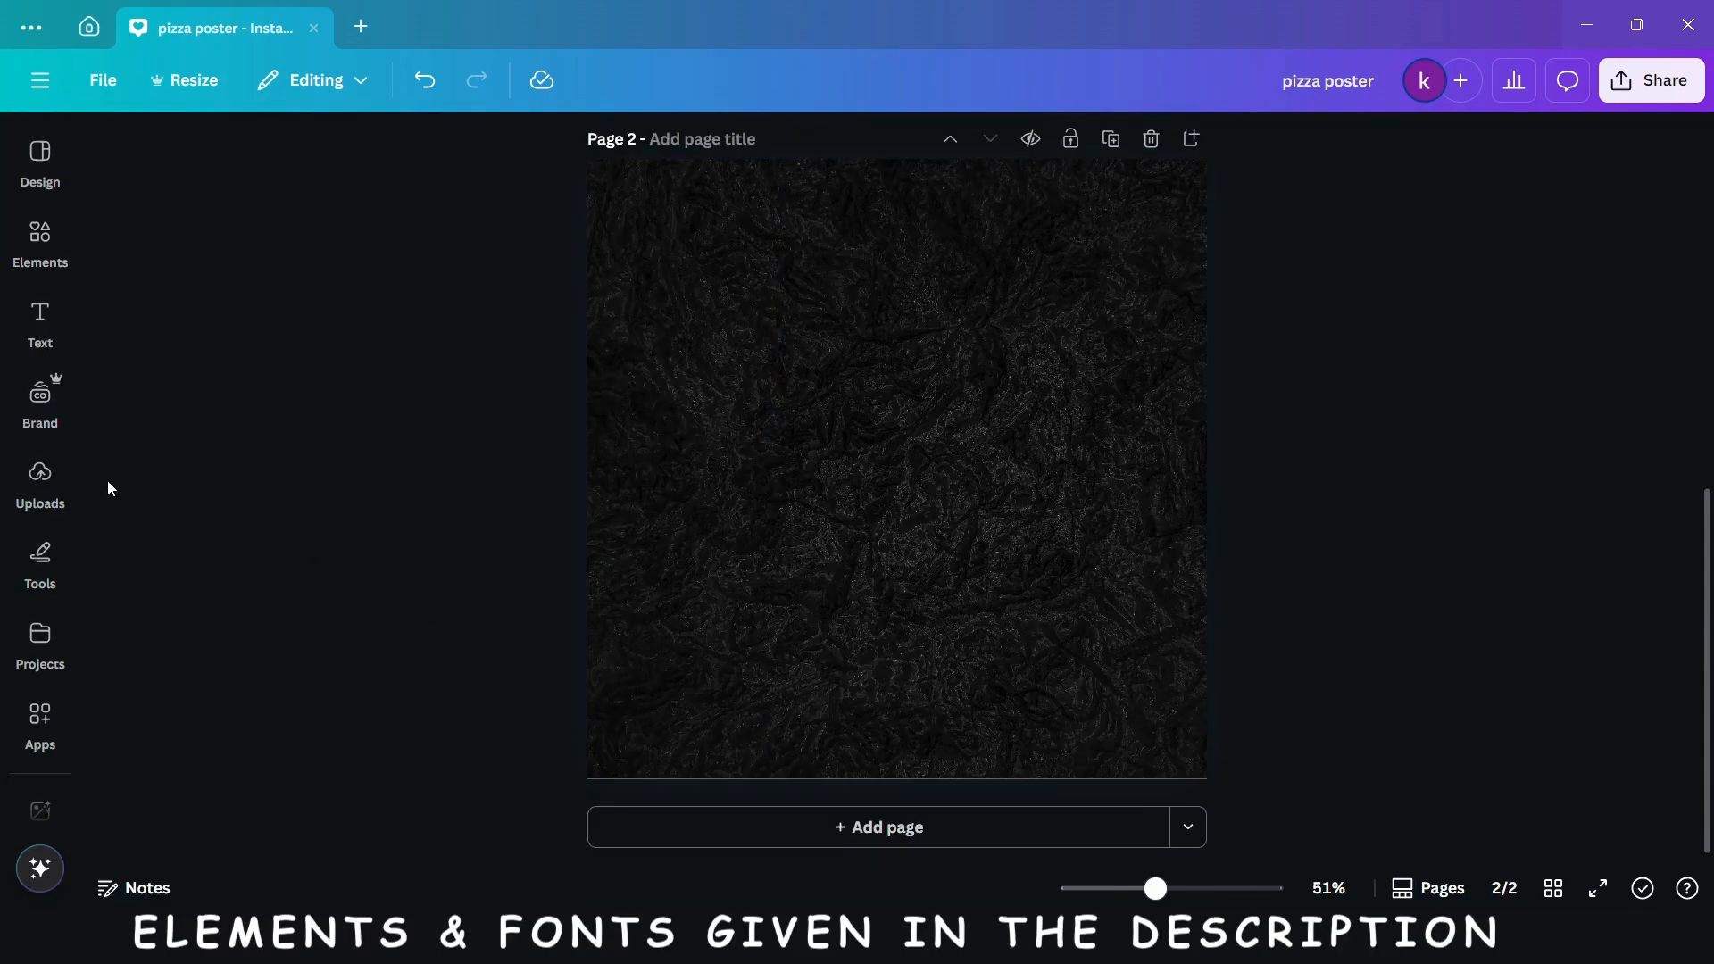
- Place the uploaded cut-out pizza image on page 2, enlarge it and position it slightly below the page's center
click(40, 482)
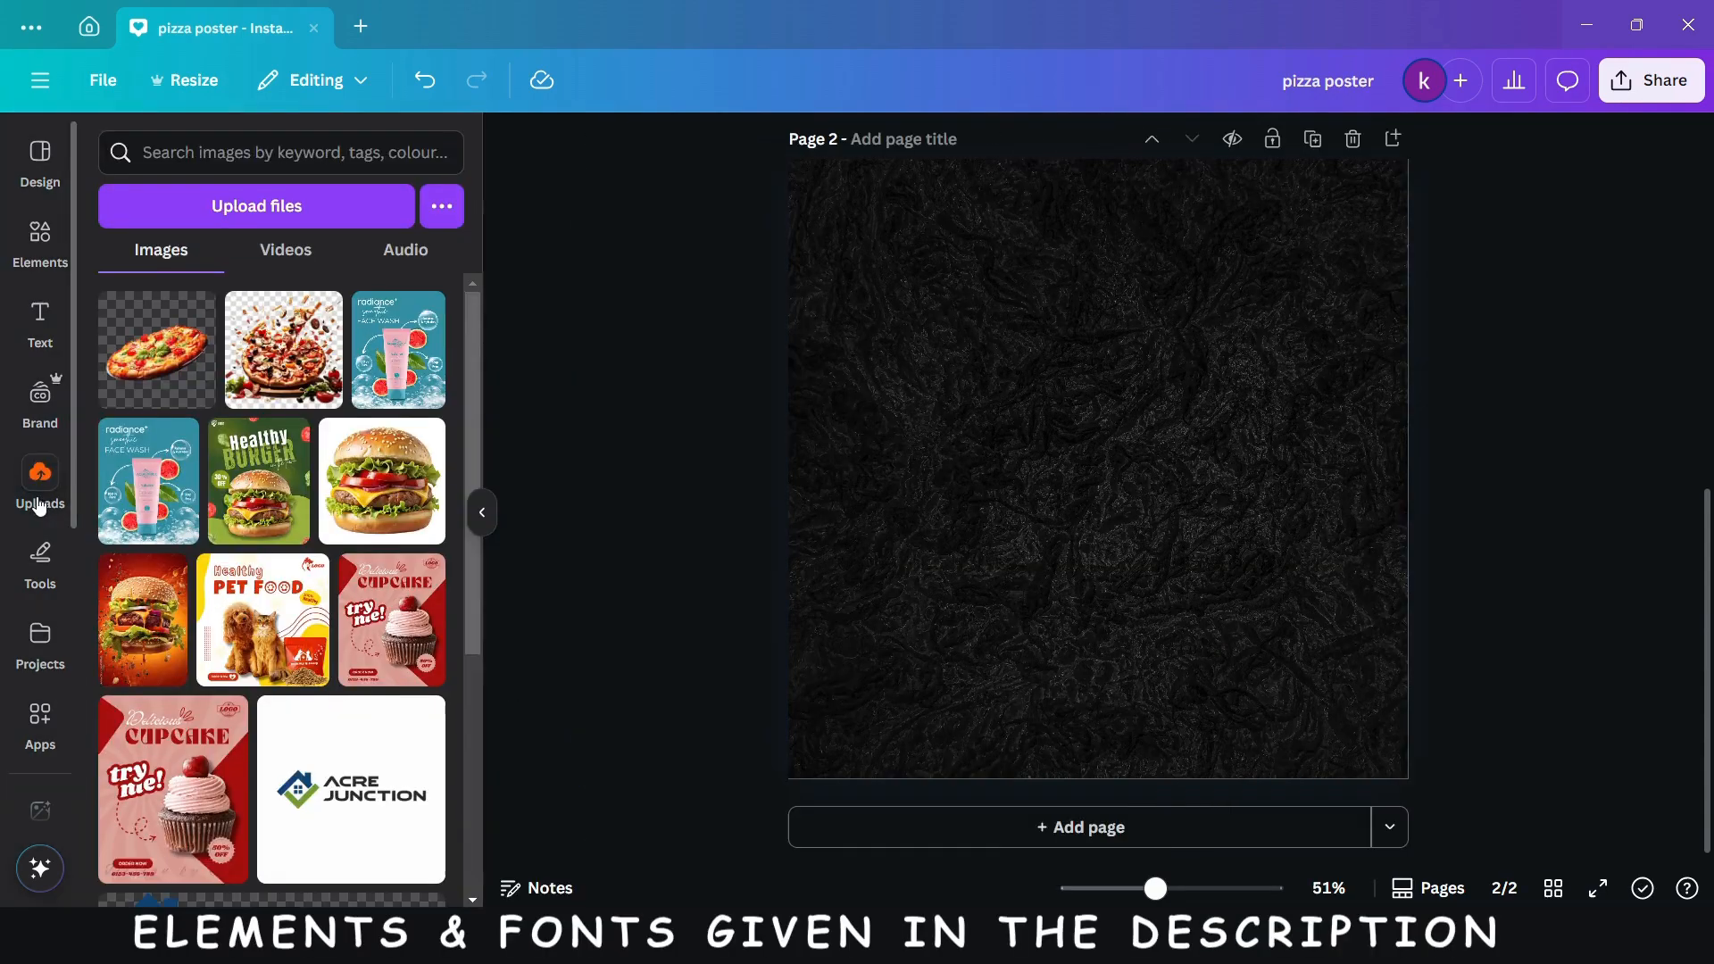
click(170, 364)
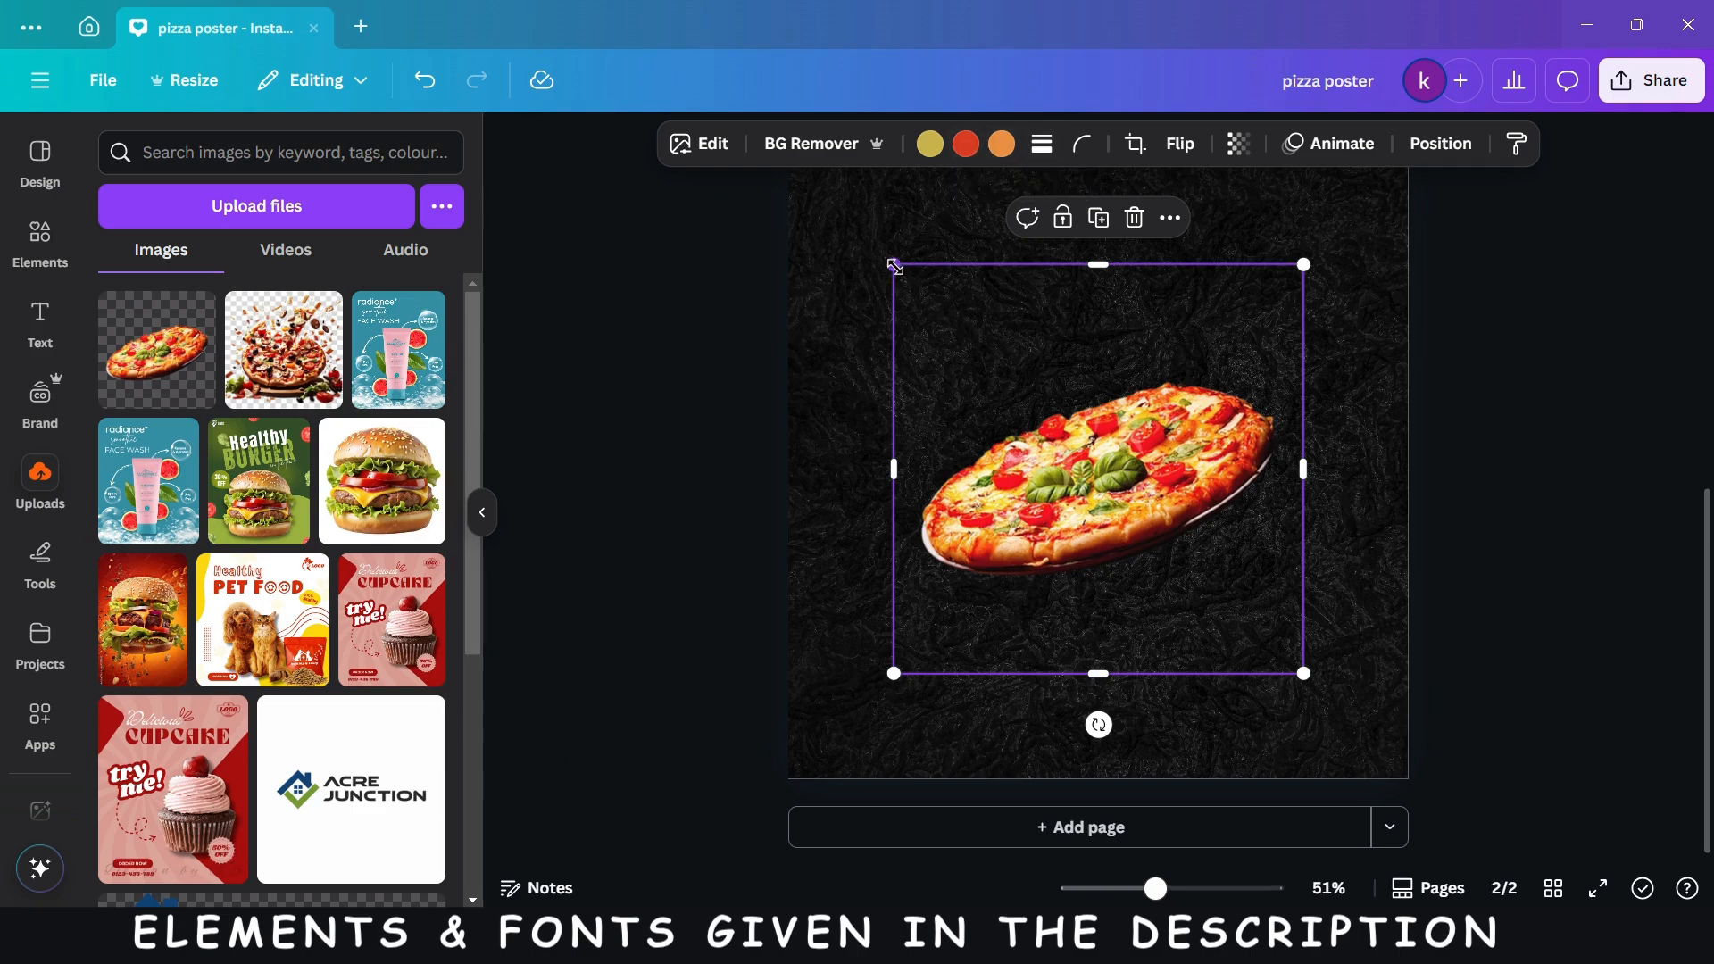
drag(894, 266, 830, 203)
drag(1190, 585, 1231, 647)
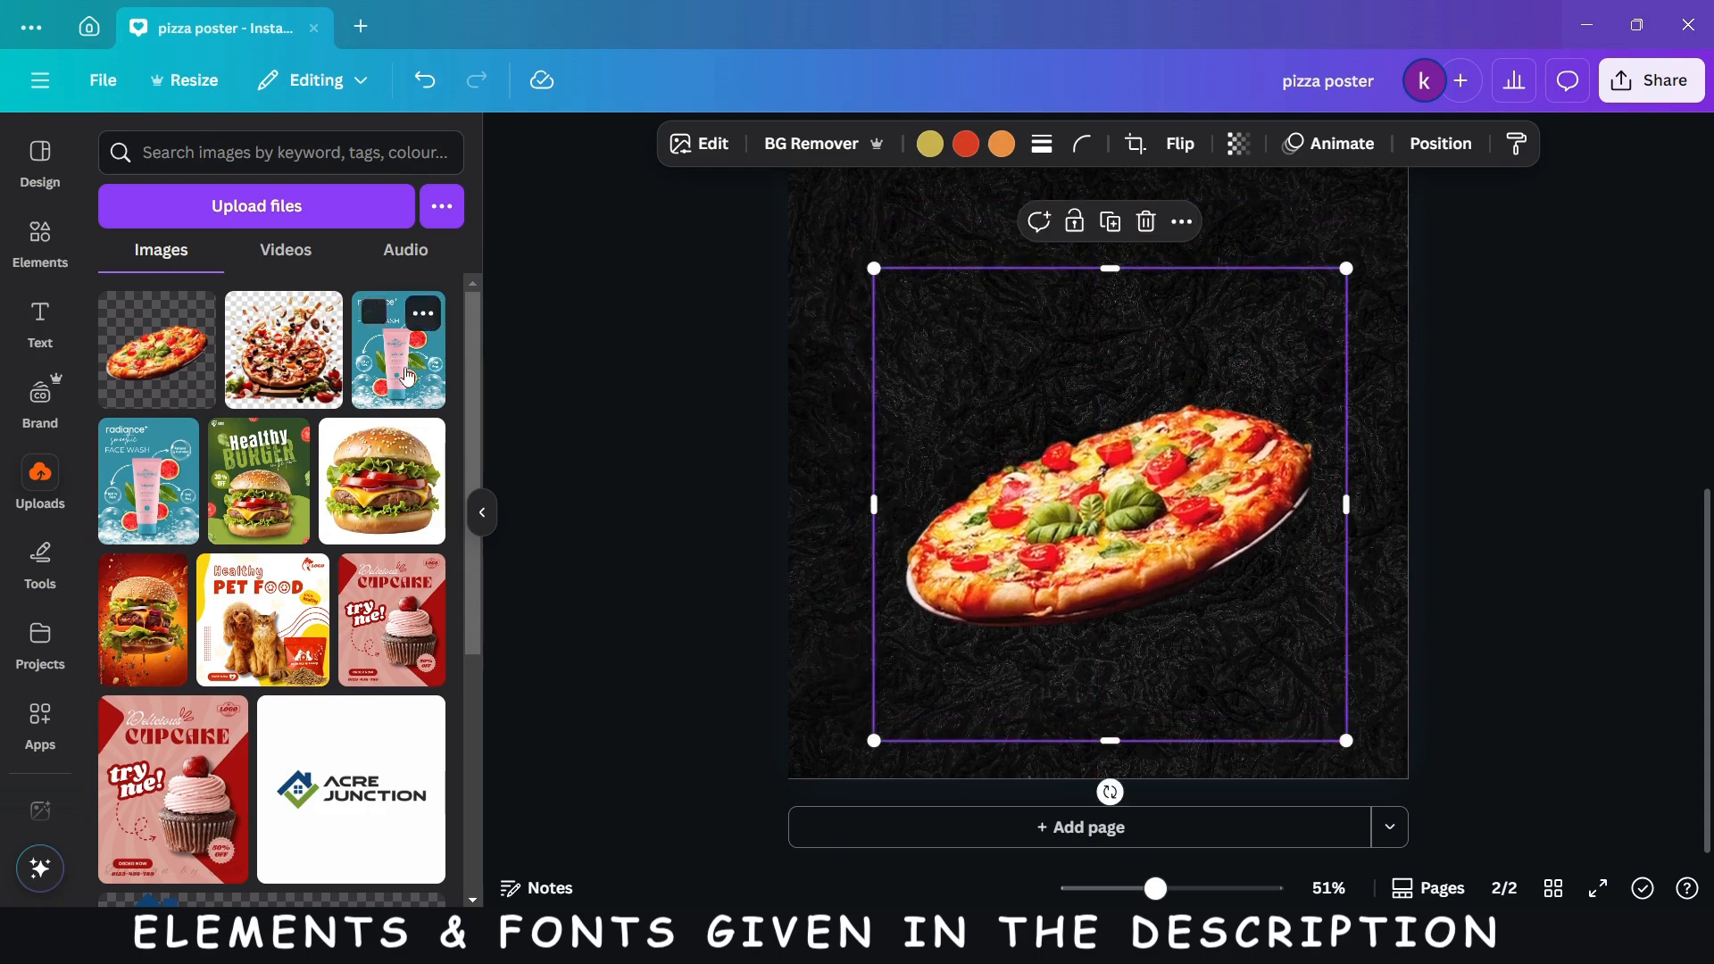
- Search the graphic elements for "leaf" and insert the drooping green palm leaf
click(39, 264)
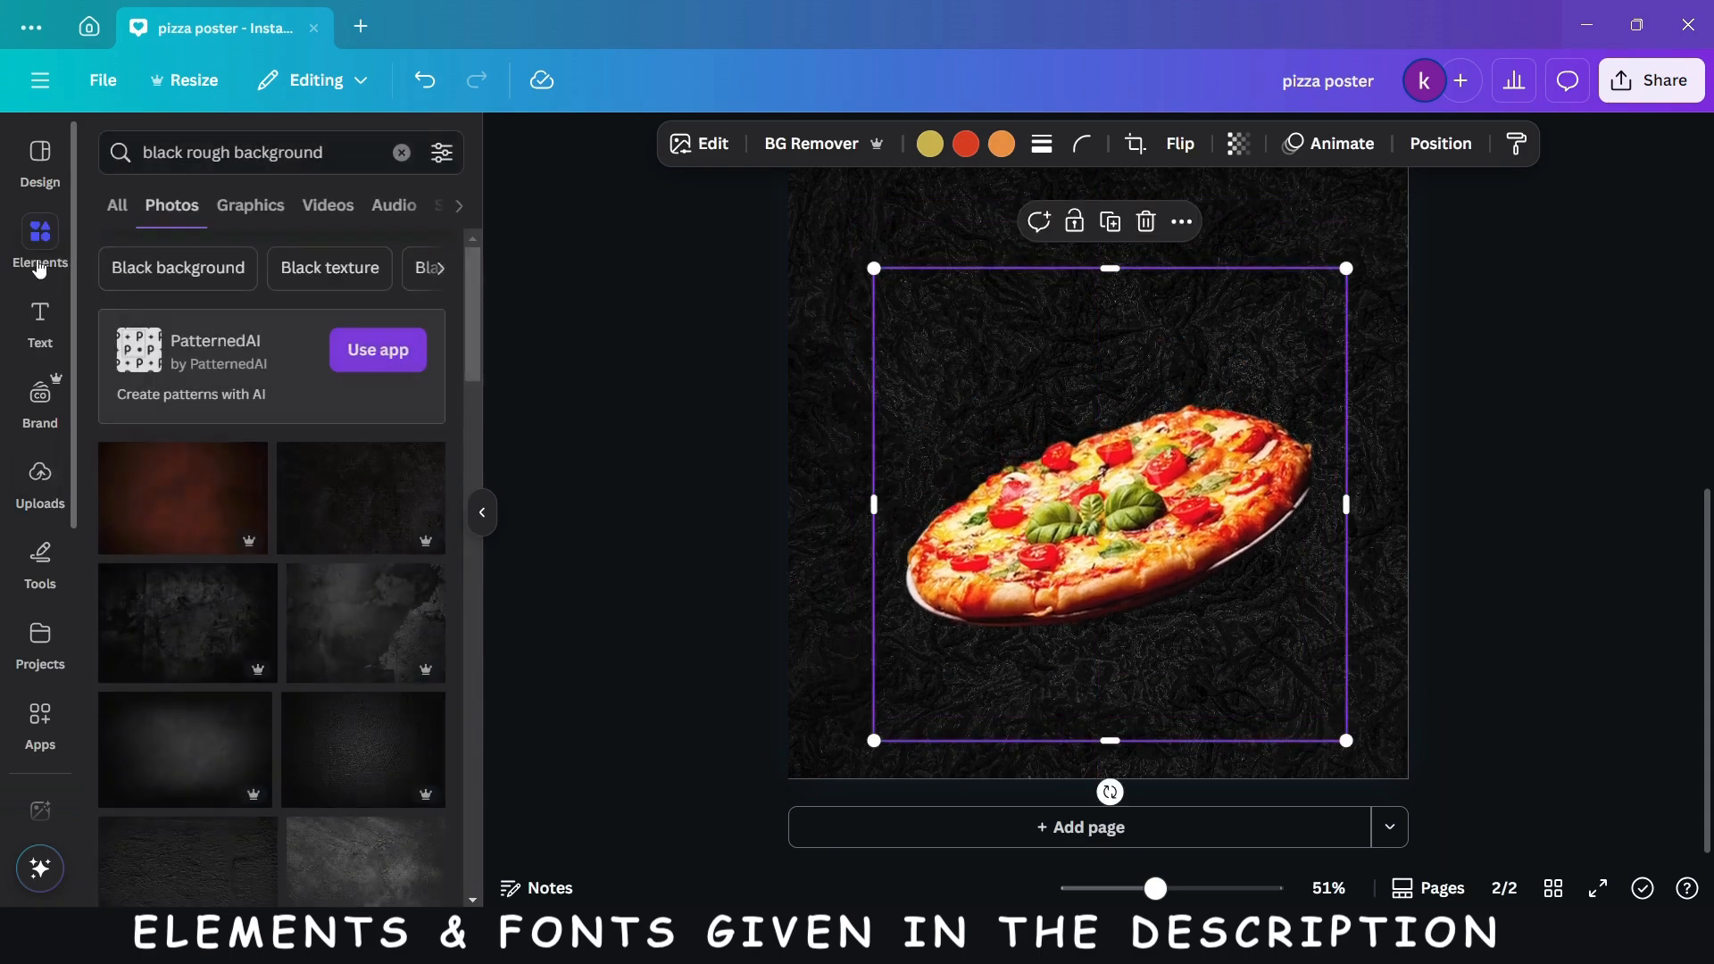
click(402, 153)
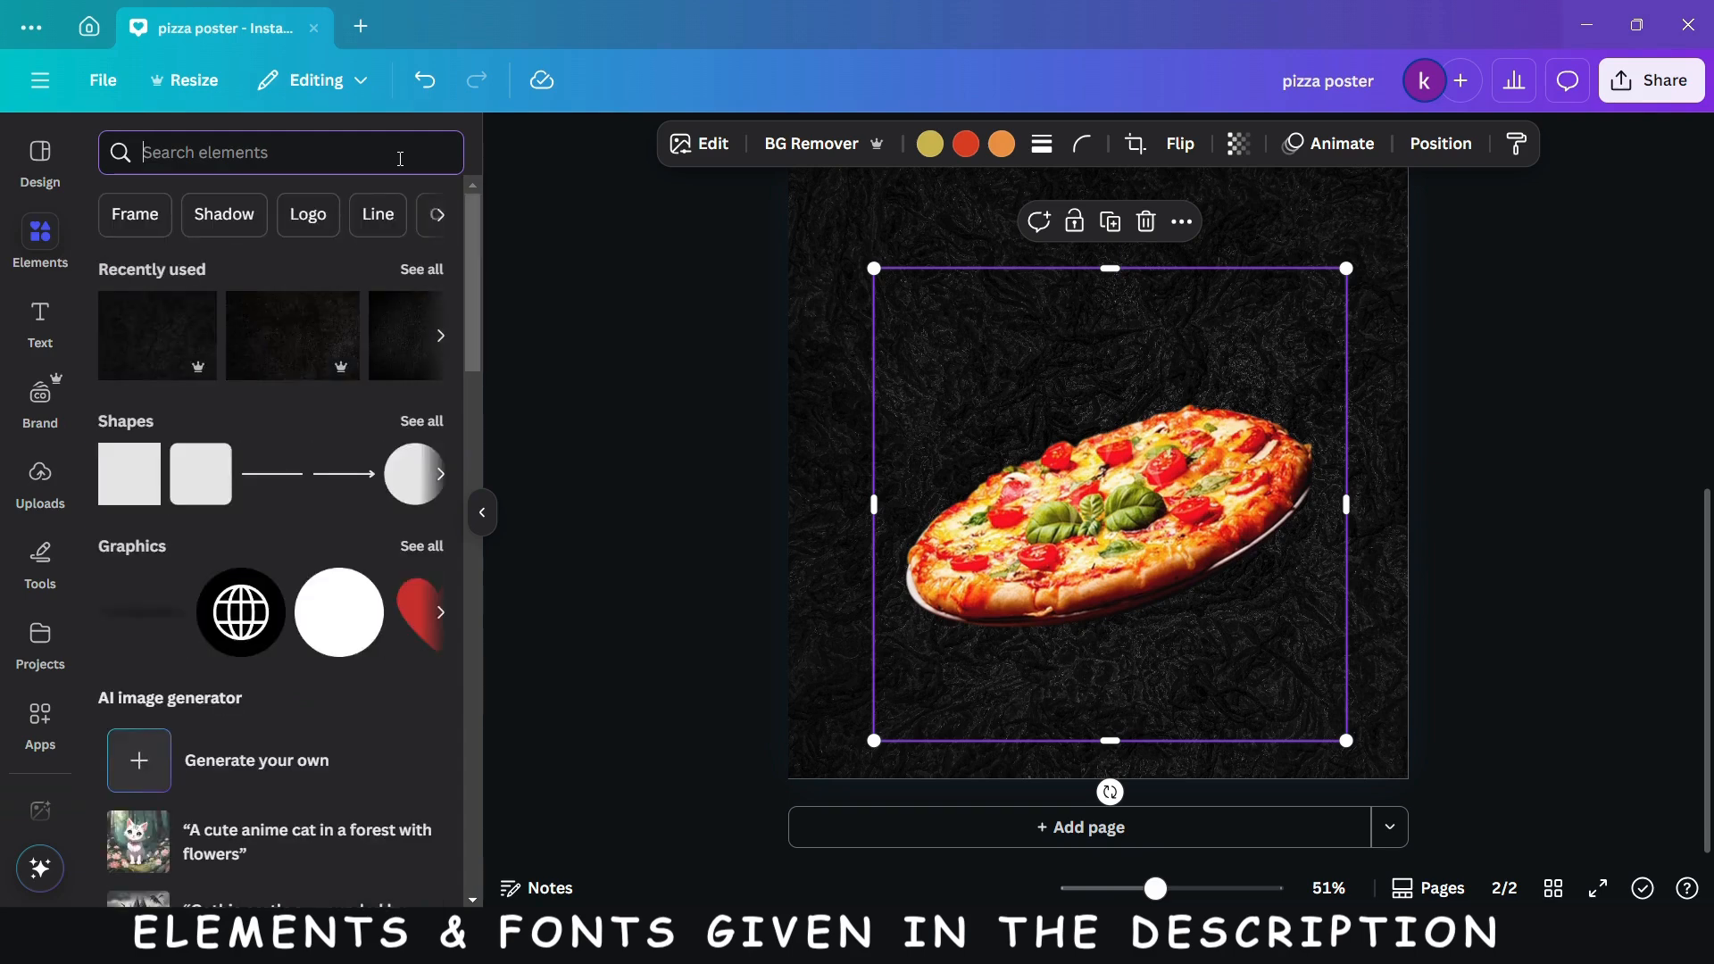
text(leaf)
key(Return)
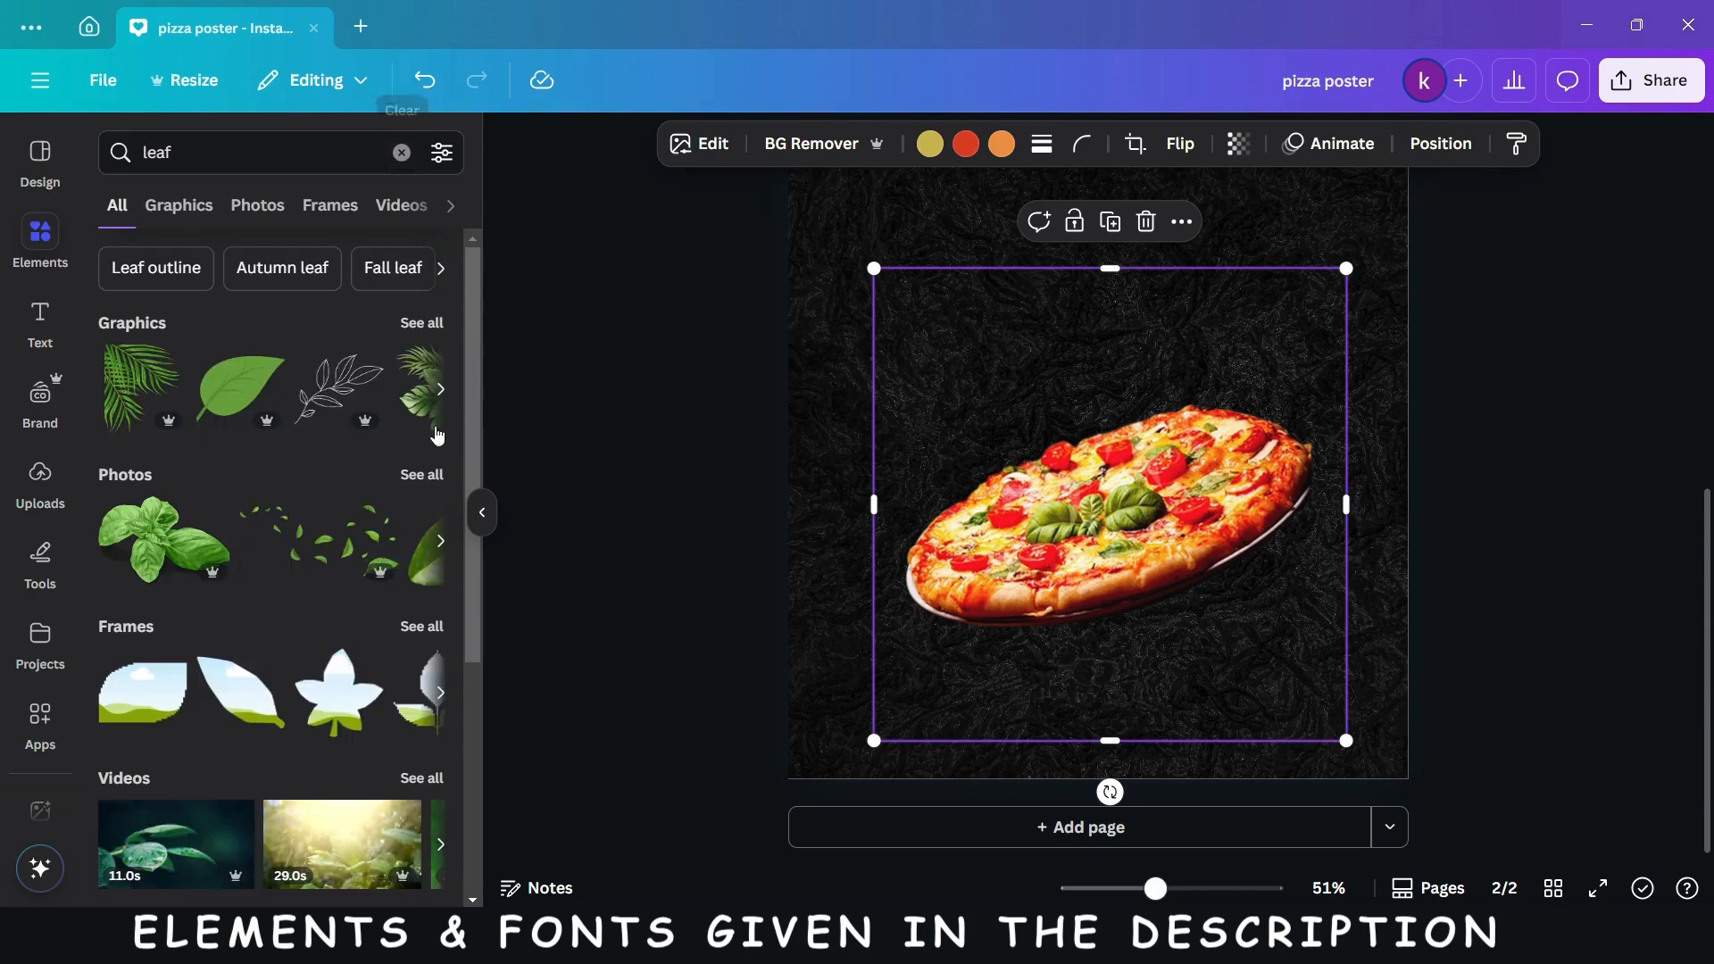
click(425, 325)
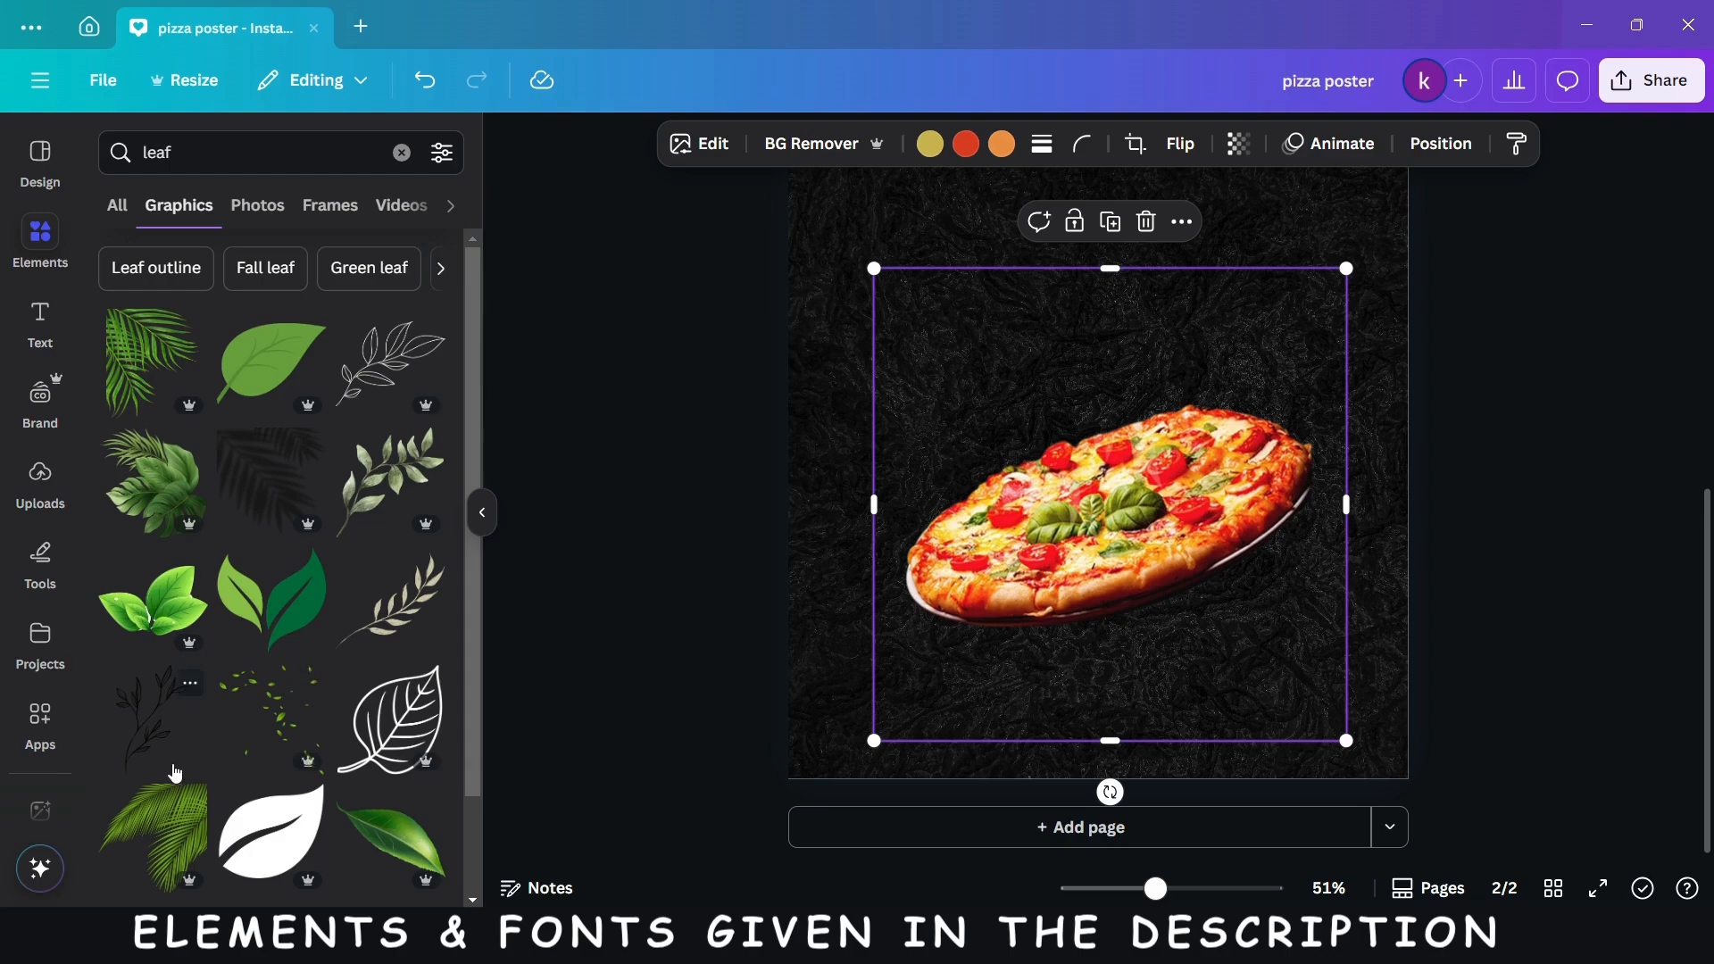
scroll(172, 758, down, 5)
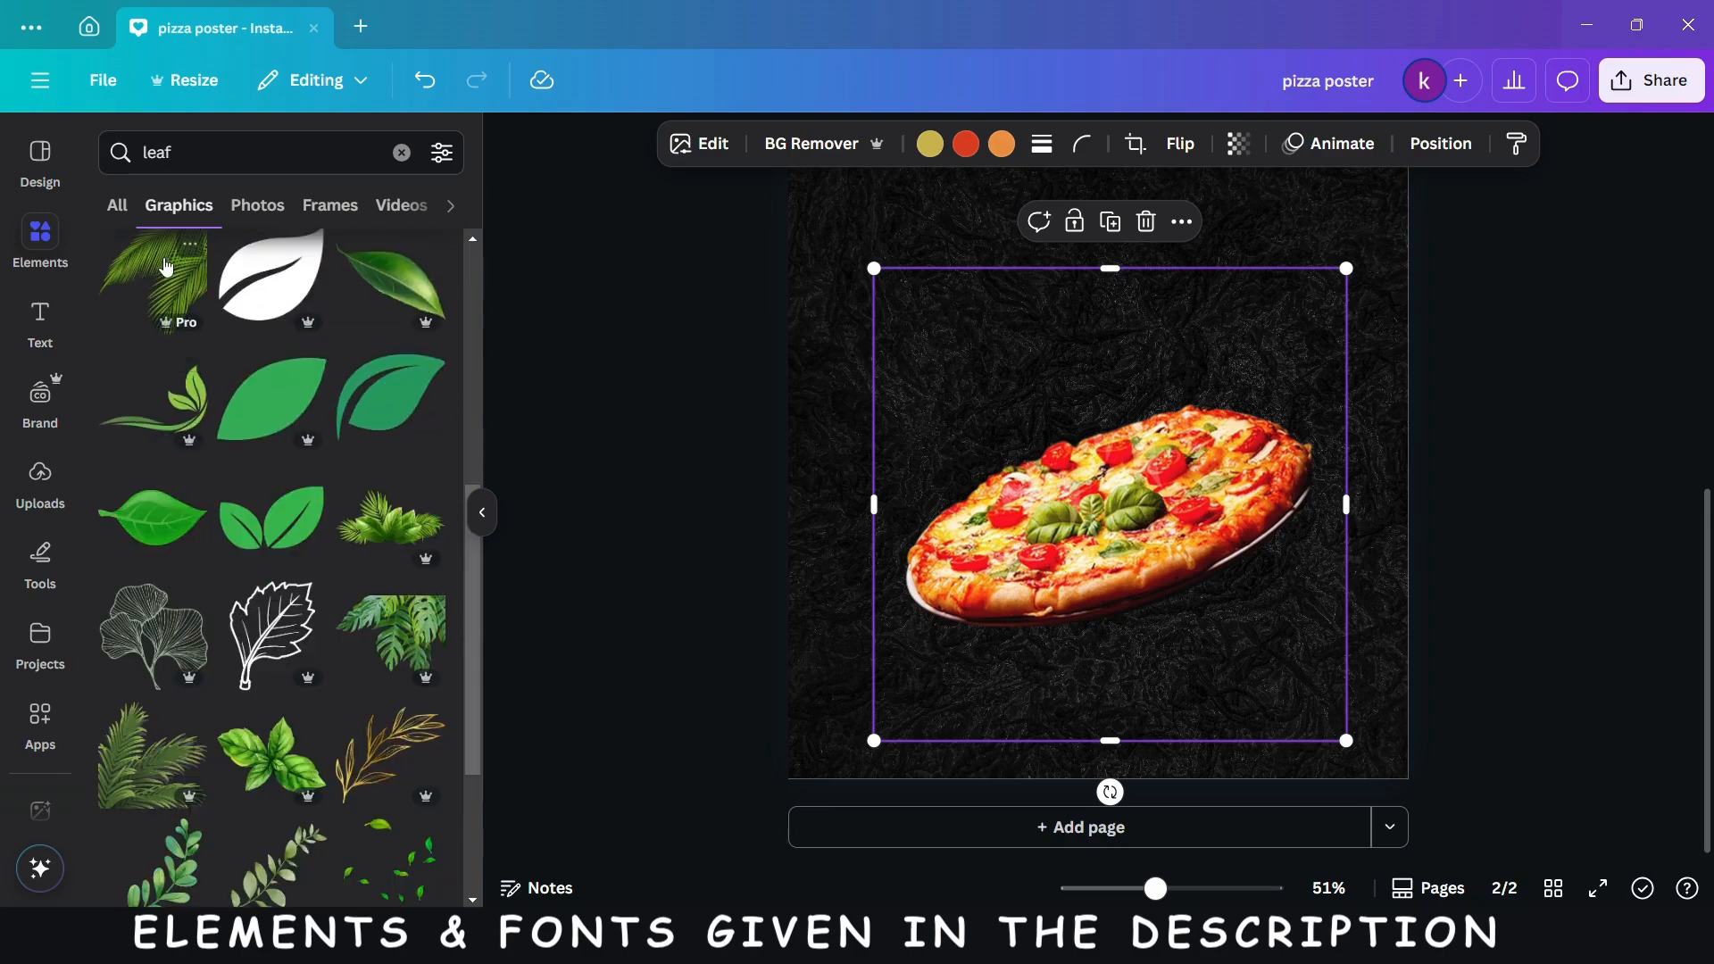
click(165, 266)
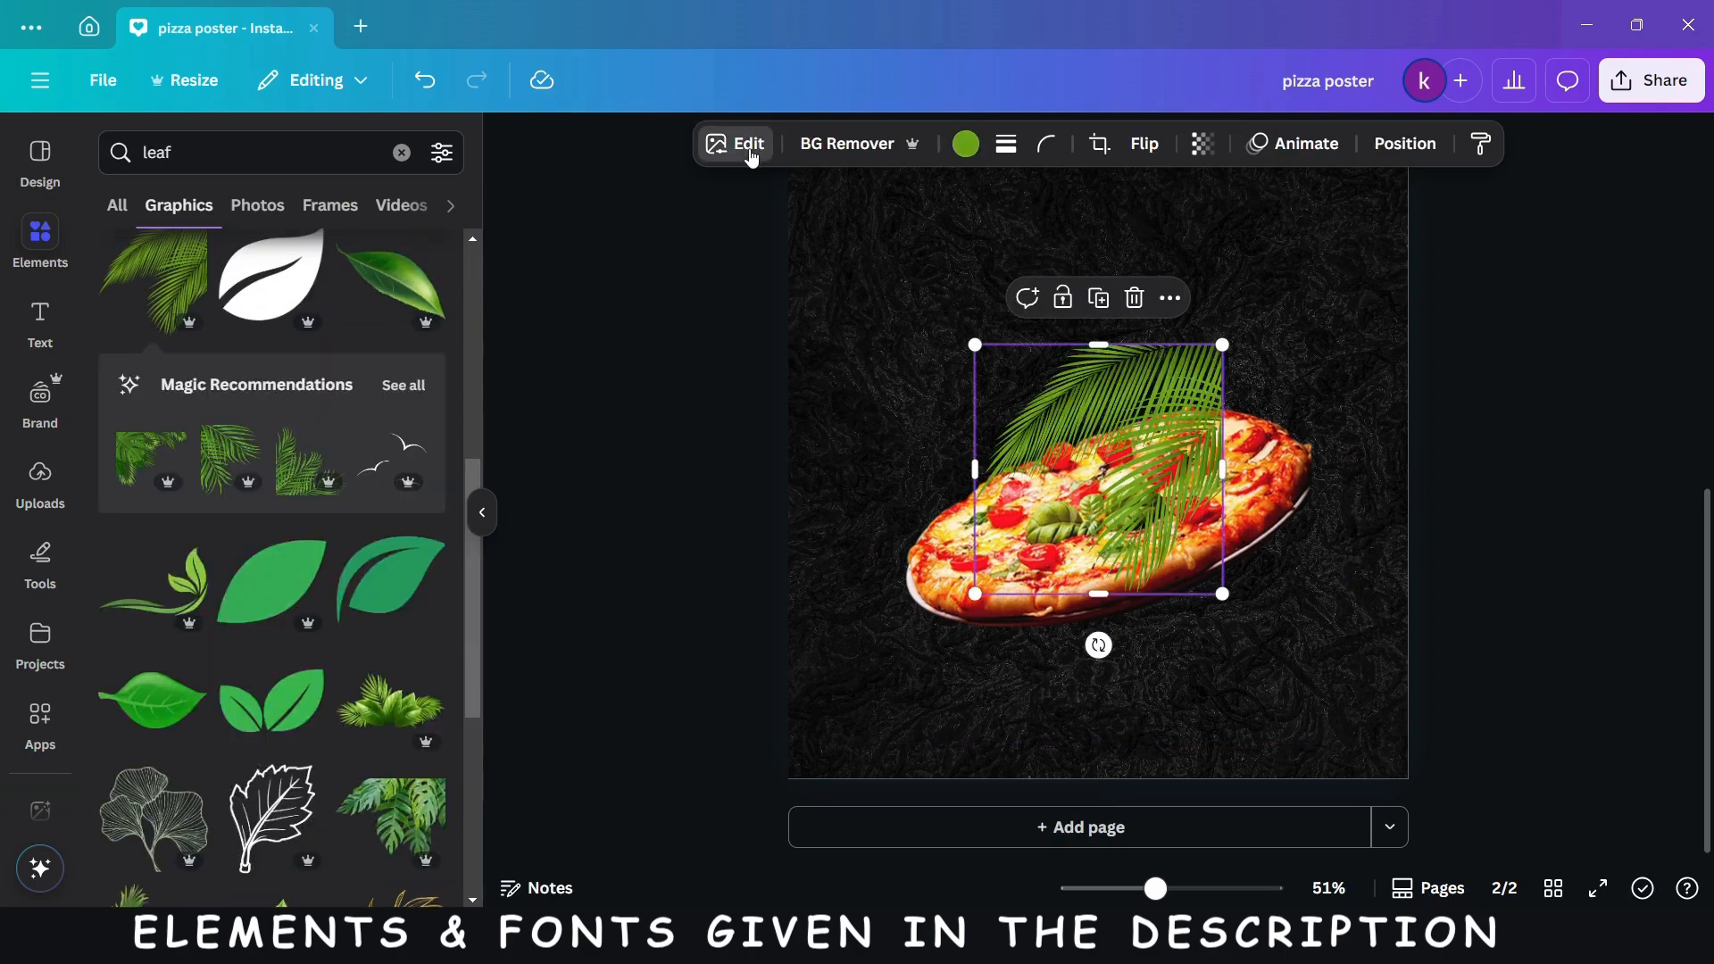
- Apply the Belvedere filter to the palm leaf and move it beside the pizza, partly past the page's right edge
click(748, 150)
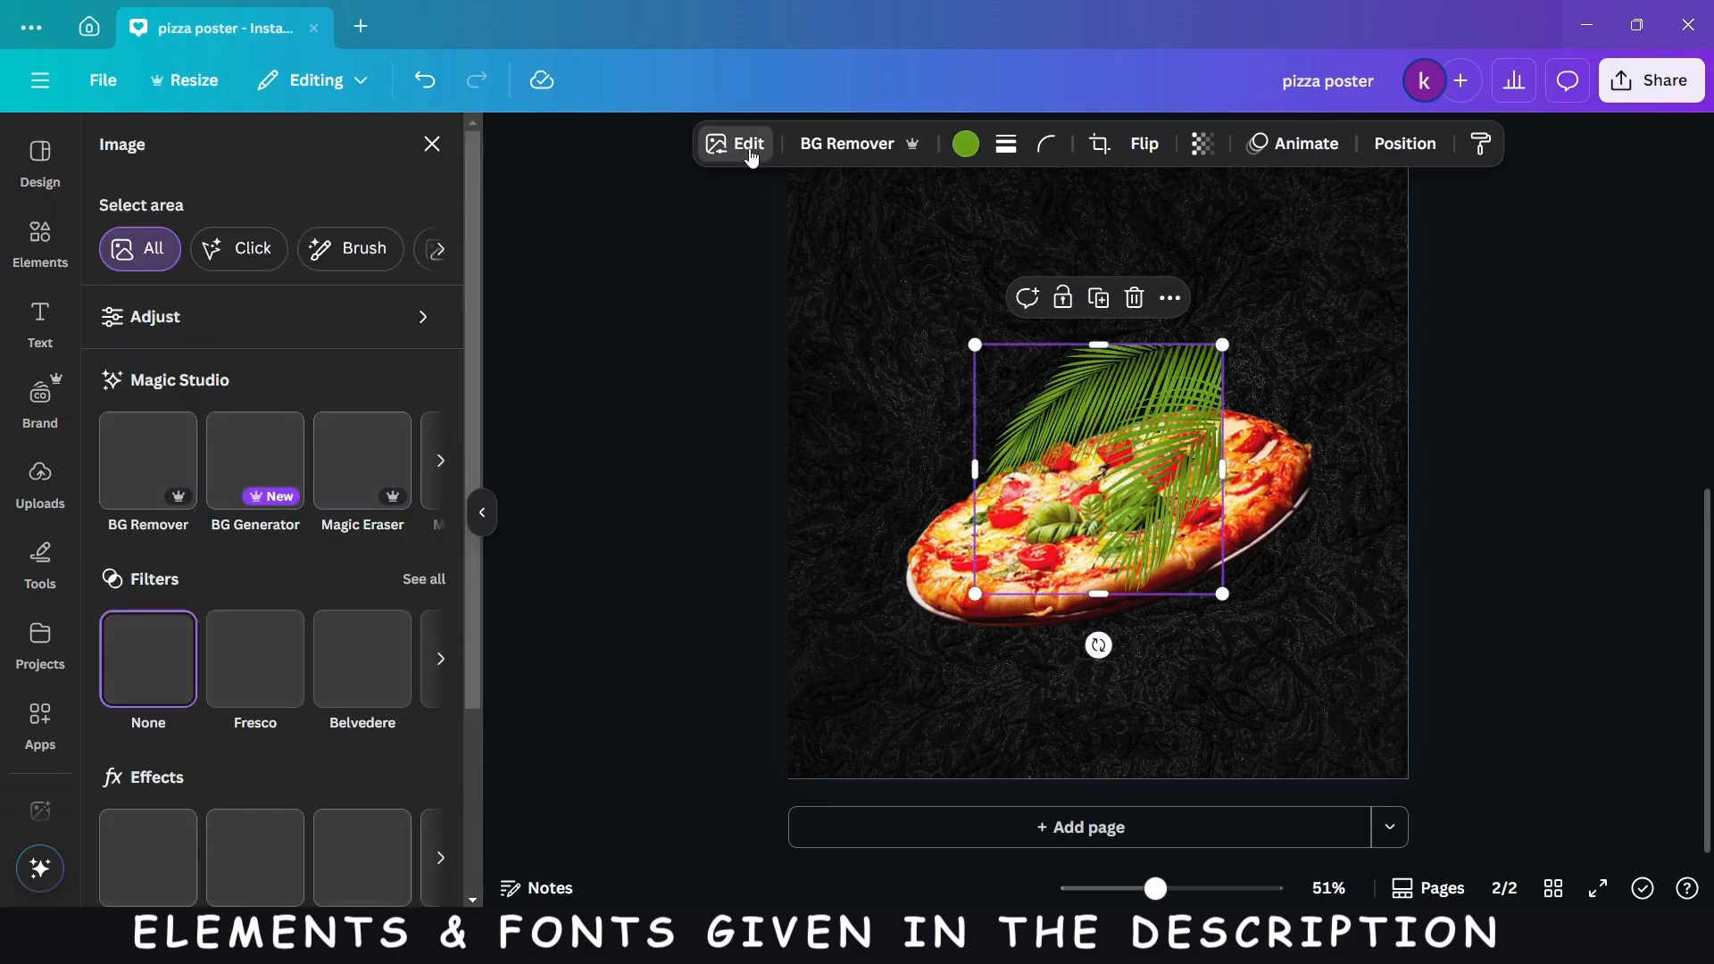
click(425, 582)
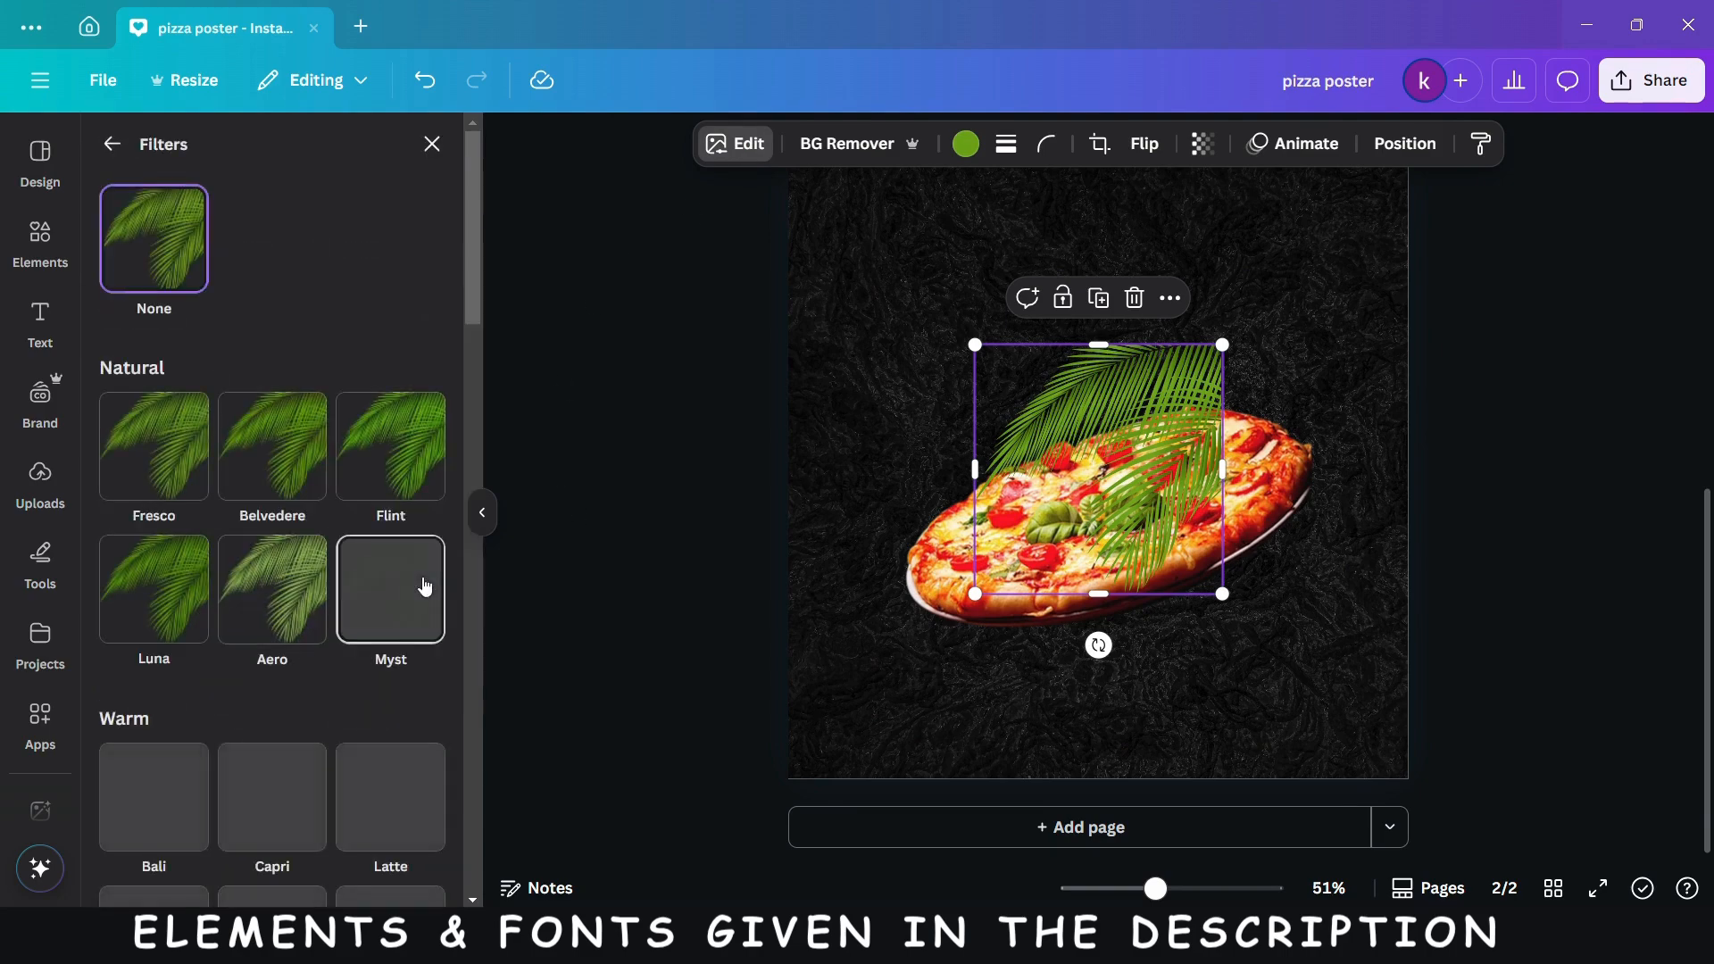
click(288, 457)
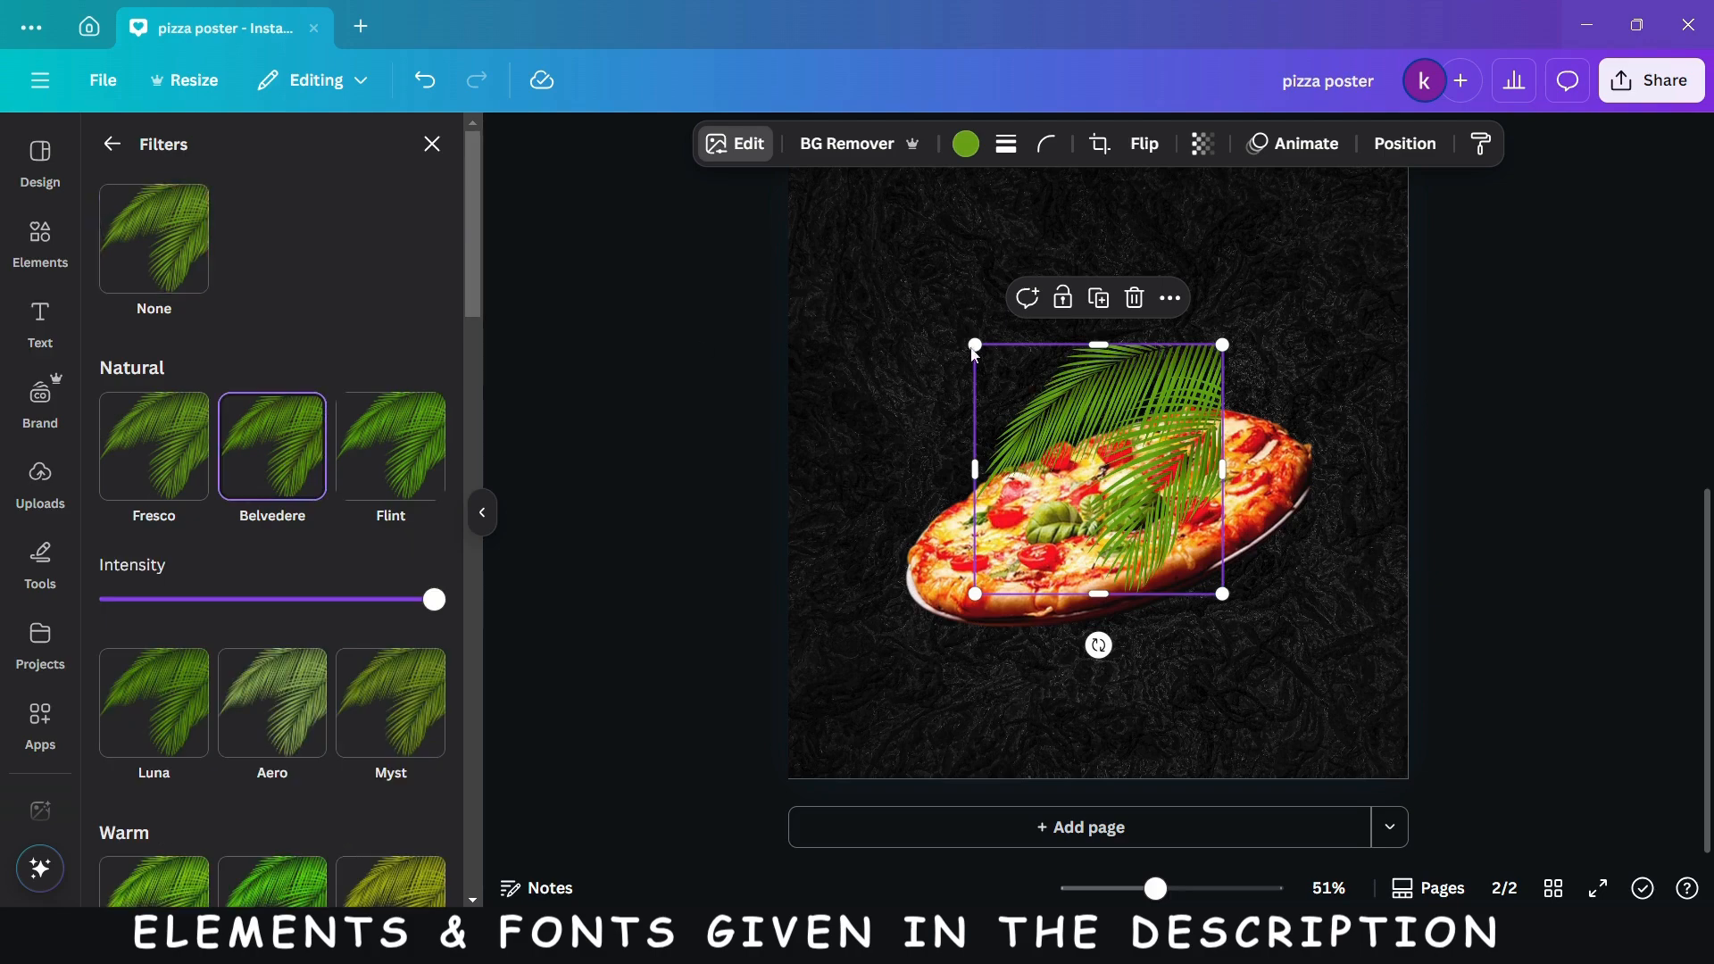
drag(1144, 435, 1415, 565)
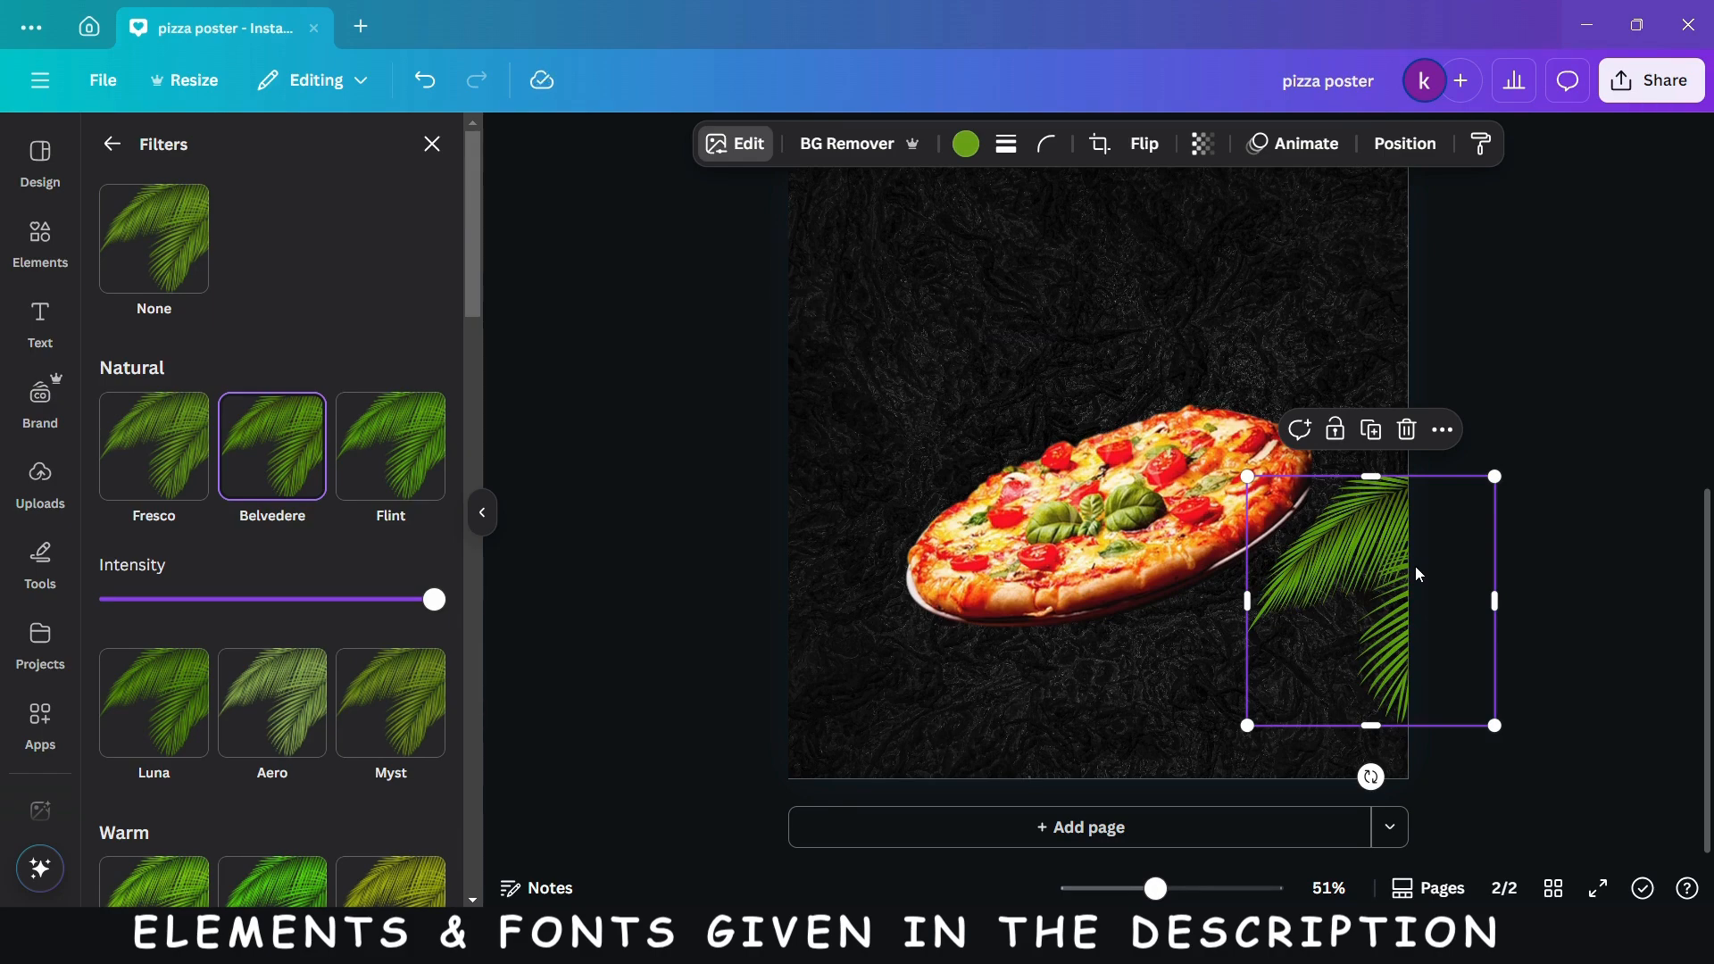
- Duplicate the palm leaf, rotate the copy and place it partly past the page's left edge, above the pizza's left end
drag(1411, 575, 944, 485)
click(1381, 454)
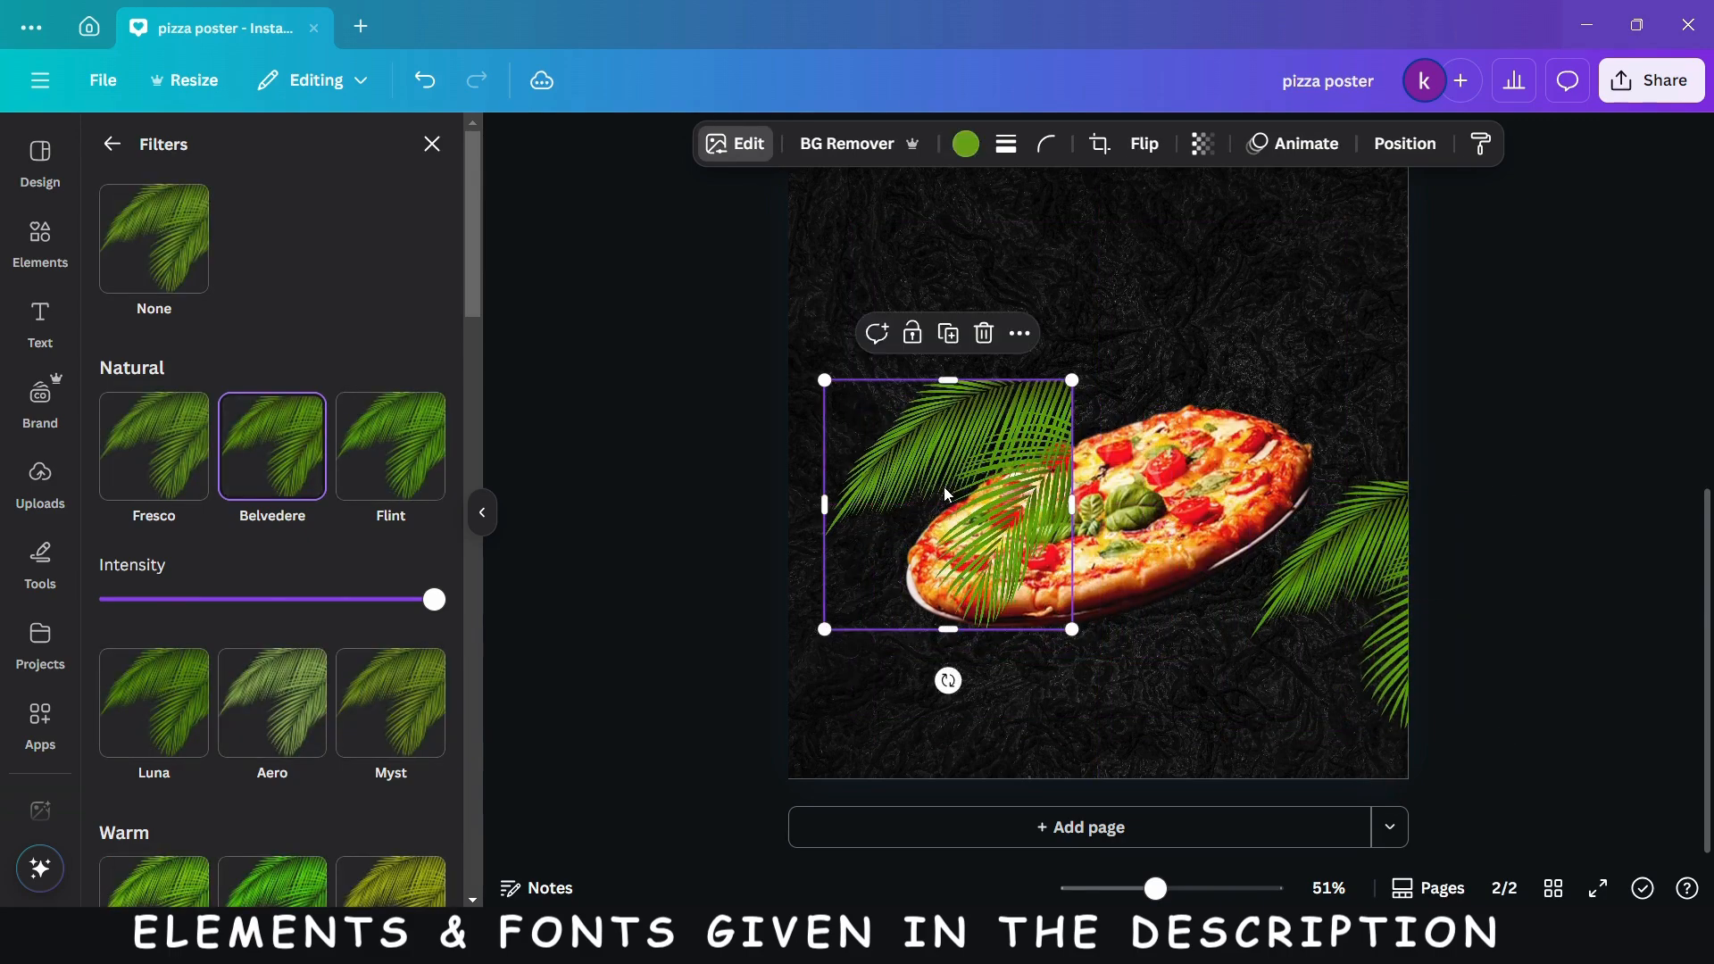
drag(948, 680, 1116, 535)
drag(872, 539, 722, 489)
drag(988, 479, 978, 538)
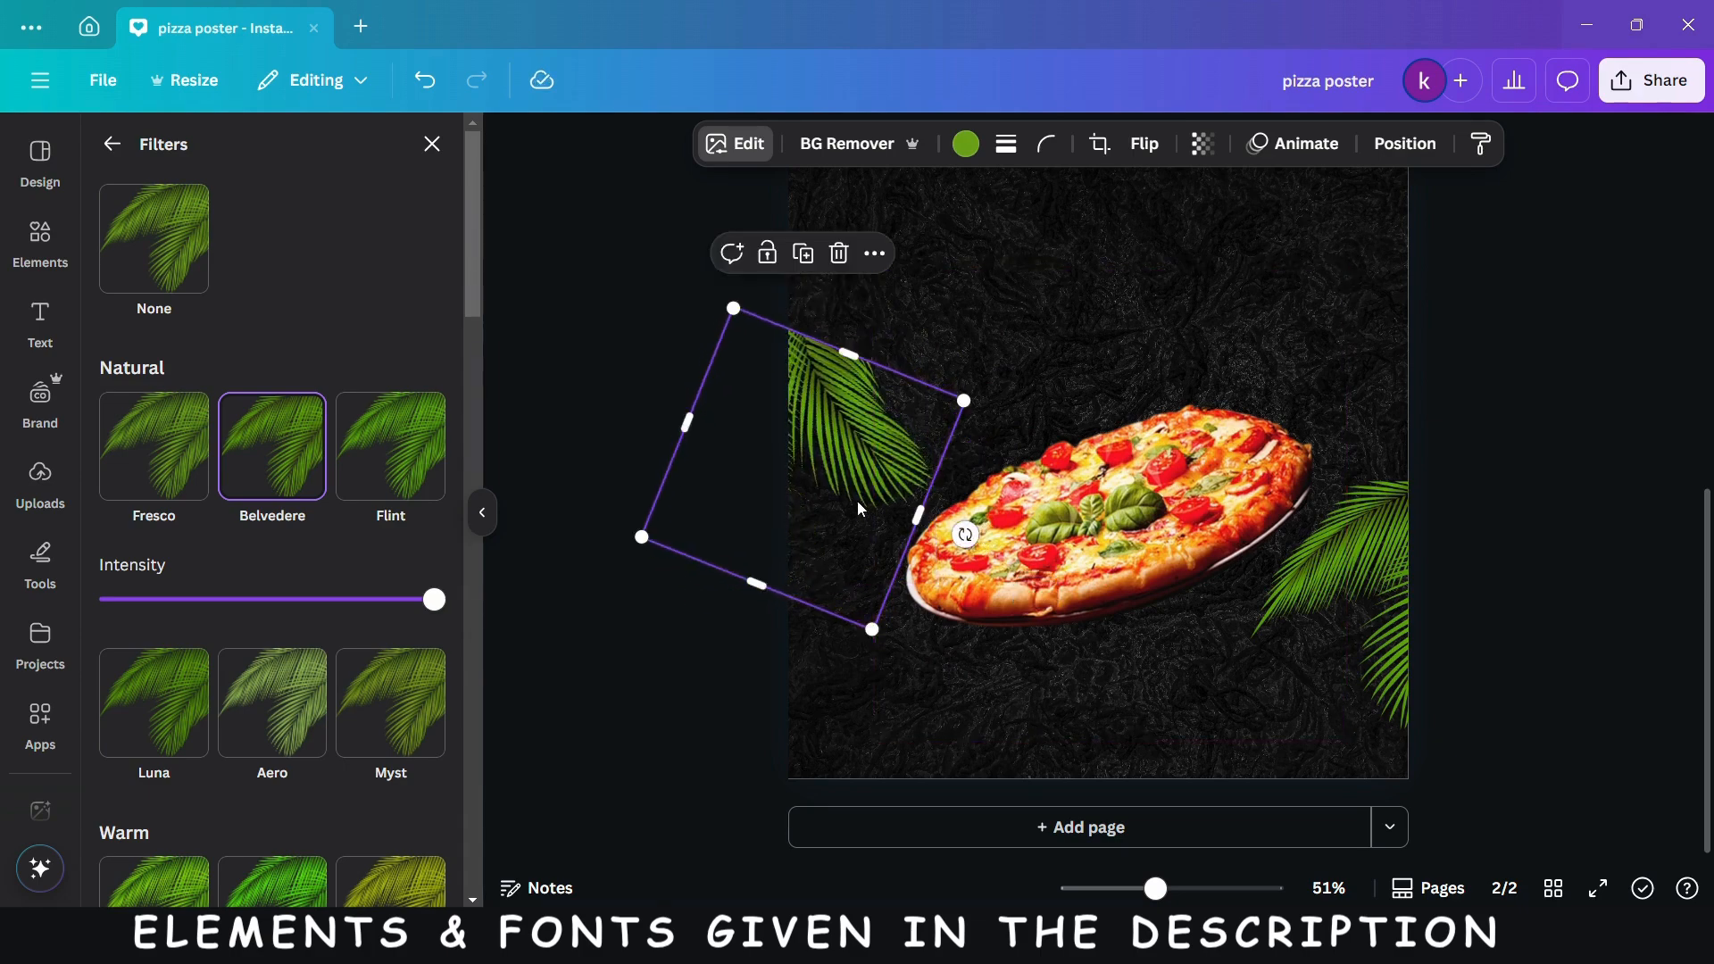
drag(864, 474, 855, 471)
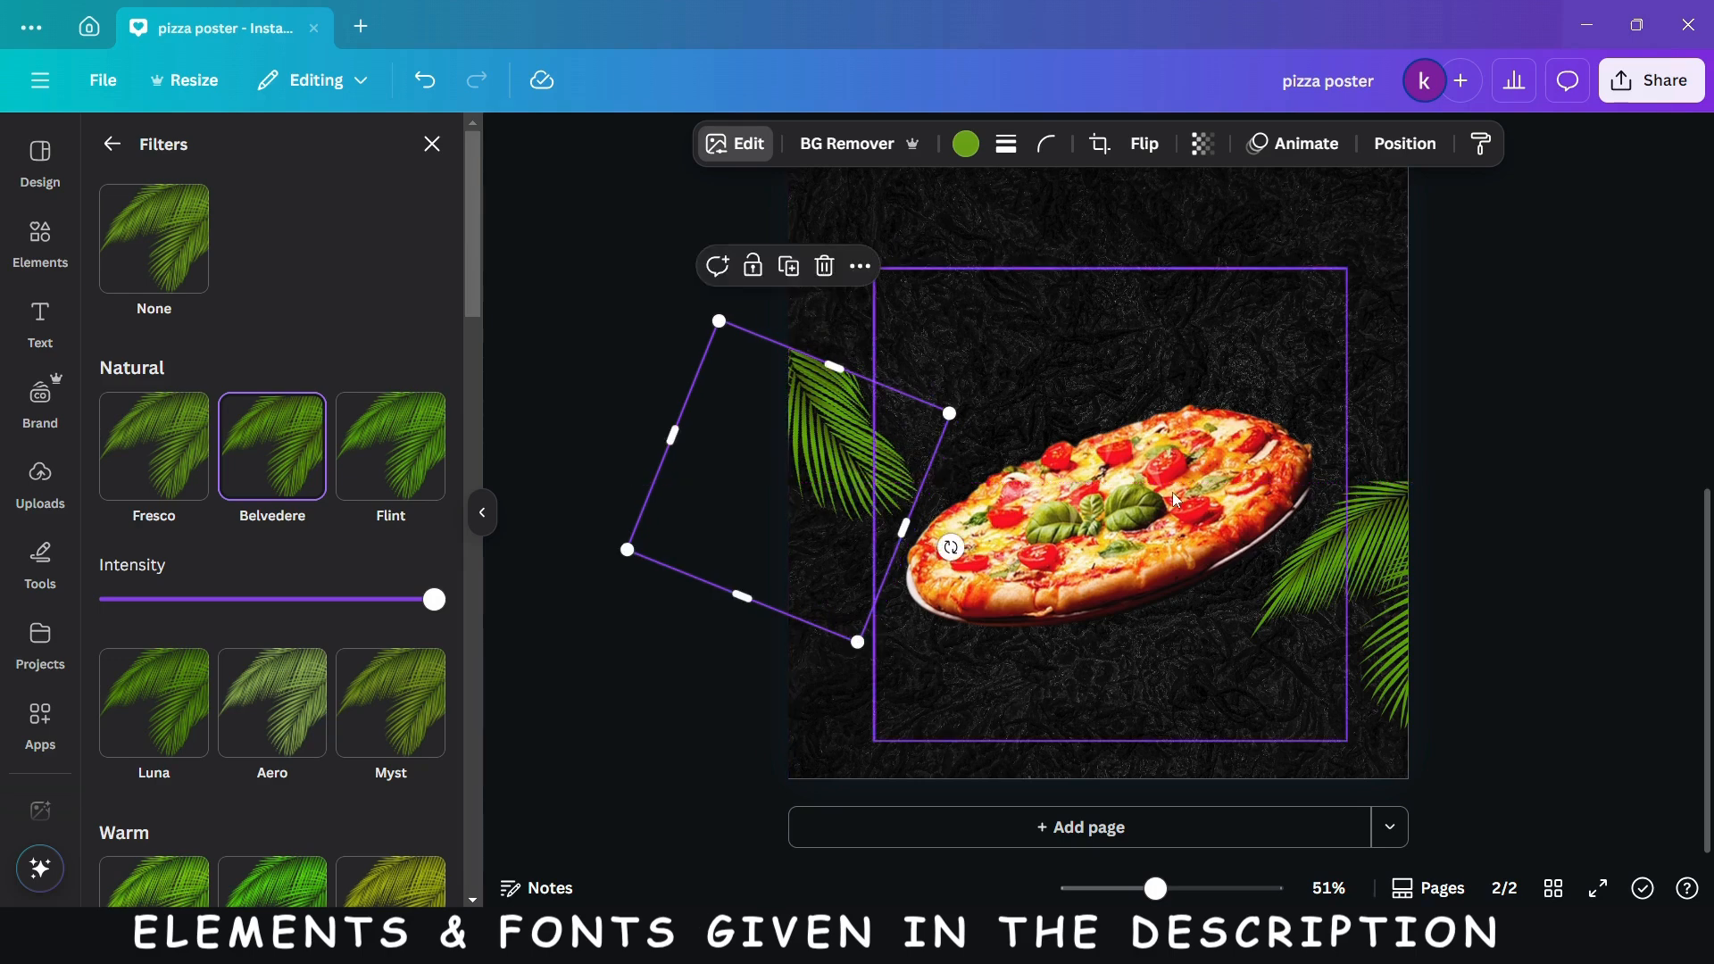
- Crop the empty margins above and below the pizza in its image
click(1175, 500)
drag(1110, 269, 1113, 396)
drag(1114, 737, 1113, 643)
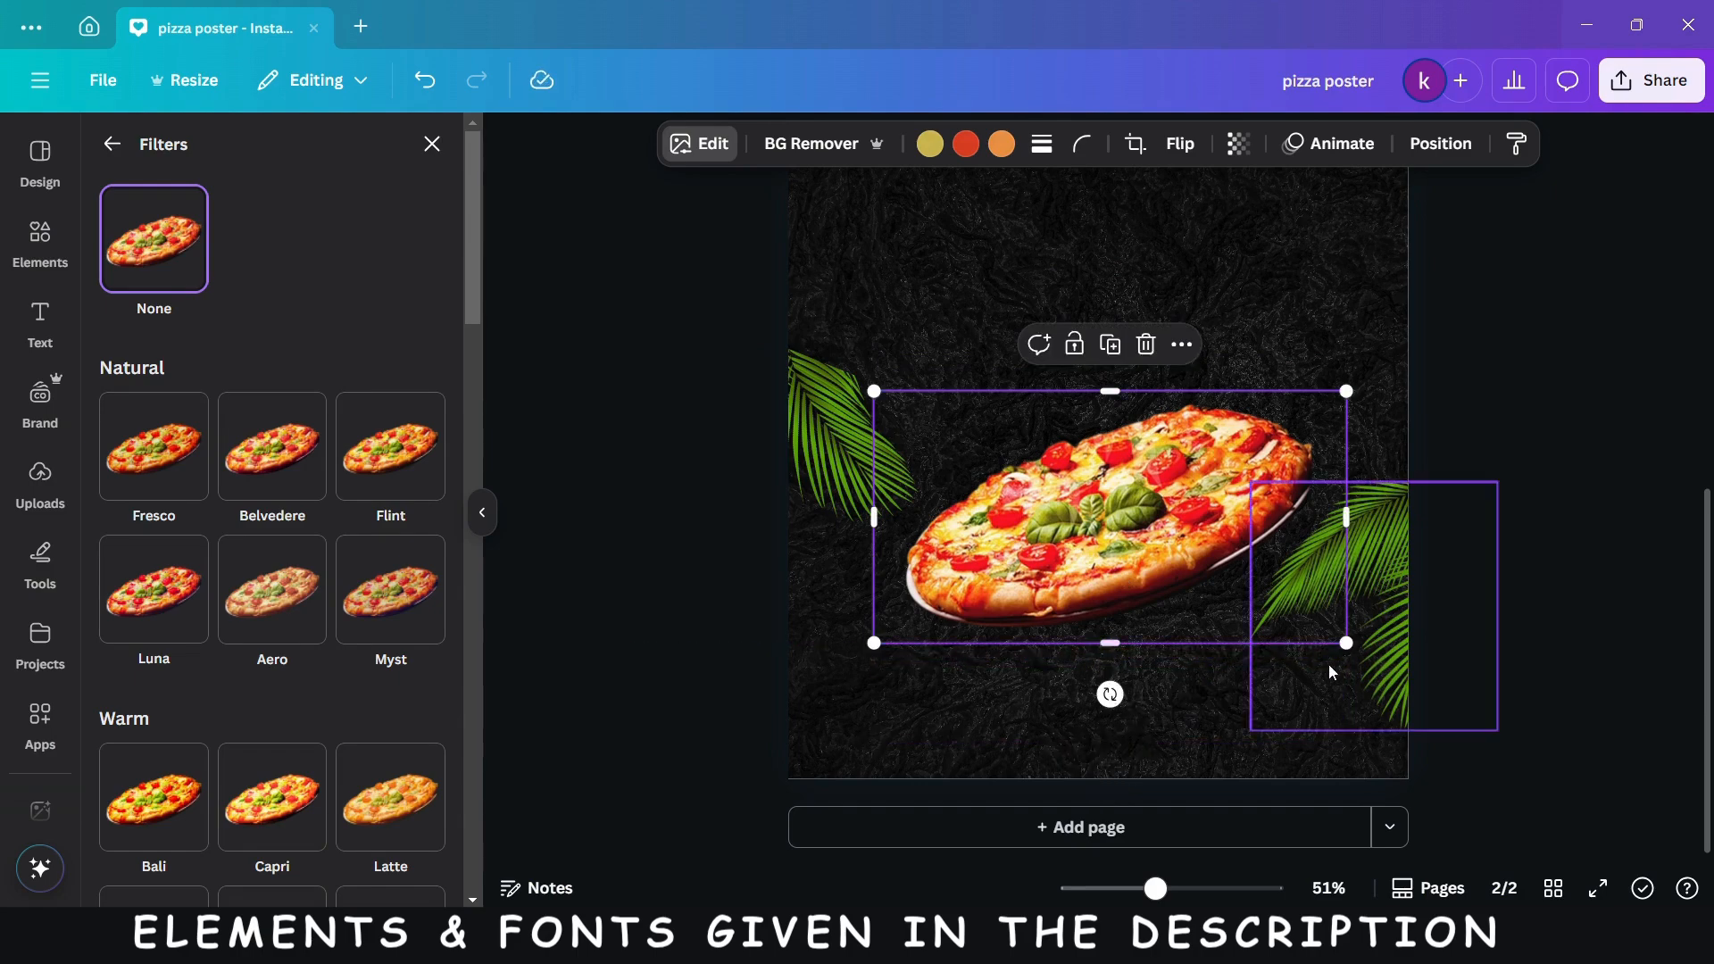
- Enlarge the pizza and move it slightly down, and nudge the left palm leaf up and outward
drag(1342, 642, 1403, 661)
mouse_move(1154, 602)
mouse_down()
mouse_move(1119, 610)
mouse_move(1133, 614)
mouse_up()
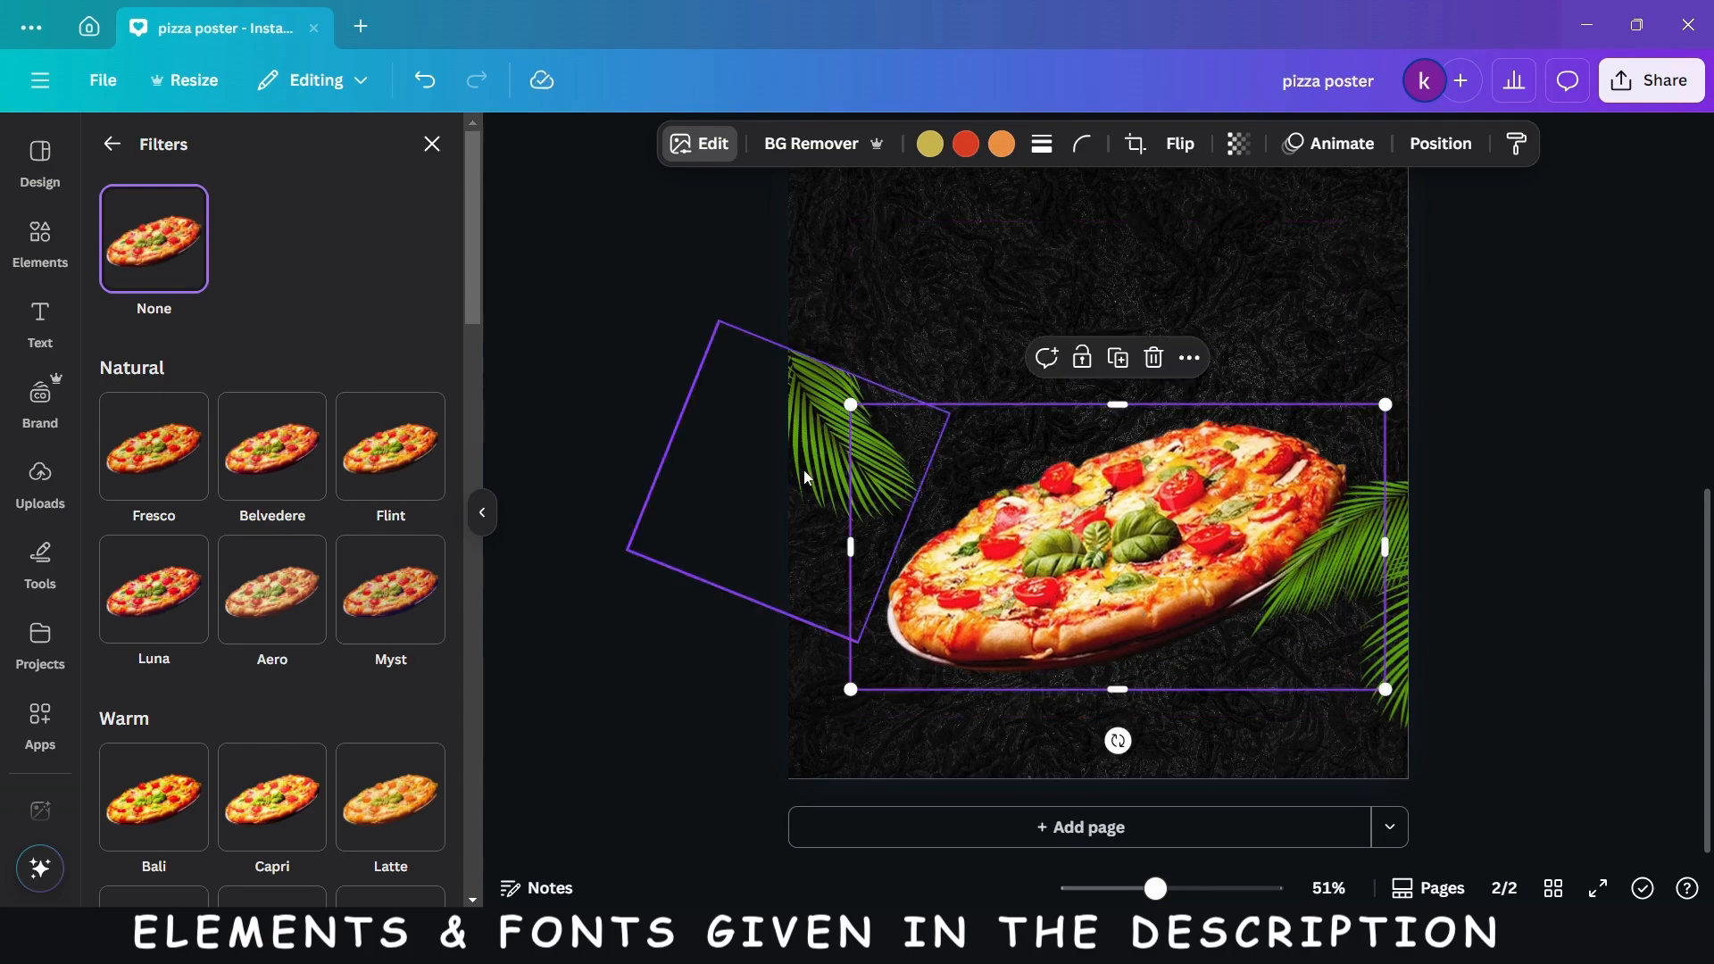
drag(791, 468, 790, 456)
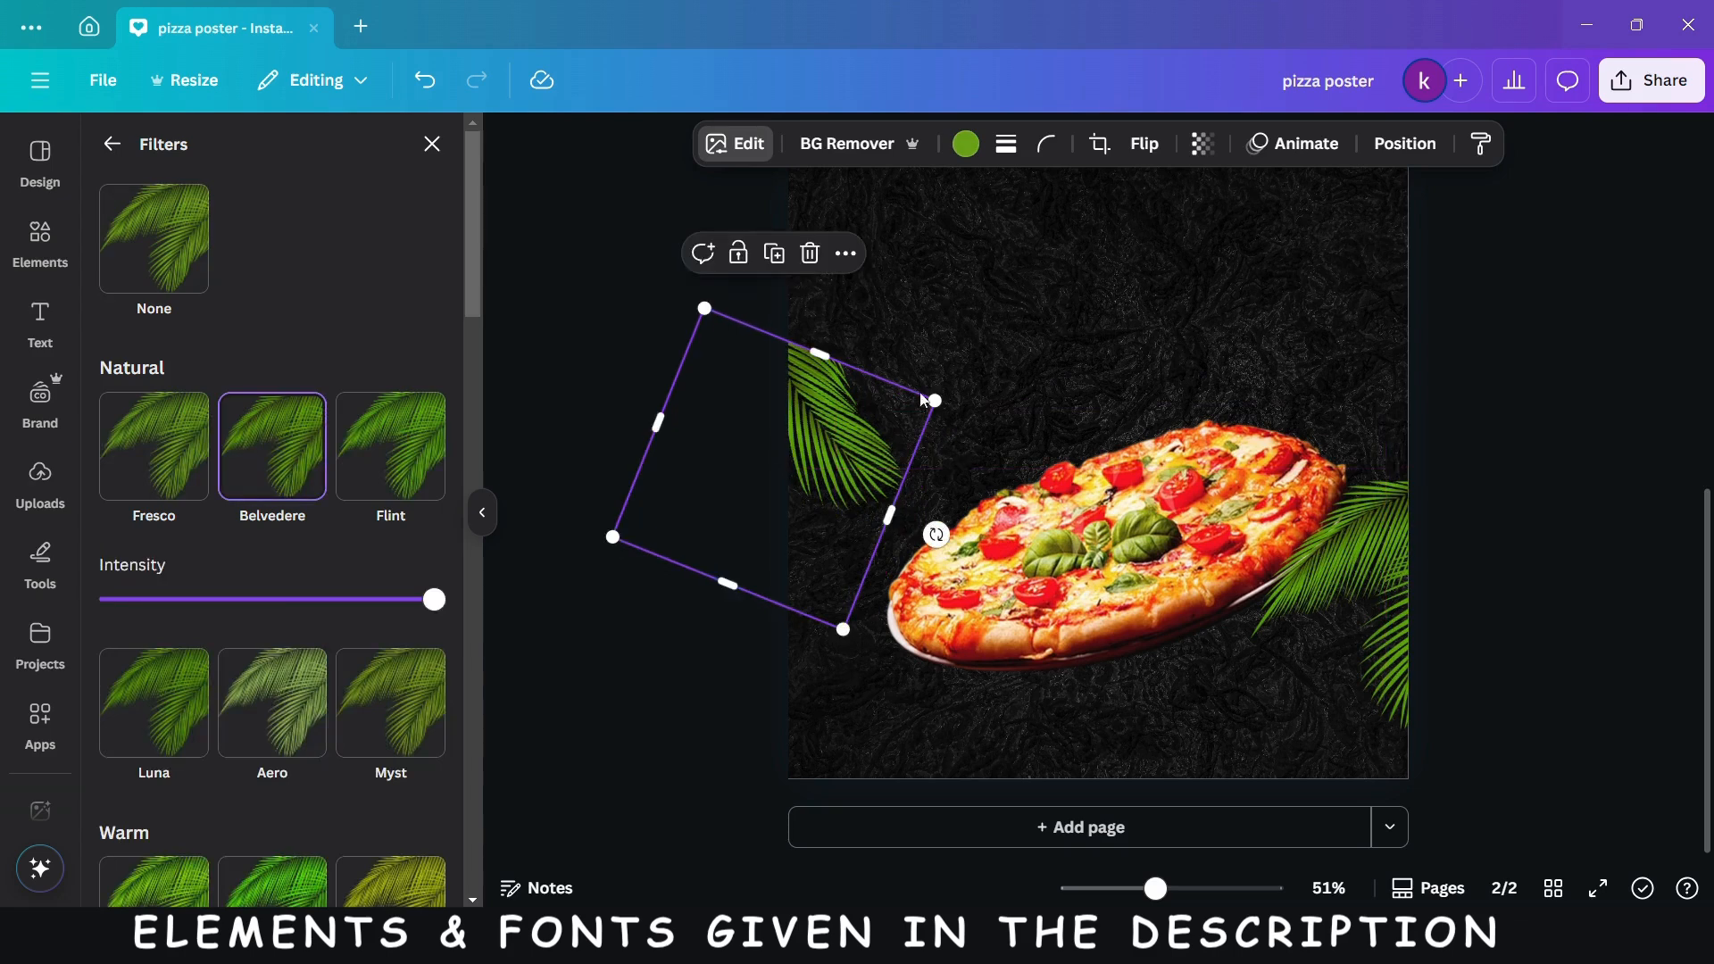
- Search the graphics for "smoke" and add the white billowing smoke cloud to the page
click(429, 144)
text(smoke)
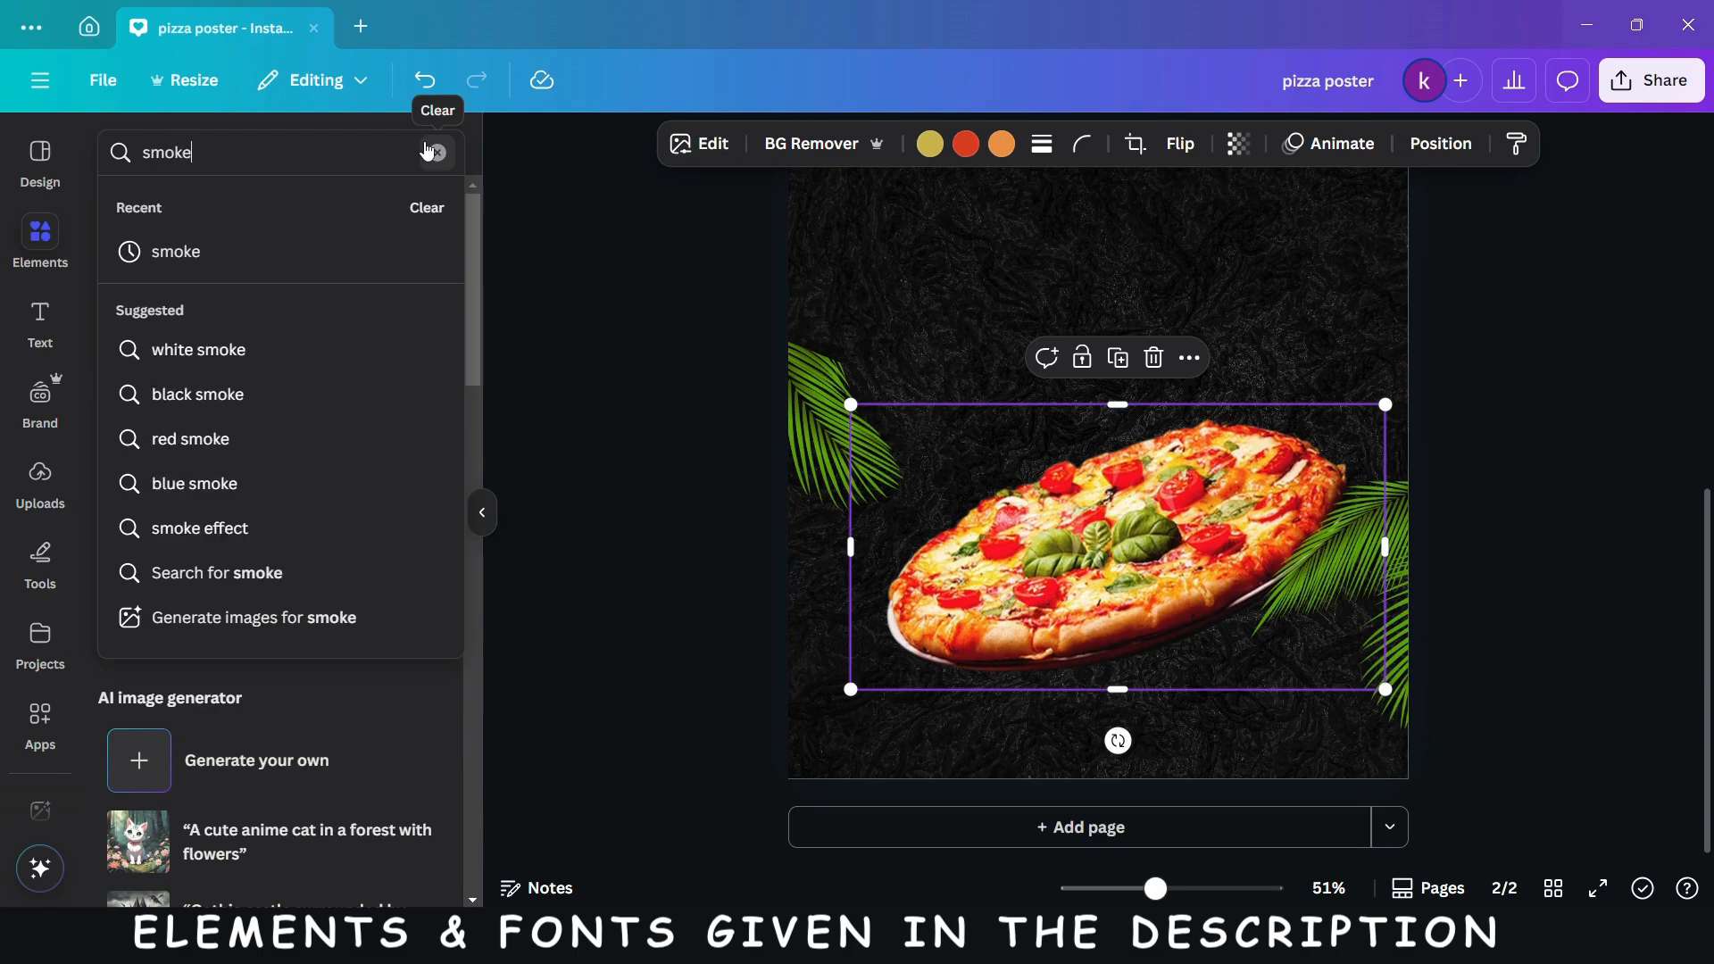
key(Return)
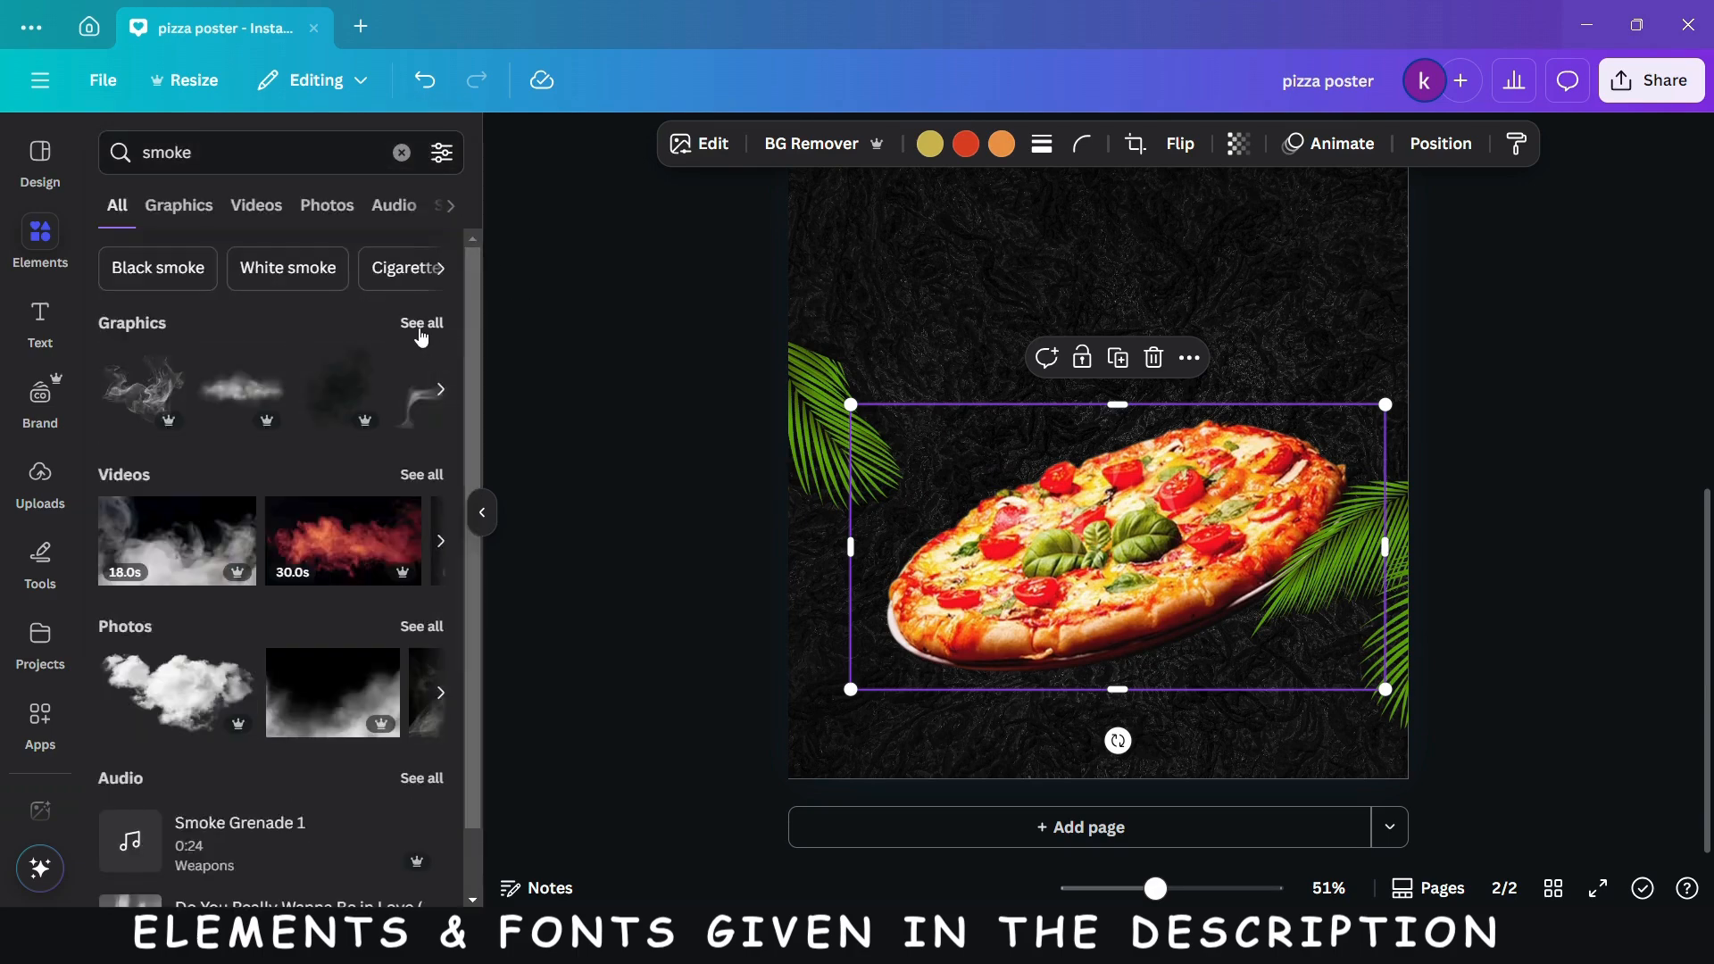
click(423, 323)
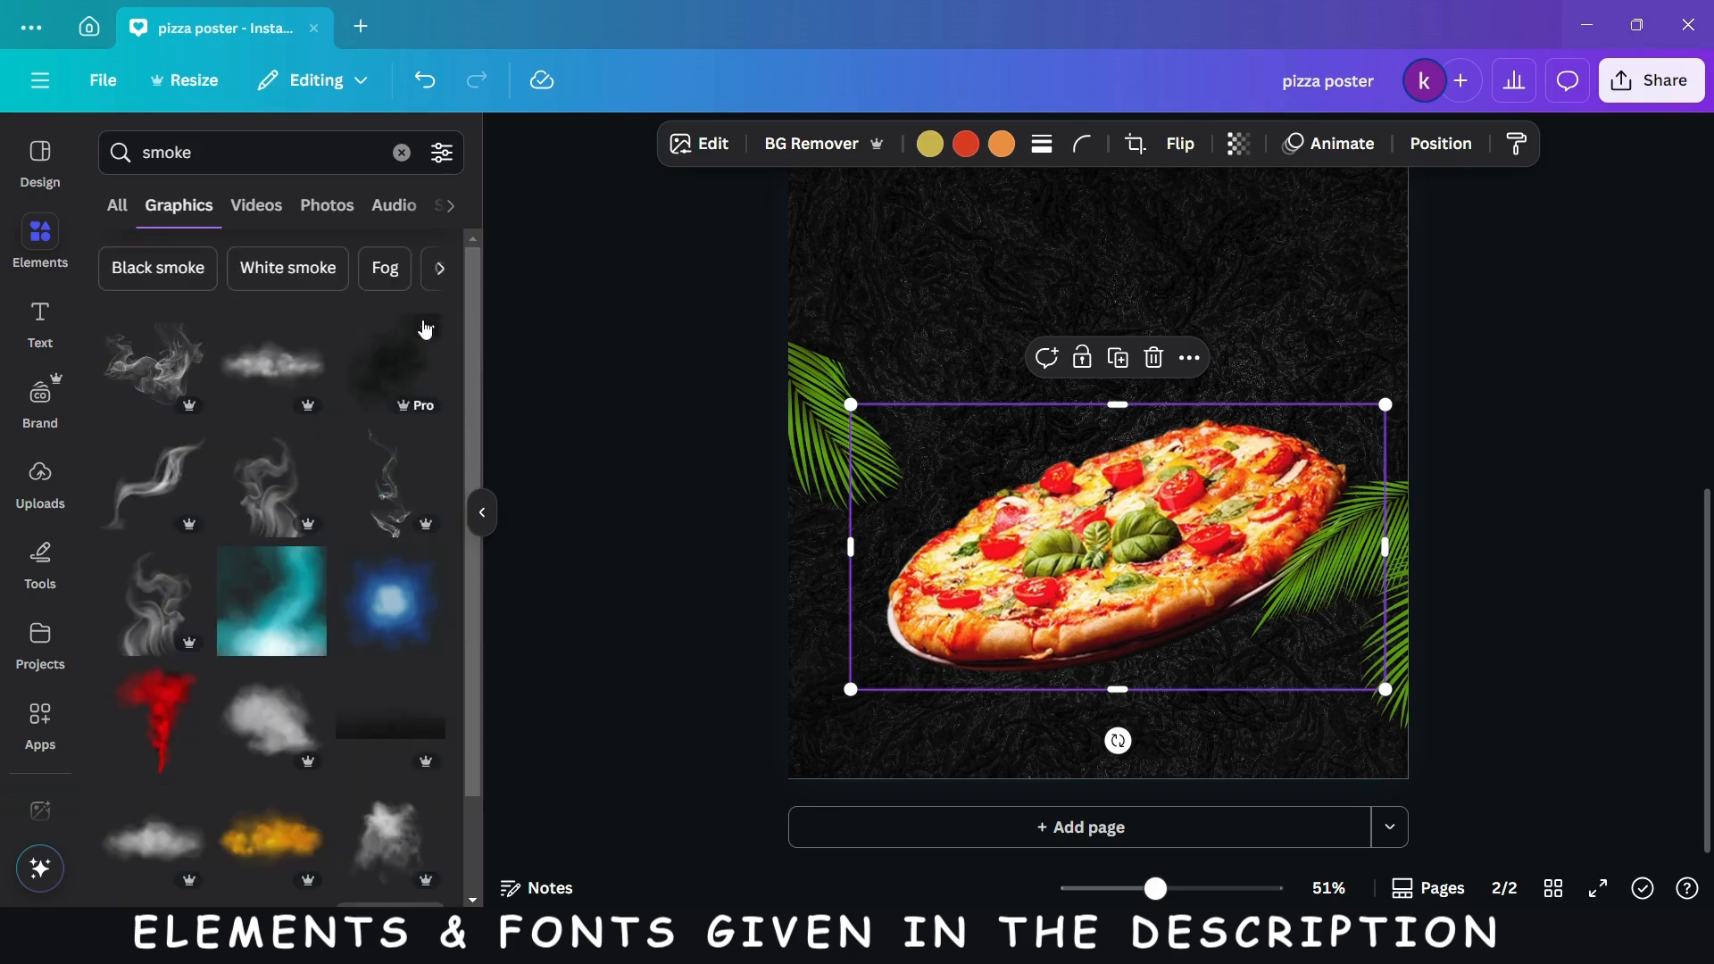
scroll(342, 755, down, 5)
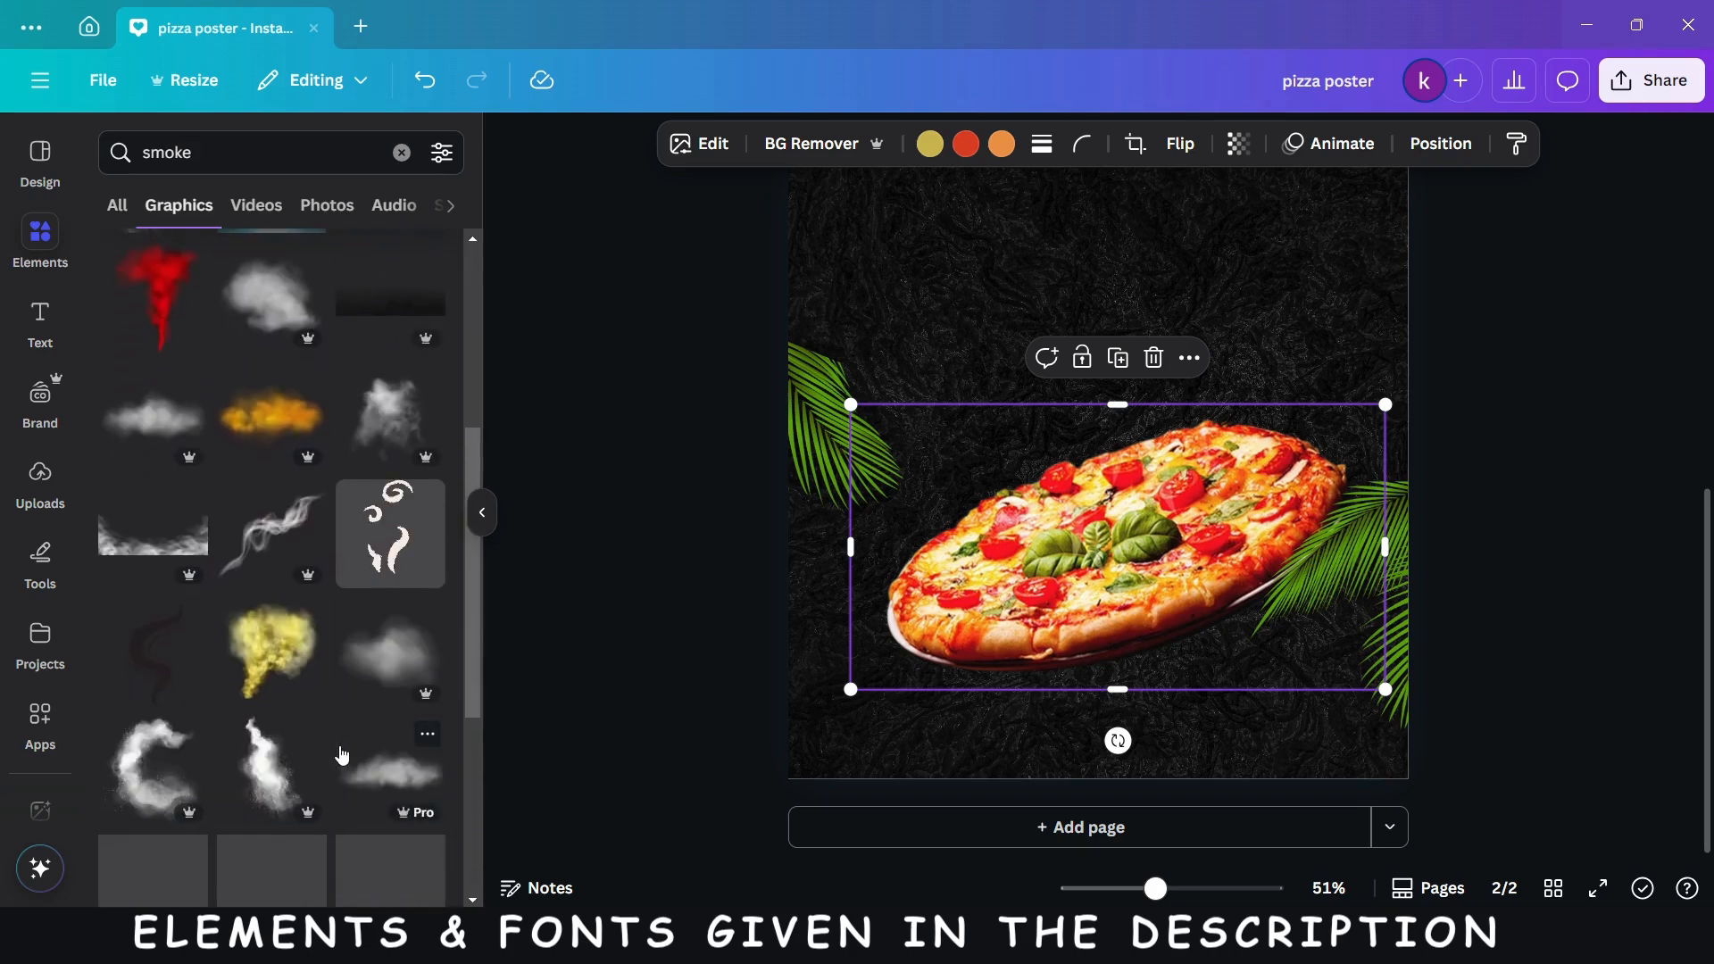
scroll(342, 755, down, 3)
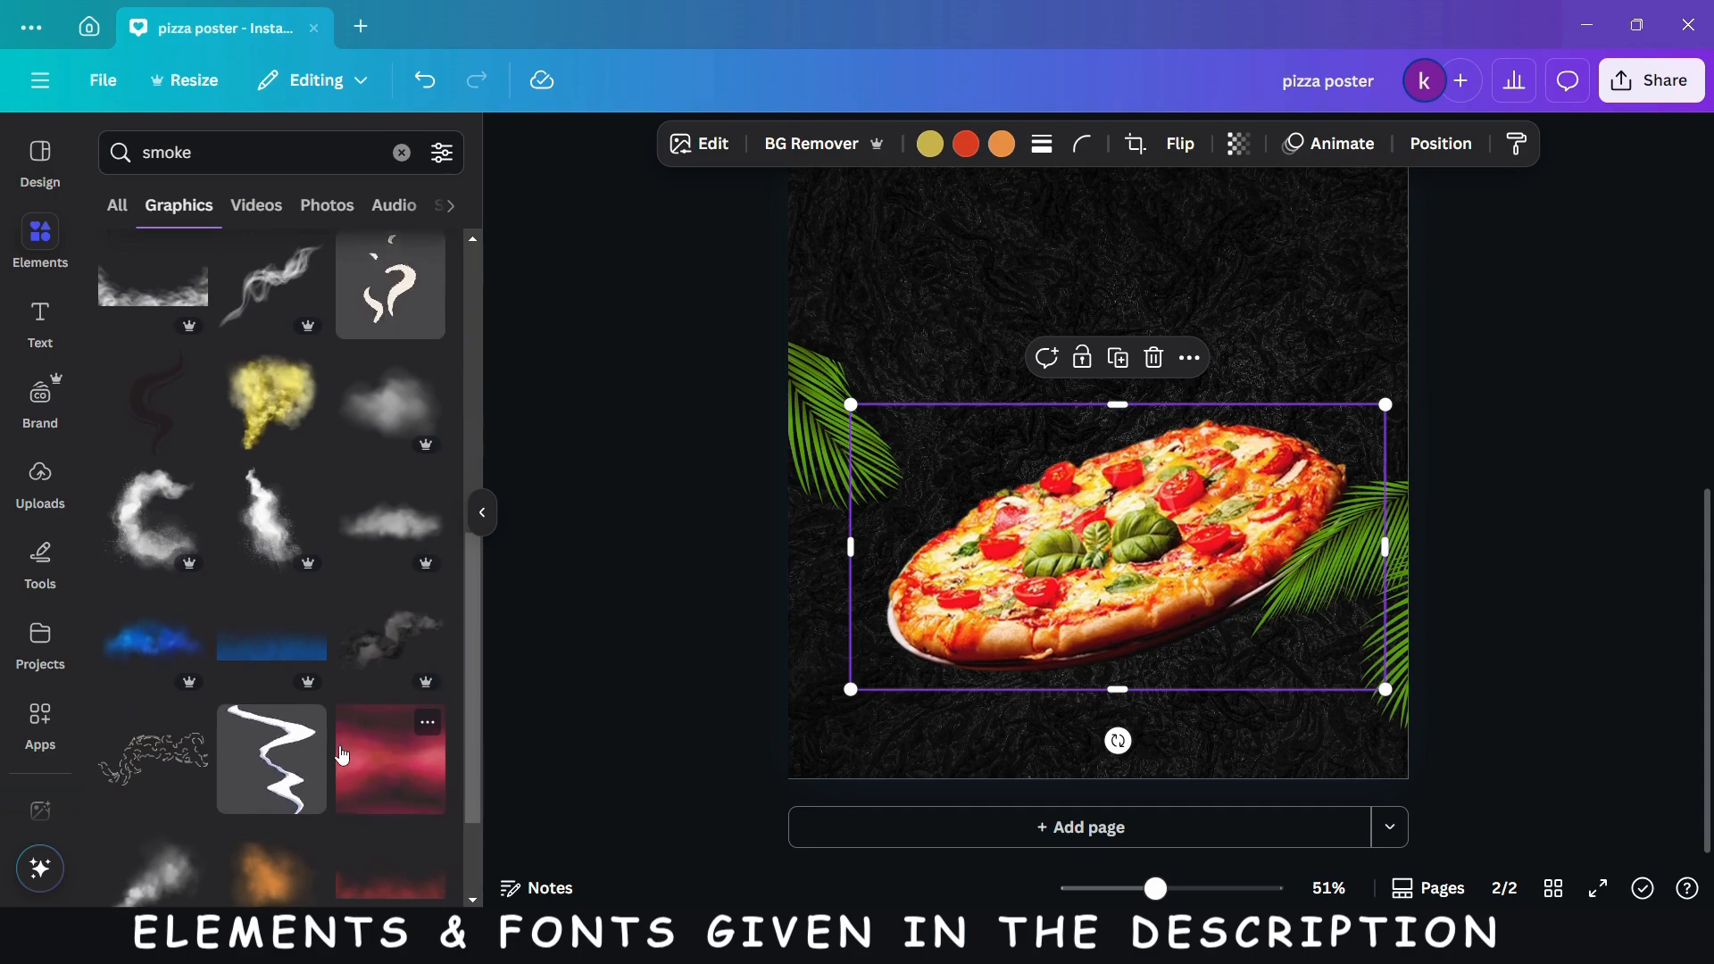
scroll(342, 755, down, 3)
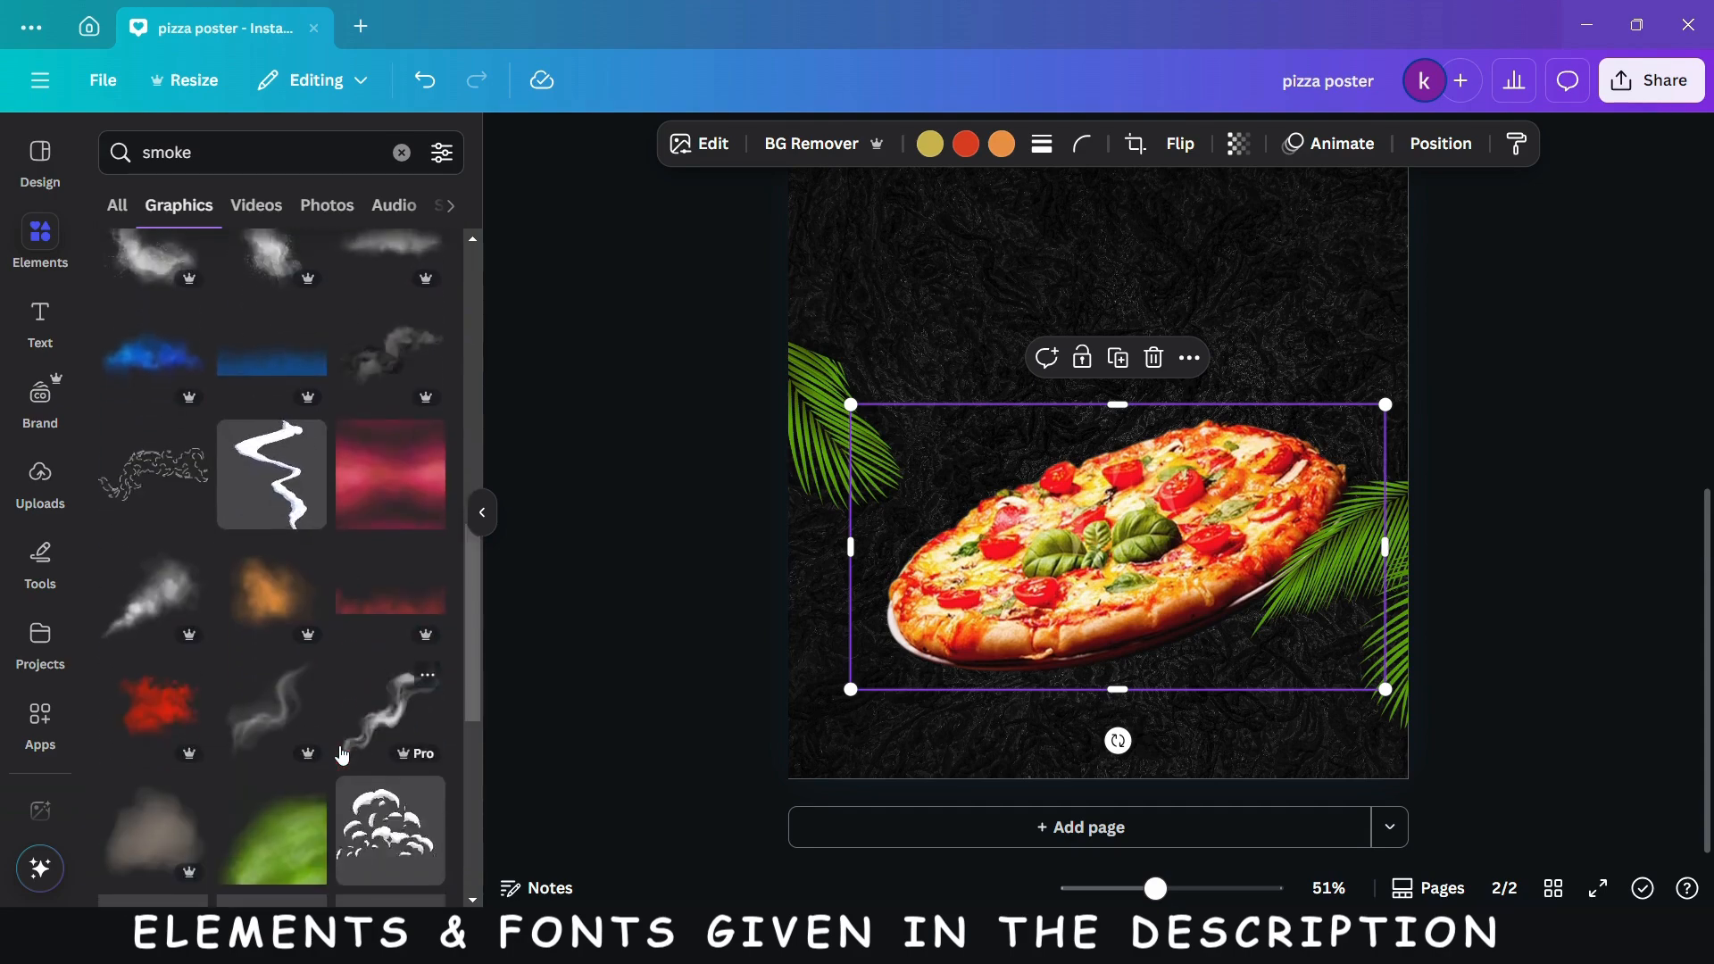
scroll(342, 755, down, 4)
scroll(342, 755, up, 6)
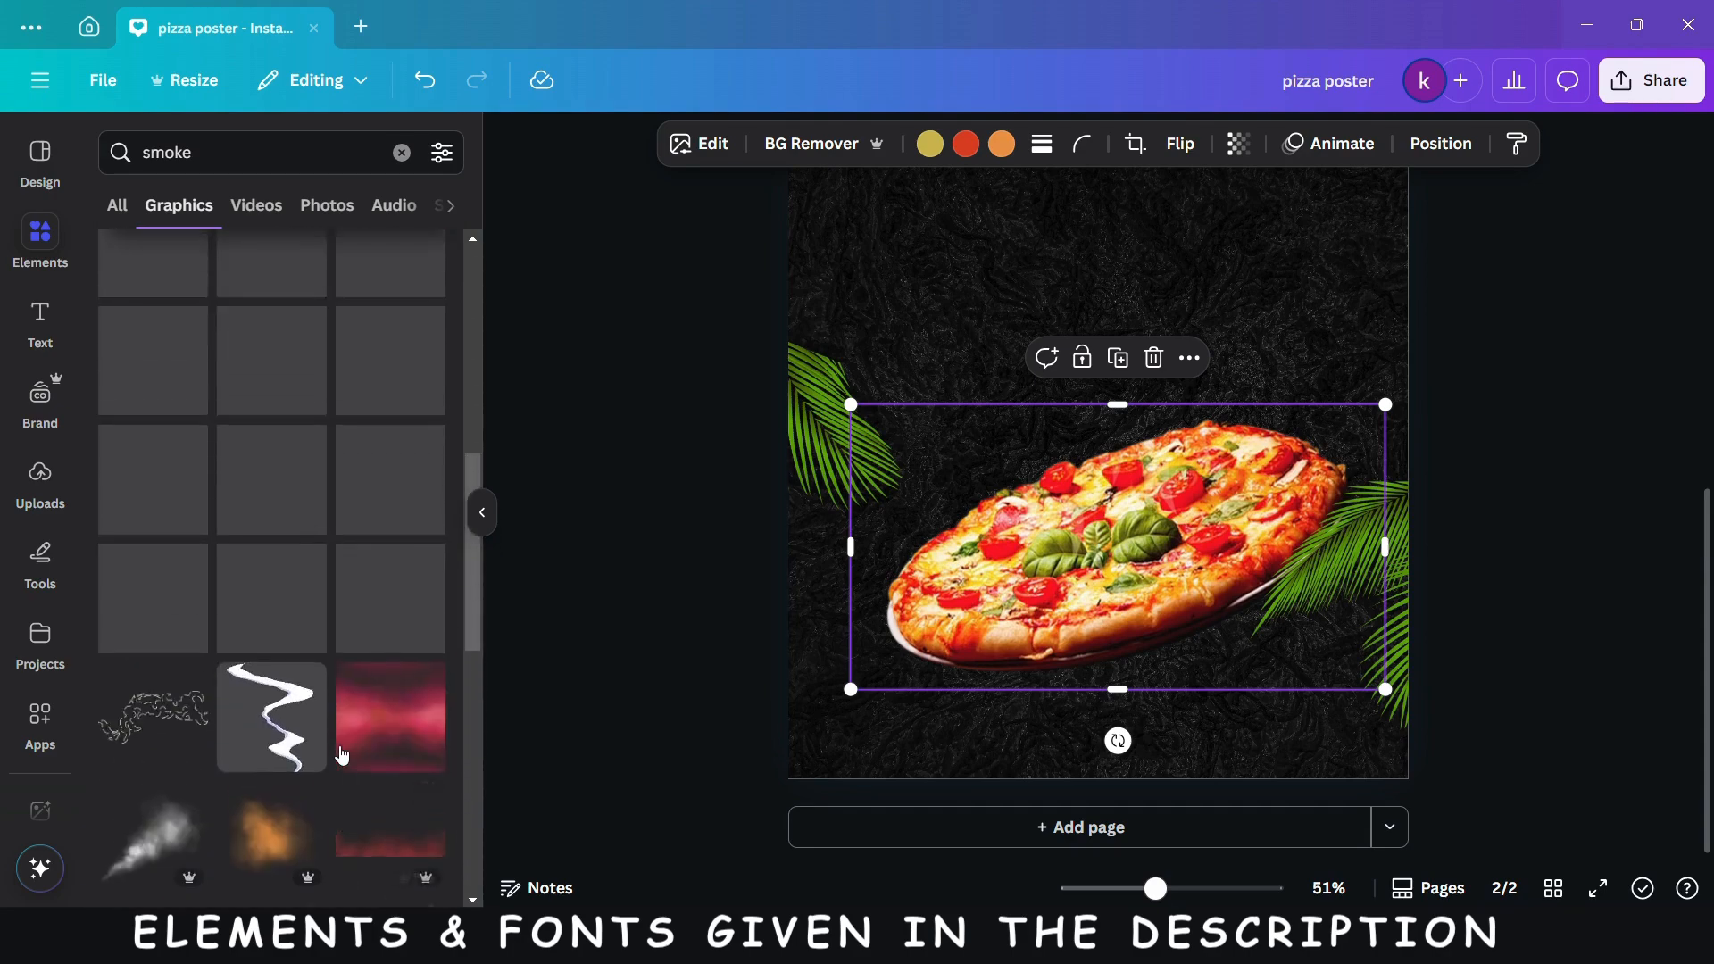
scroll(342, 755, up, 2)
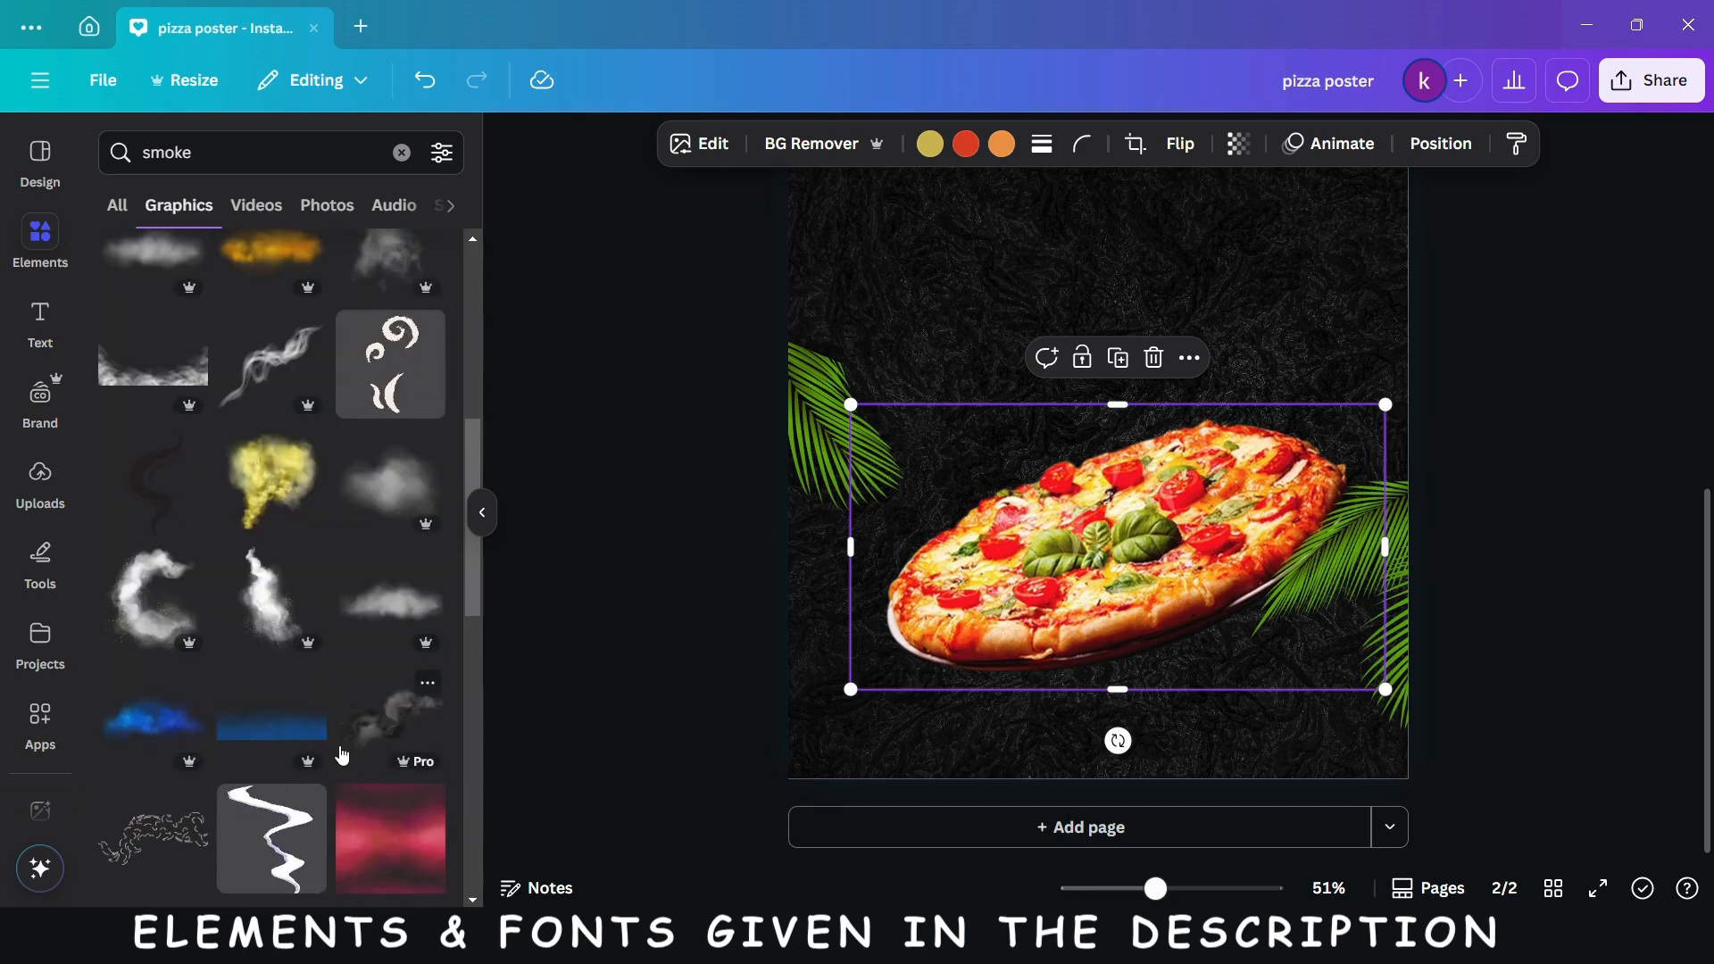
scroll(342, 755, up, 3)
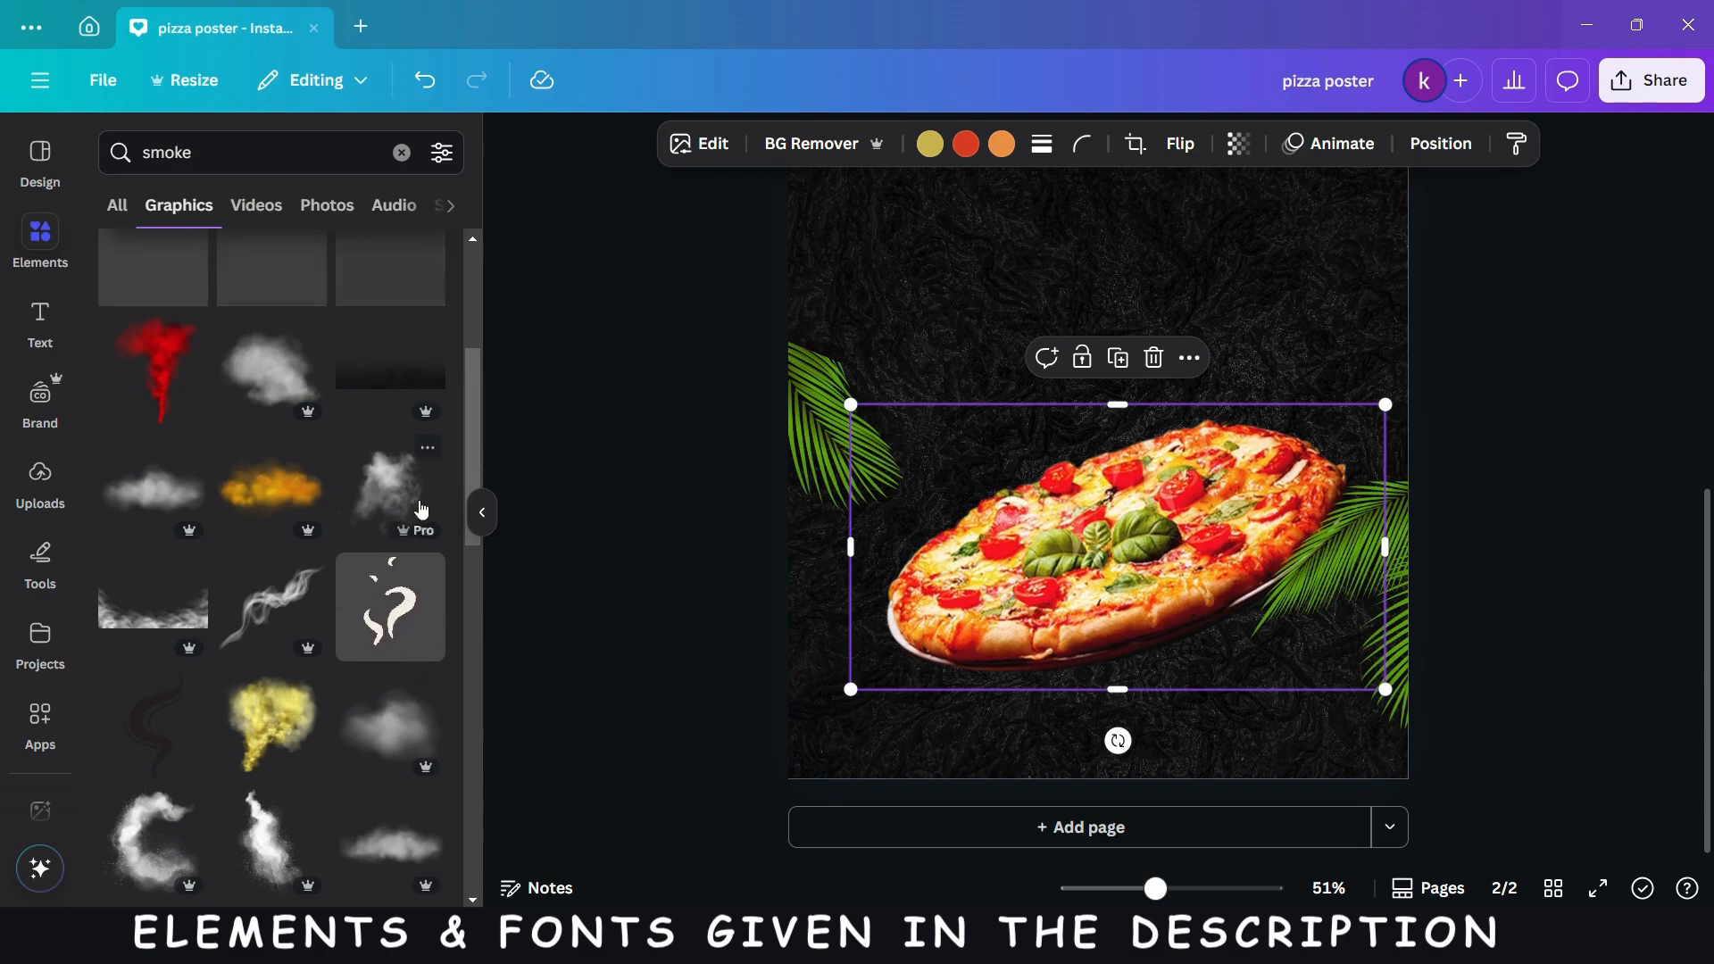
click(422, 511)
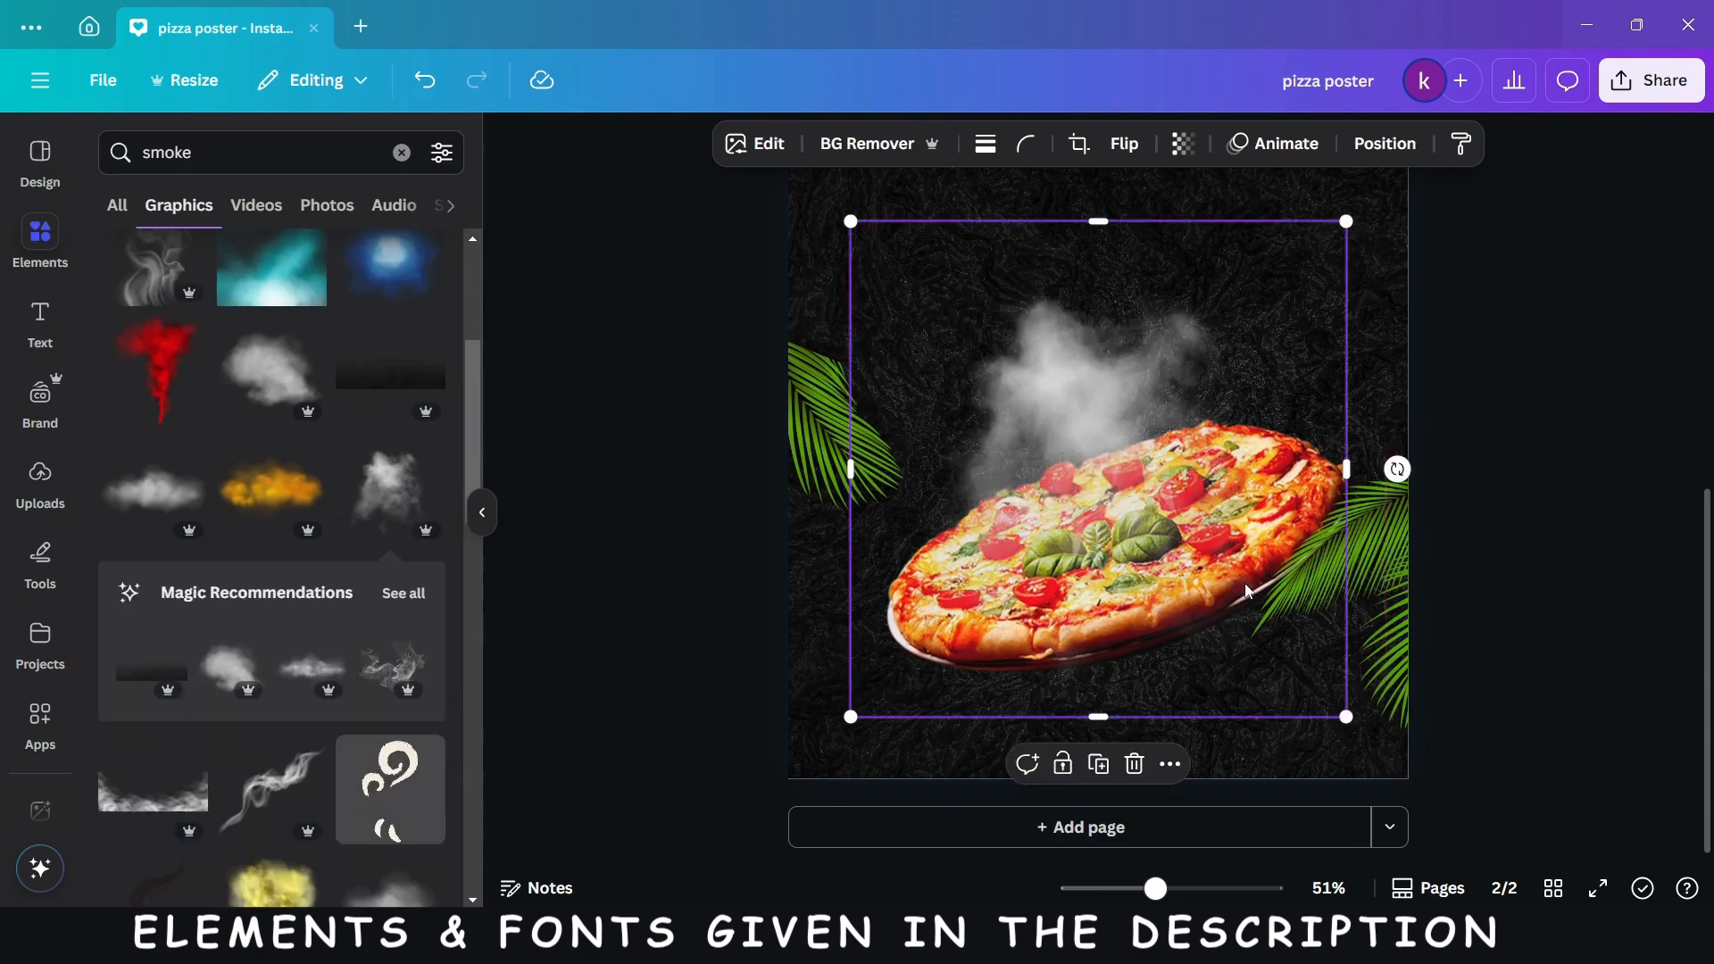
- Shrink and rotate the smoke cloud, and place it partly past the page's right edge, above the right palm leaf
drag(1343, 717, 1134, 531)
drag(1005, 399, 1437, 412)
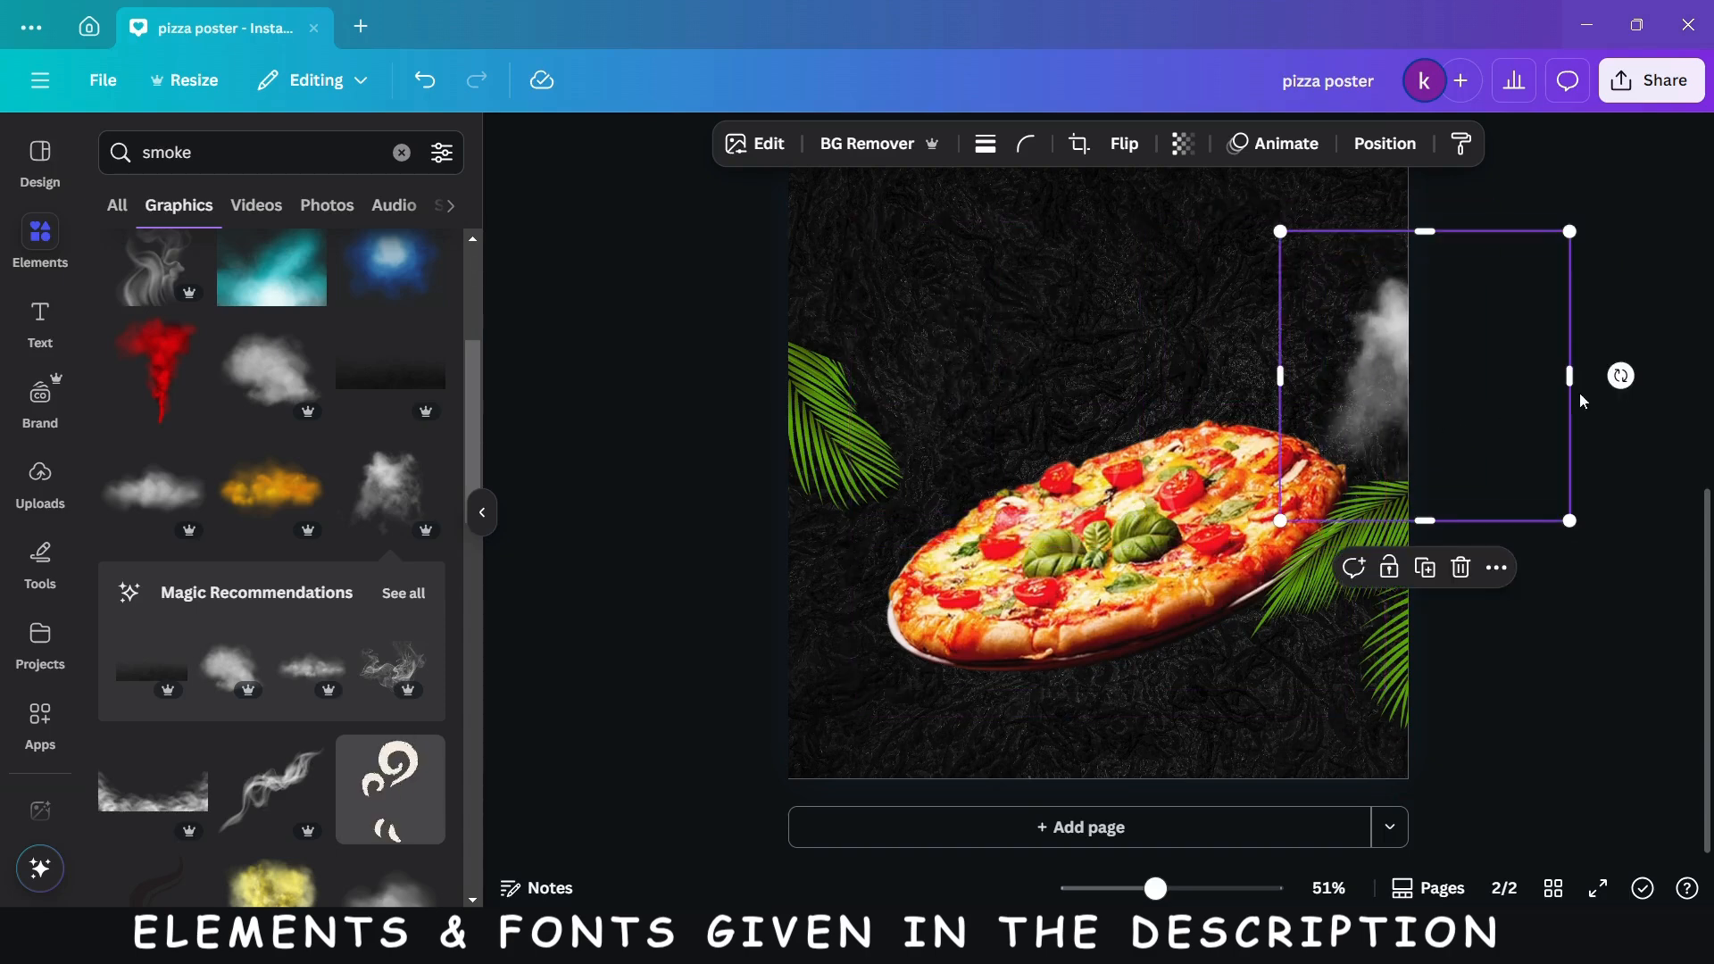
drag(1619, 375, 1539, 502)
drag(1407, 417, 1377, 387)
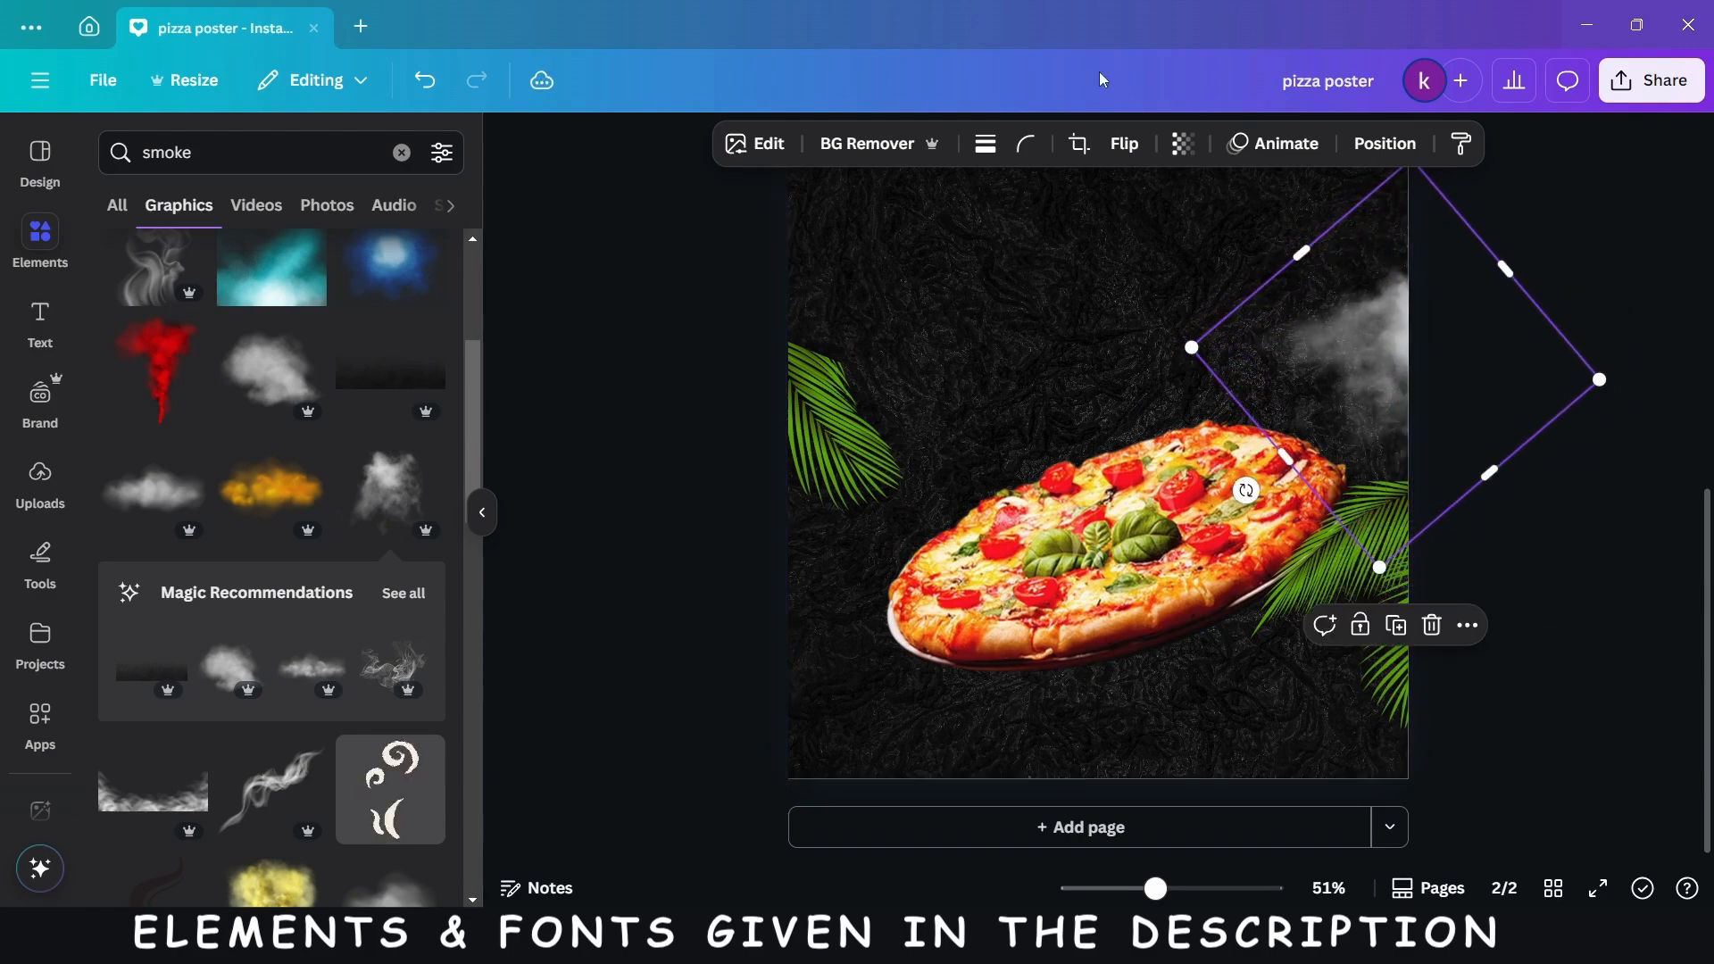
- Set the smoke cloud's transparency to 40
click(1180, 143)
click(1157, 236)
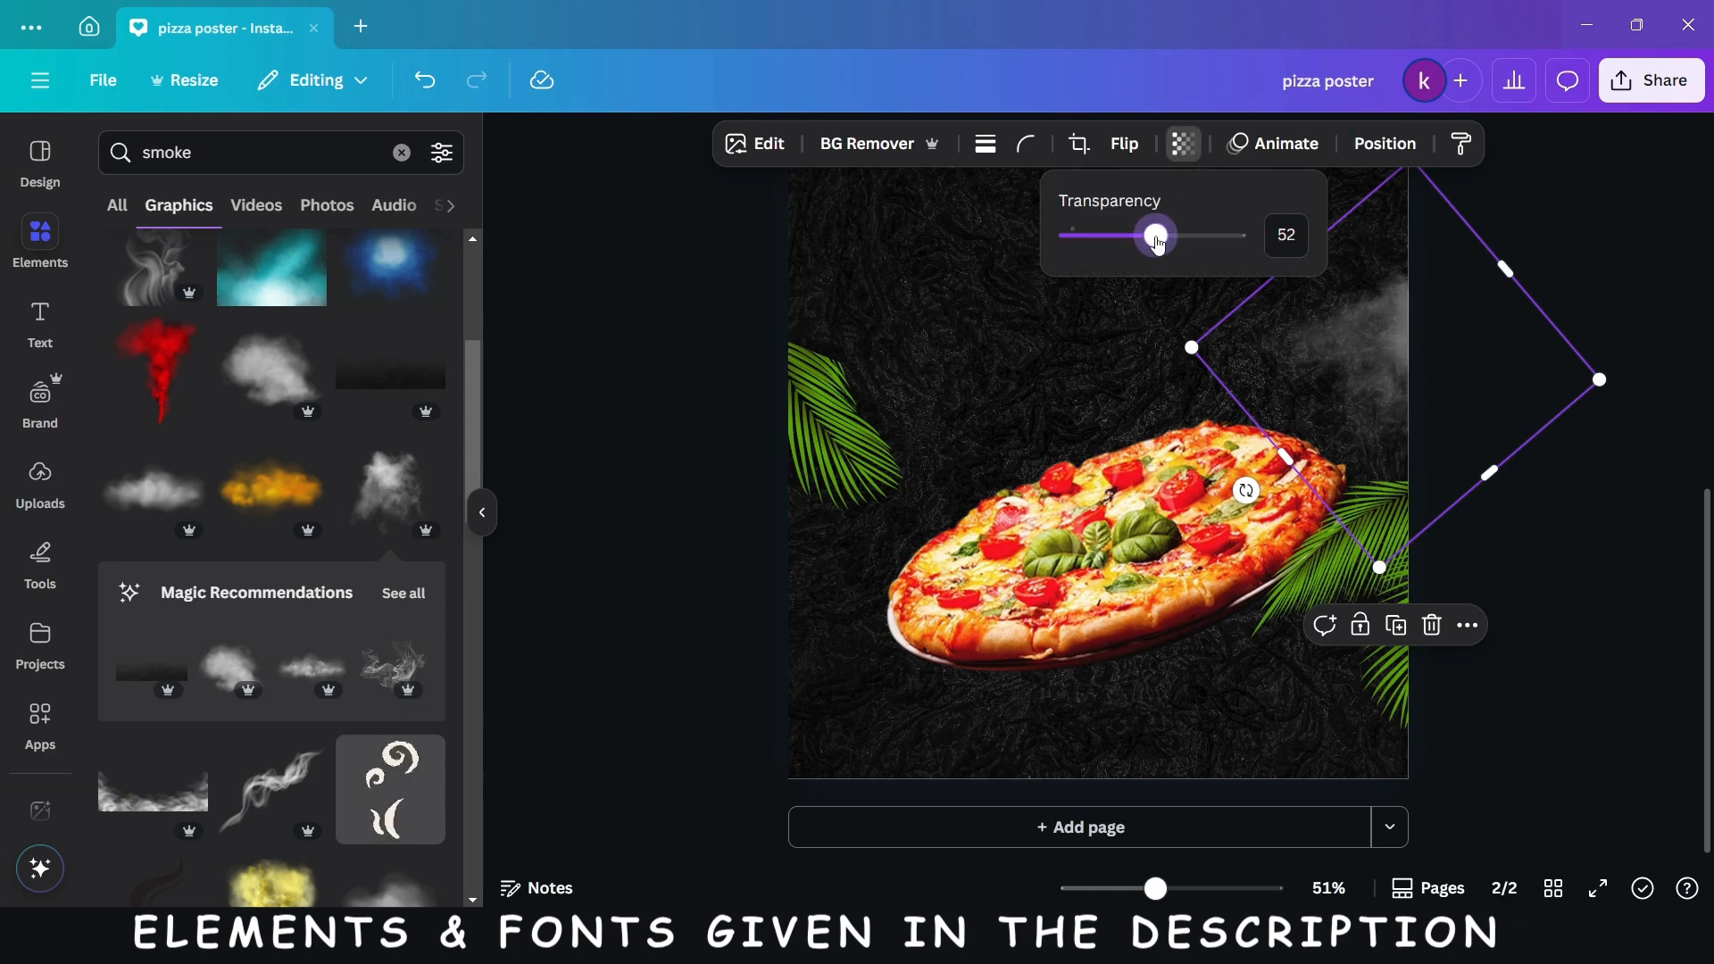
drag(1157, 236, 1137, 246)
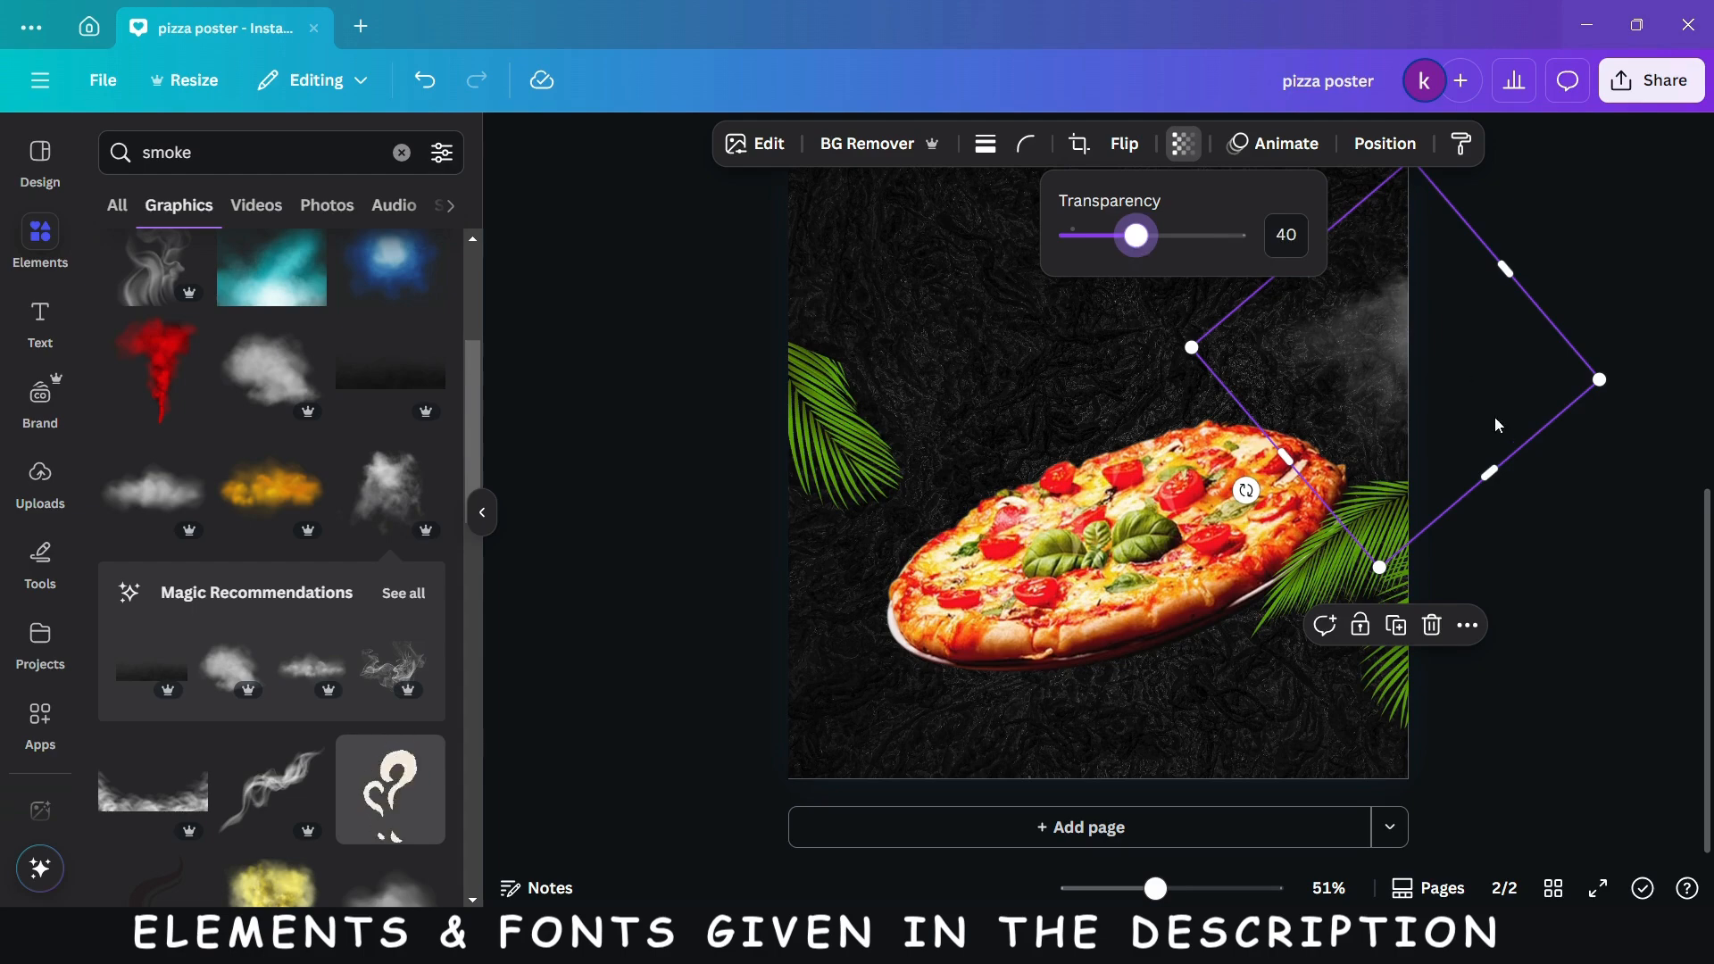
- Place one smoke copy past the page's left edge below the palm leaf, and a second, rotated copy past the top edge
drag(1403, 411, 811, 659)
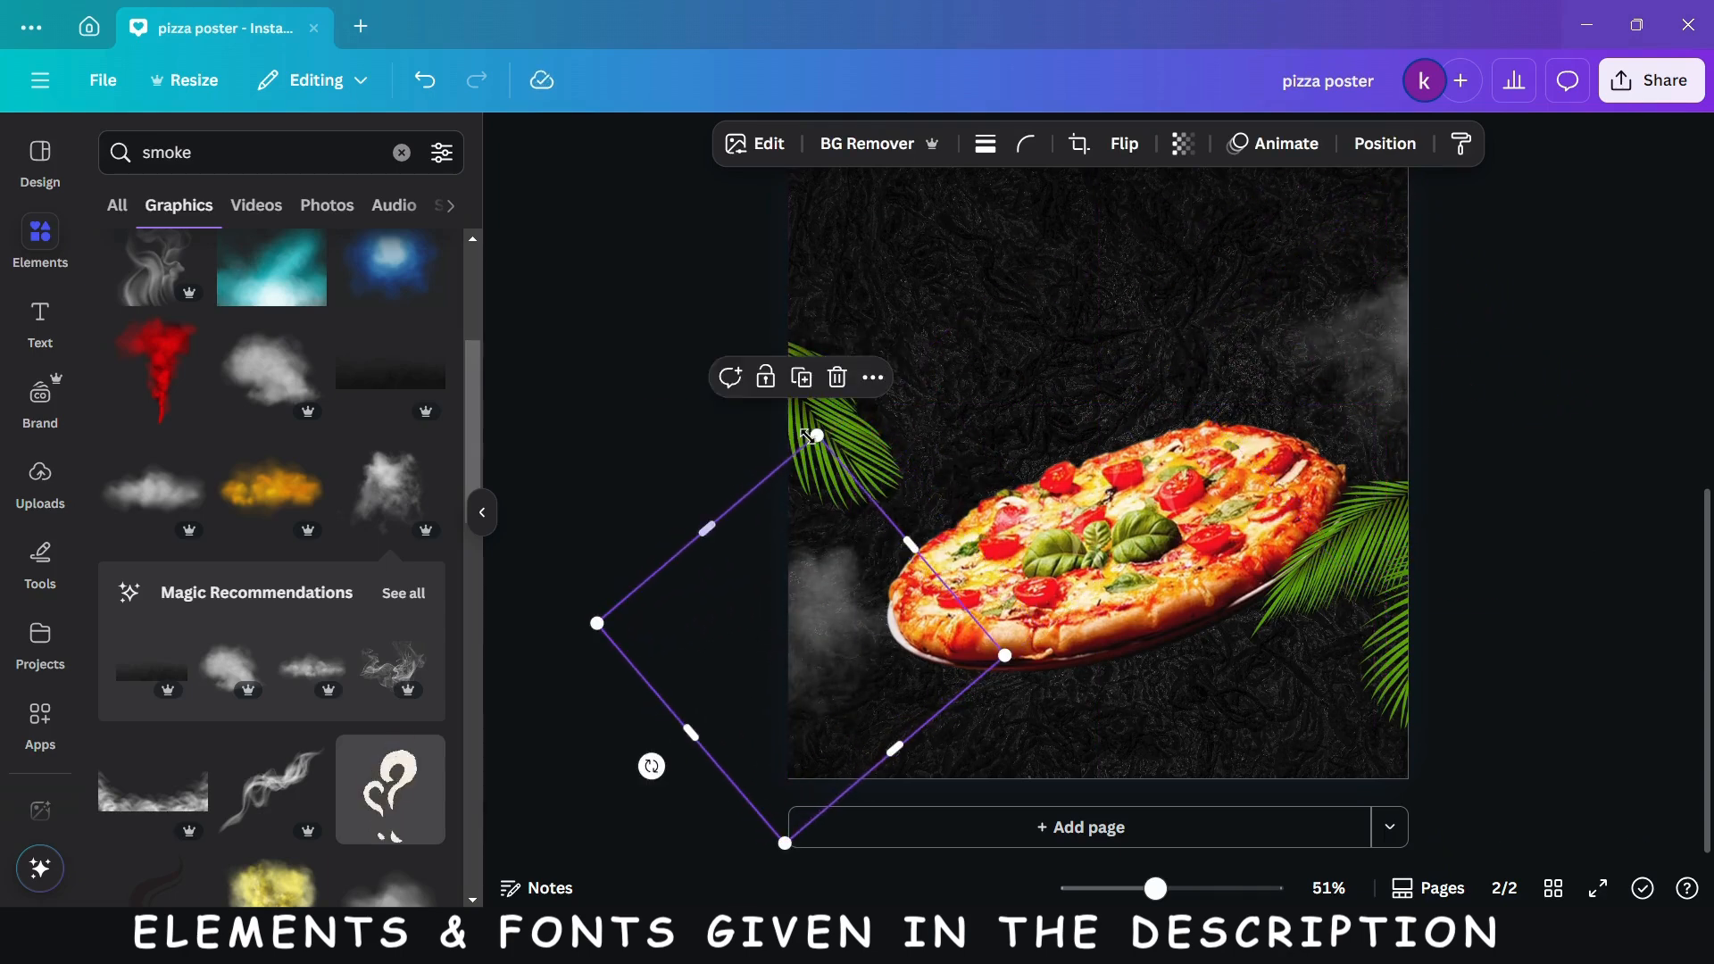
click(804, 380)
drag(831, 660, 1079, 212)
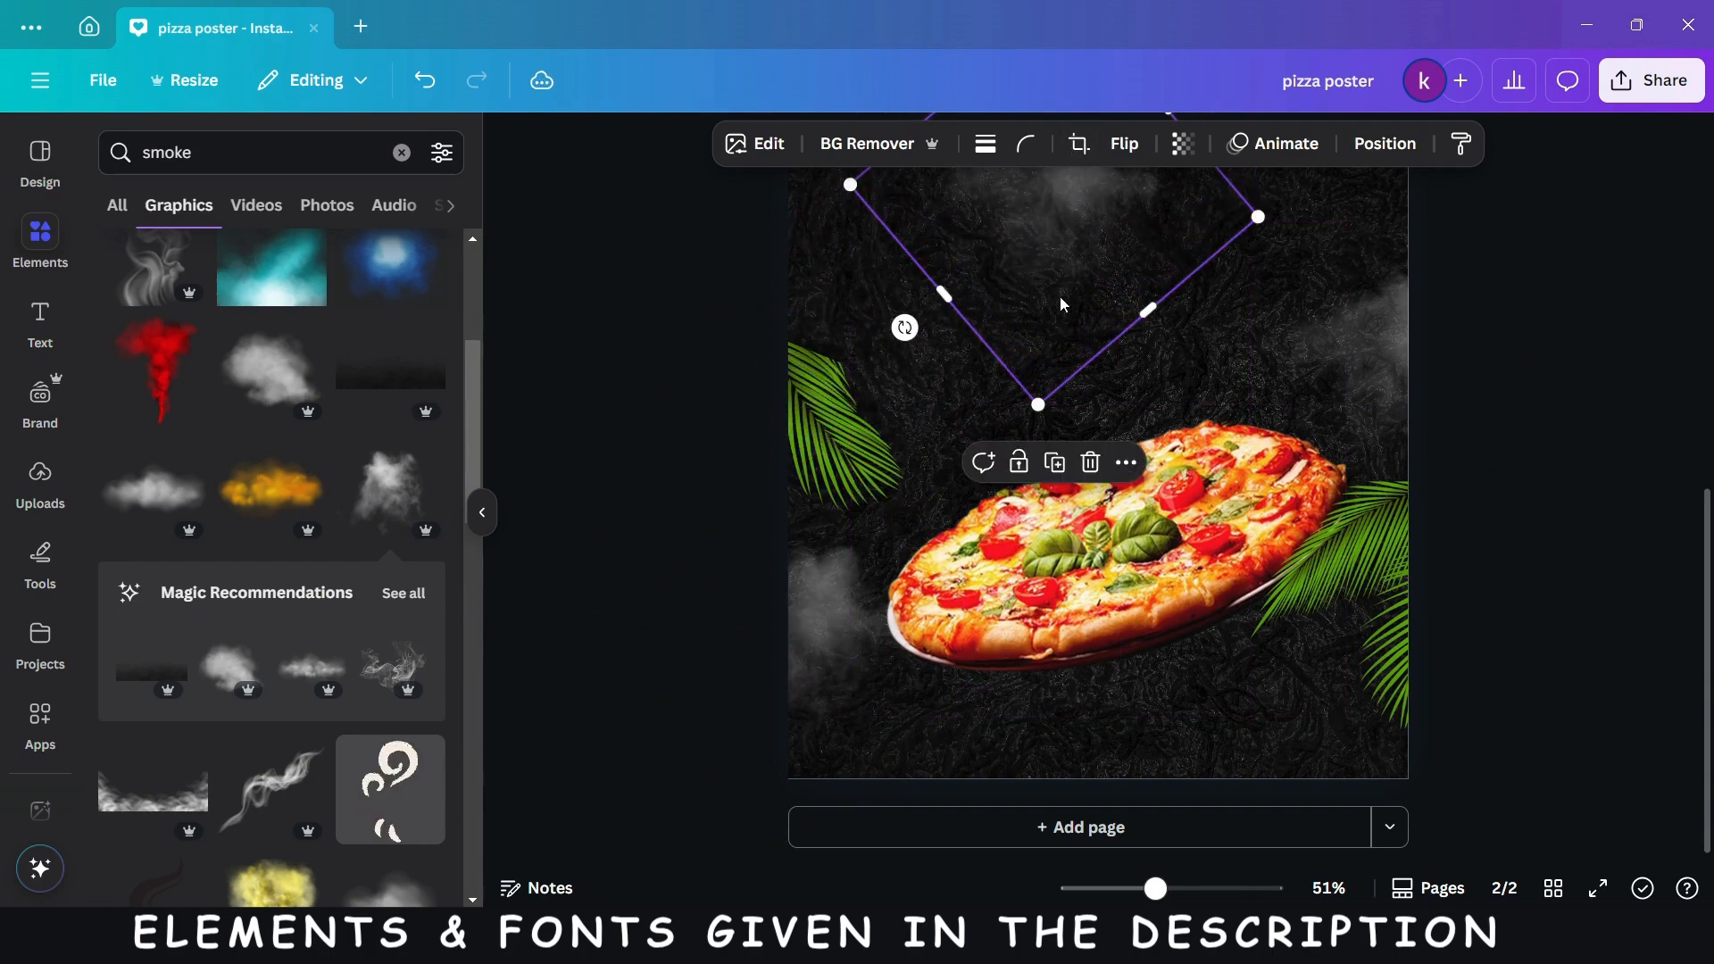
drag(903, 327, 1107, 333)
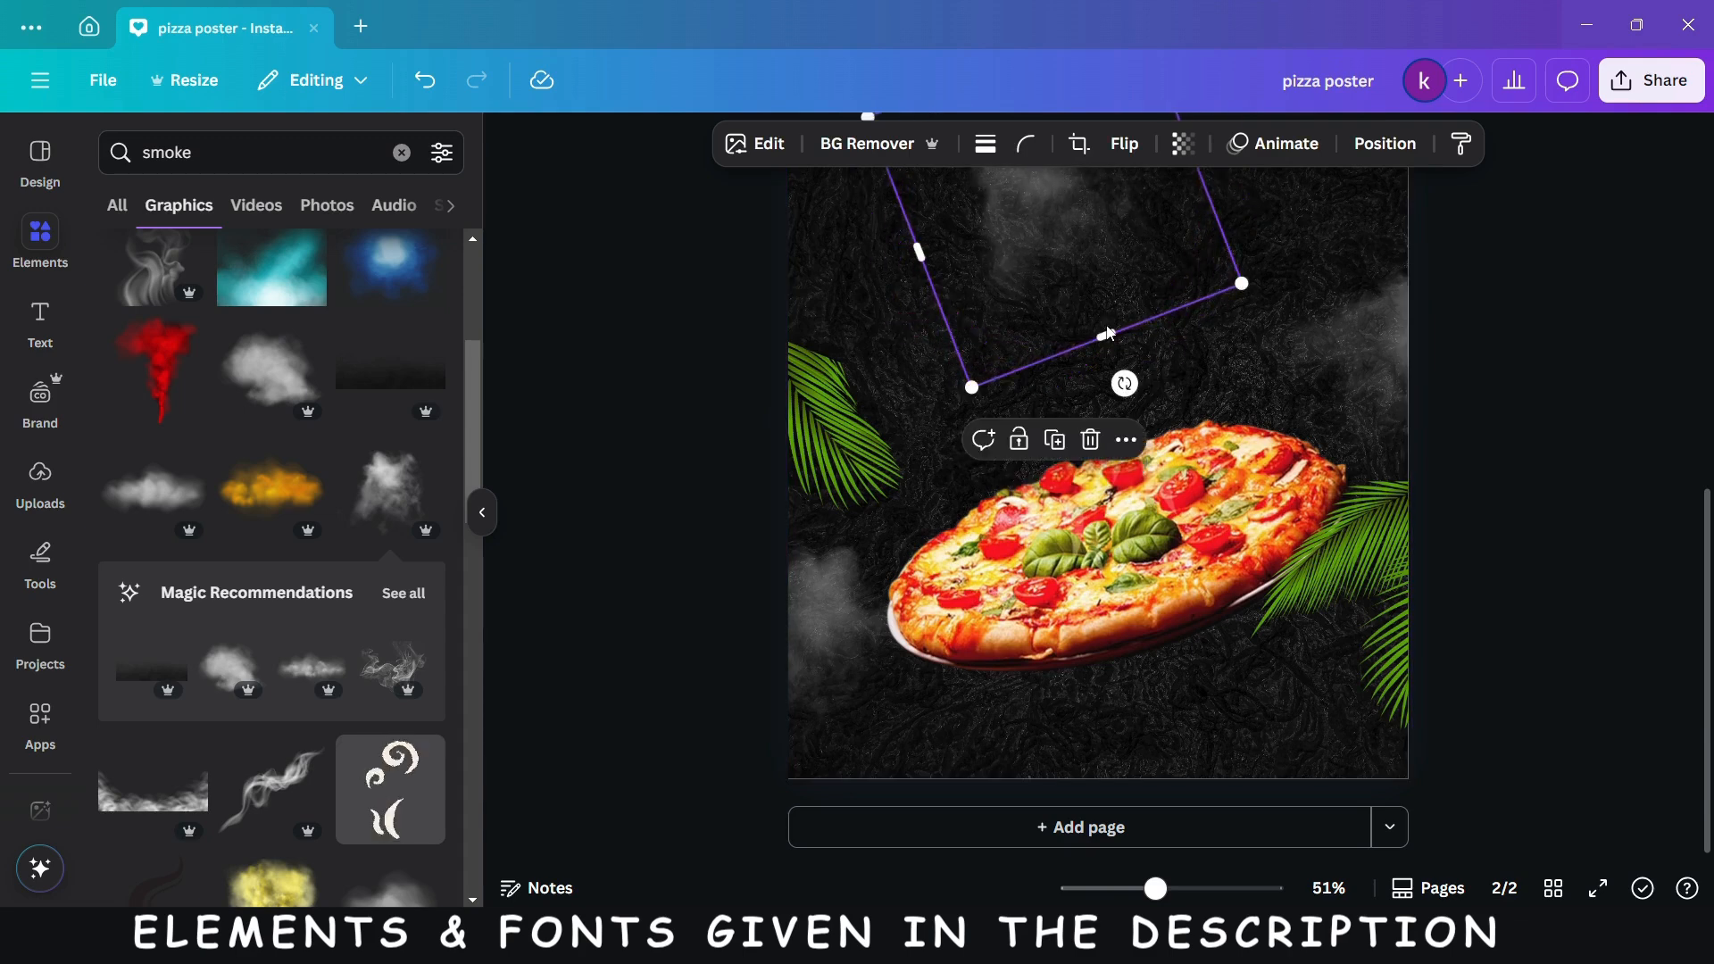
scroll(1439, 444, up, 1)
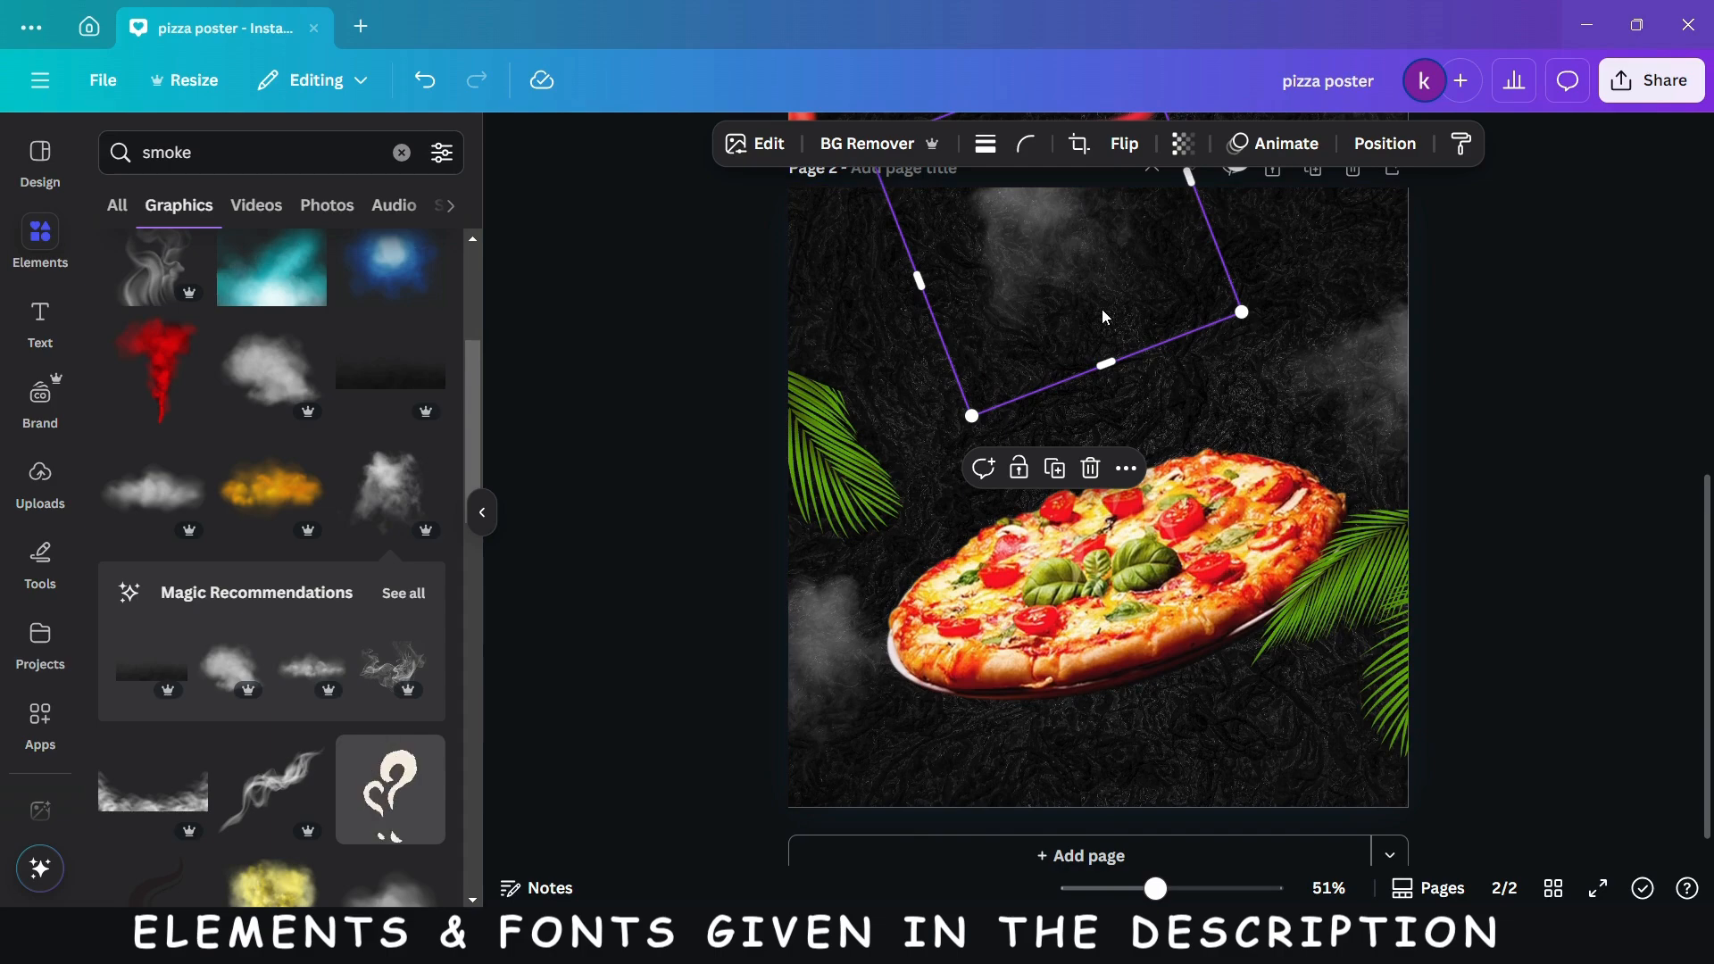
drag(1032, 357, 1076, 379)
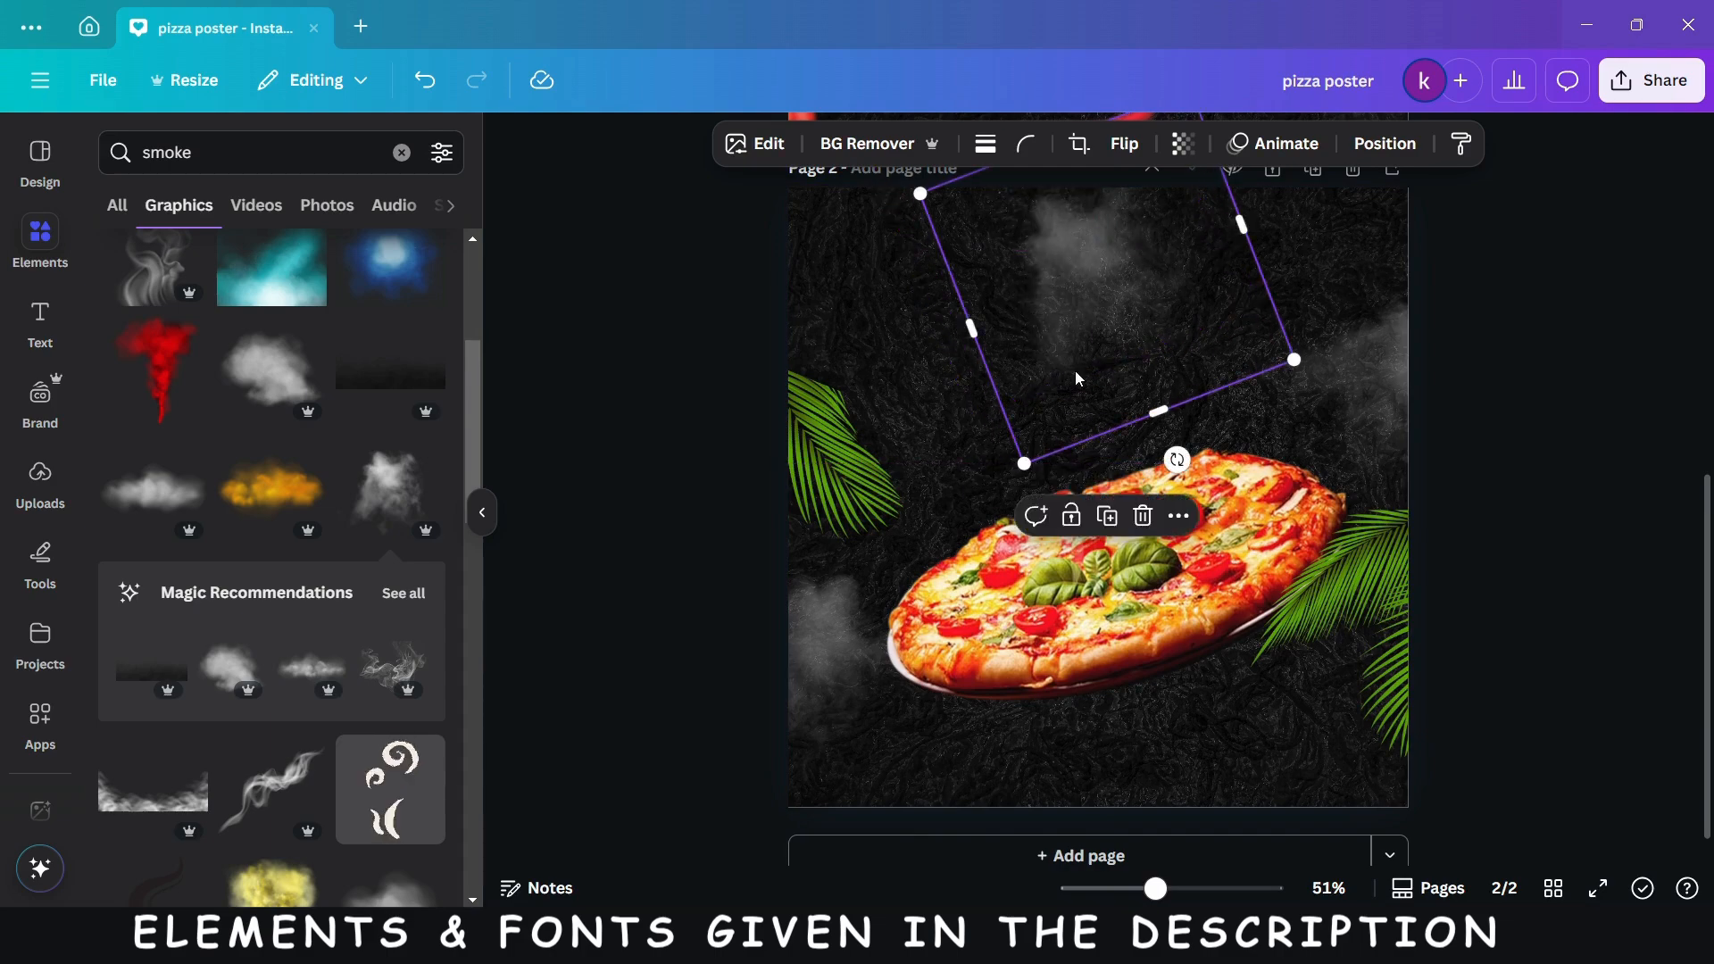
drag(1177, 459, 1302, 264)
drag(1116, 326, 1105, 205)
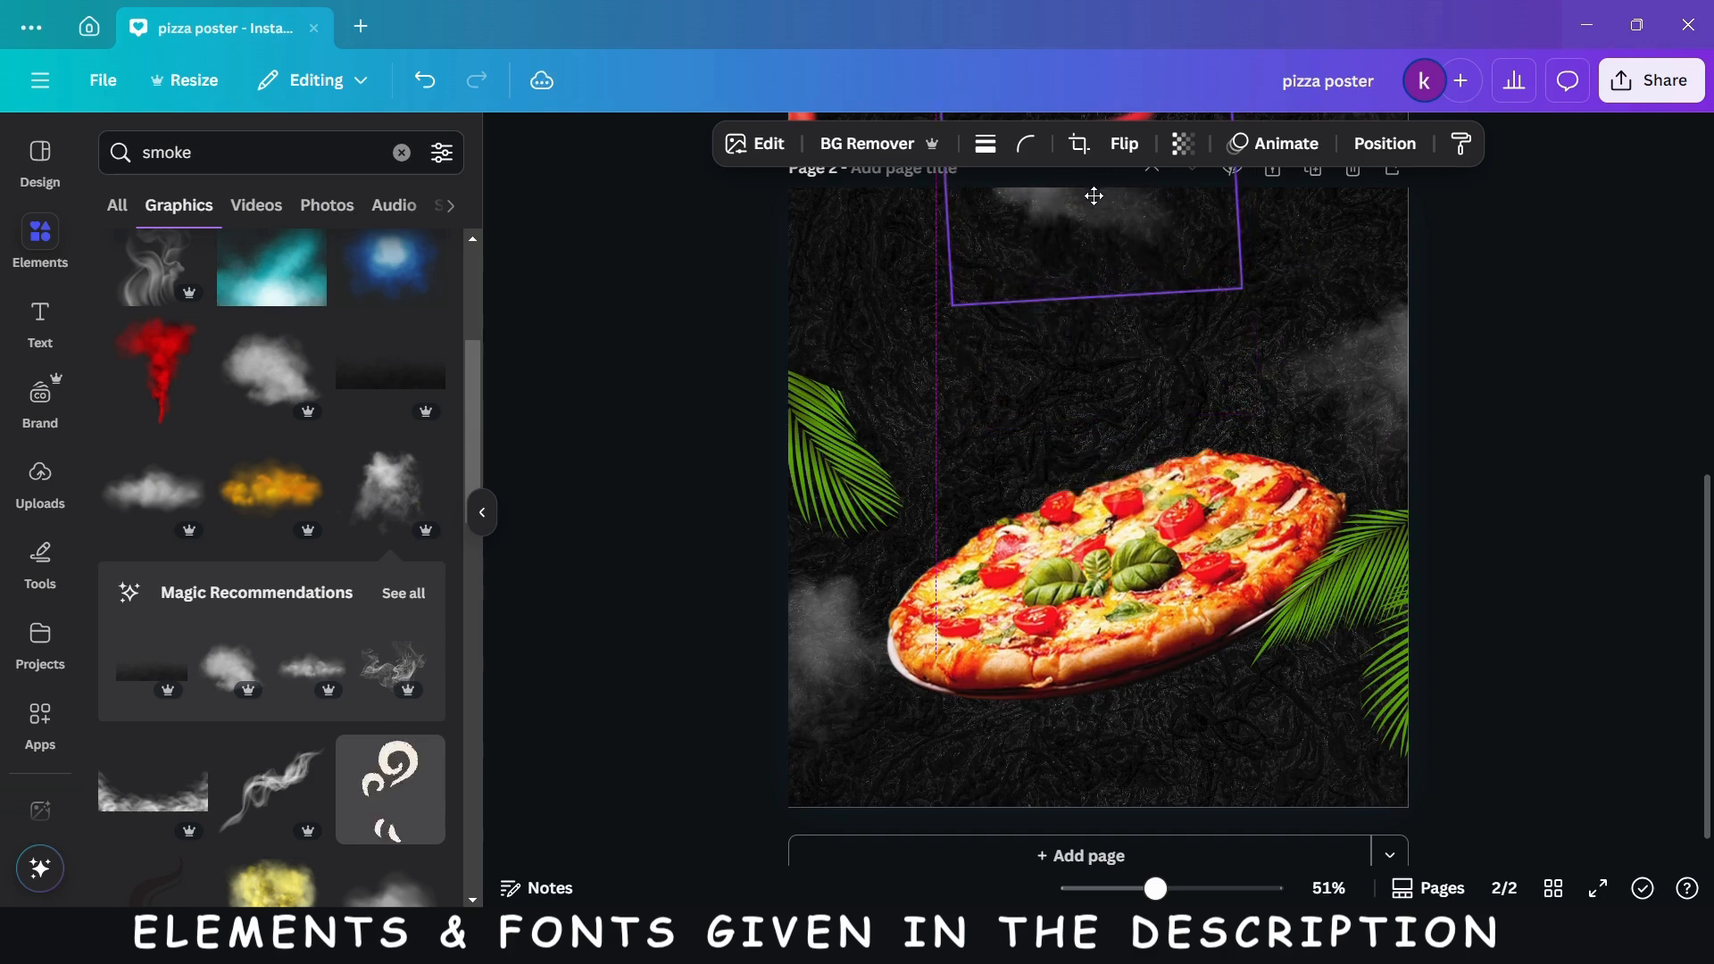
- Duplicate the smoke at the page's top edge and place the copy at the page's bottom-right corner
click(1096, 359)
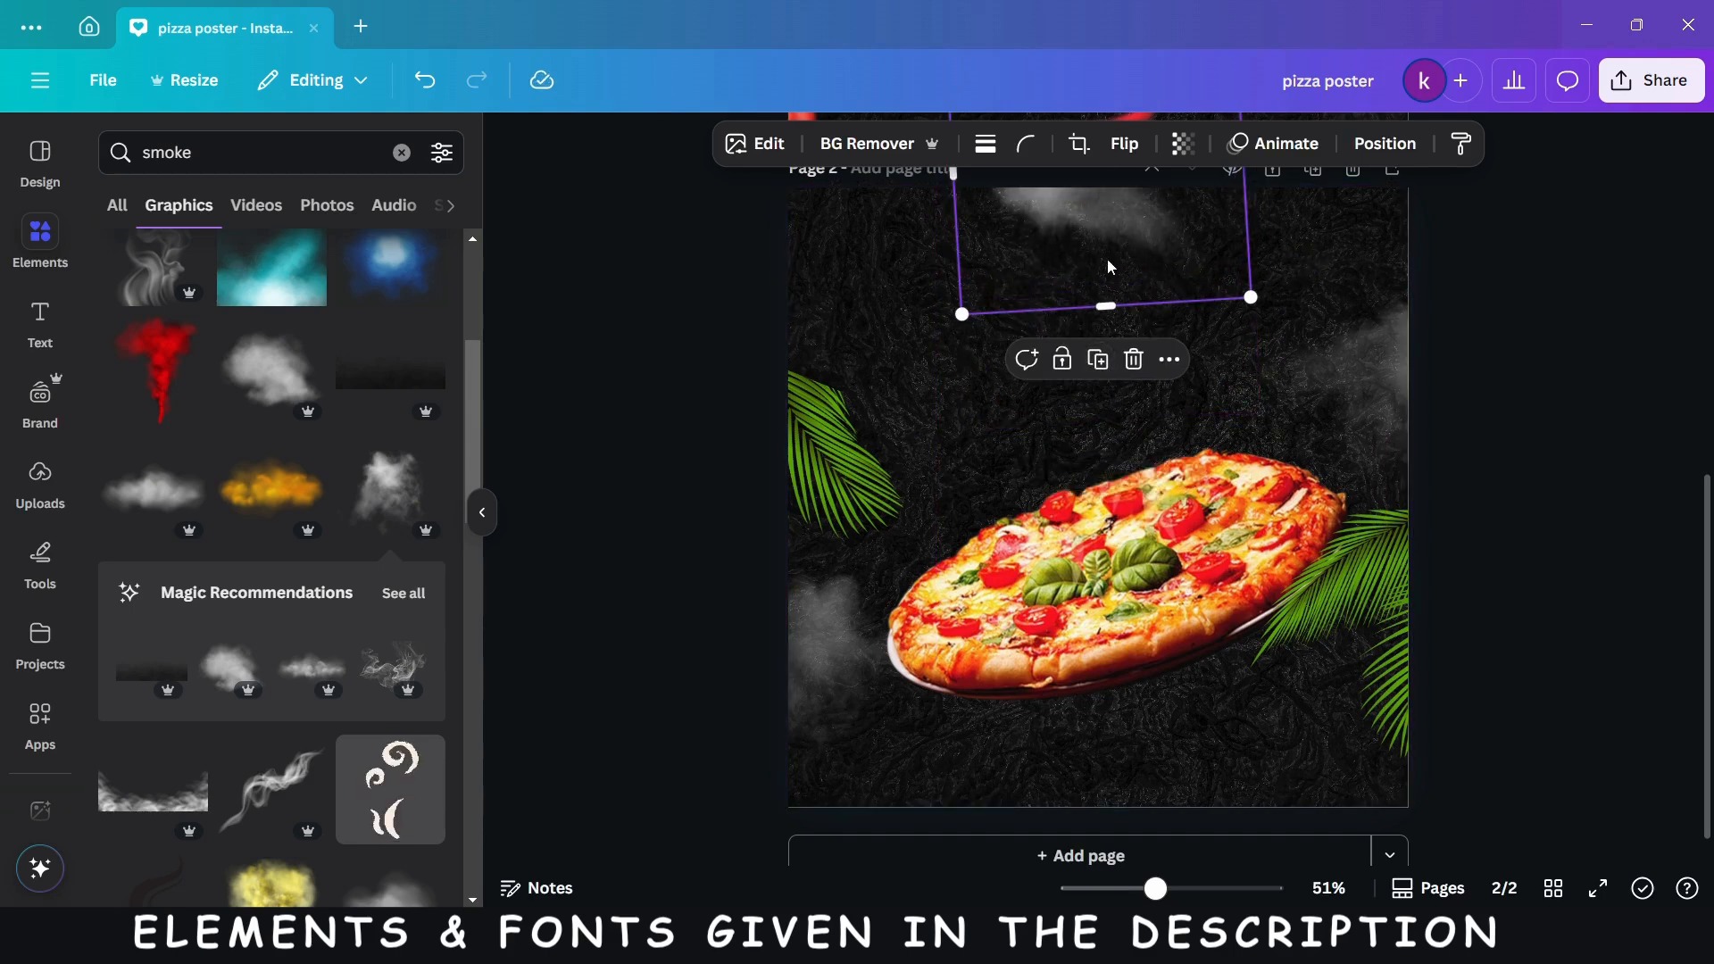
drag(1110, 267, 1382, 825)
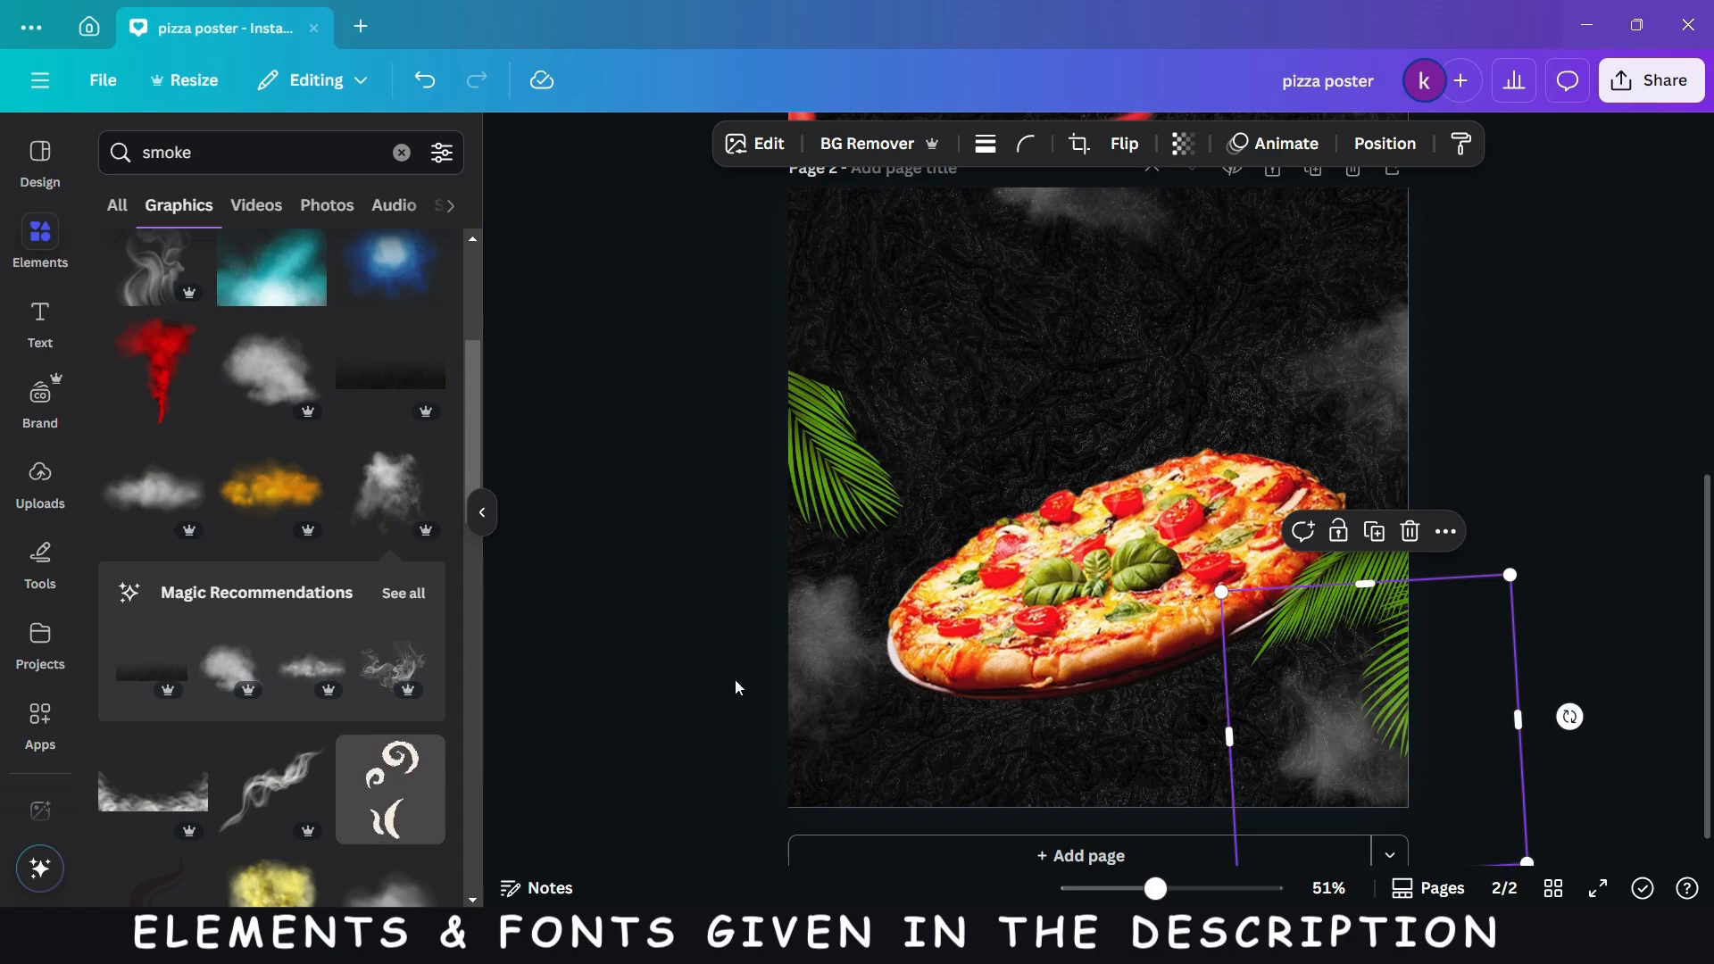
- Add the thin wispy smoke graphic, tilted, over the pizza's left half, and place a duplicate over its upper-right half
scroll(267, 411, up, 4)
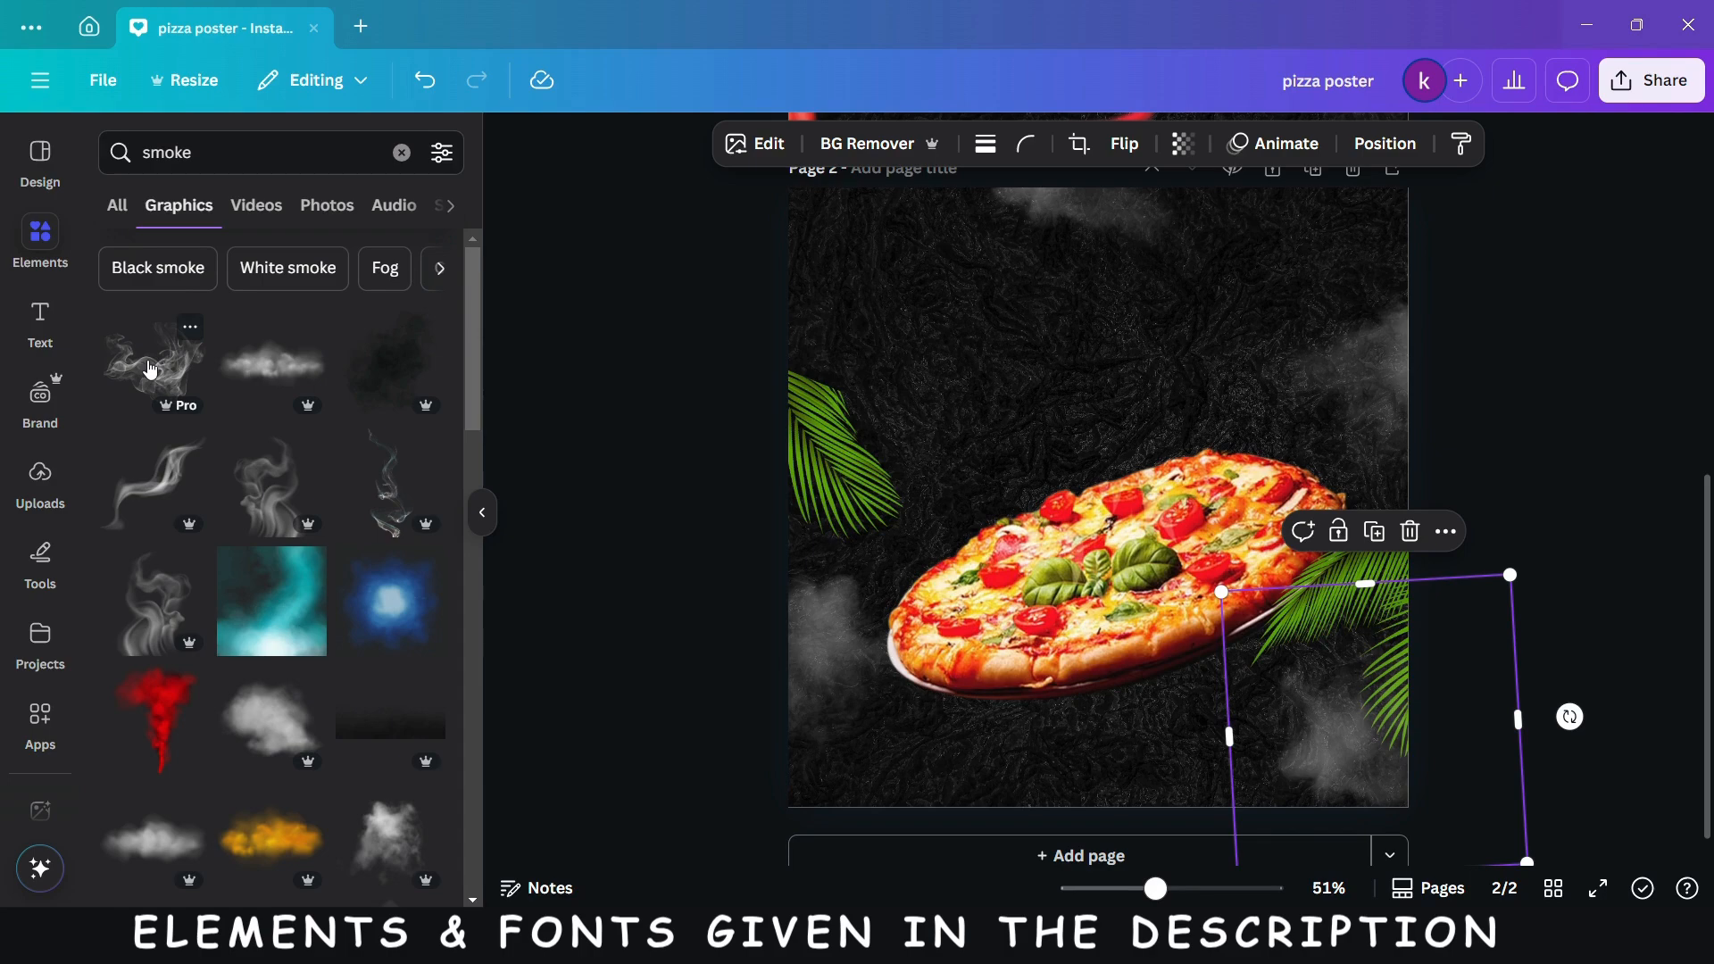
click(150, 369)
drag(1080, 537, 1009, 569)
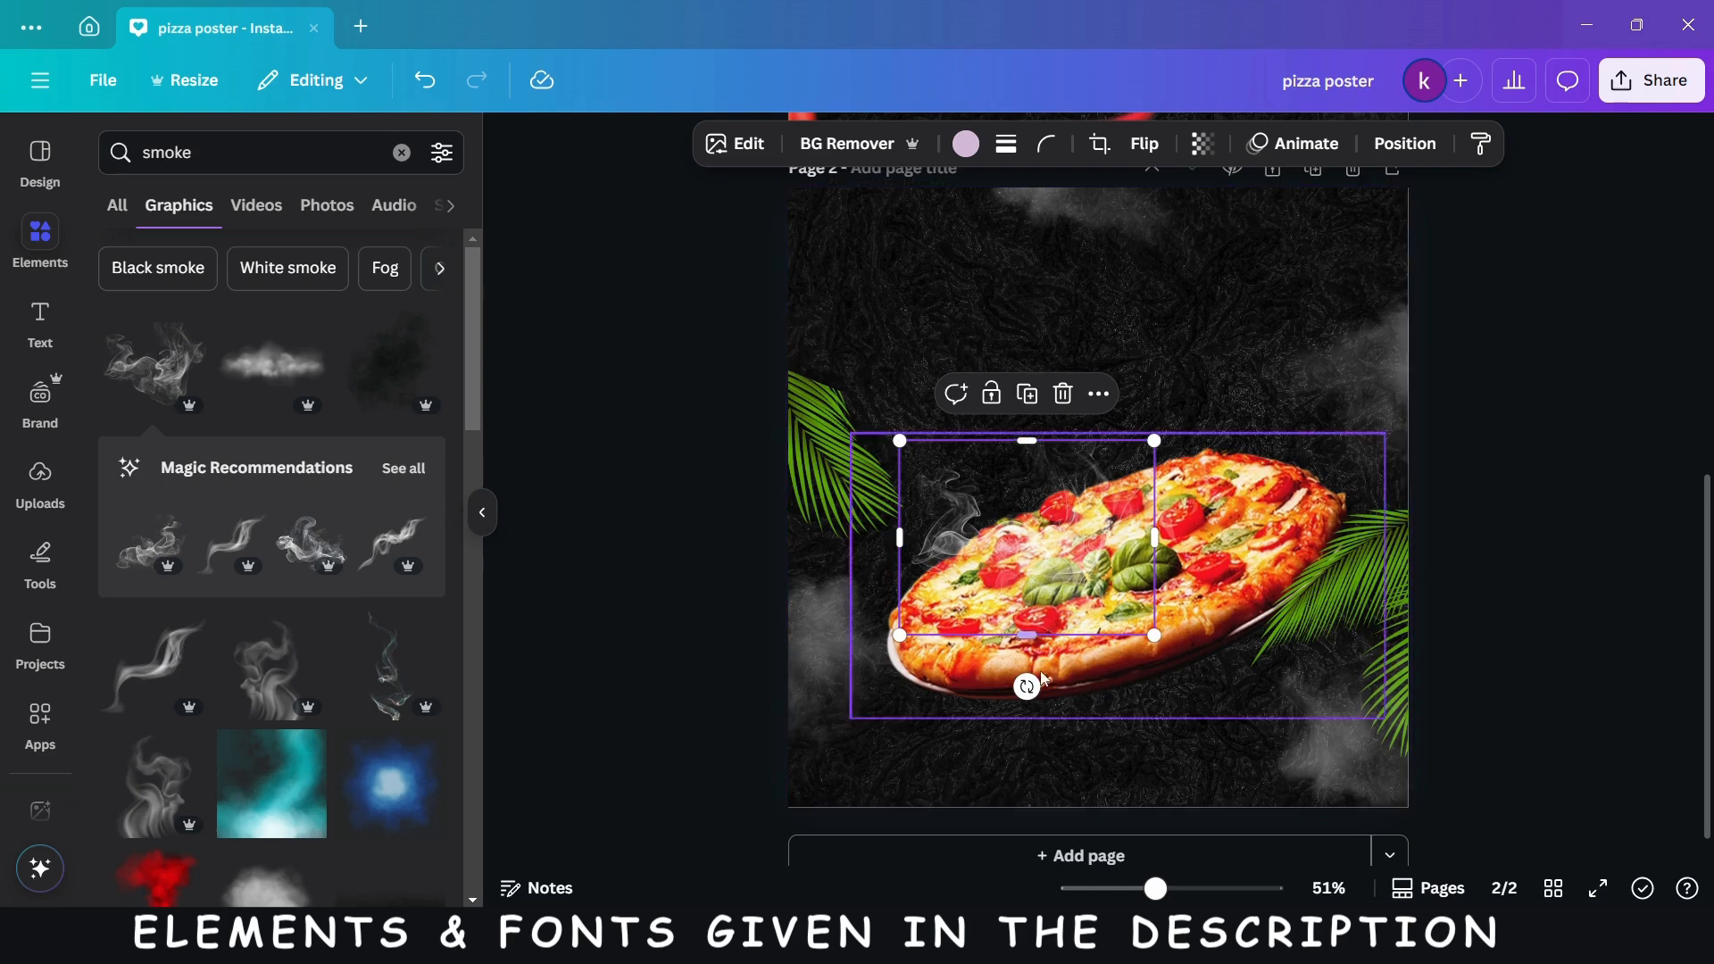
drag(1027, 686, 1053, 668)
click(1031, 390)
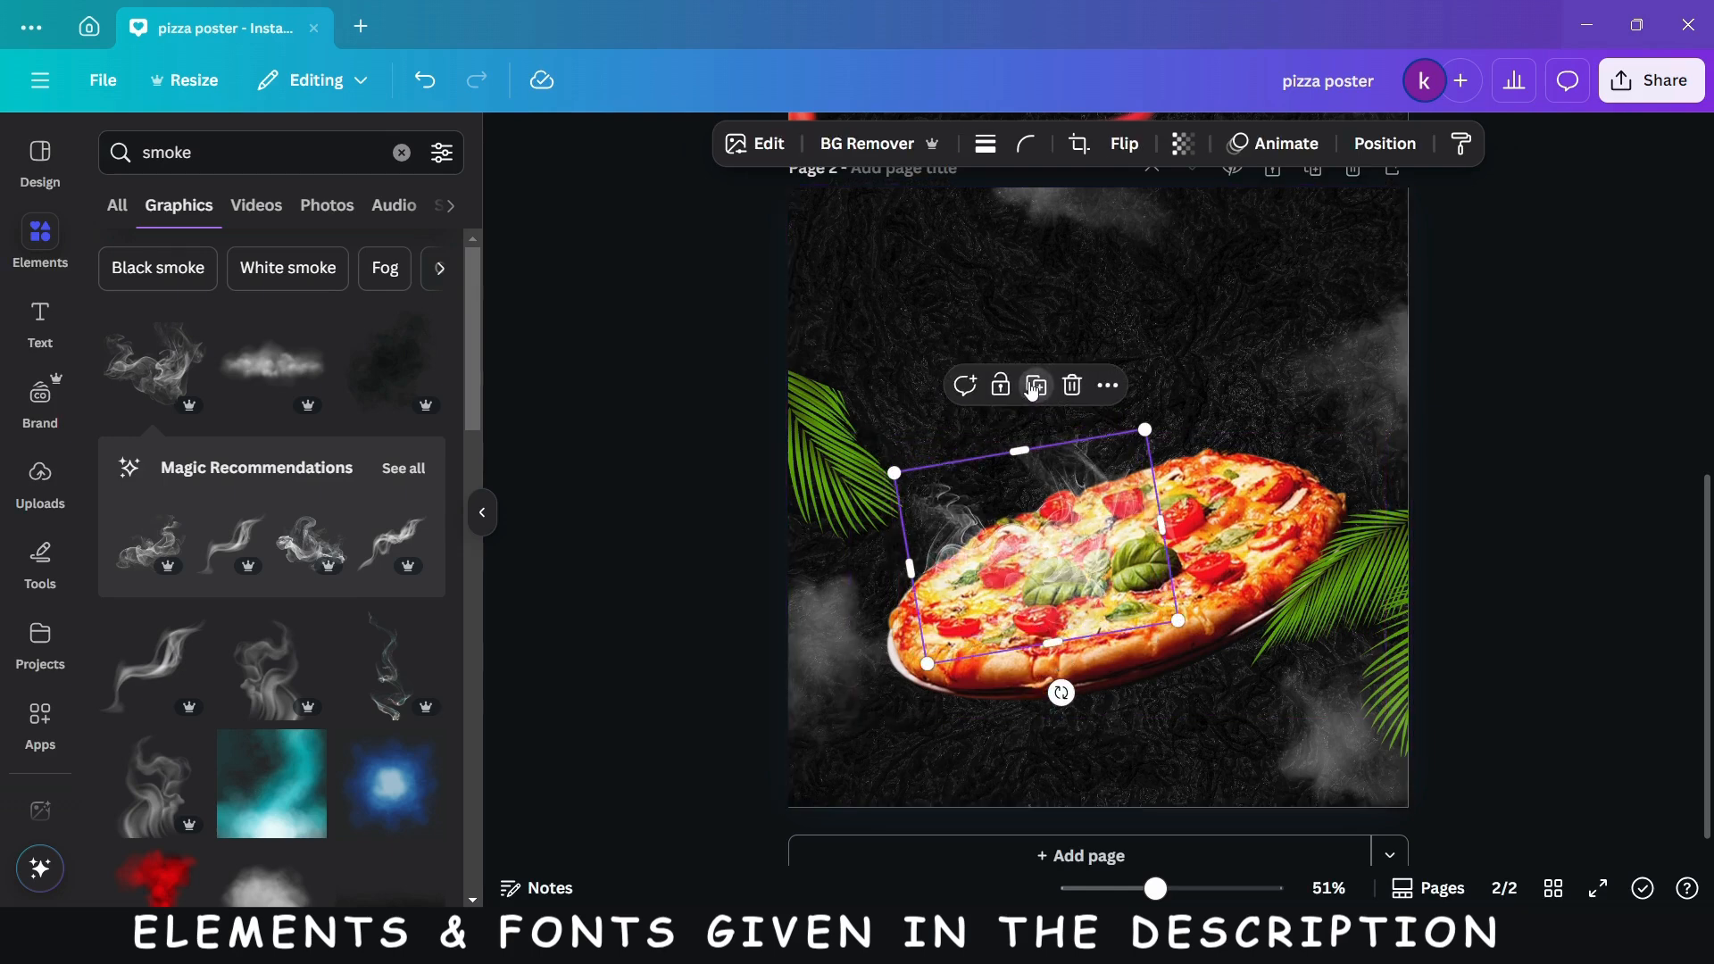
drag(1052, 548, 1202, 492)
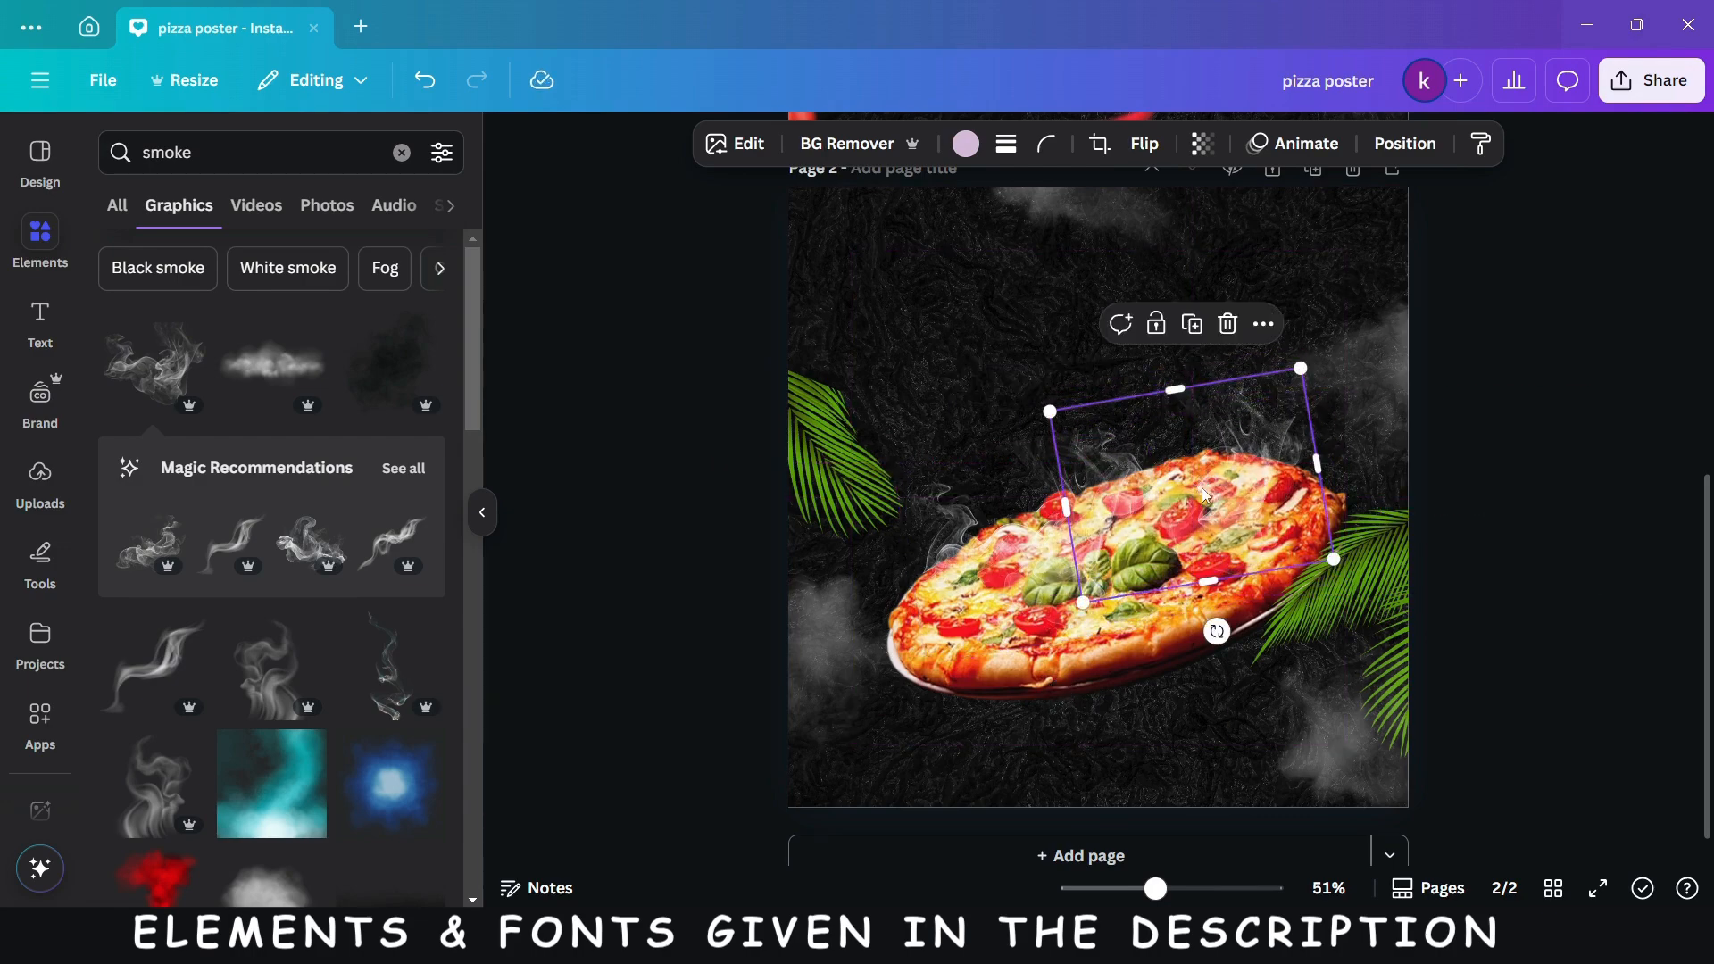
- Rotate the pizza slightly clockwise
click(1085, 677)
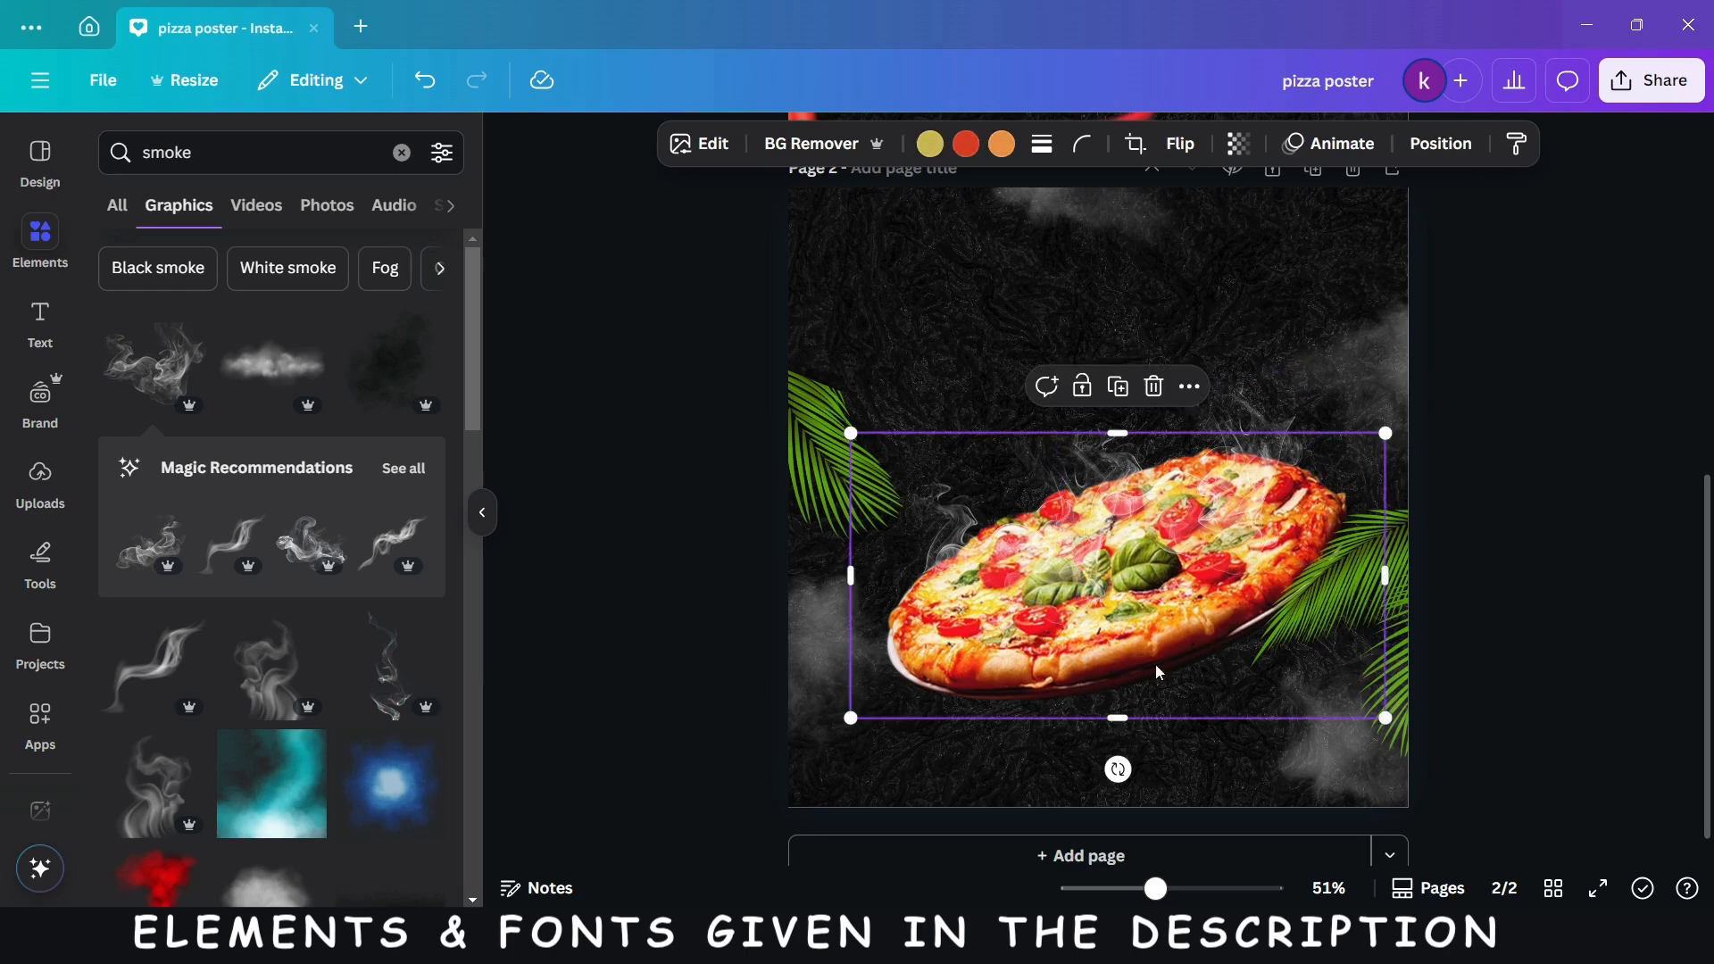
drag(1117, 770, 1112, 773)
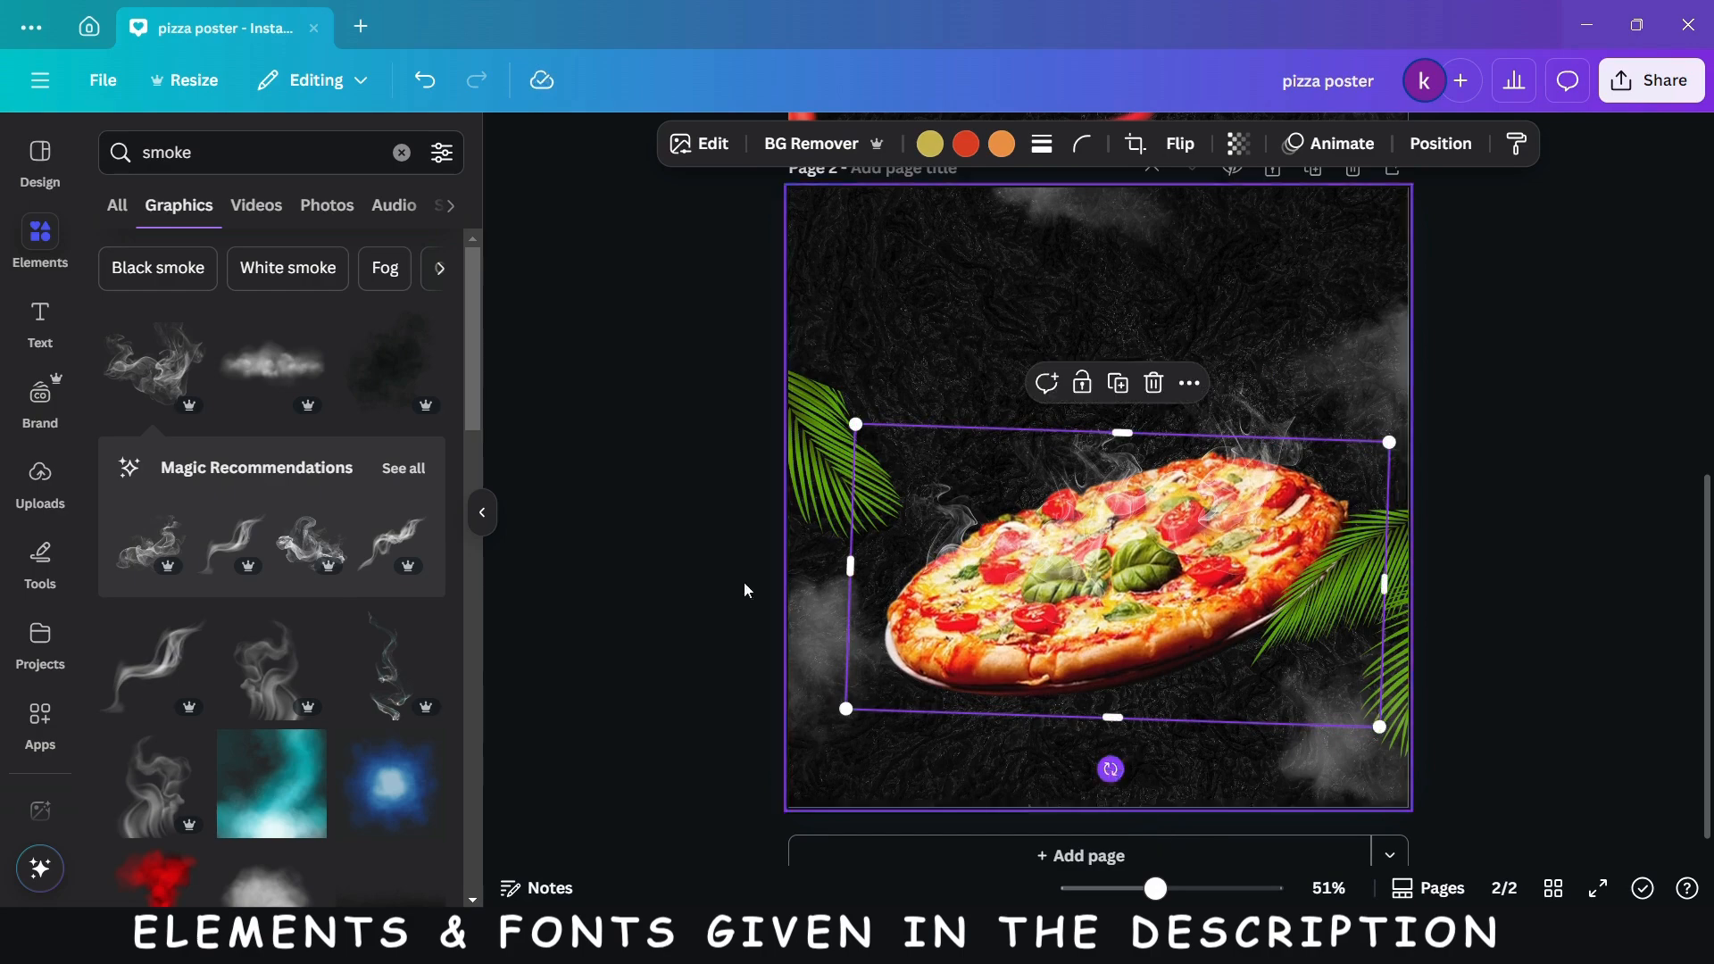
- Search the photos for "fire" and add the one with low red-orange flames and sparks on a black background
click(393, 159)
text(fi)
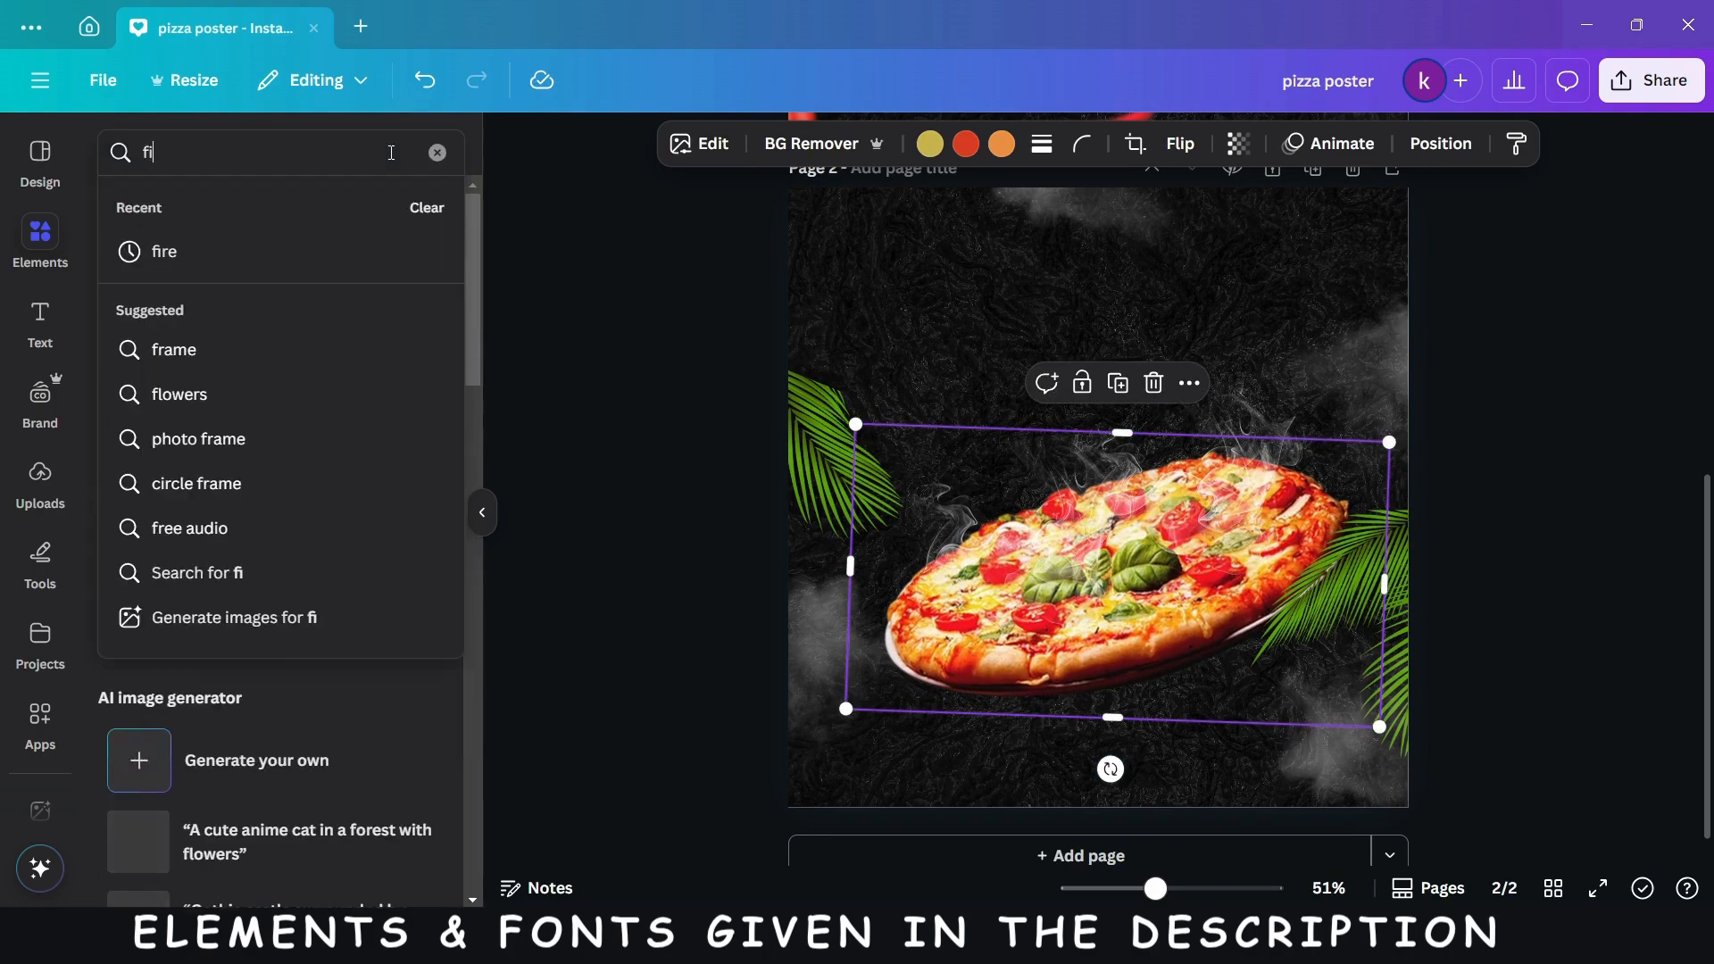
text(re)
key(Return)
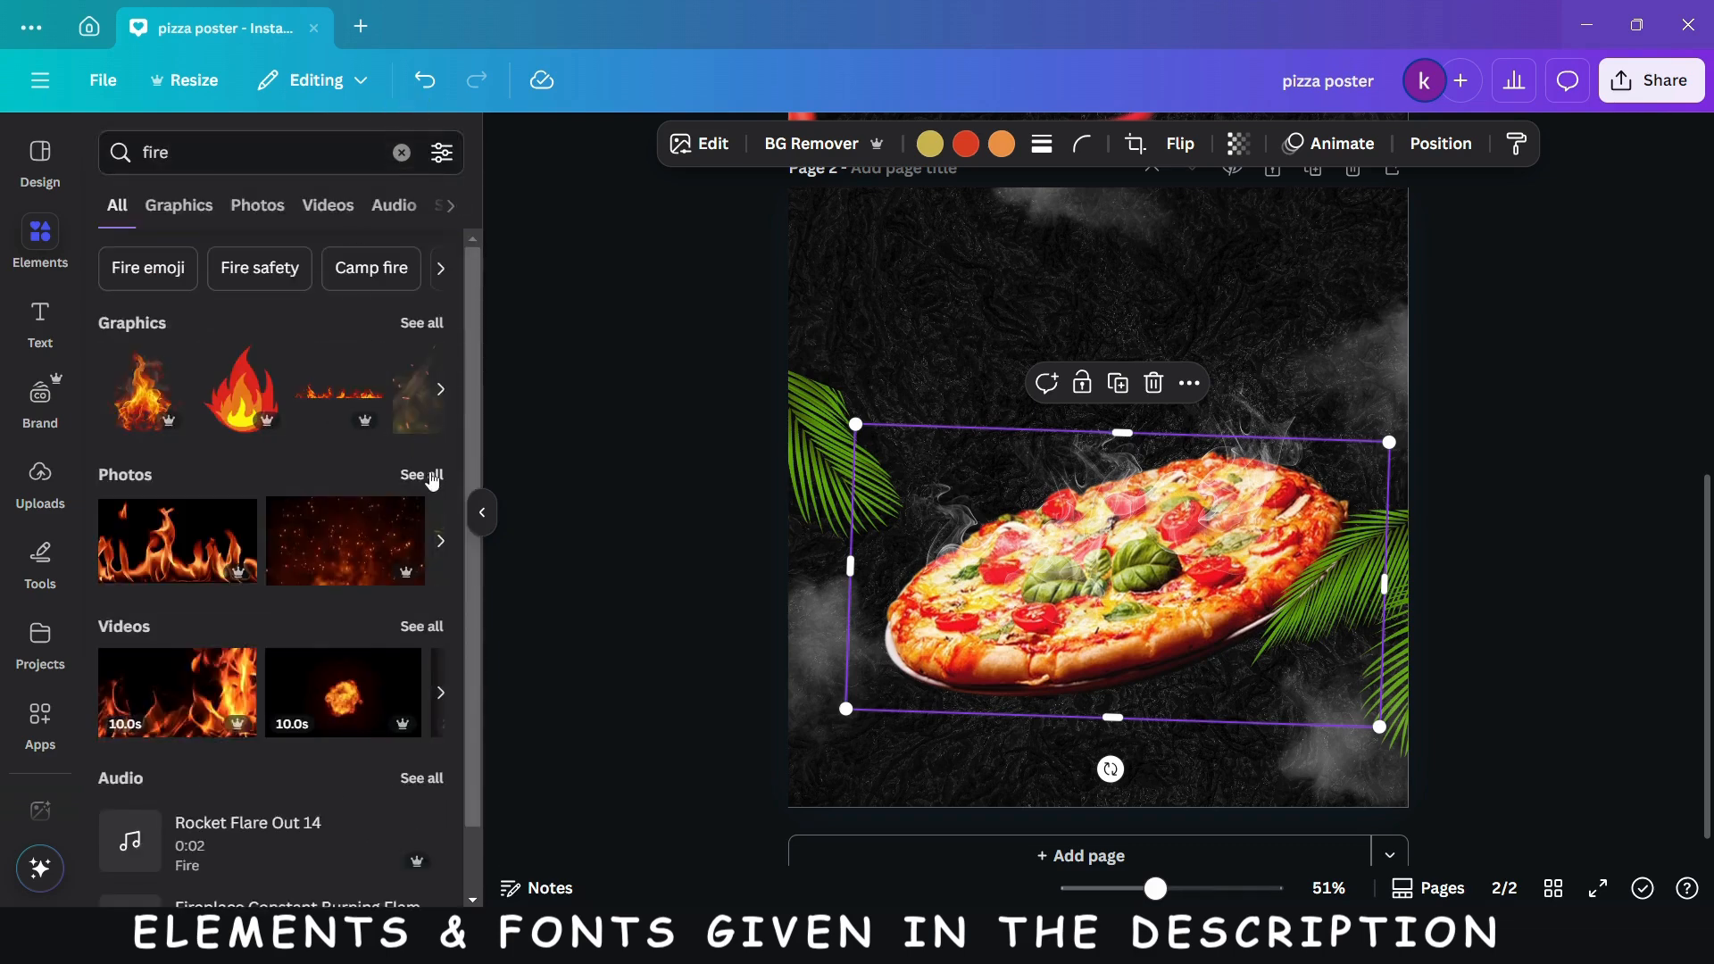
click(422, 475)
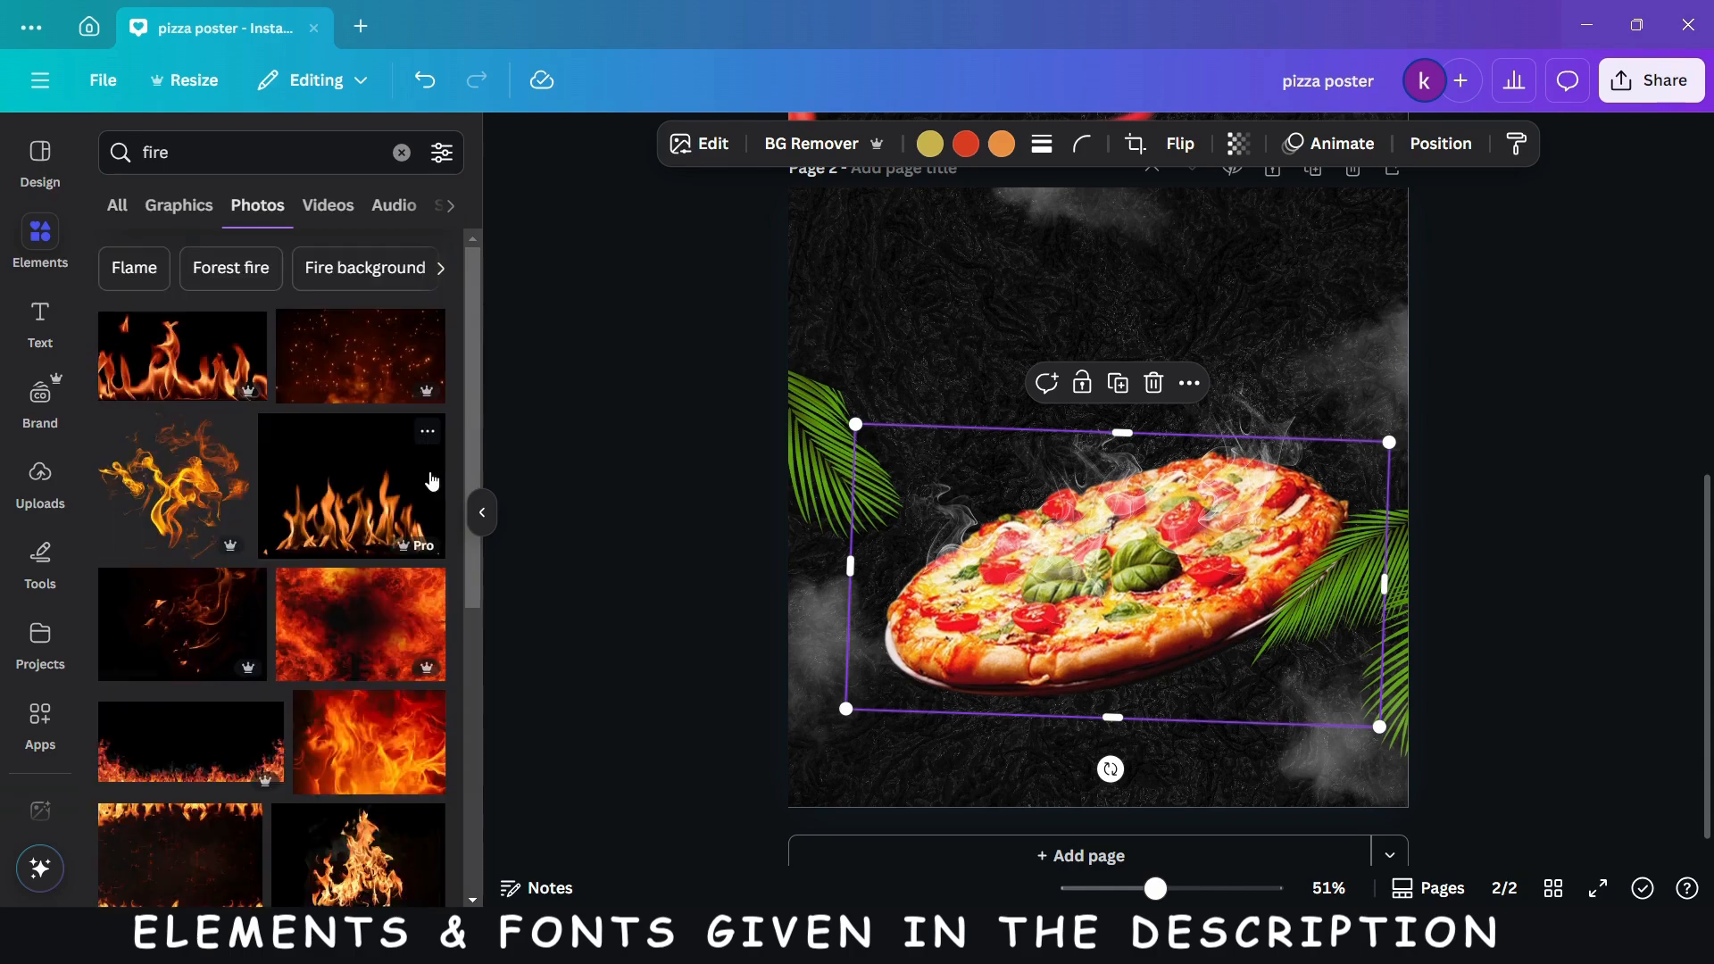
scroll(308, 658, down, 5)
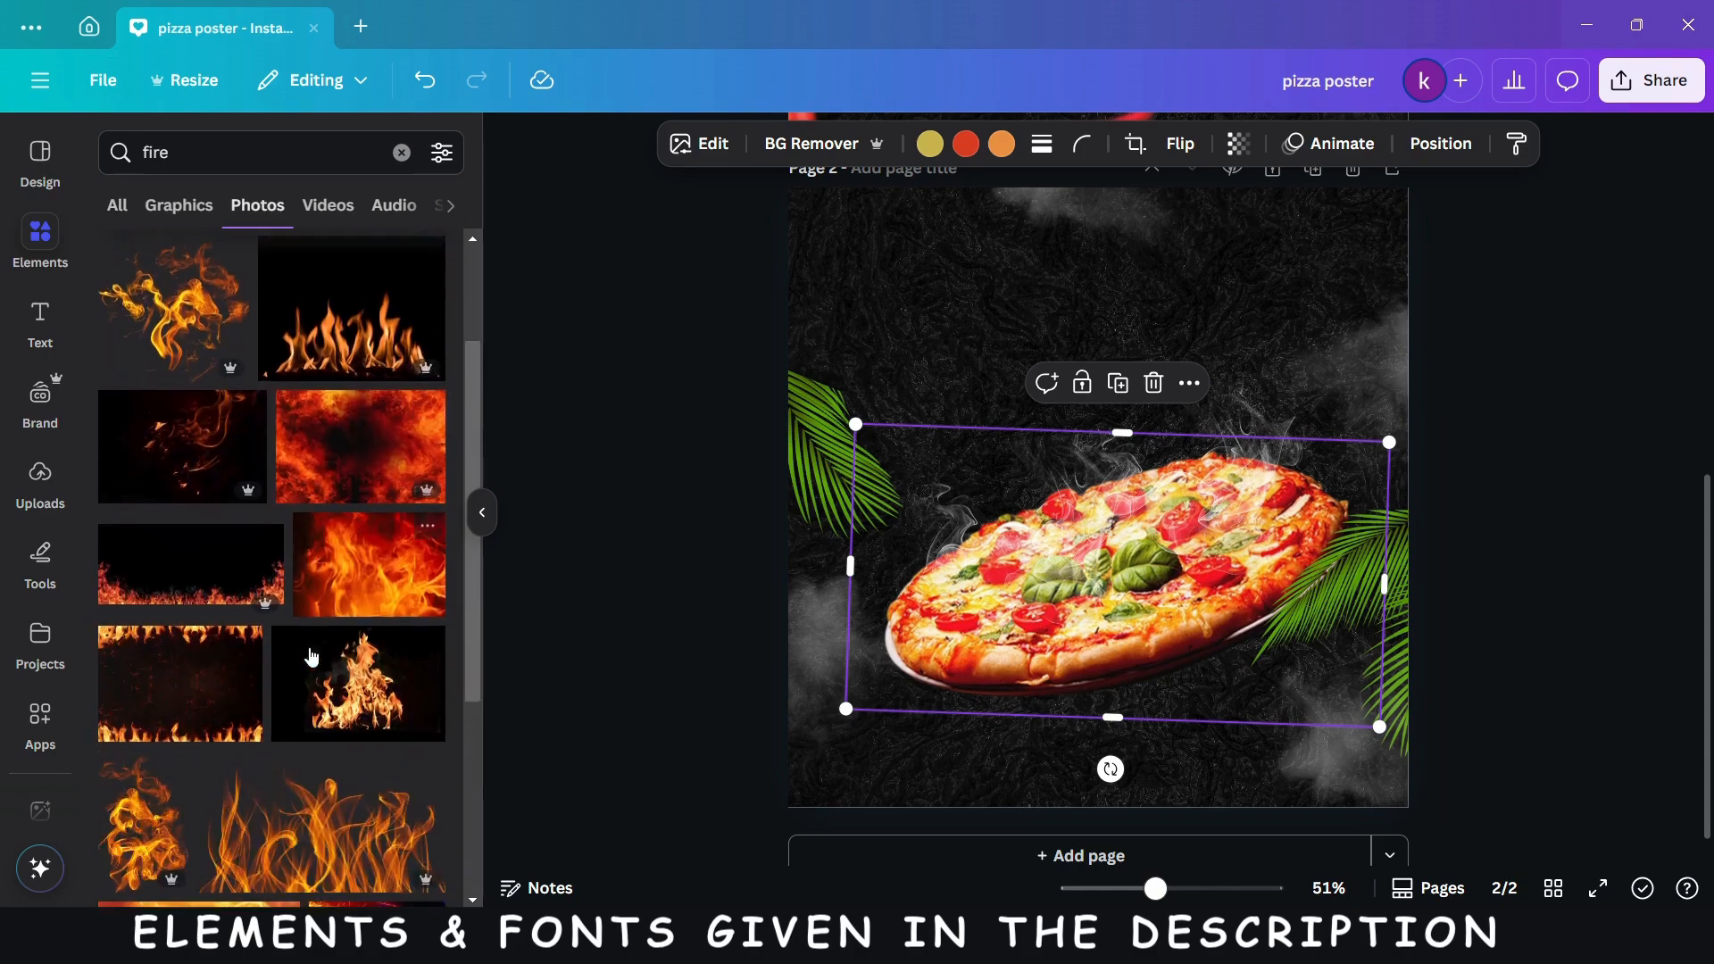
scroll(312, 658, down, 3)
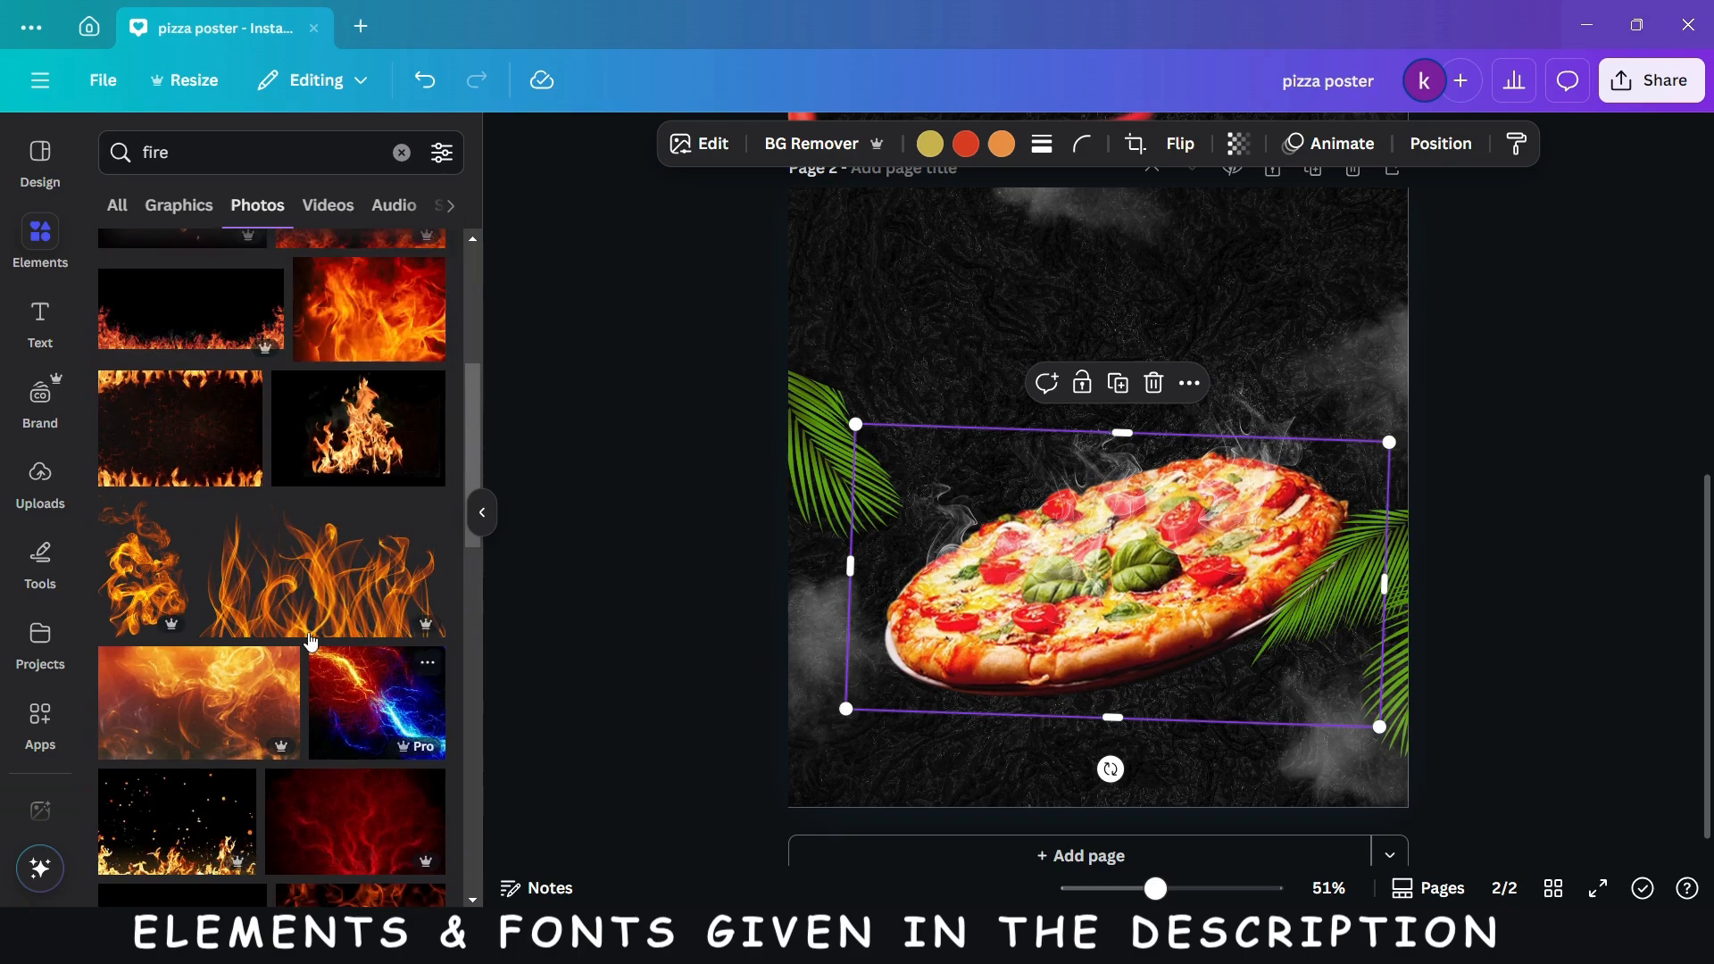
scroll(310, 642, down, 3)
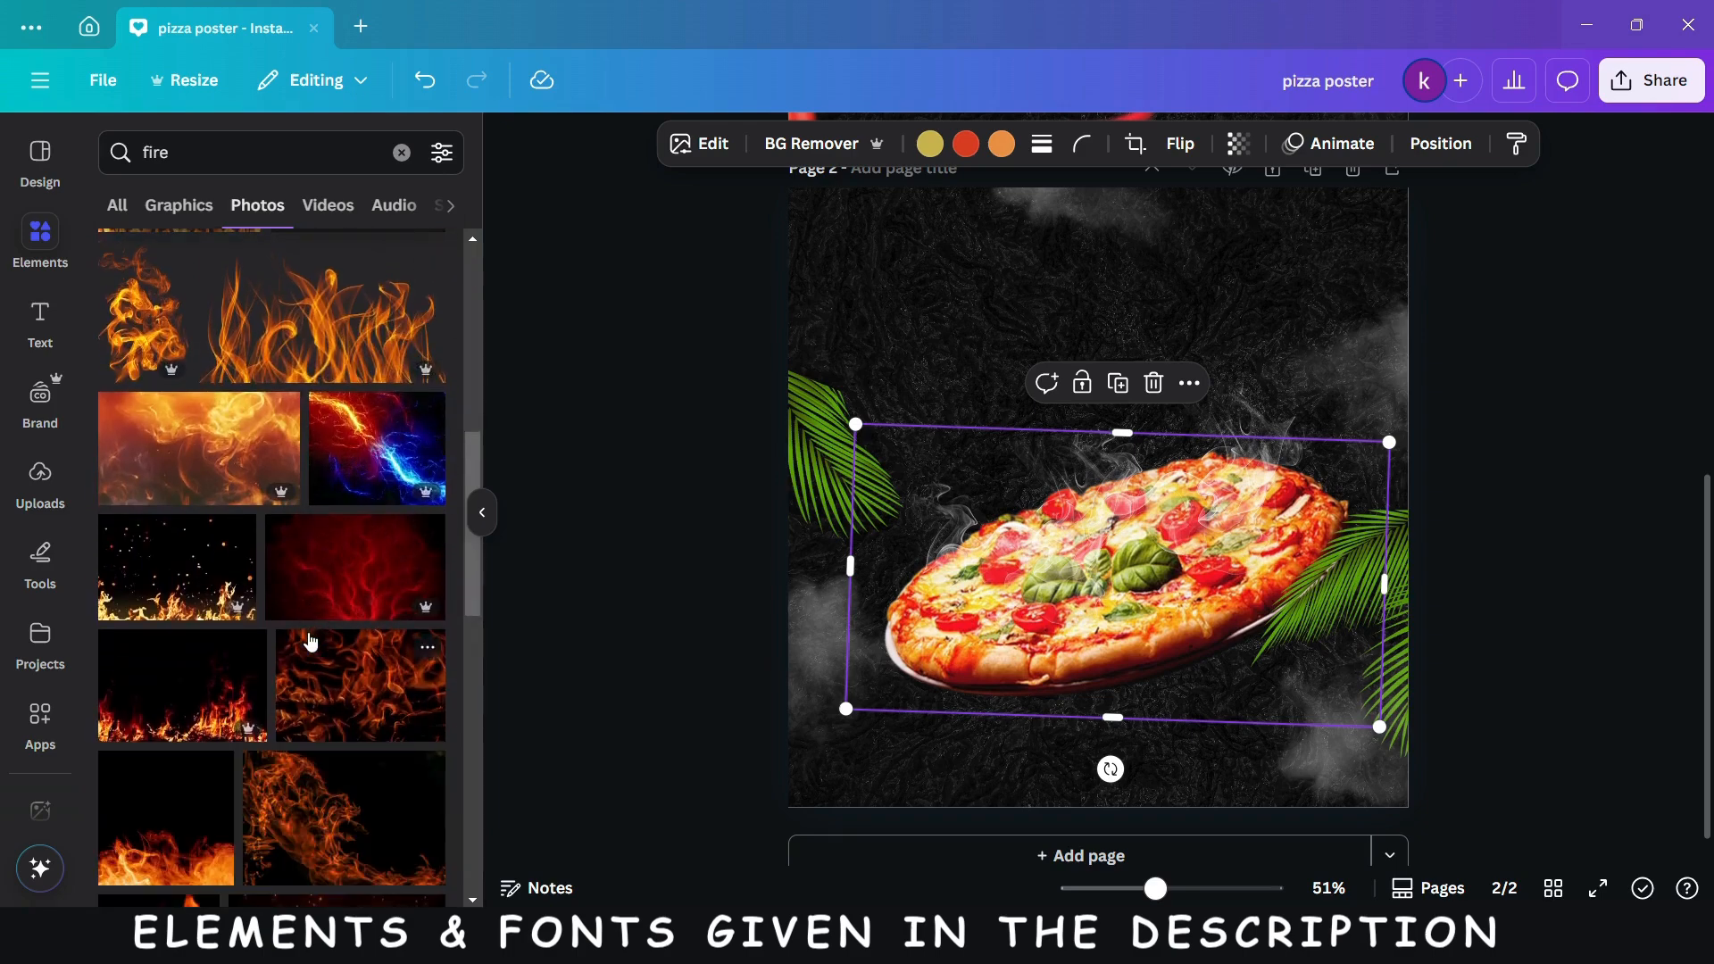
scroll(310, 641, down, 3)
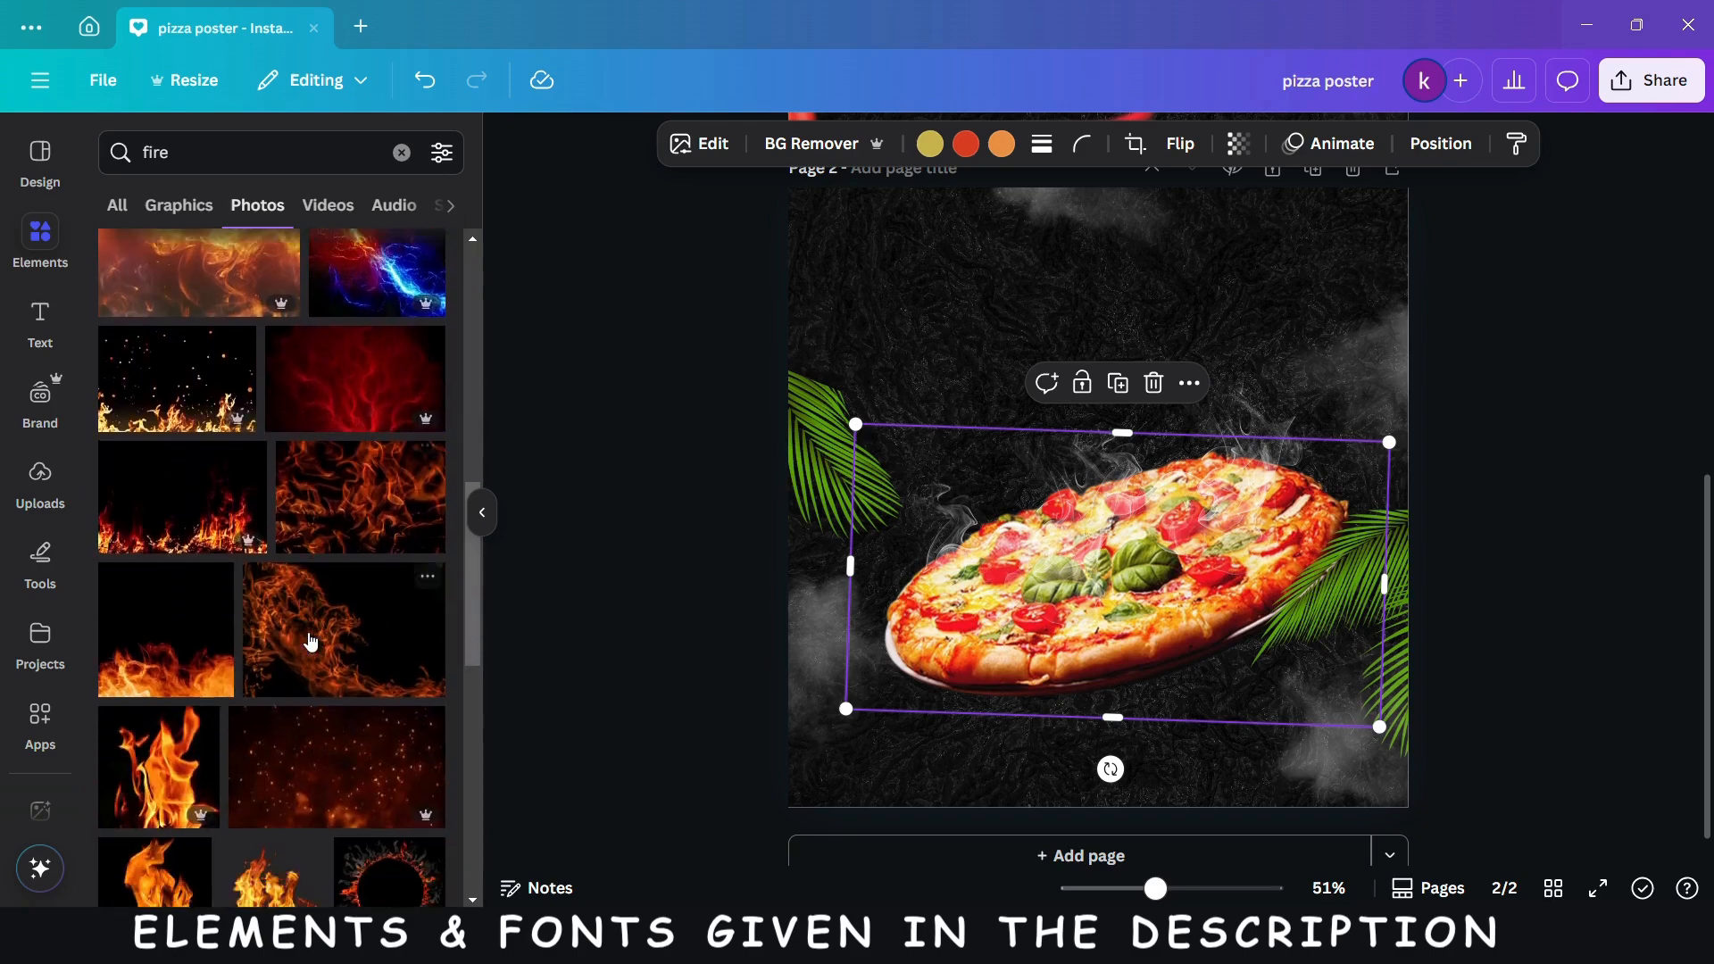
click(153, 482)
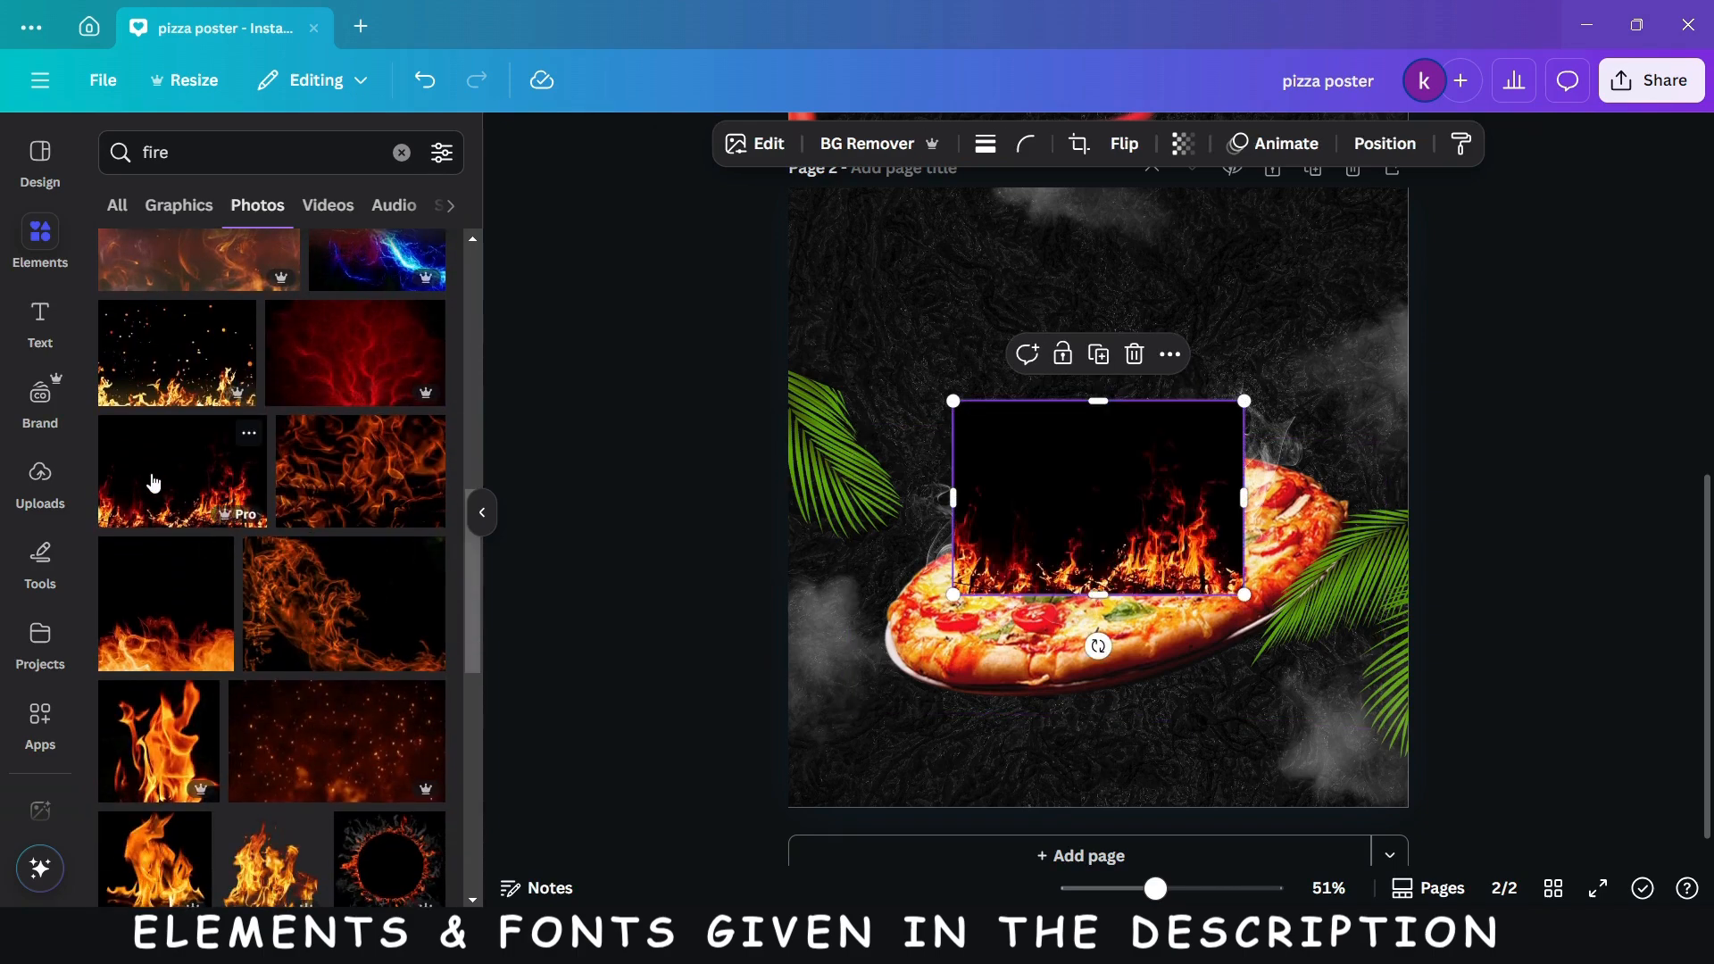
- Remove the fire photo's background, tilt it counterclockwise and place it along the pizza's upper-left edge
click(819, 148)
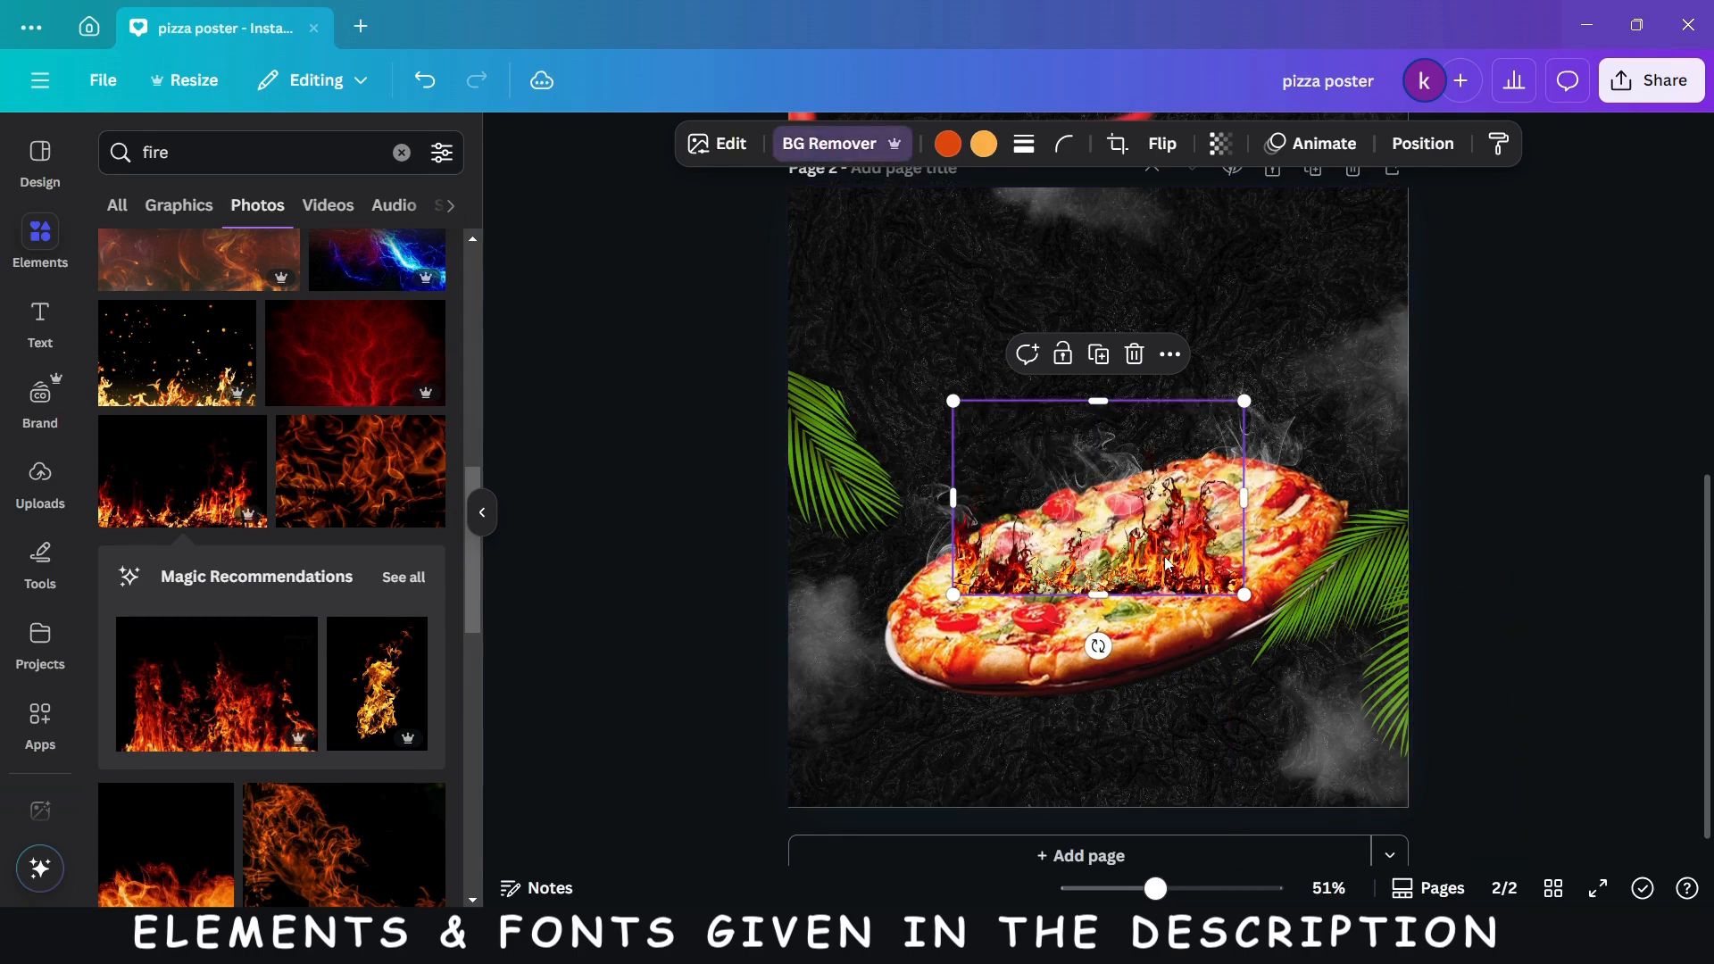
drag(1137, 558, 1029, 525)
drag(990, 613, 1063, 593)
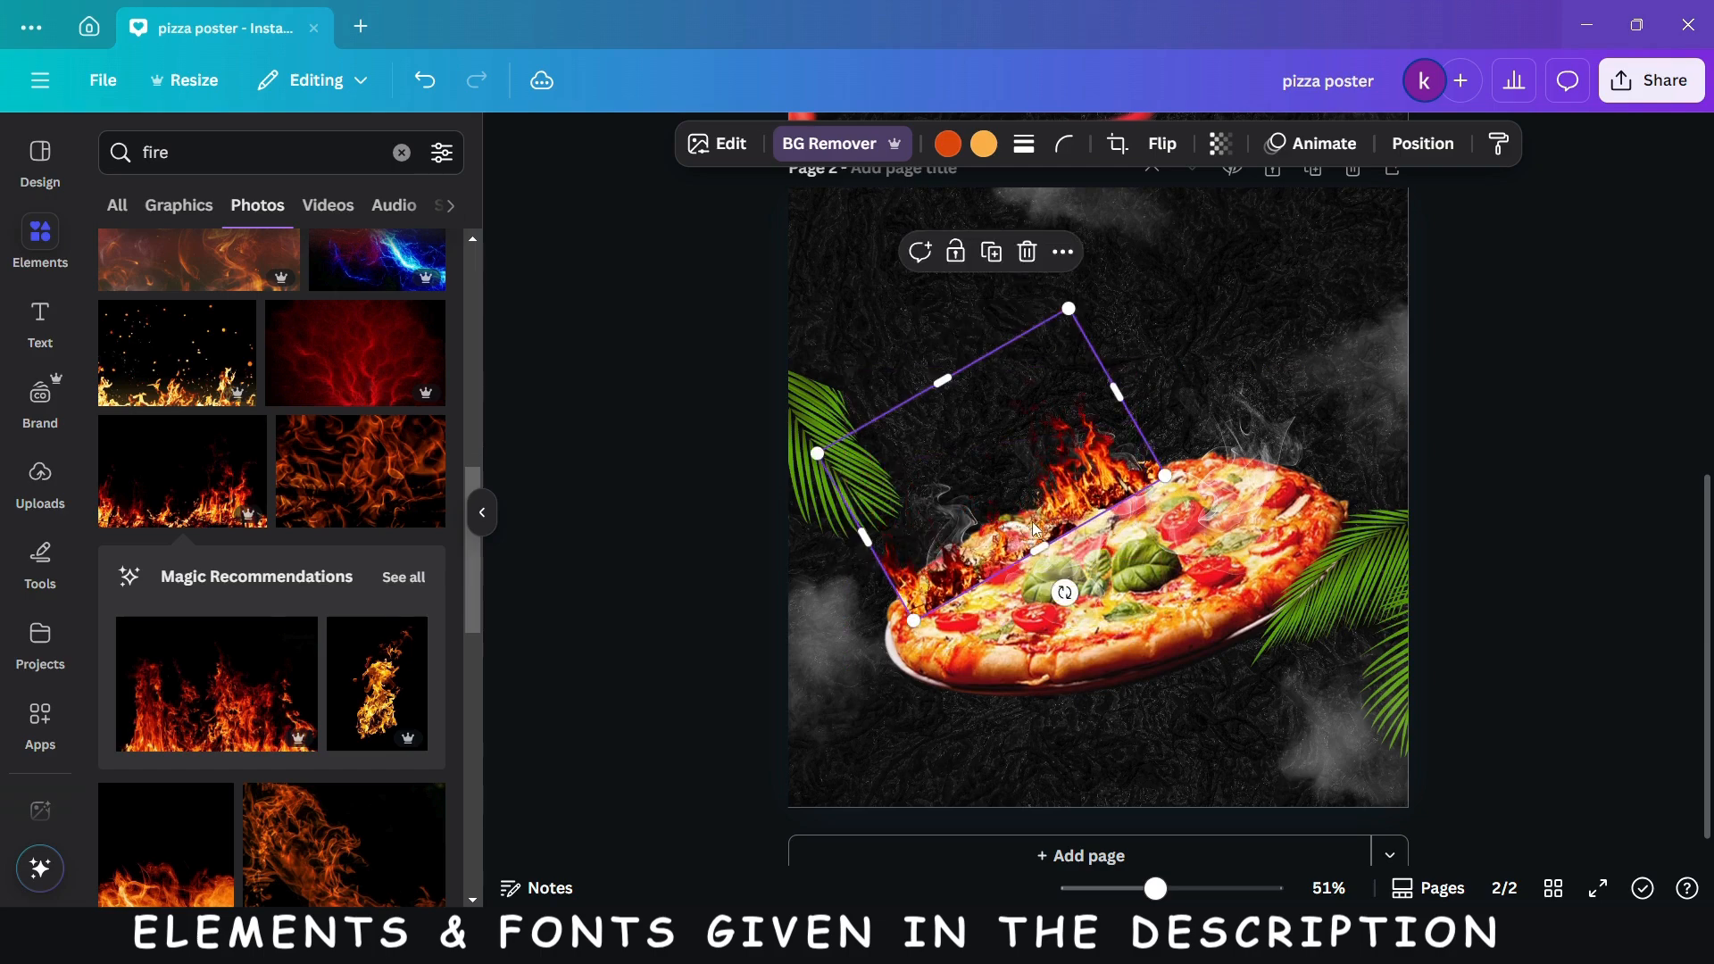
drag(1035, 529, 1039, 527)
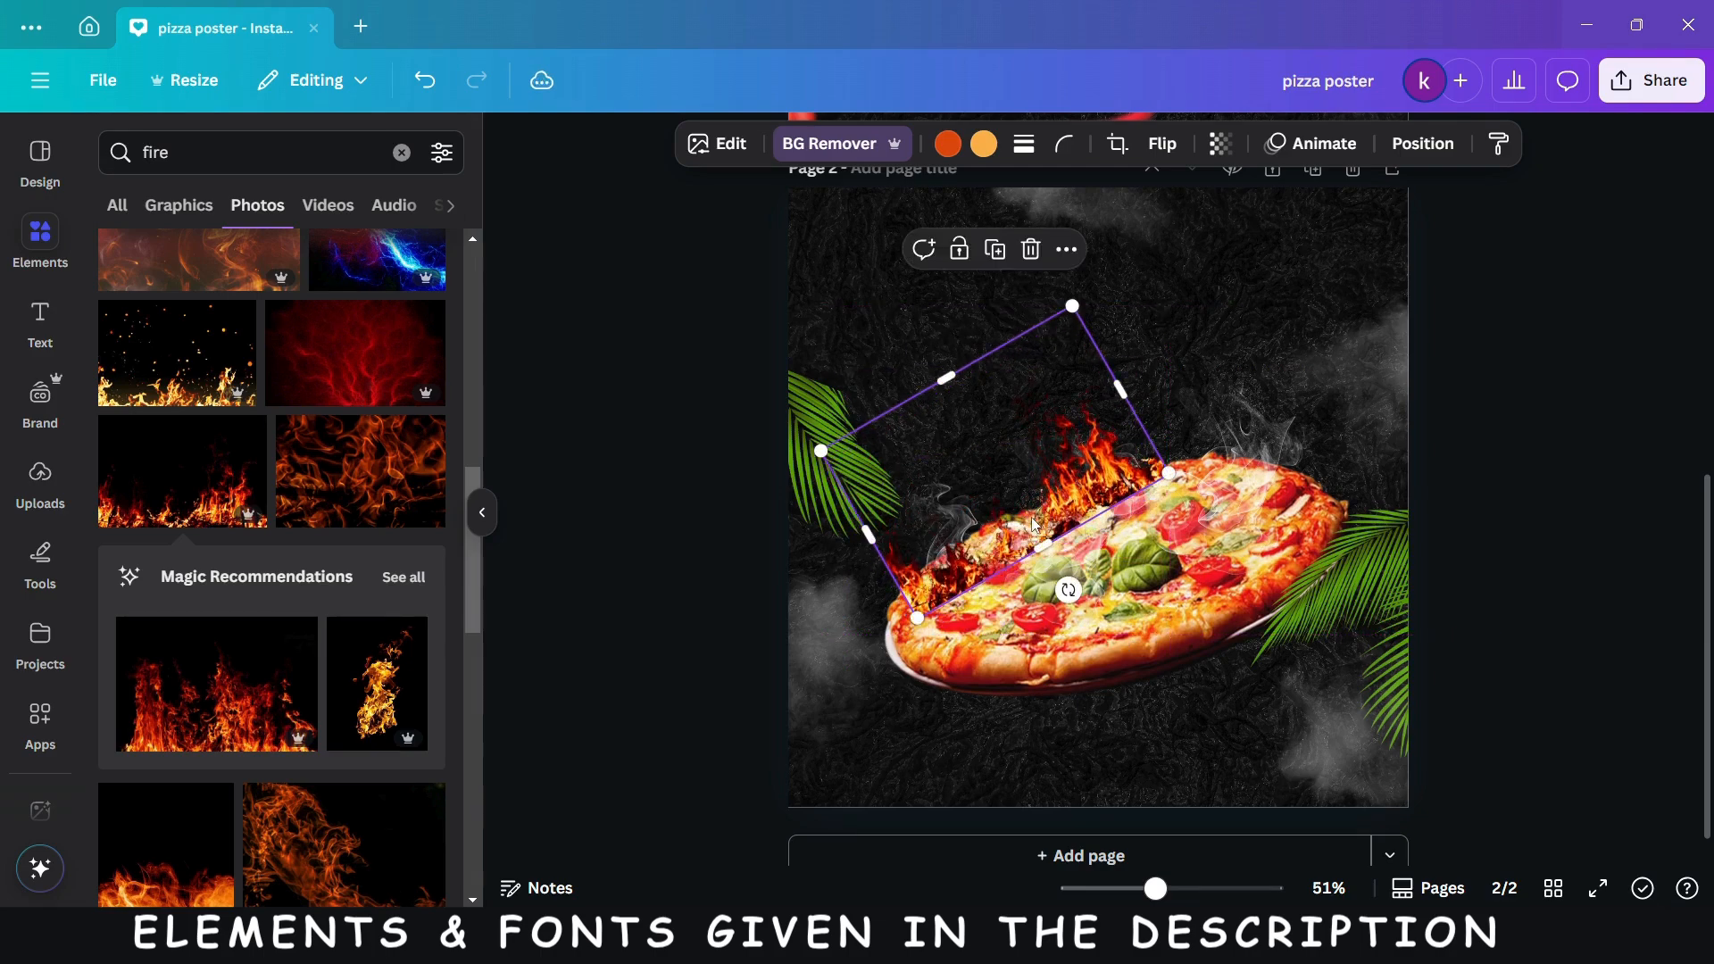
- Move the fire layer directly beneath the pizza layer and rotate the fire slightly clockwise
click(1414, 154)
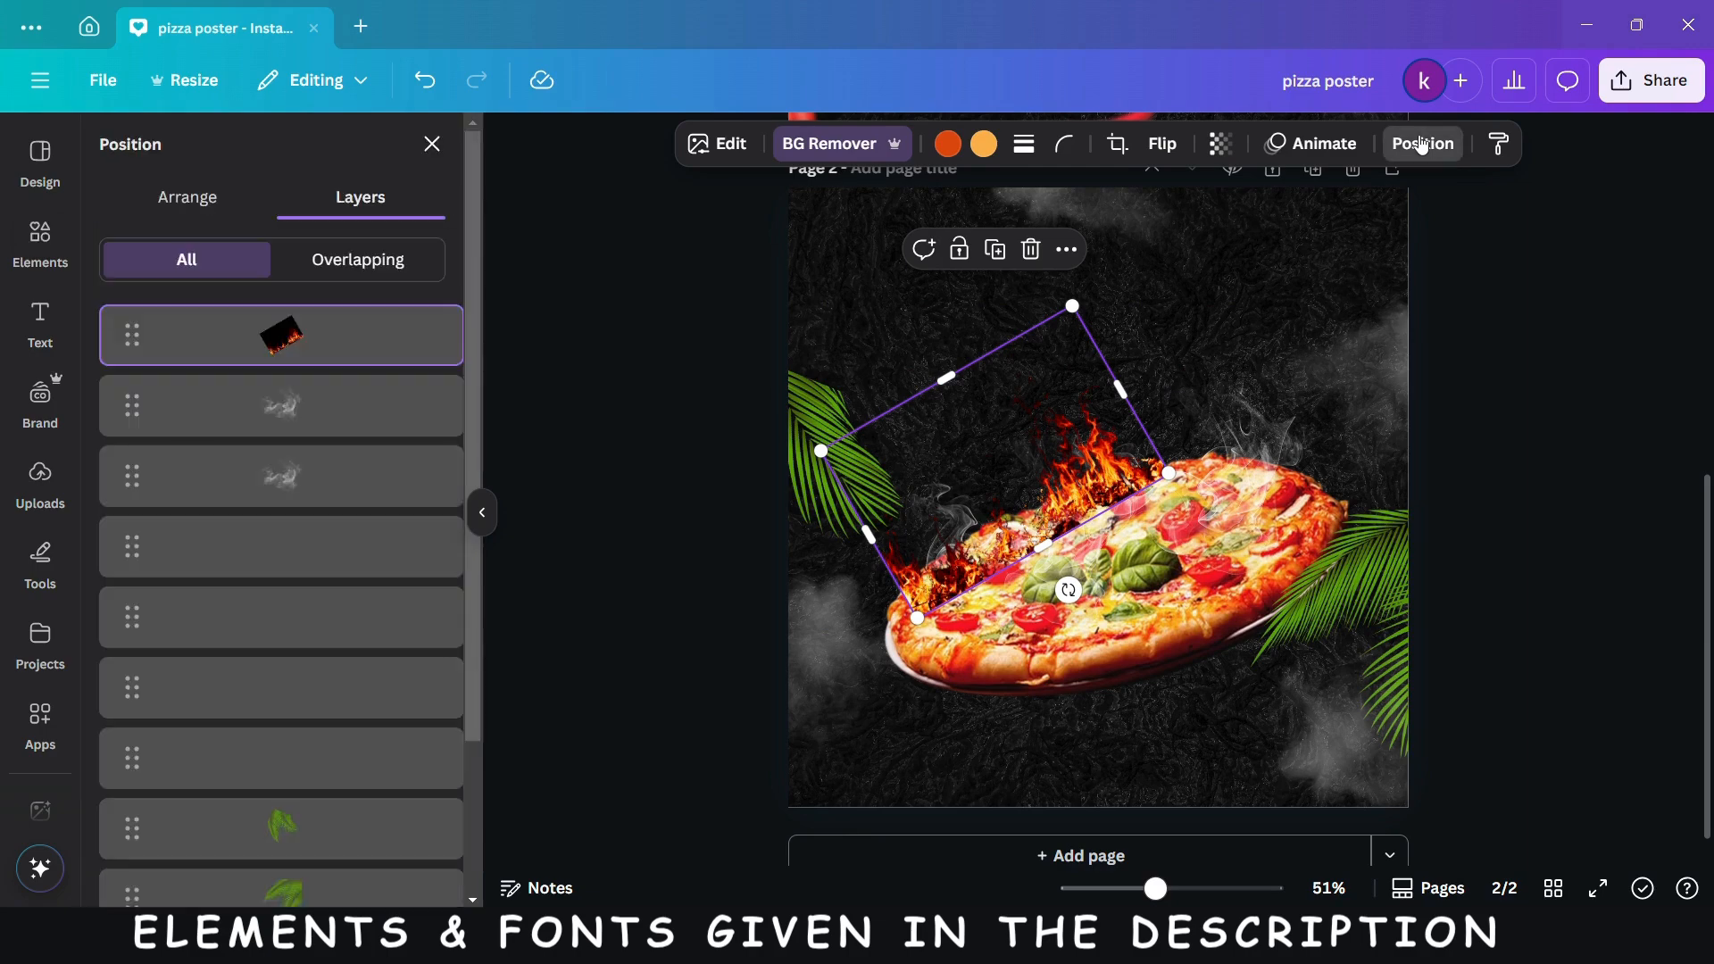
drag(375, 333, 367, 794)
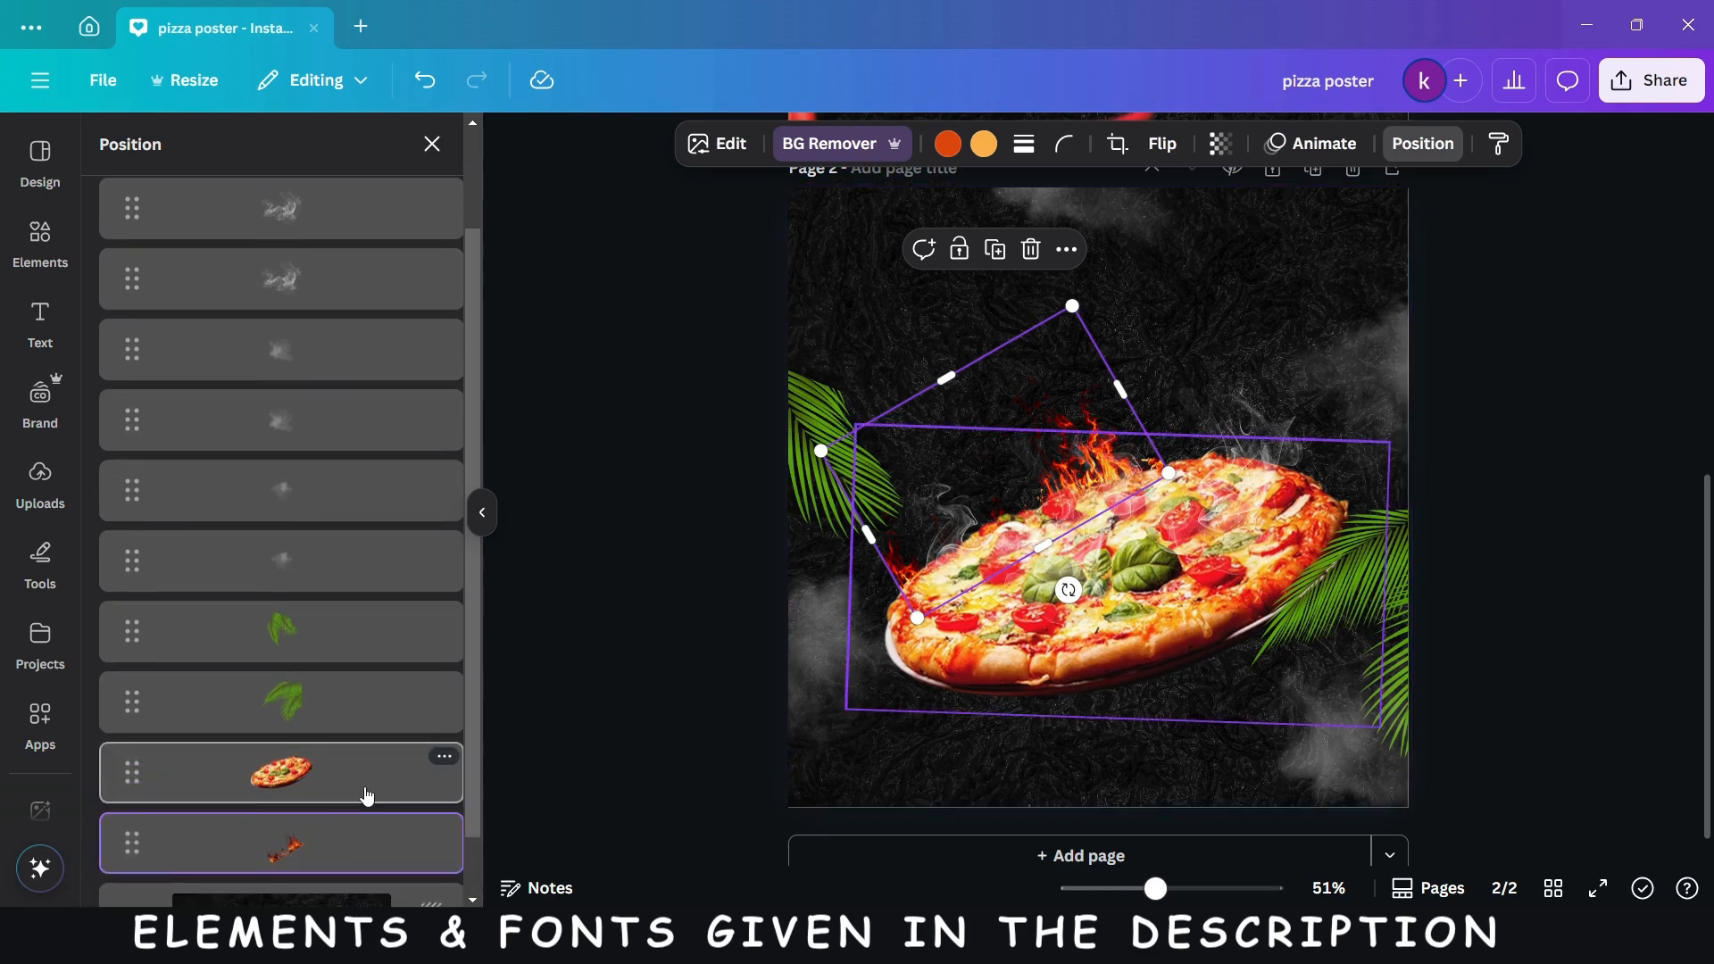
drag(1069, 590, 1046, 591)
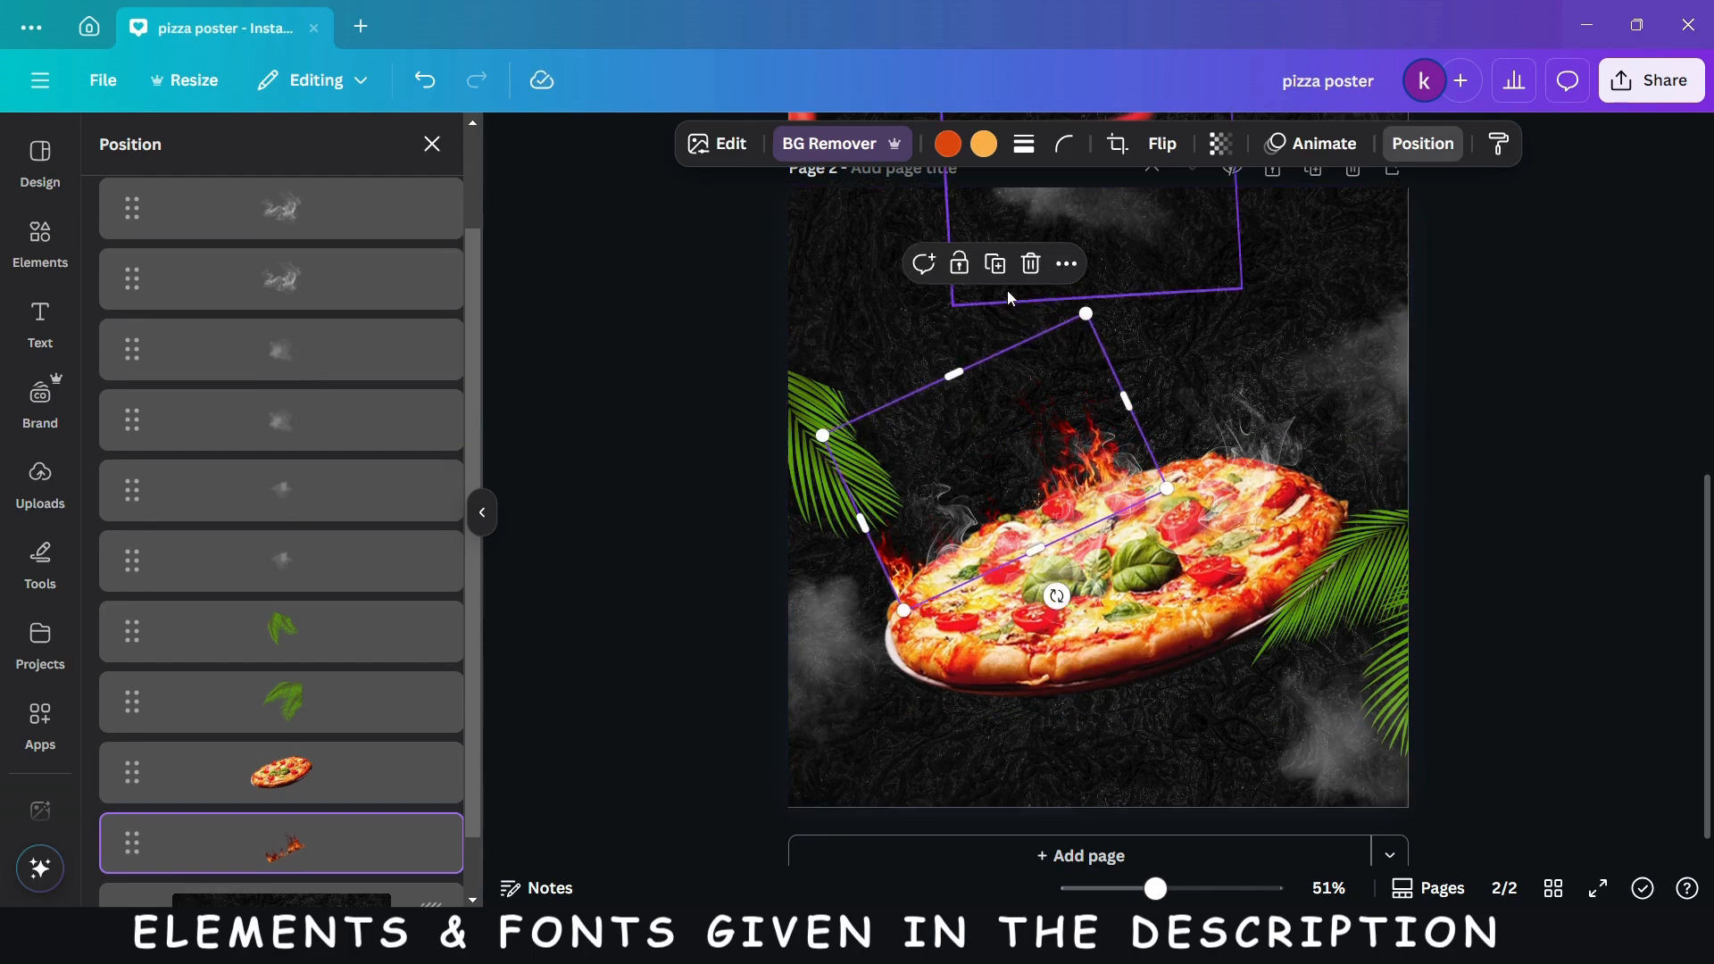
- Duplicate the fire, move the copy's layer below the pizza, and place it slightly rotated behind the pizza's upper-right edge
click(996, 265)
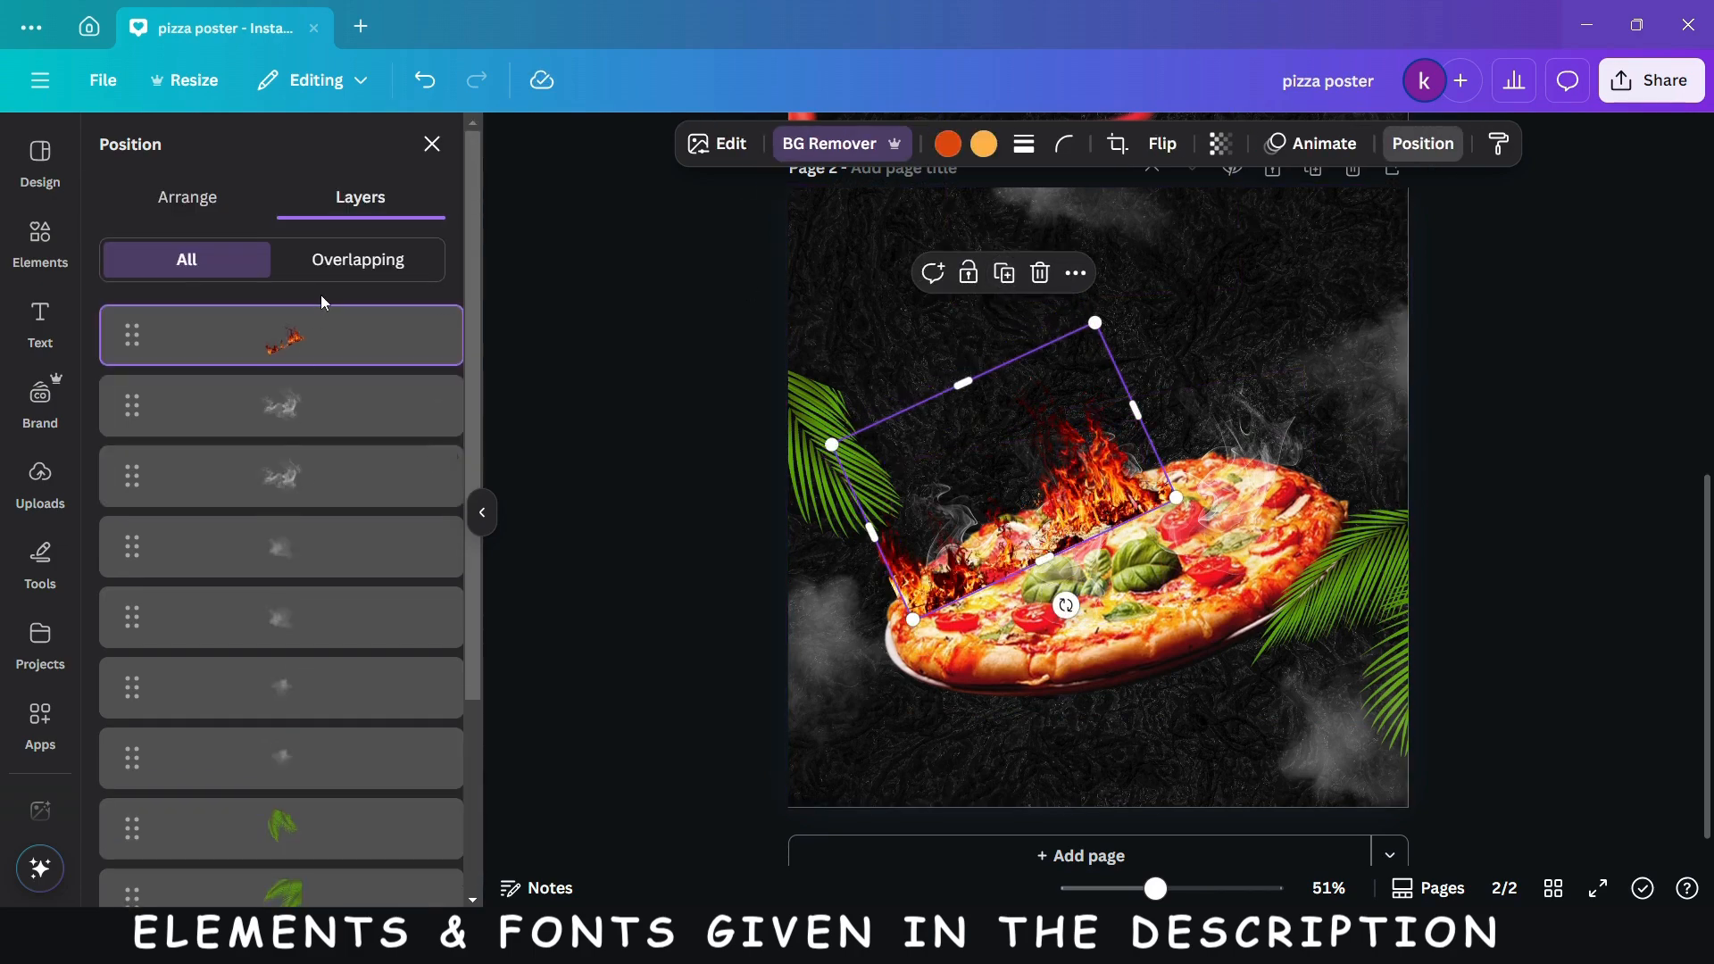
drag(315, 335, 318, 719)
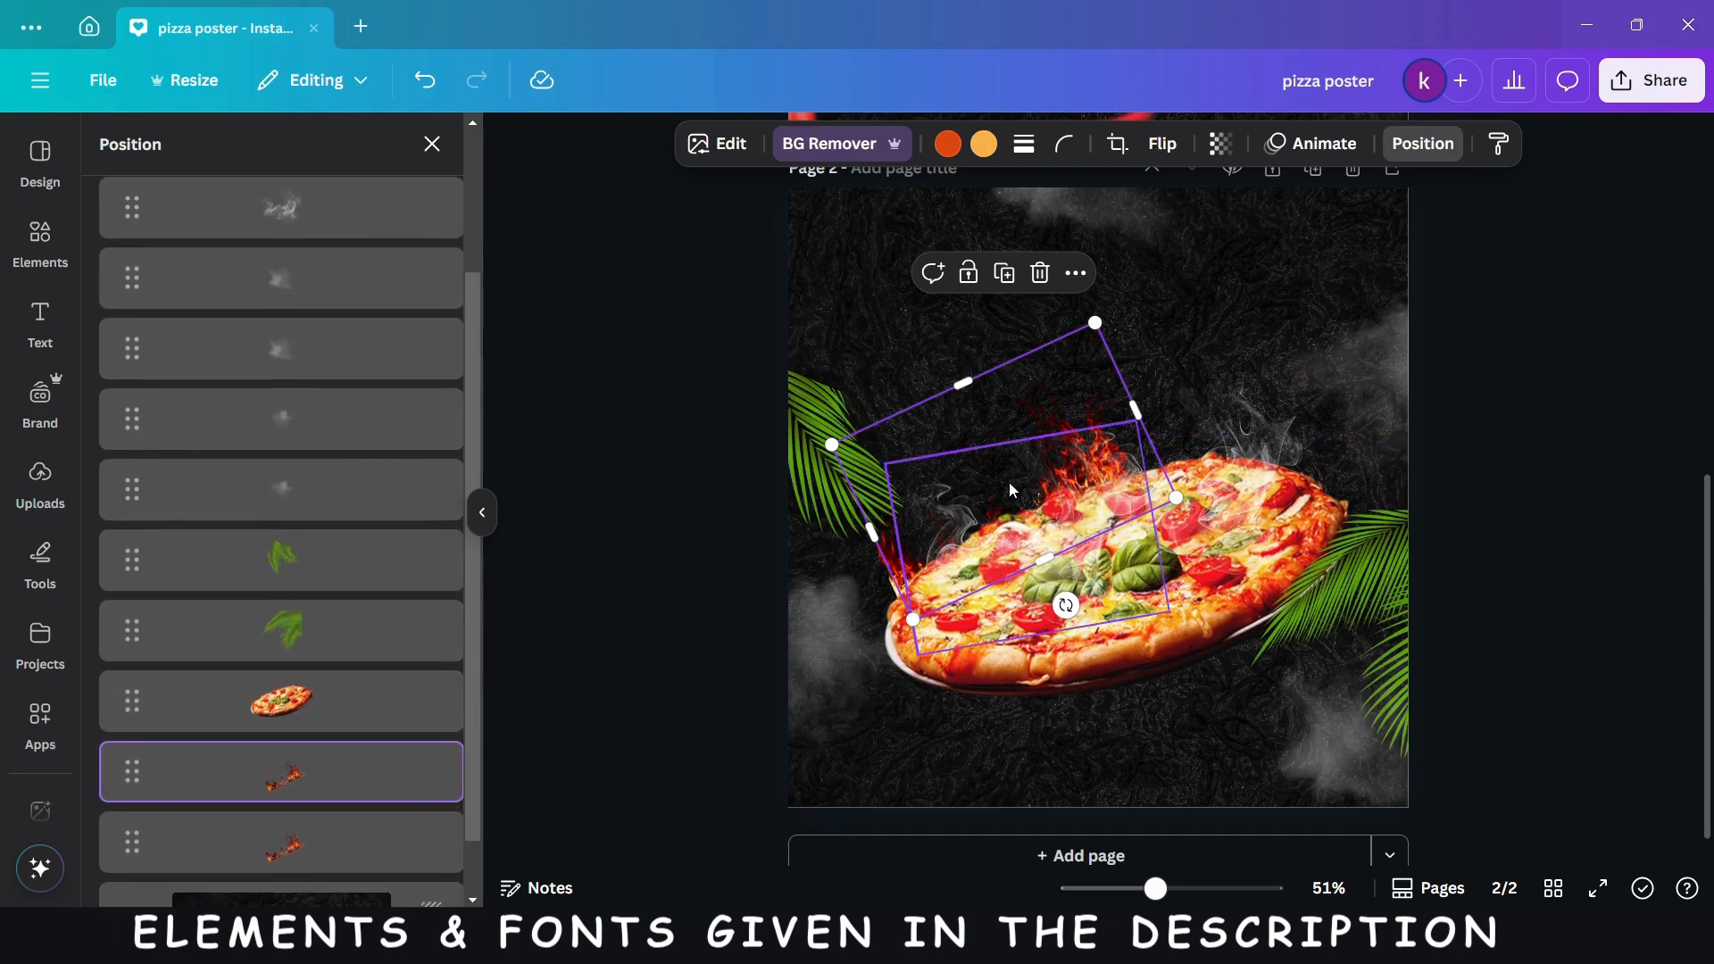
drag(1054, 479, 1110, 438)
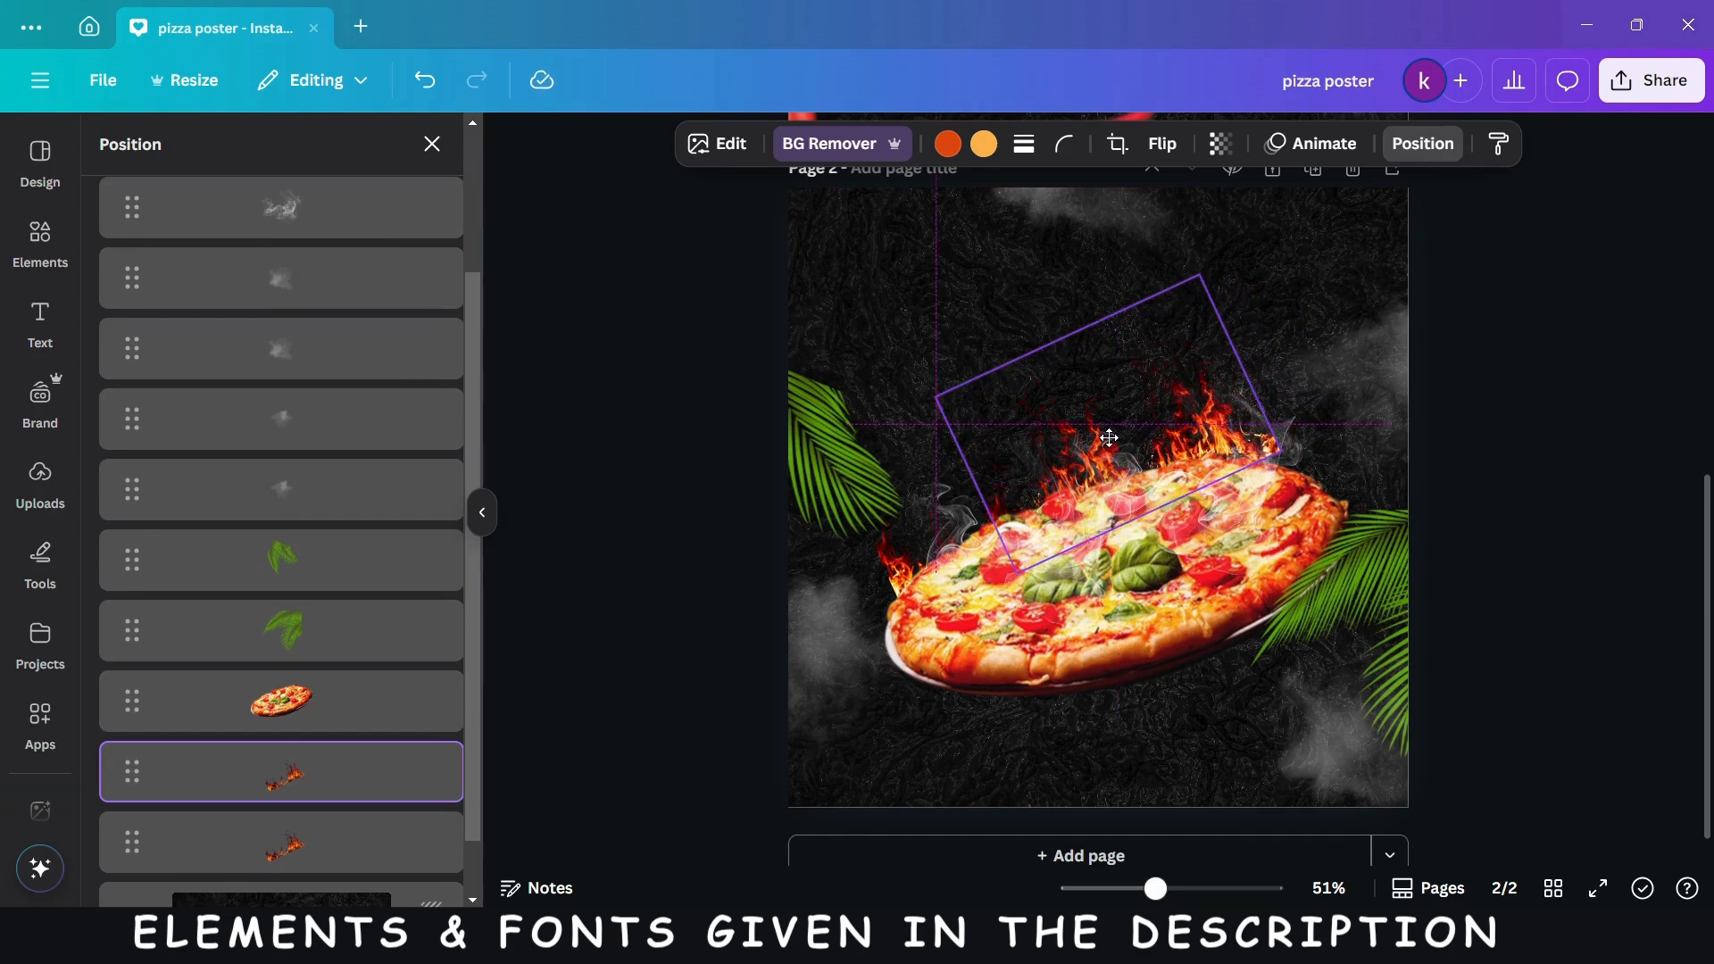
drag(1110, 438, 1113, 444)
drag(1170, 558, 1162, 569)
- Select the original fire's layer and fine-tune its position behind the pizza's upper-left edge
click(946, 572)
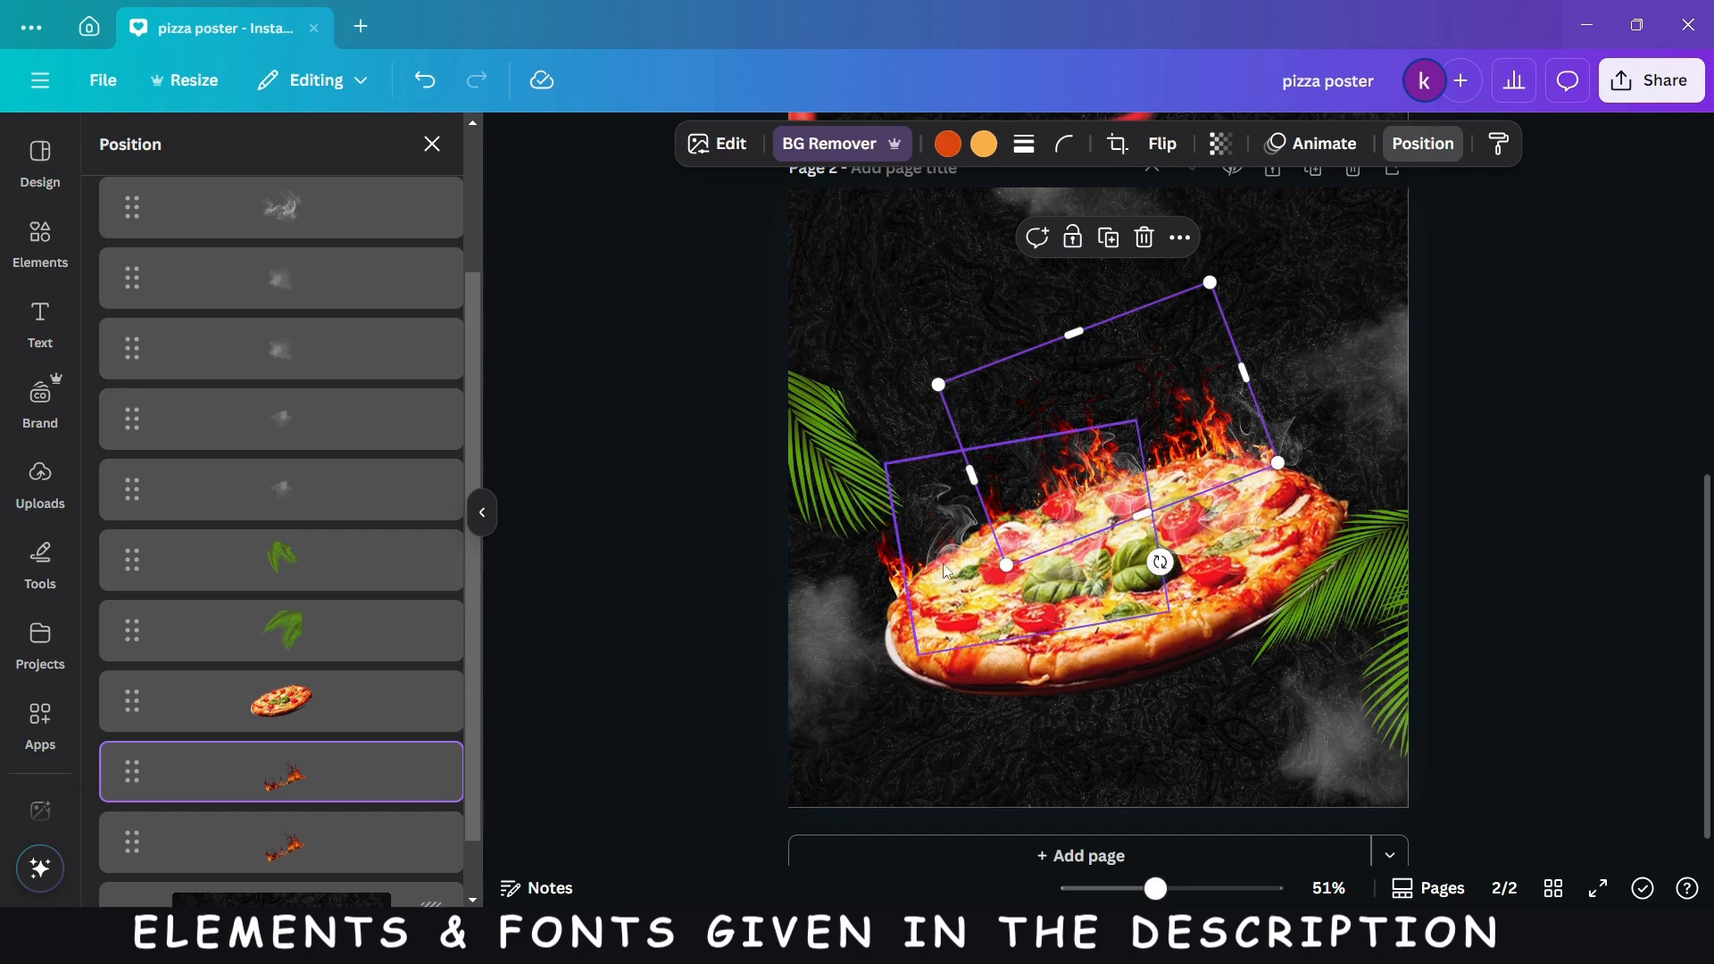
mouse_move(946, 571)
mouse_down()
mouse_move(931, 550)
mouse_move(944, 566)
mouse_up()
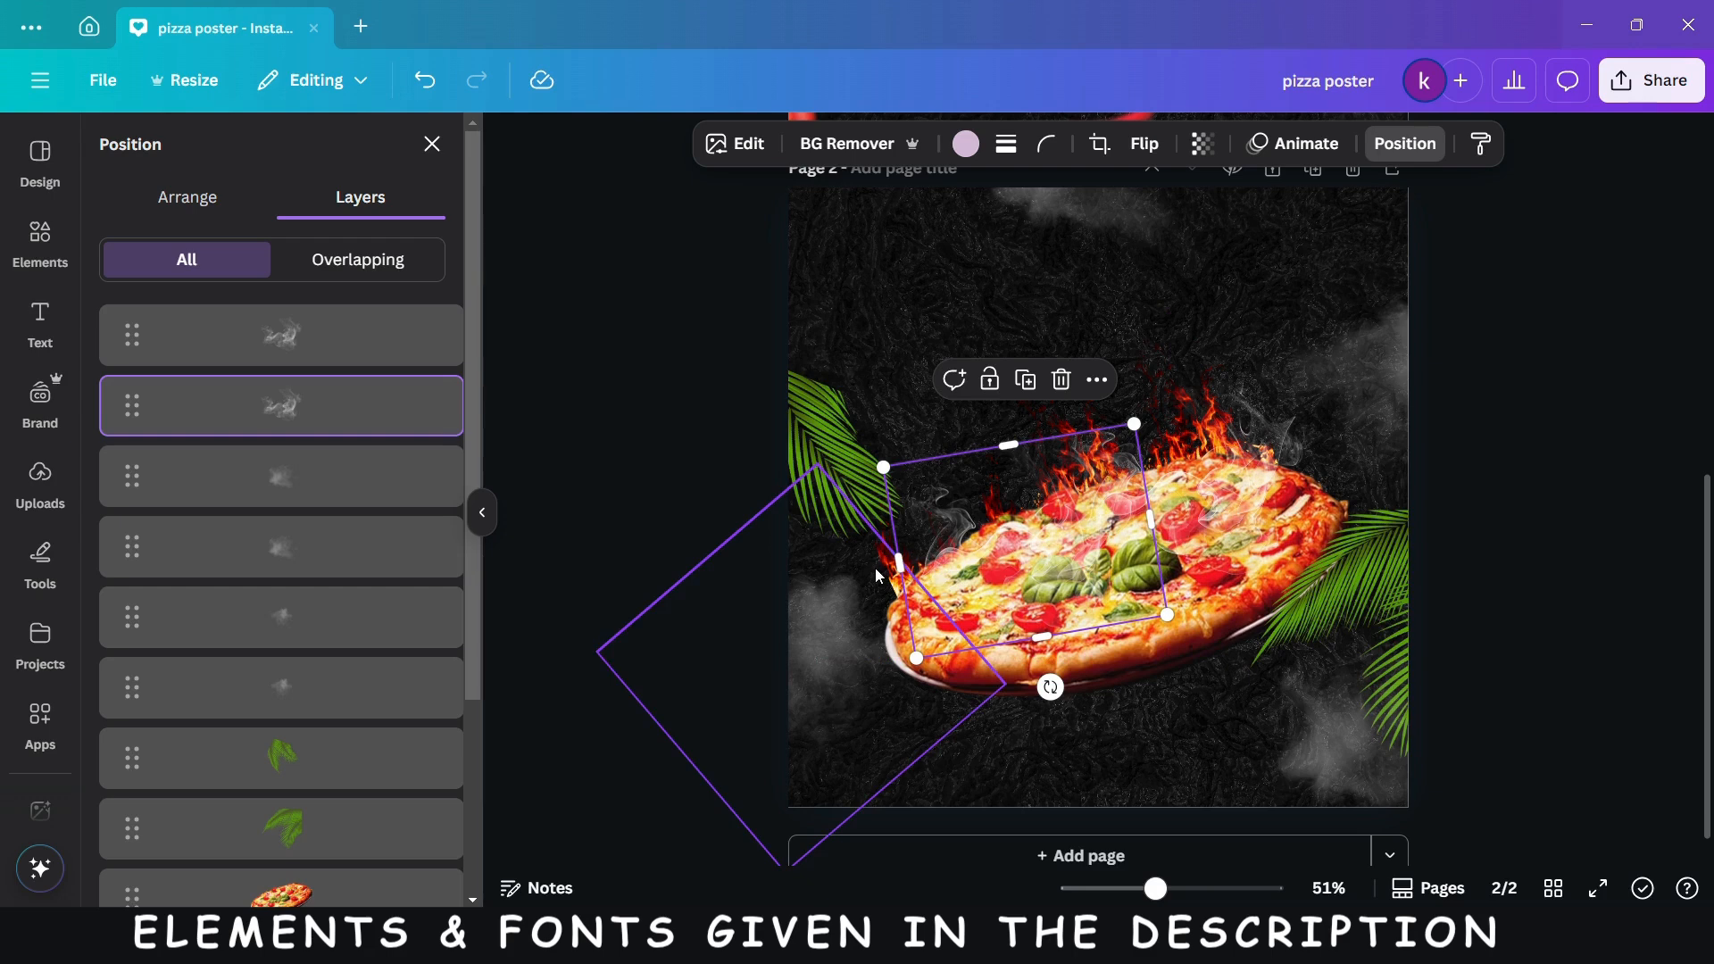
scroll(250, 593, down, 3)
click(321, 765)
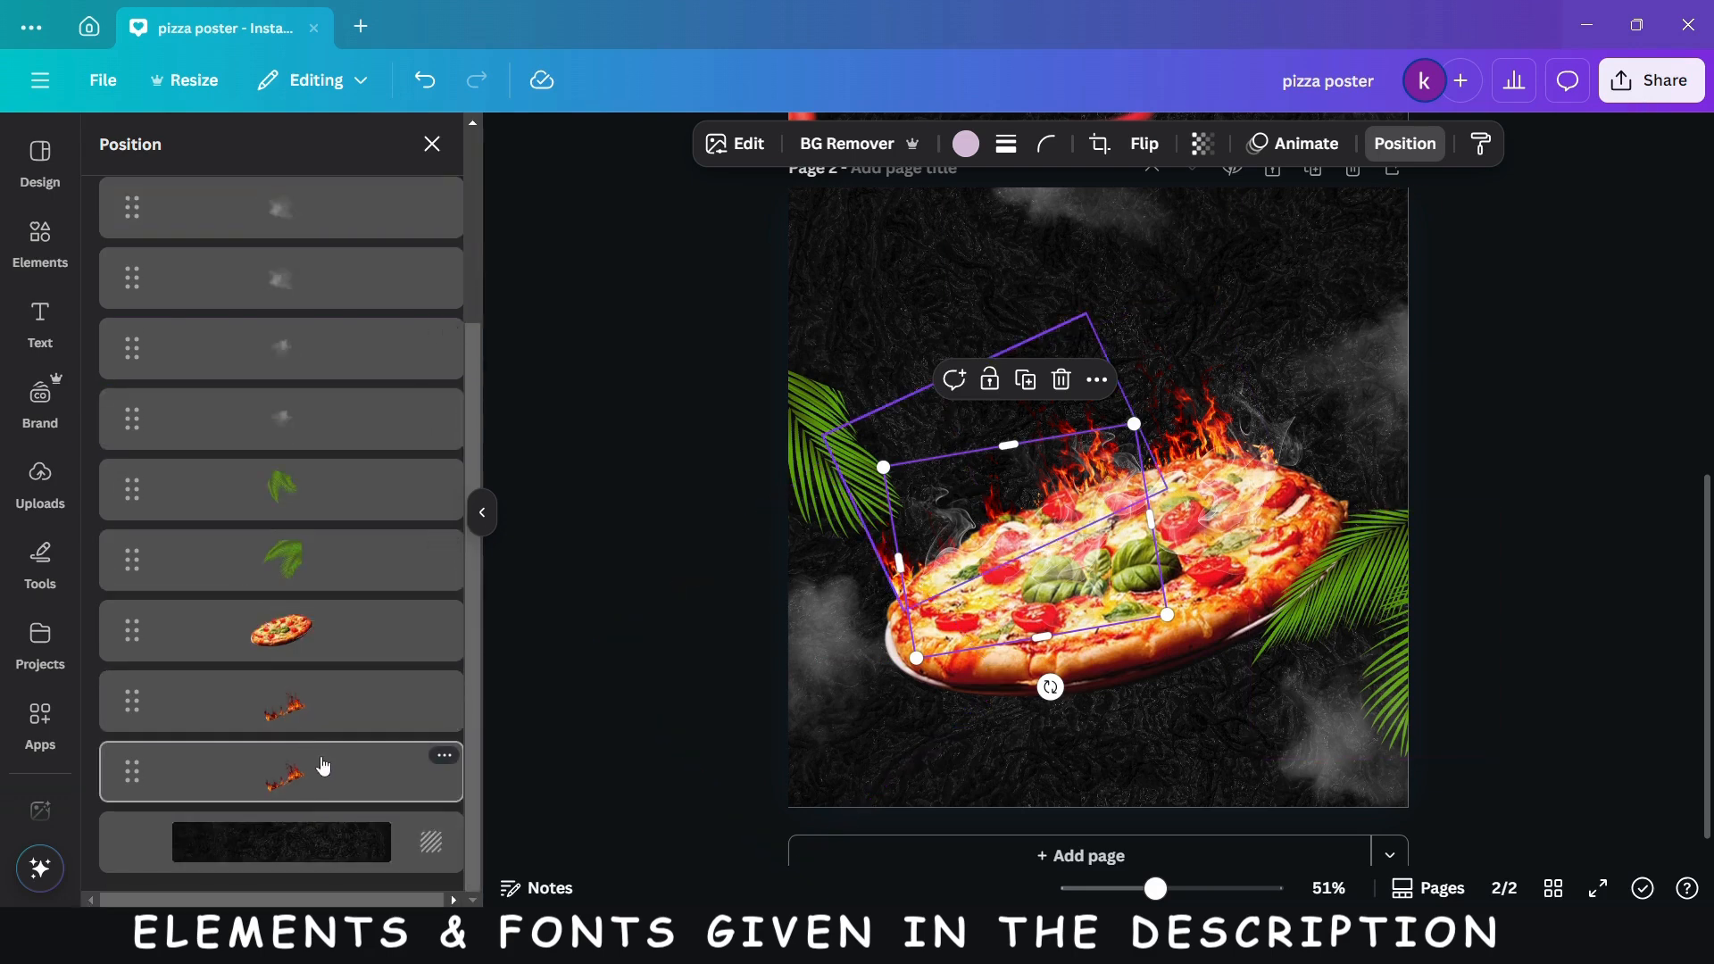
drag(949, 545, 937, 541)
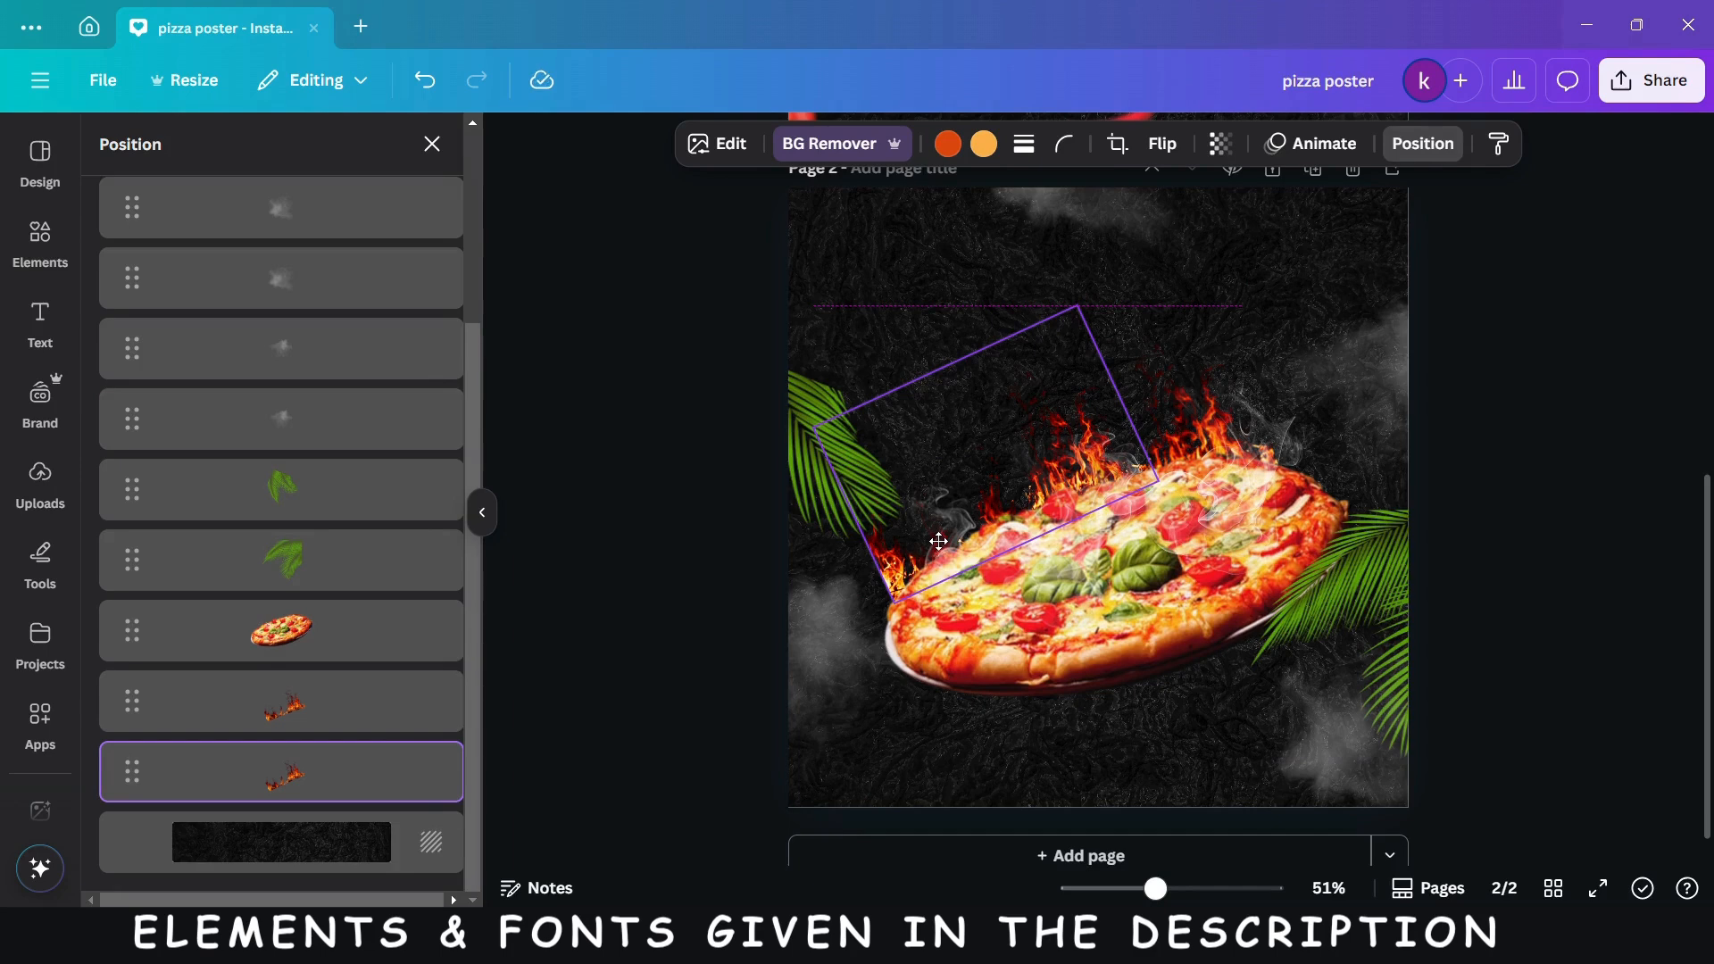
drag(939, 540, 950, 536)
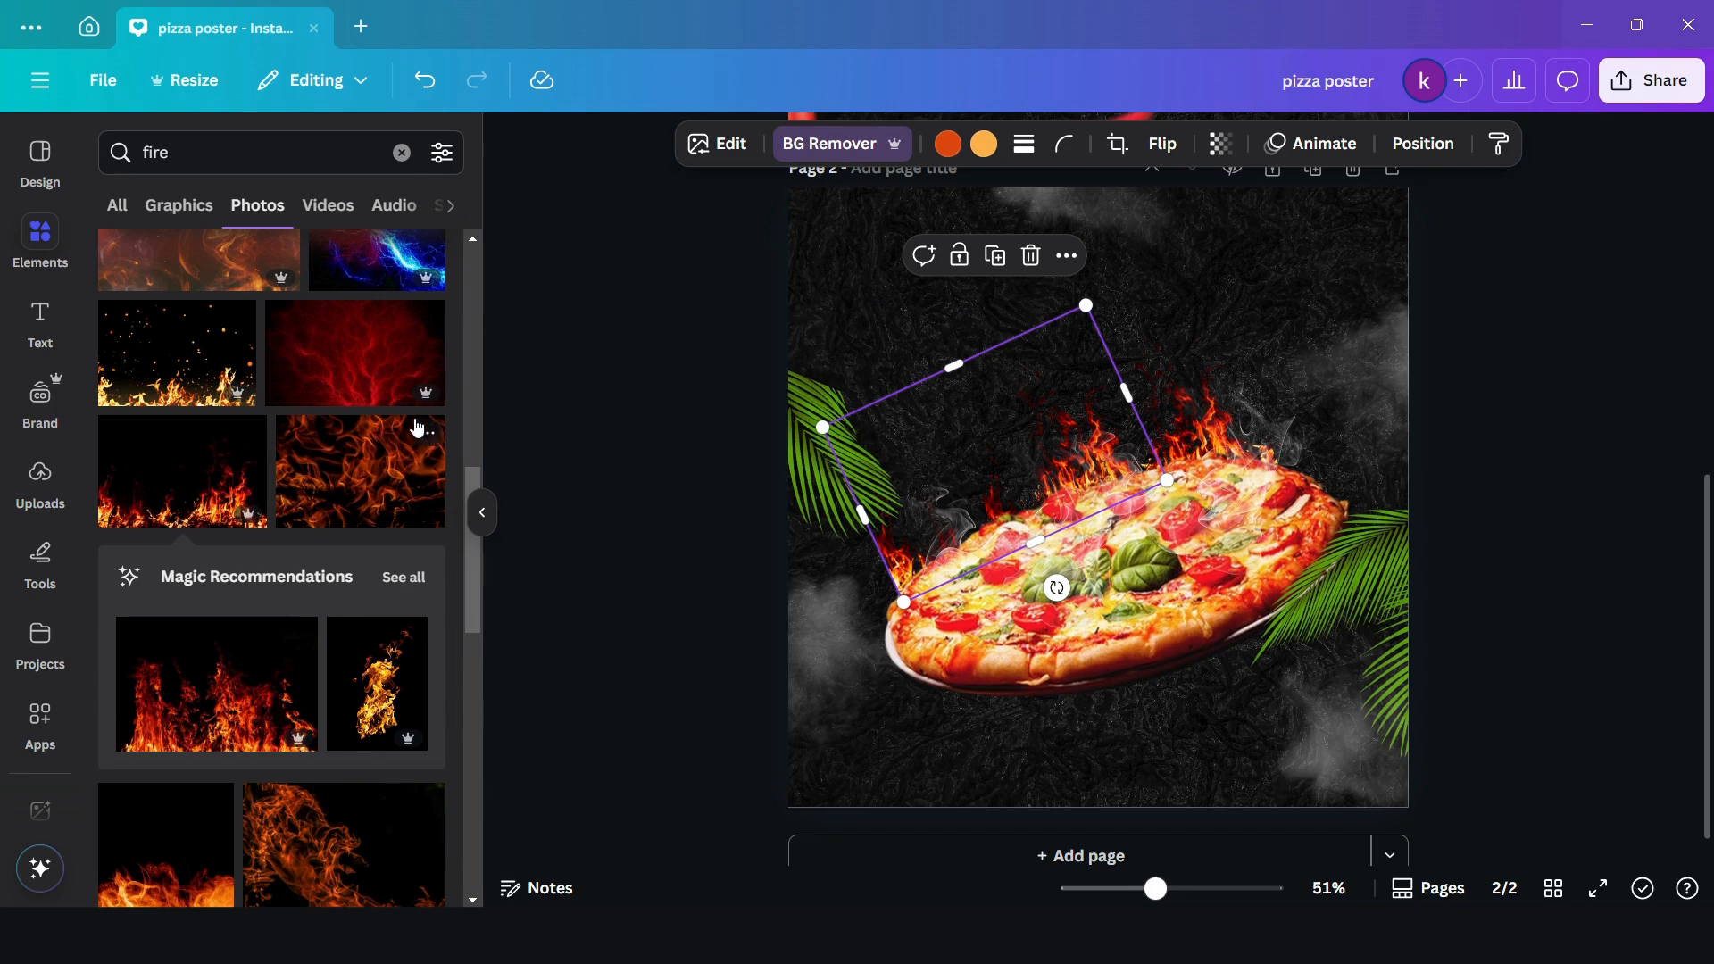
- Add a heading that reads "Today's Special"
click(42, 336)
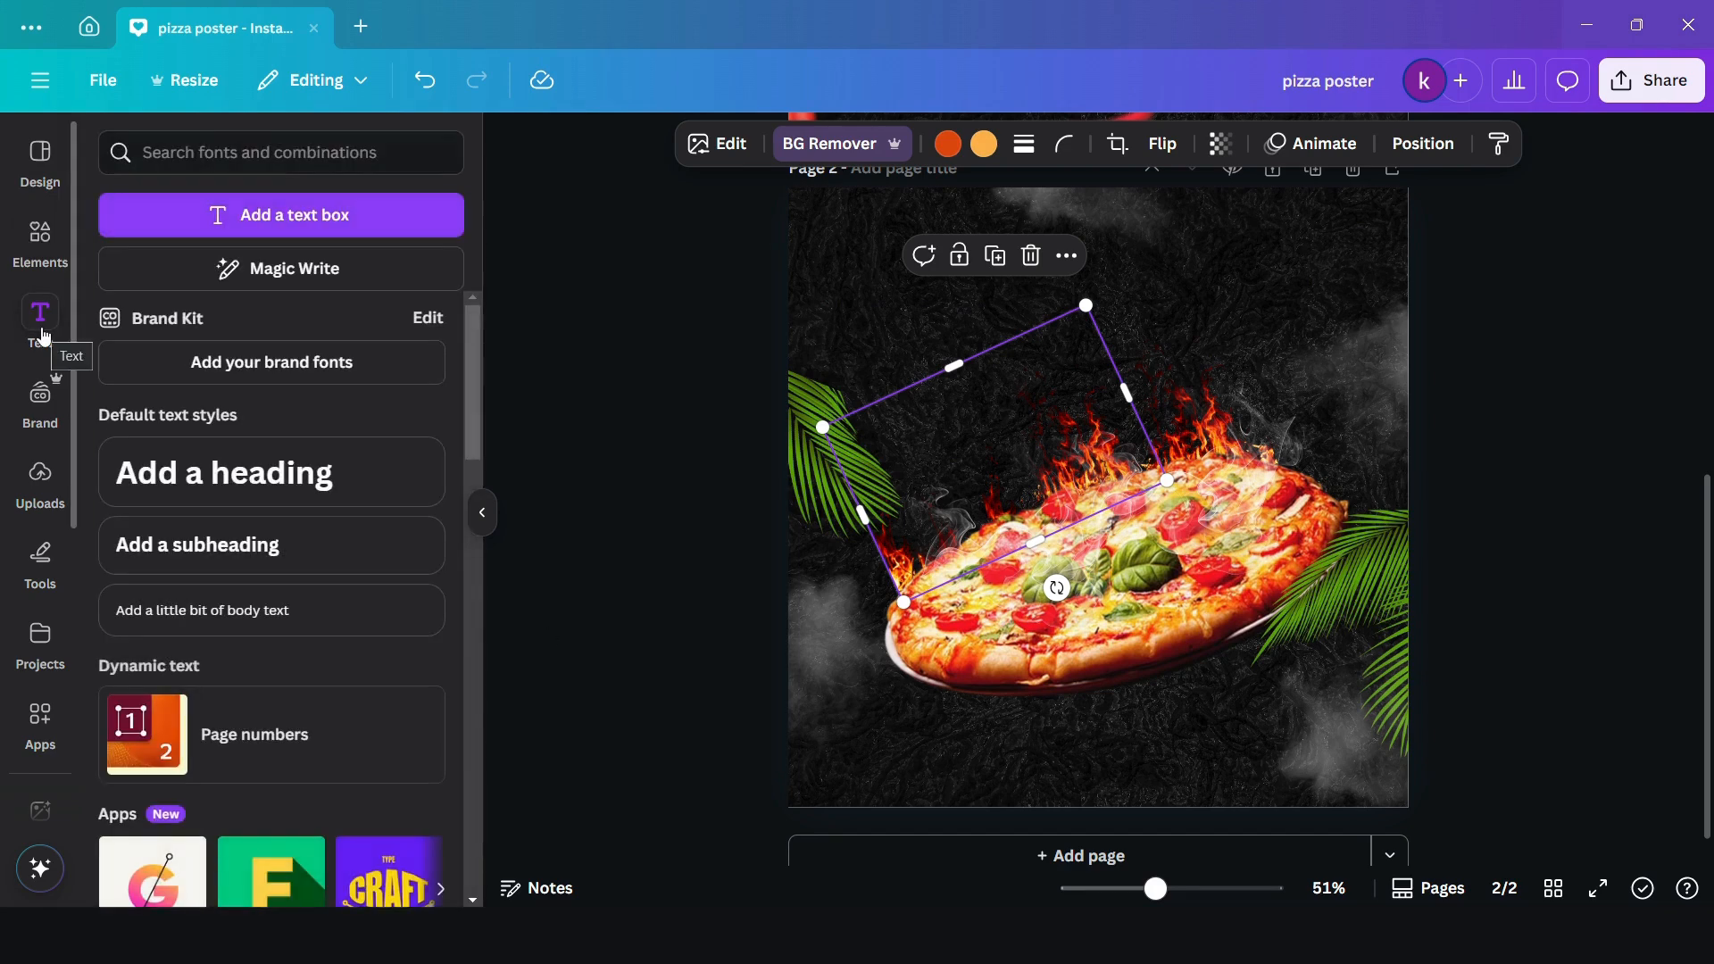
click(245, 496)
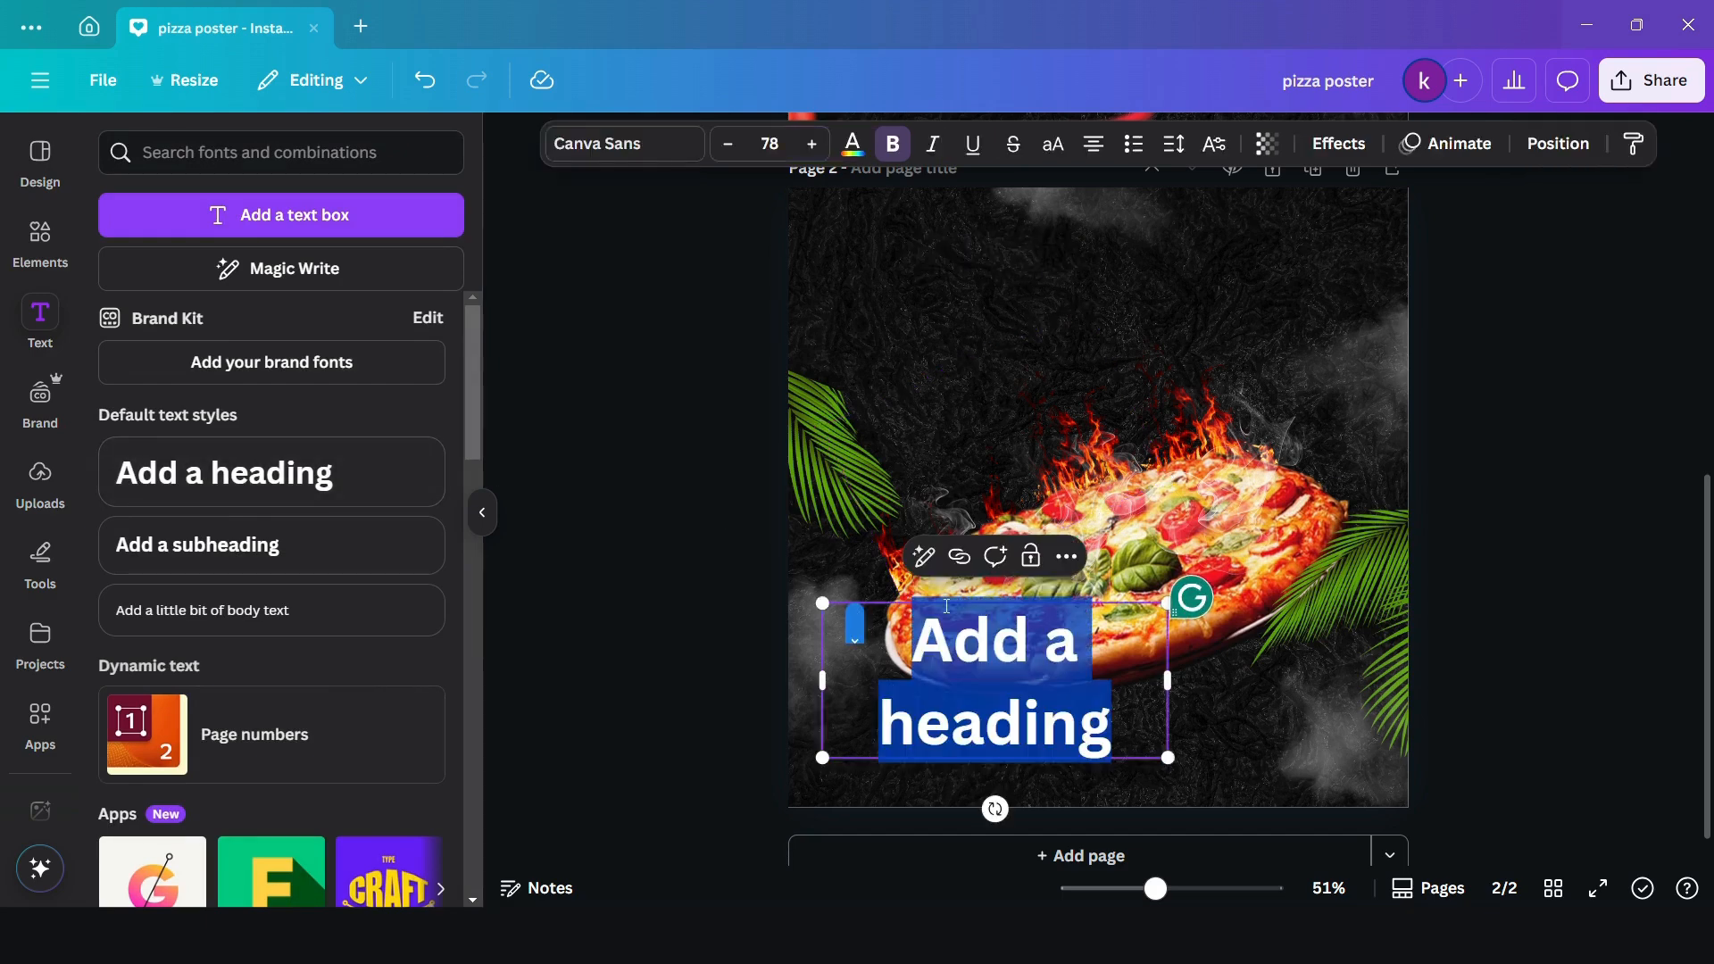
text(T)
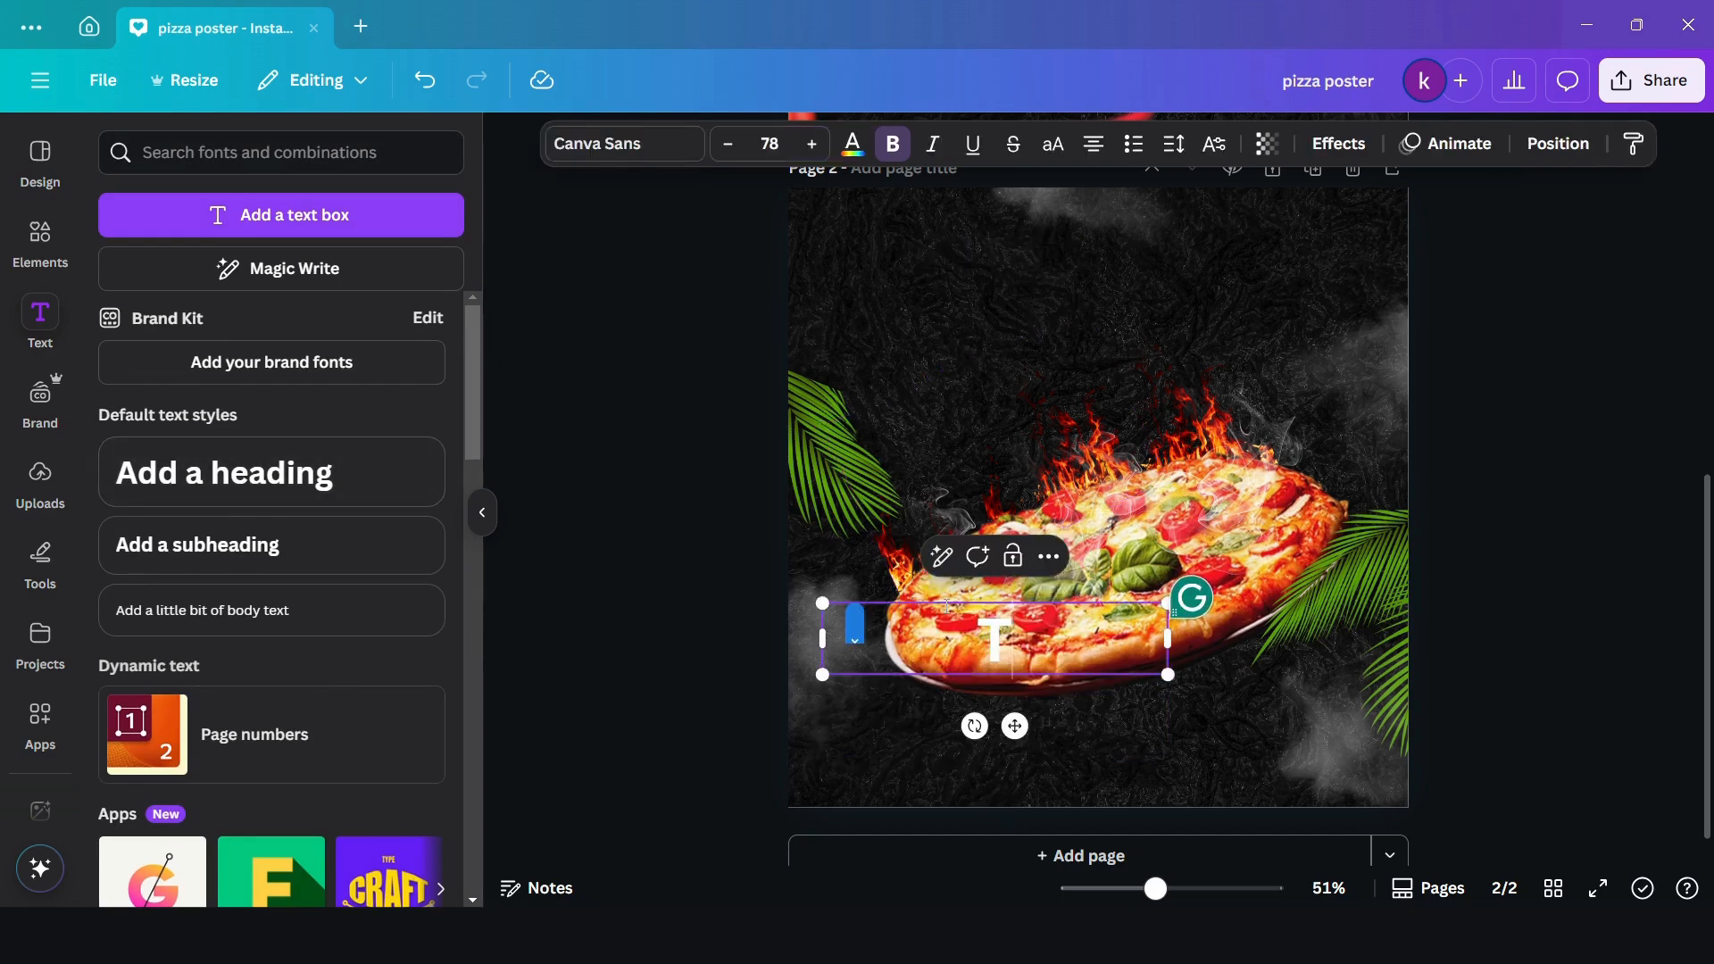
text(oday)
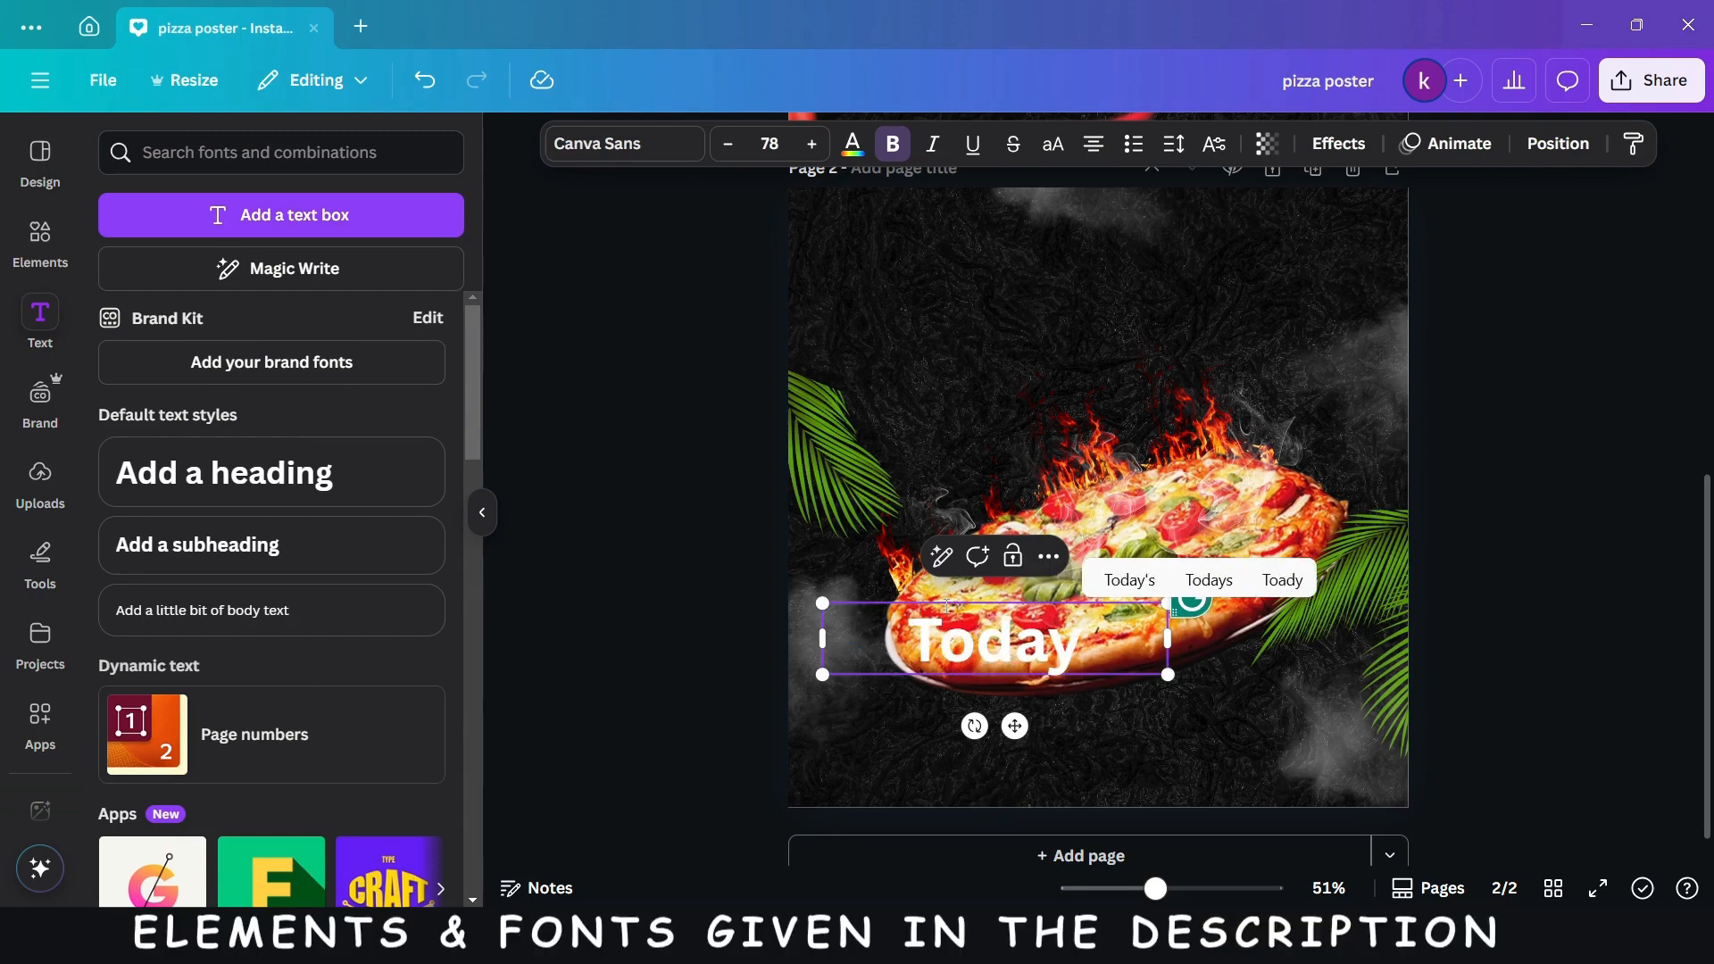
text(")
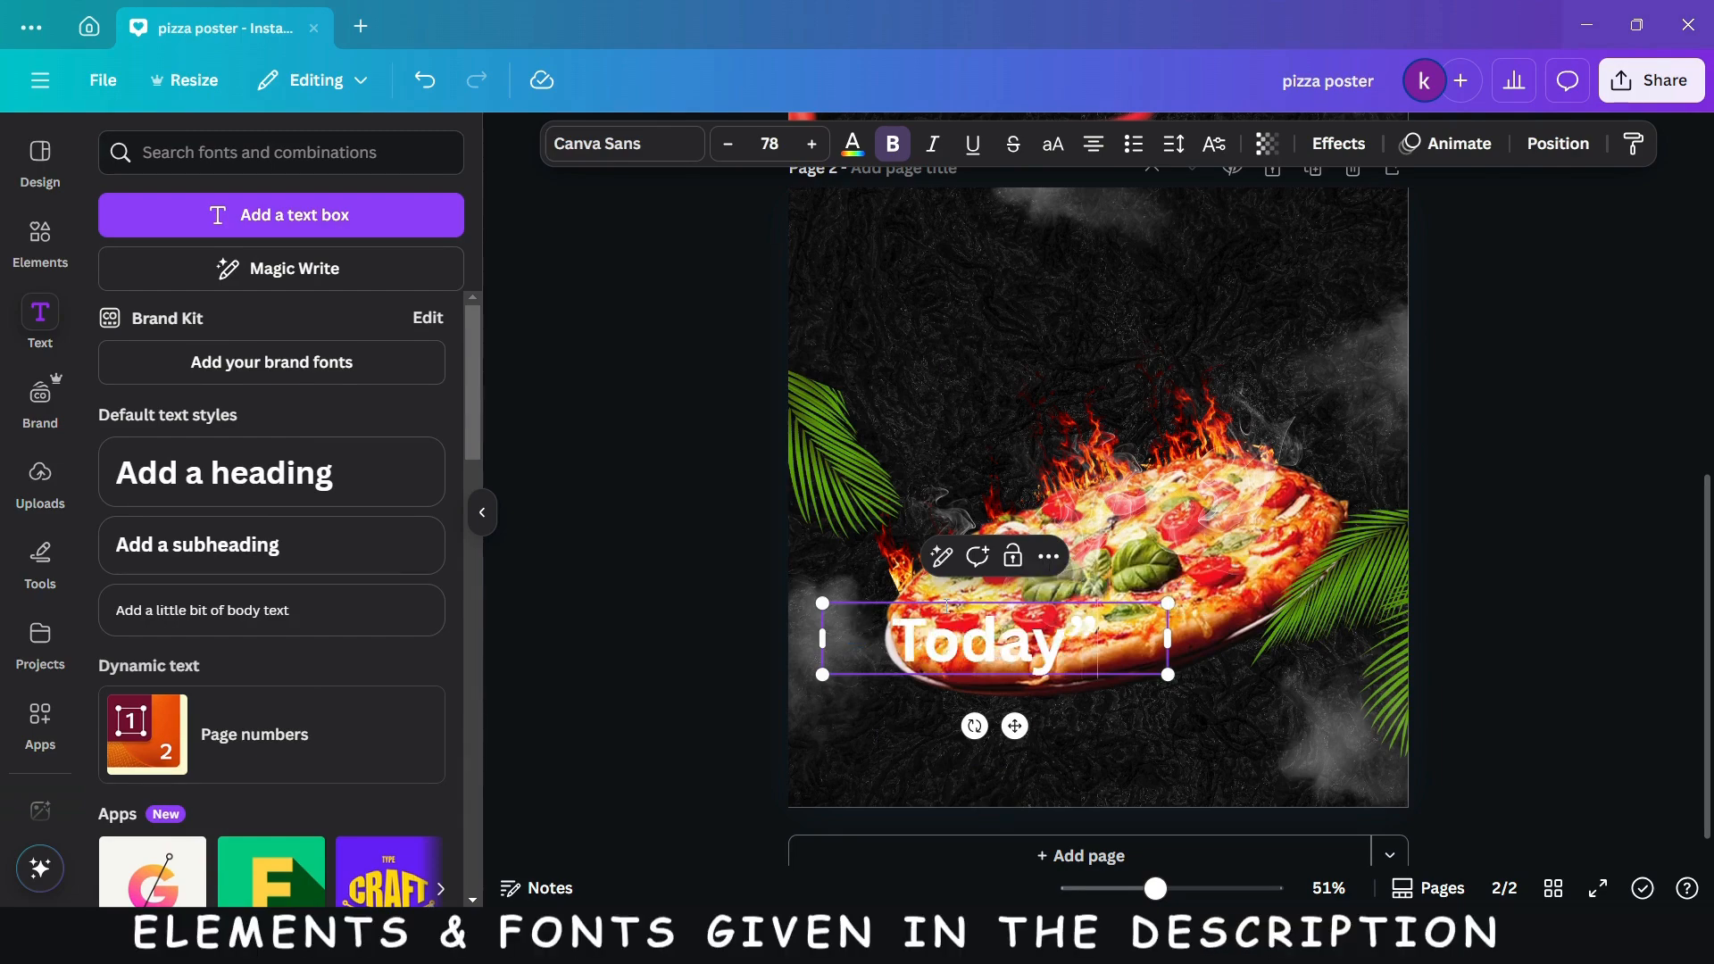
key(BackSpace)
text(')
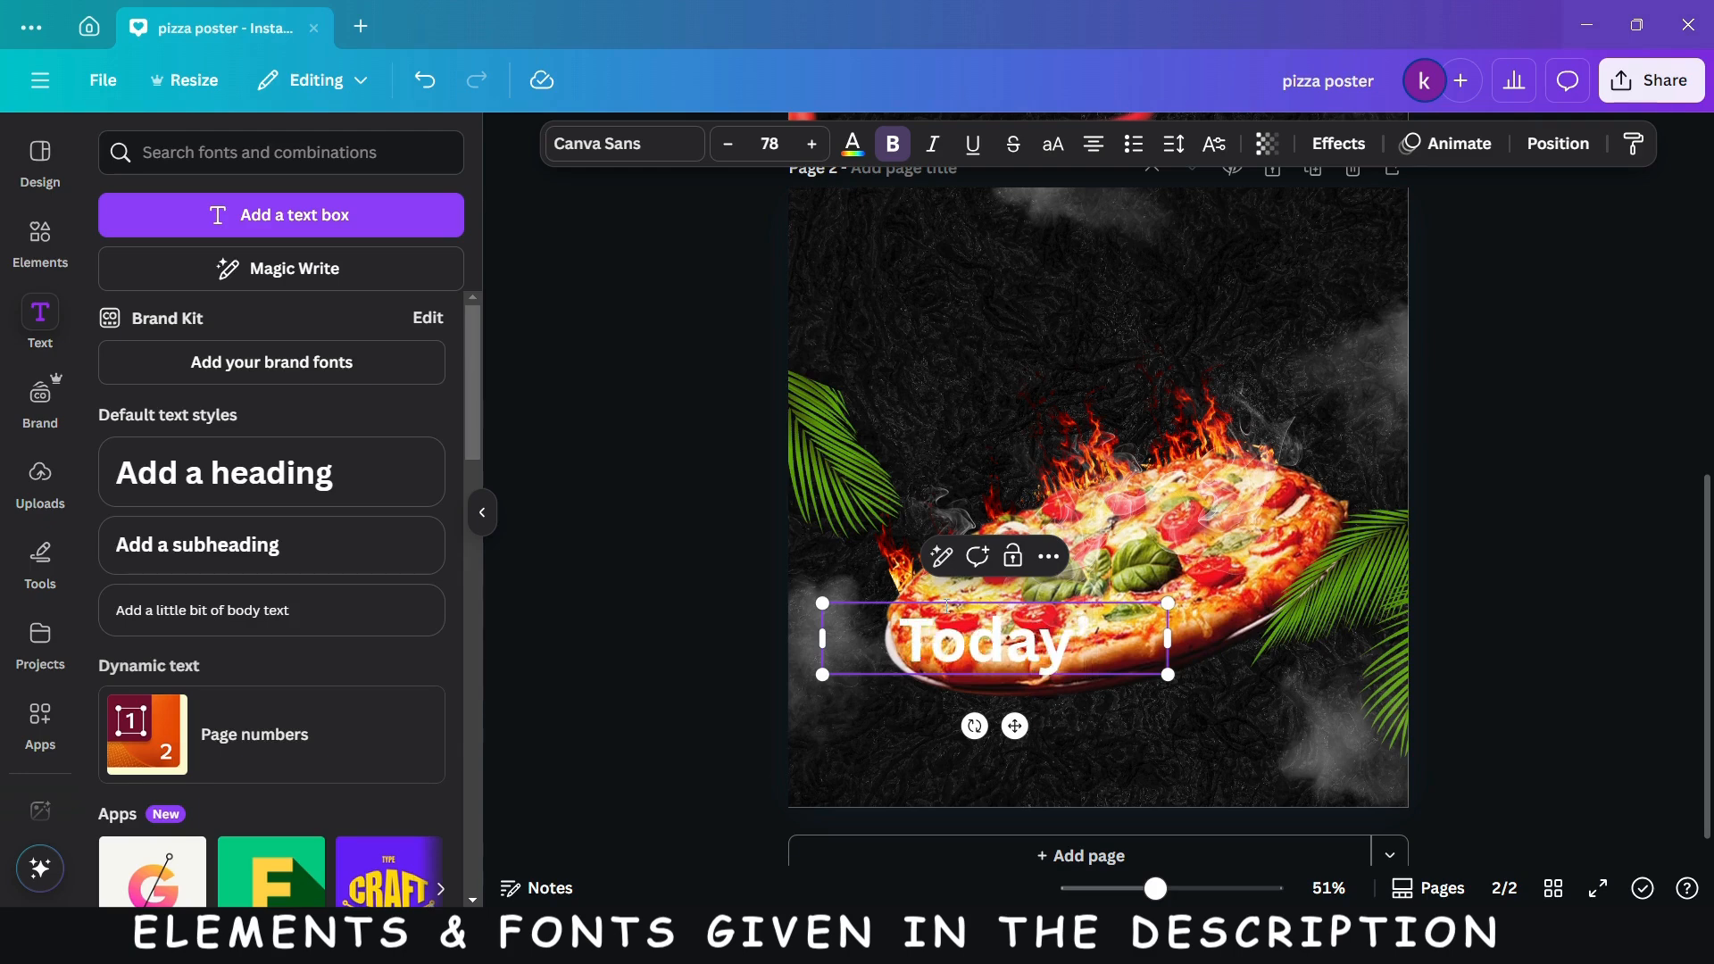
text(s)
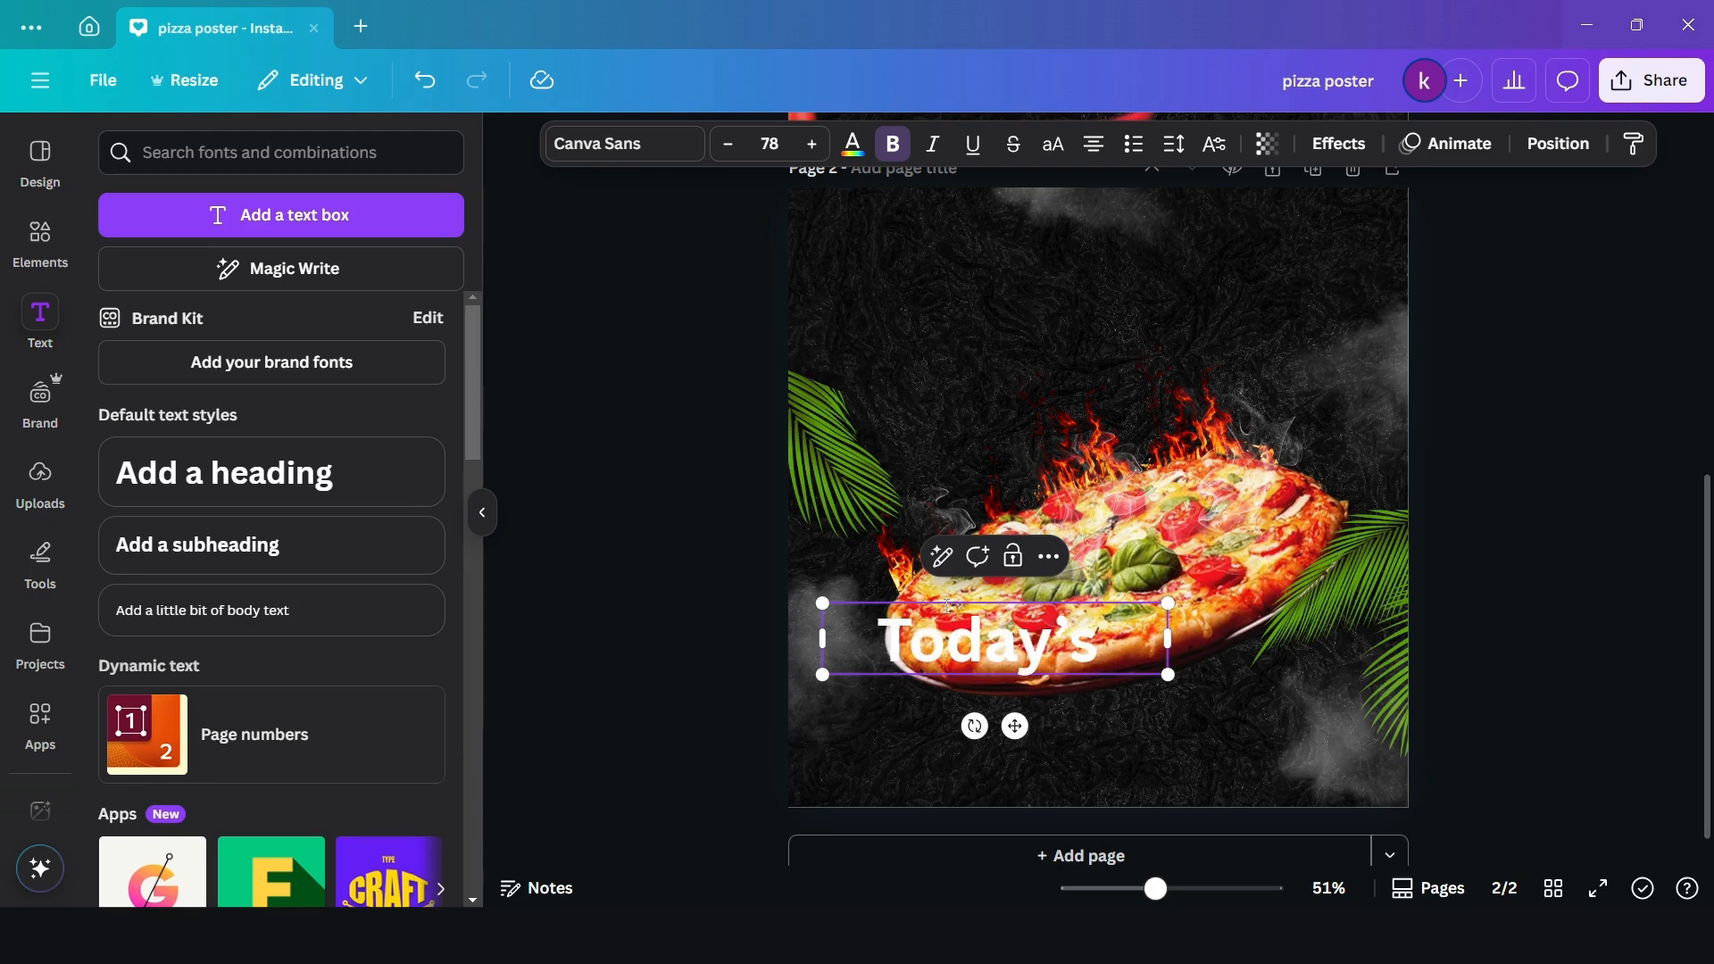
text( Spea)
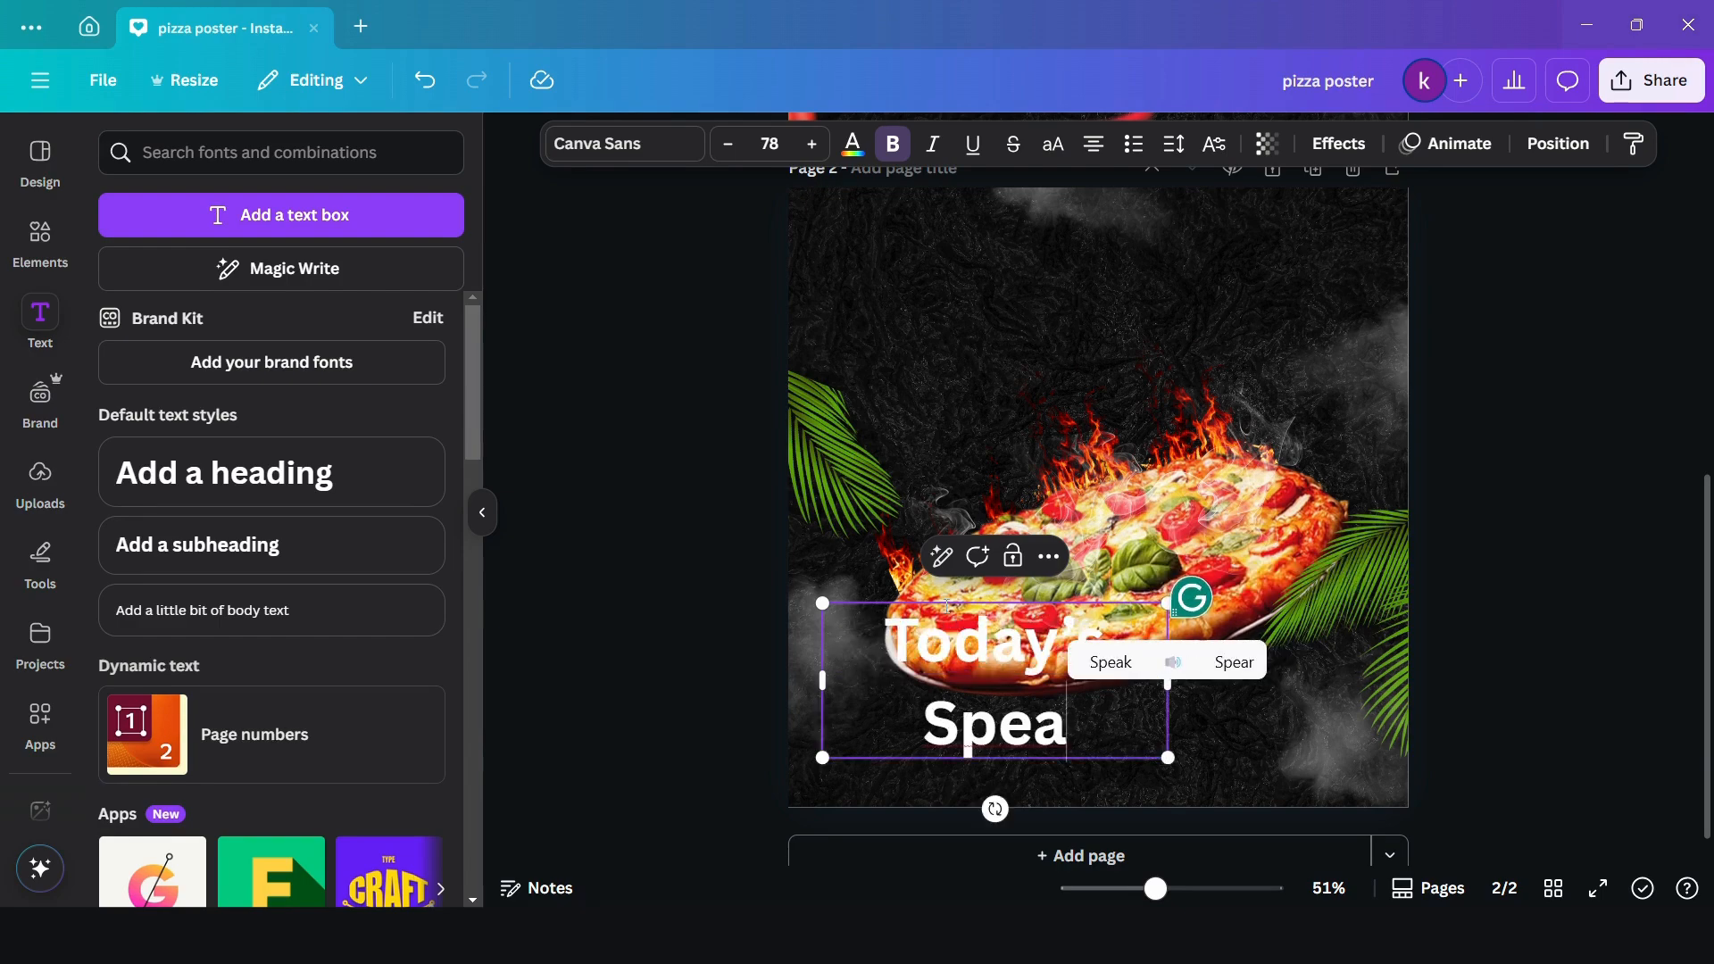
key(BackSpace)
text(cial)
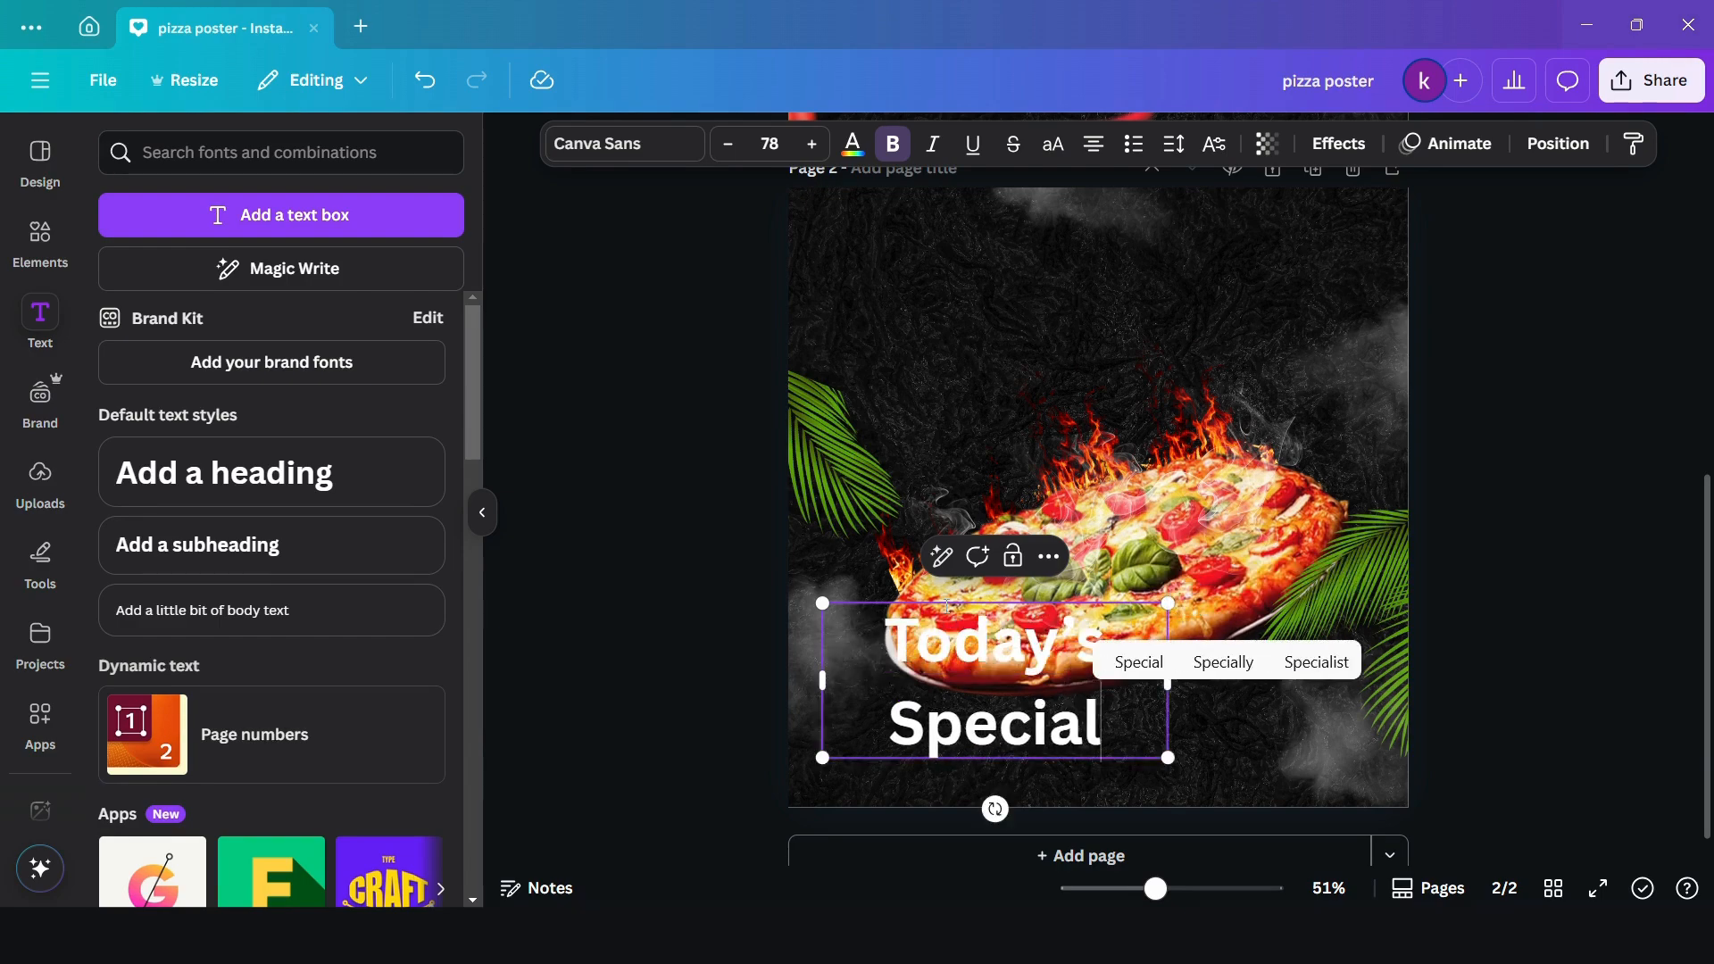
click(1521, 574)
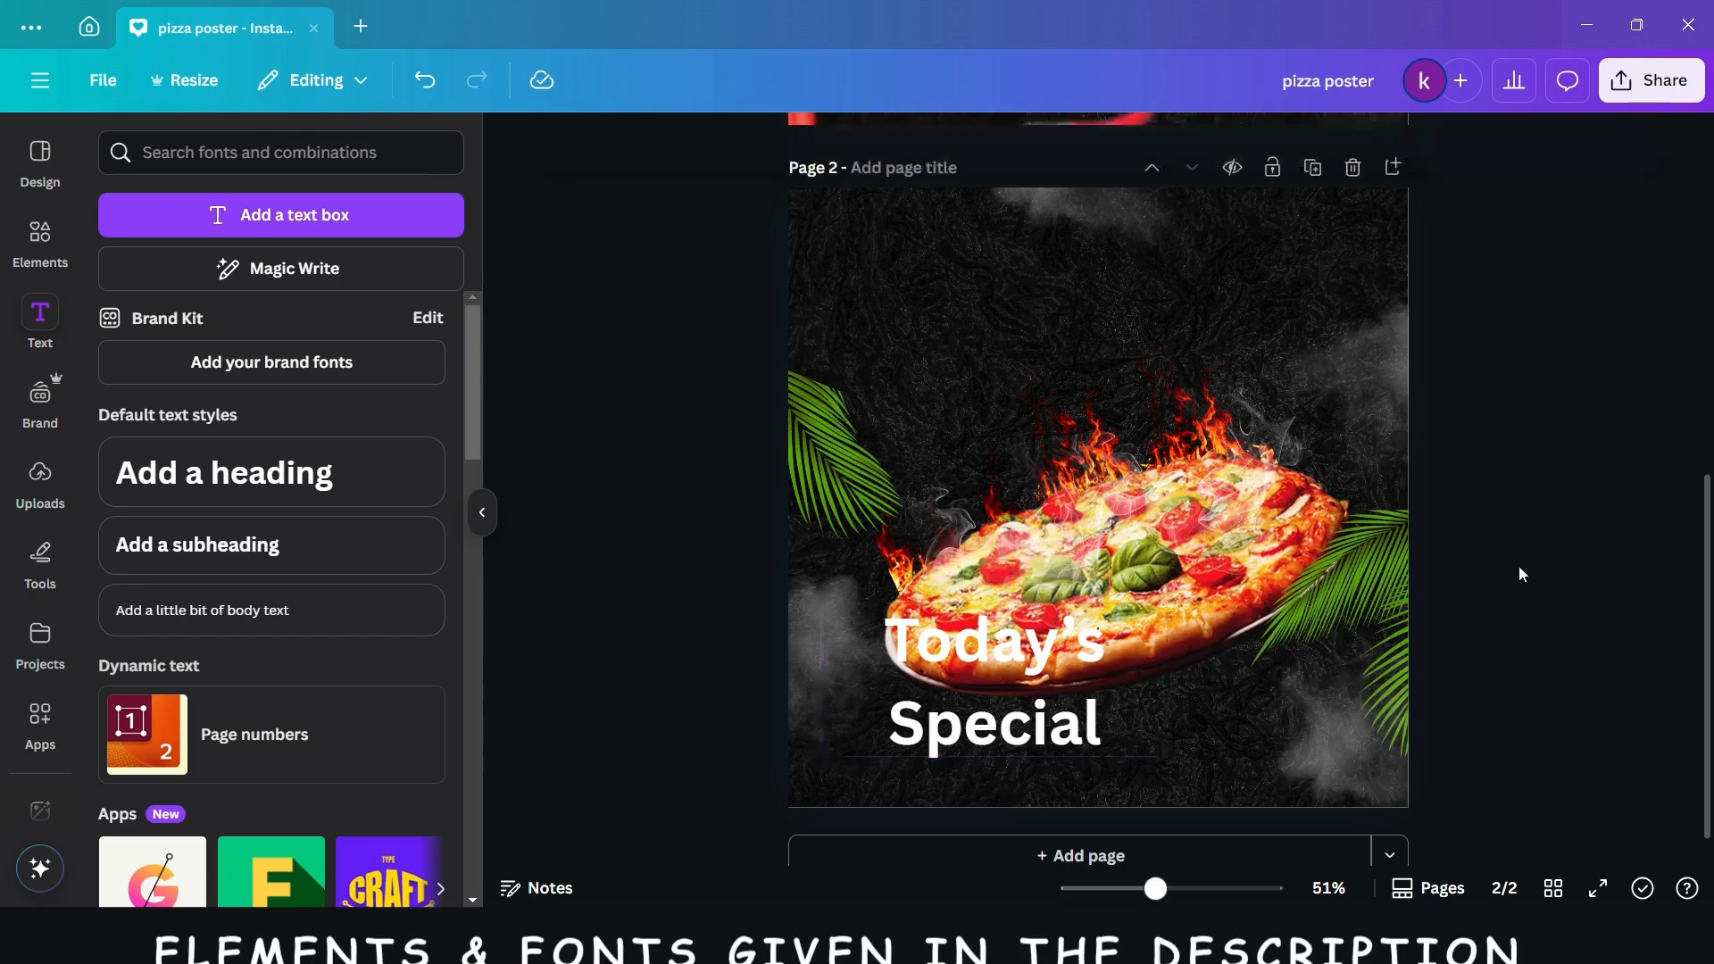
- Widen the heading's text box so it fits on one line and move it above the pizza
click(963, 694)
drag(1168, 680, 1292, 637)
drag(1073, 725, 1065, 394)
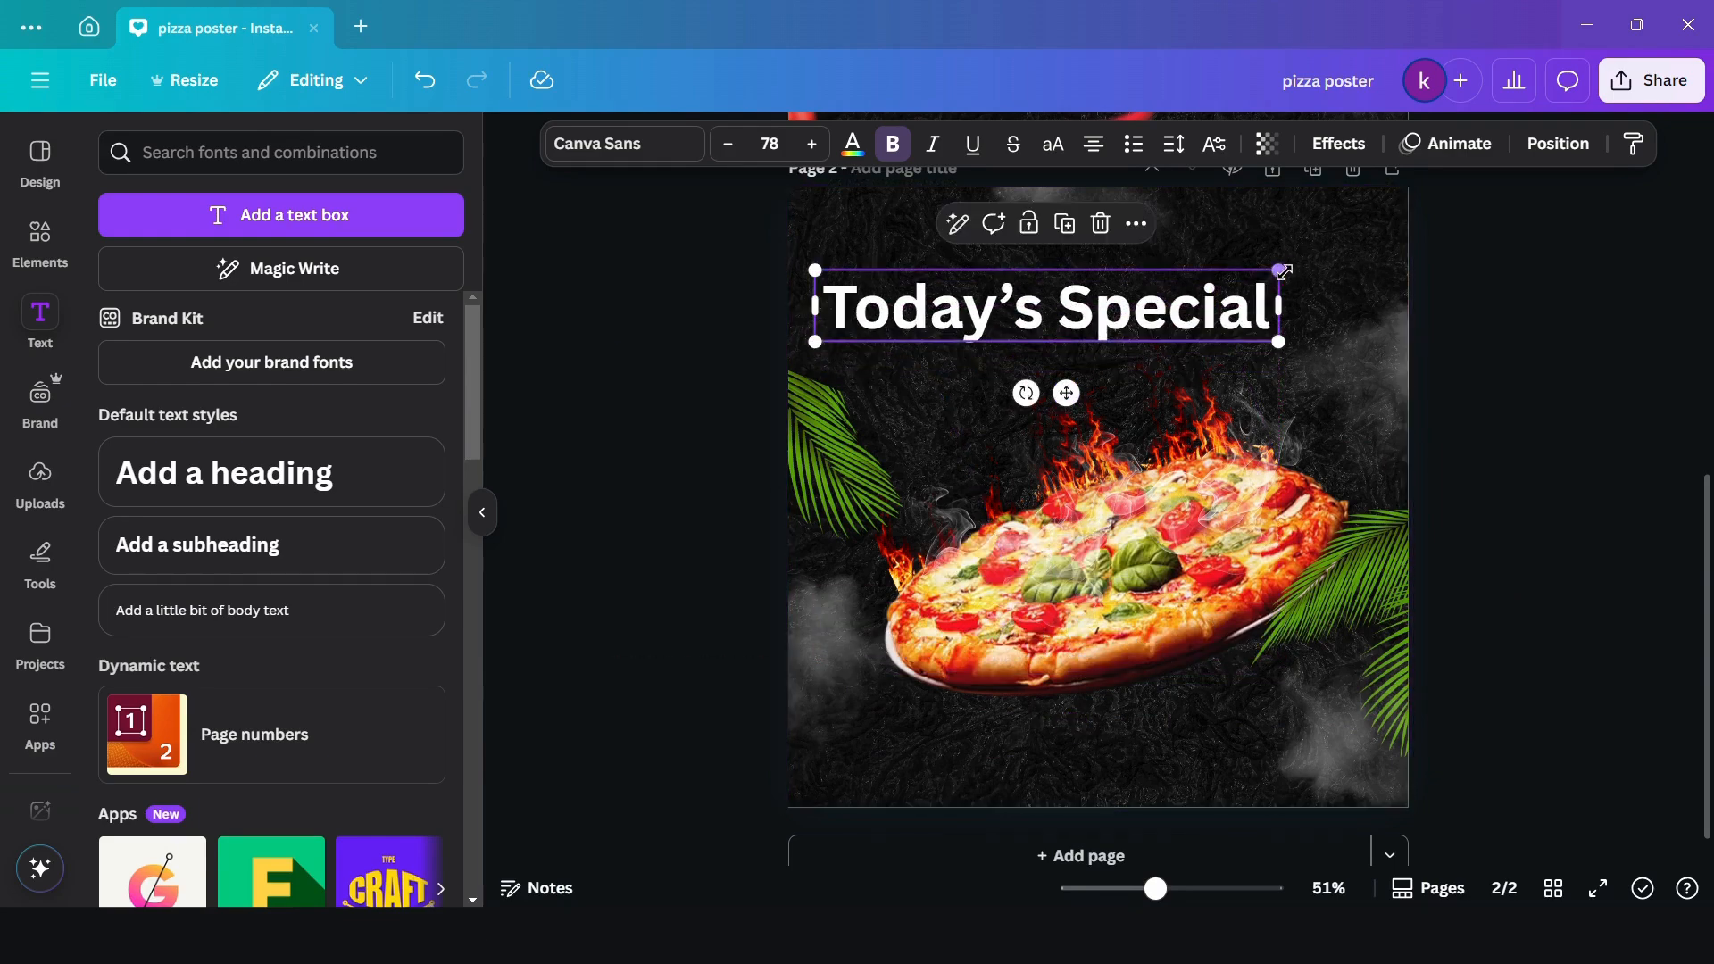
- Shrink the heading to size 49.4, tilt it slightly counterclockwise and place it near the page's top center
drag(1278, 272, 1110, 296)
drag(938, 393, 951, 394)
drag(953, 325, 1058, 279)
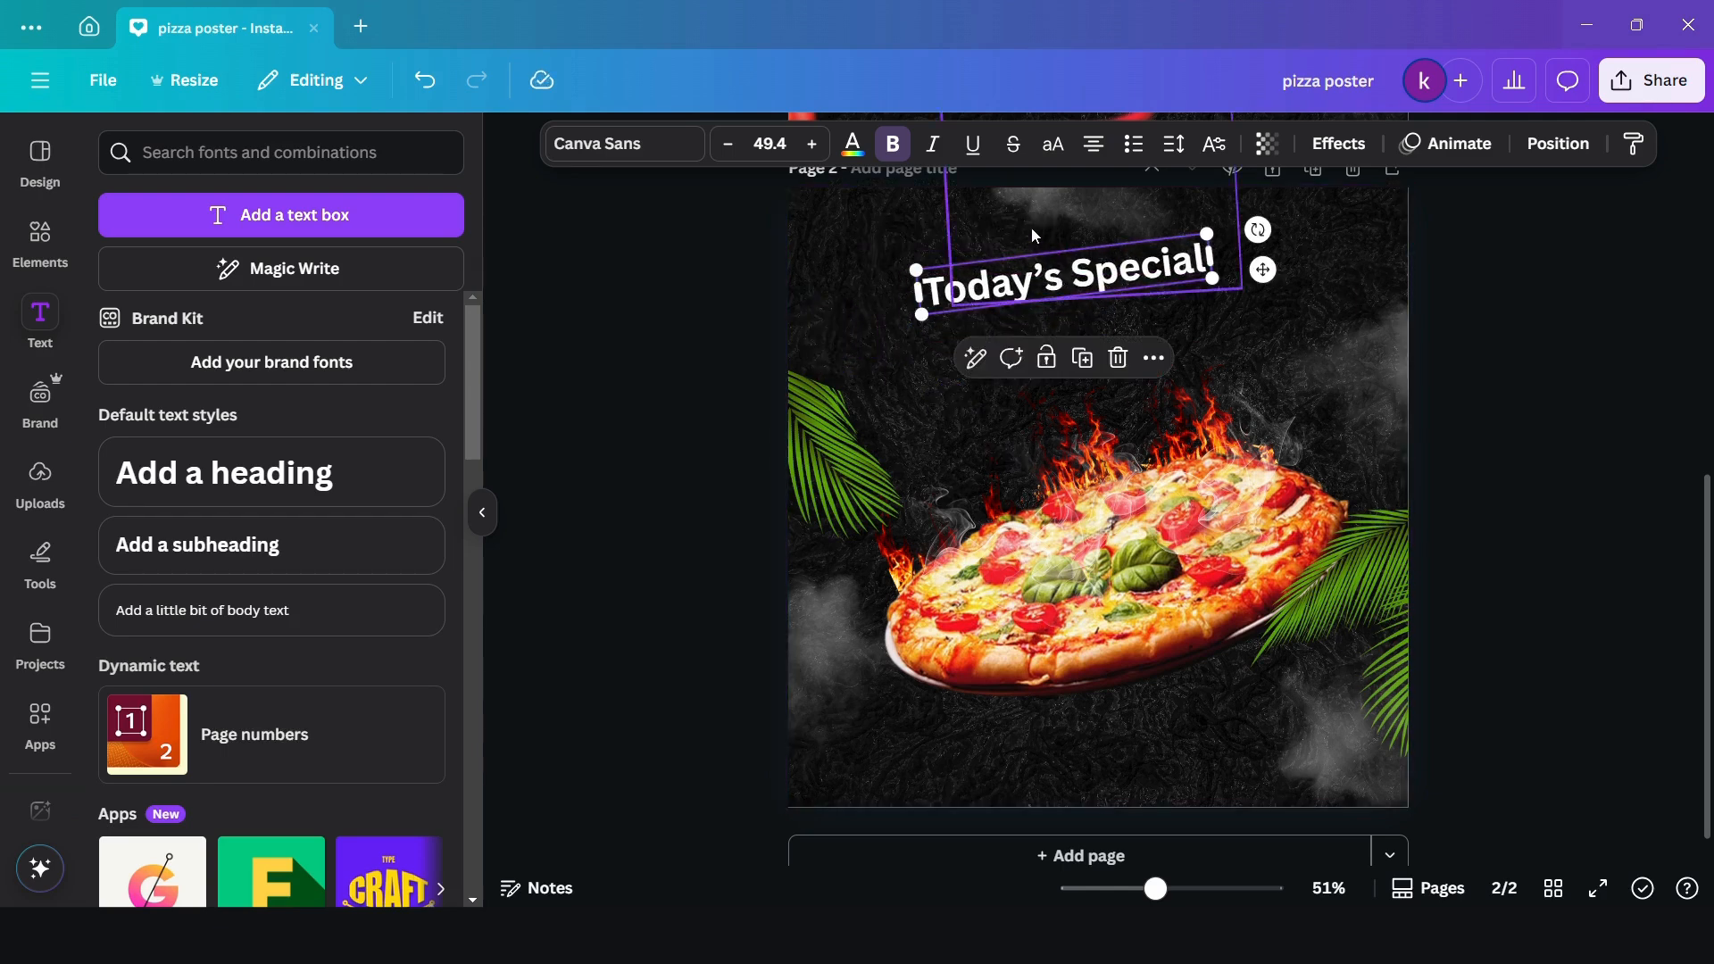
- Duplicate the "Today's Special" heading, place the copy below it, change its text to "HOT PIZZA" and narrow its text box
click(1083, 359)
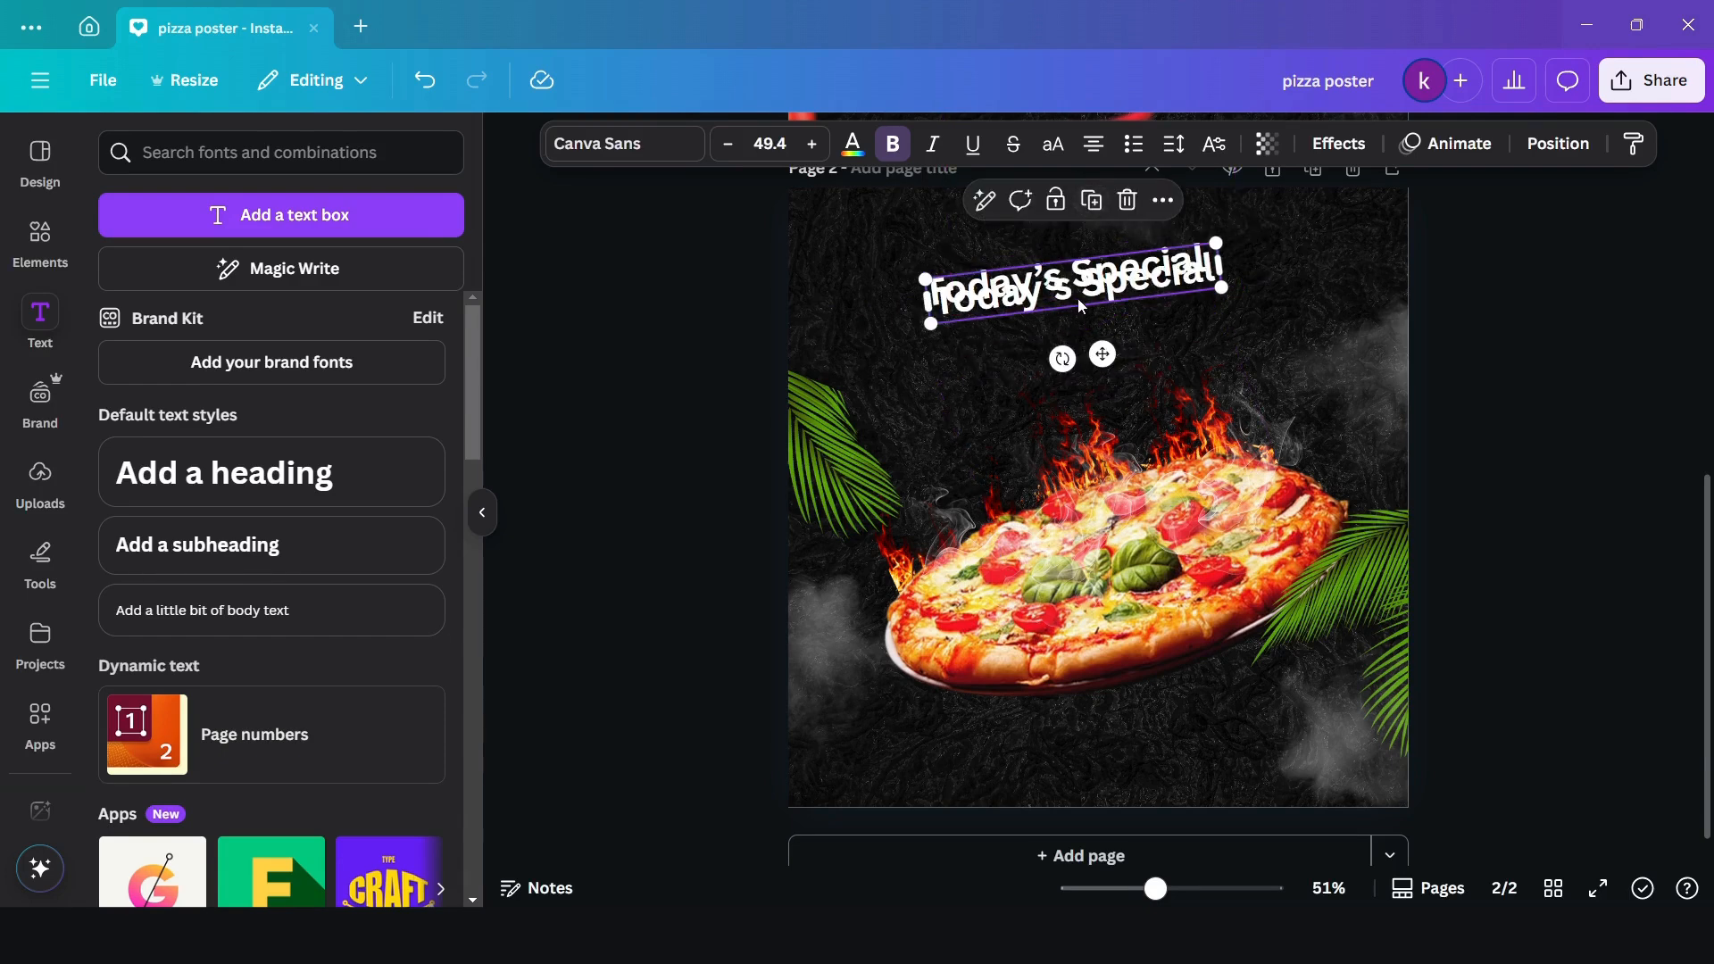
drag(1080, 297, 1085, 339)
click(1085, 339)
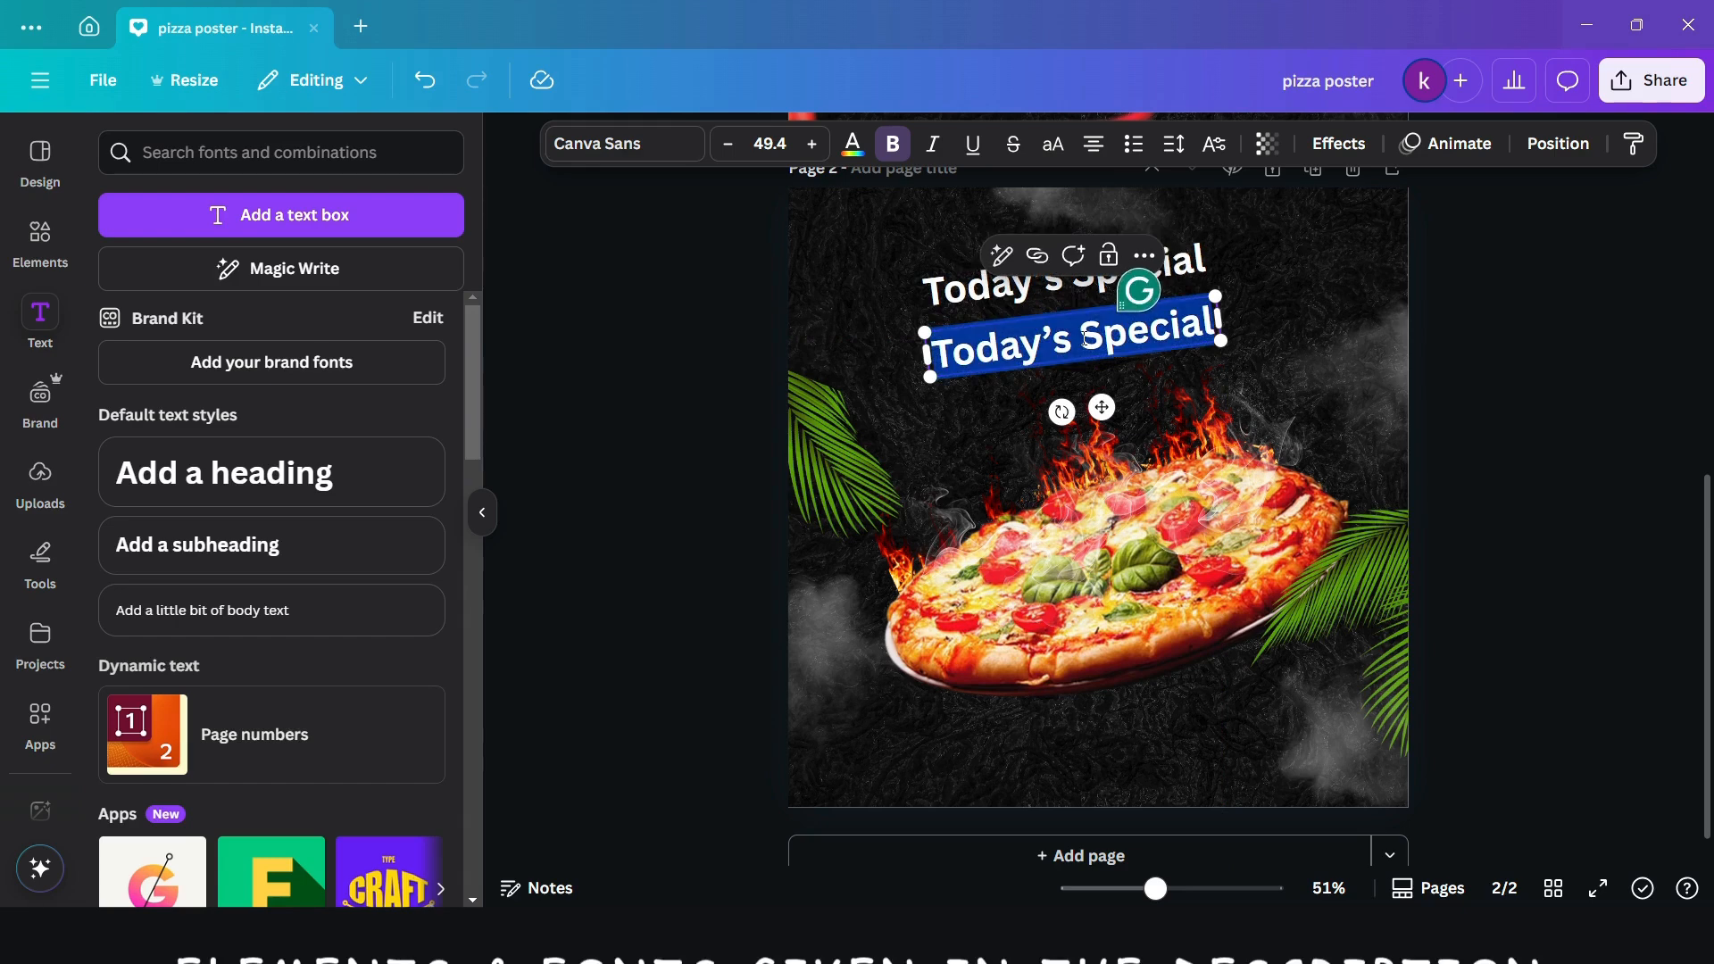
text(HOT)
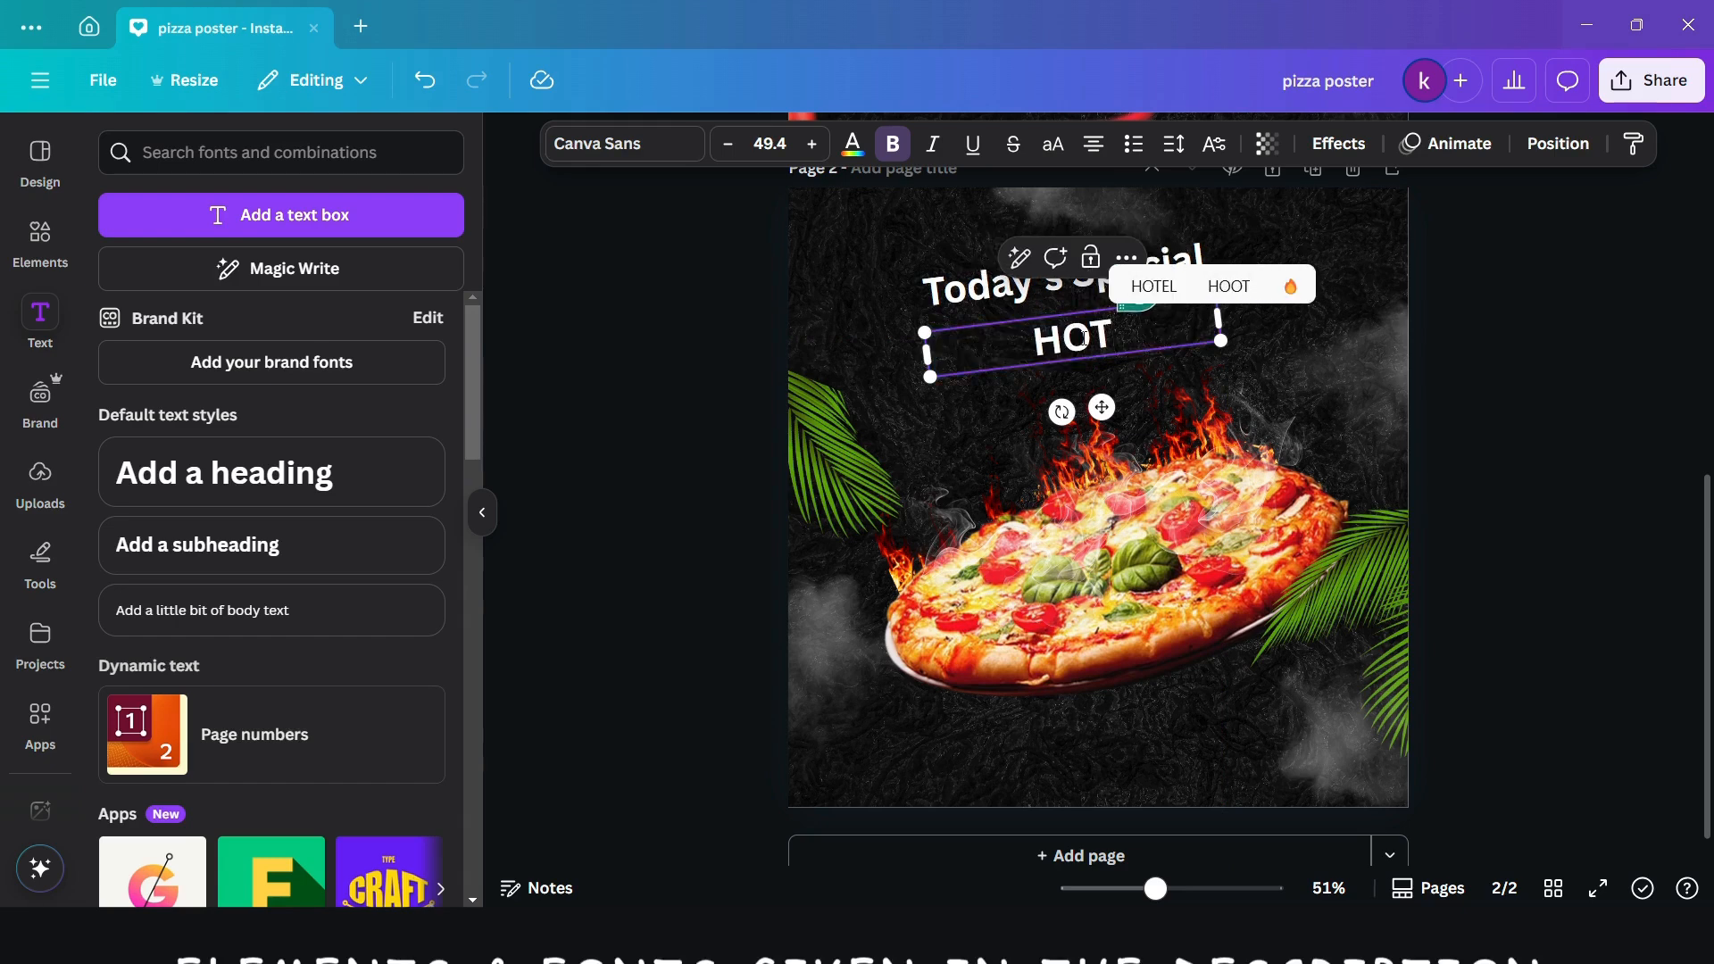
text( PIZZ)
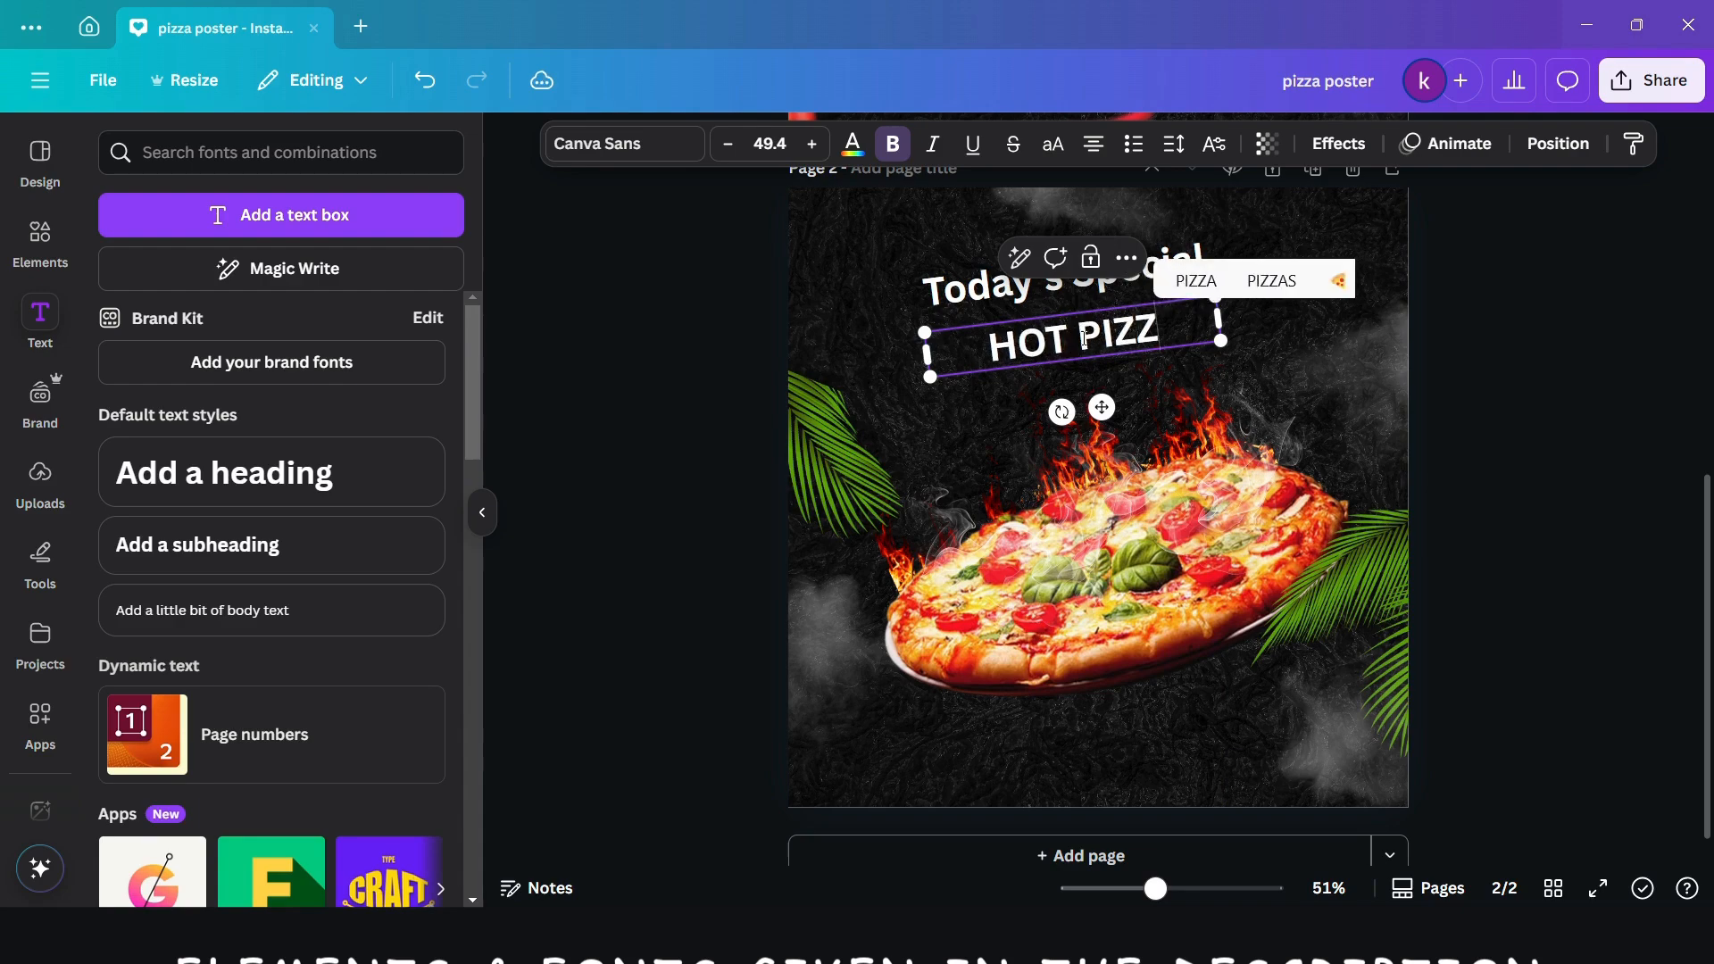
text(A)
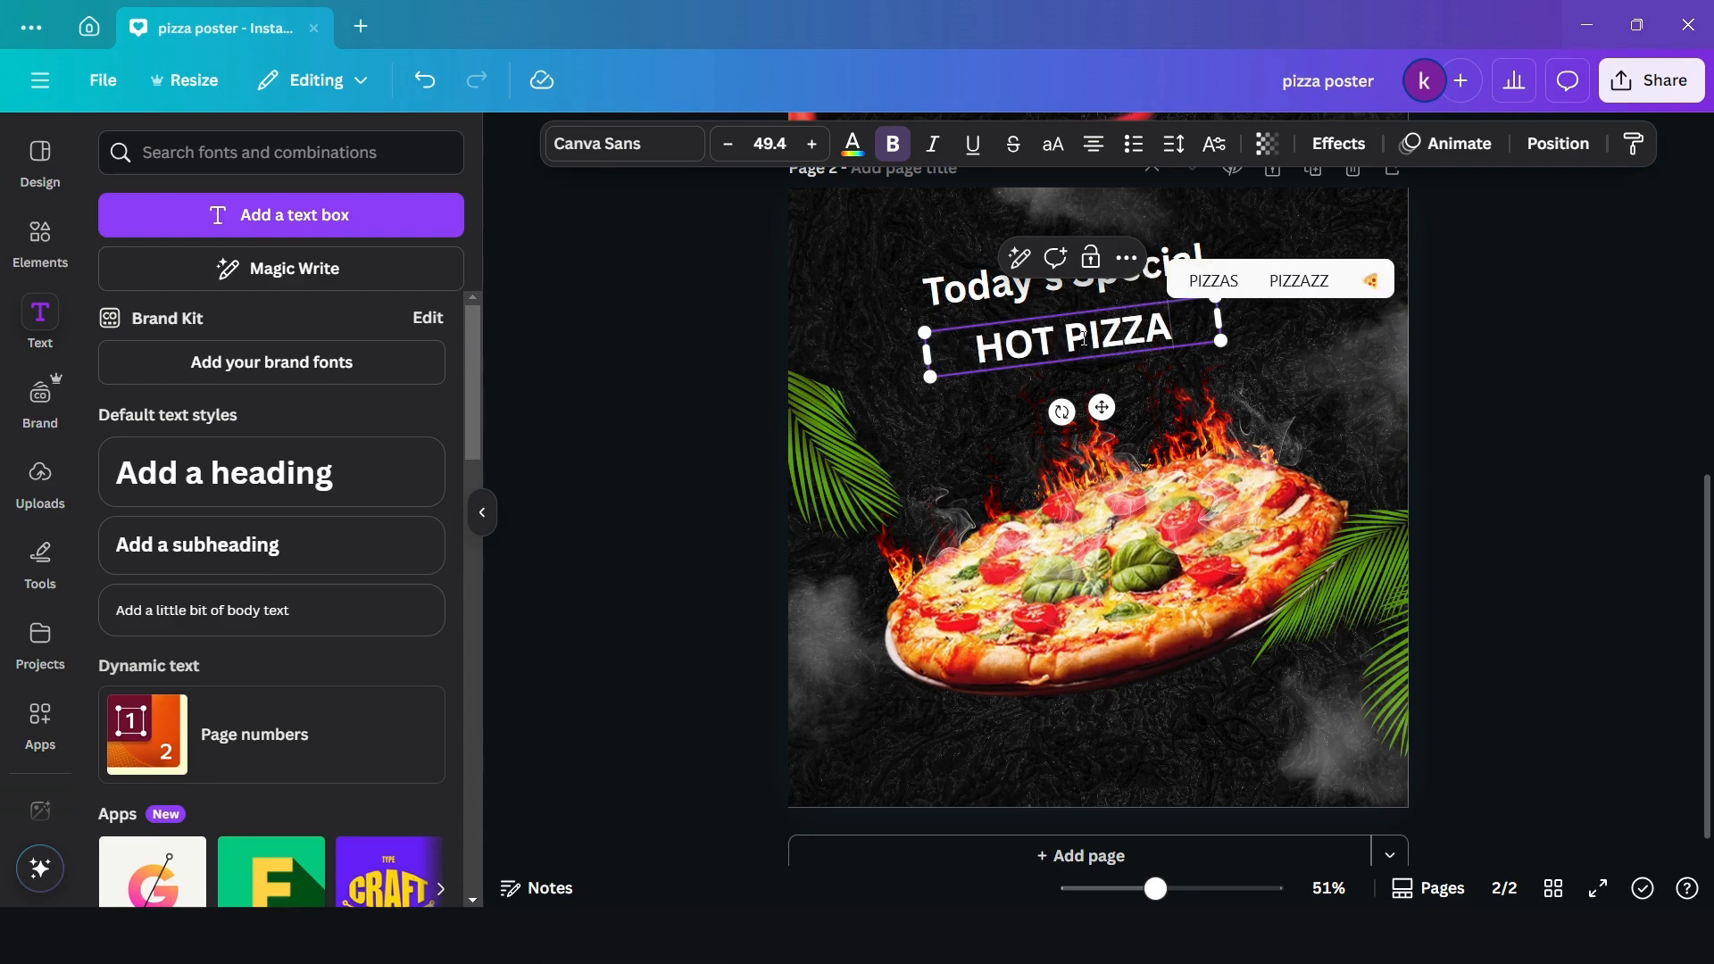
drag(1228, 319, 1151, 333)
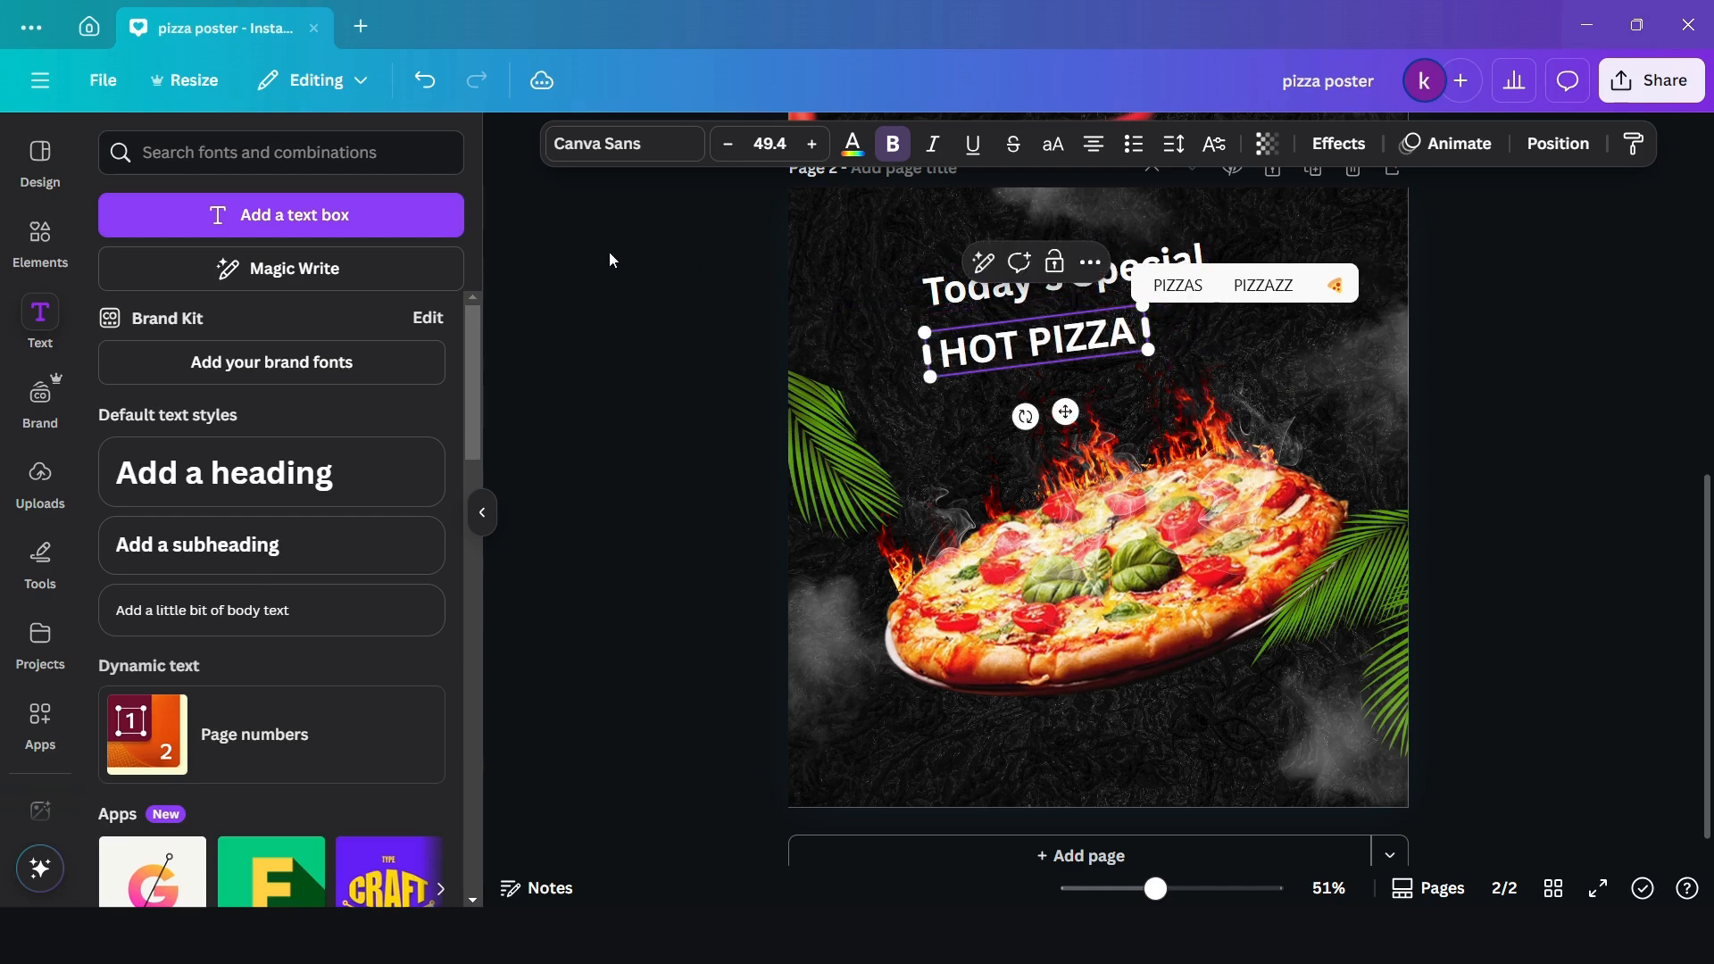
- Set the "HOT PIZZA" text in the Zuume Rough Bold font and enlarge it to size 120
click(611, 151)
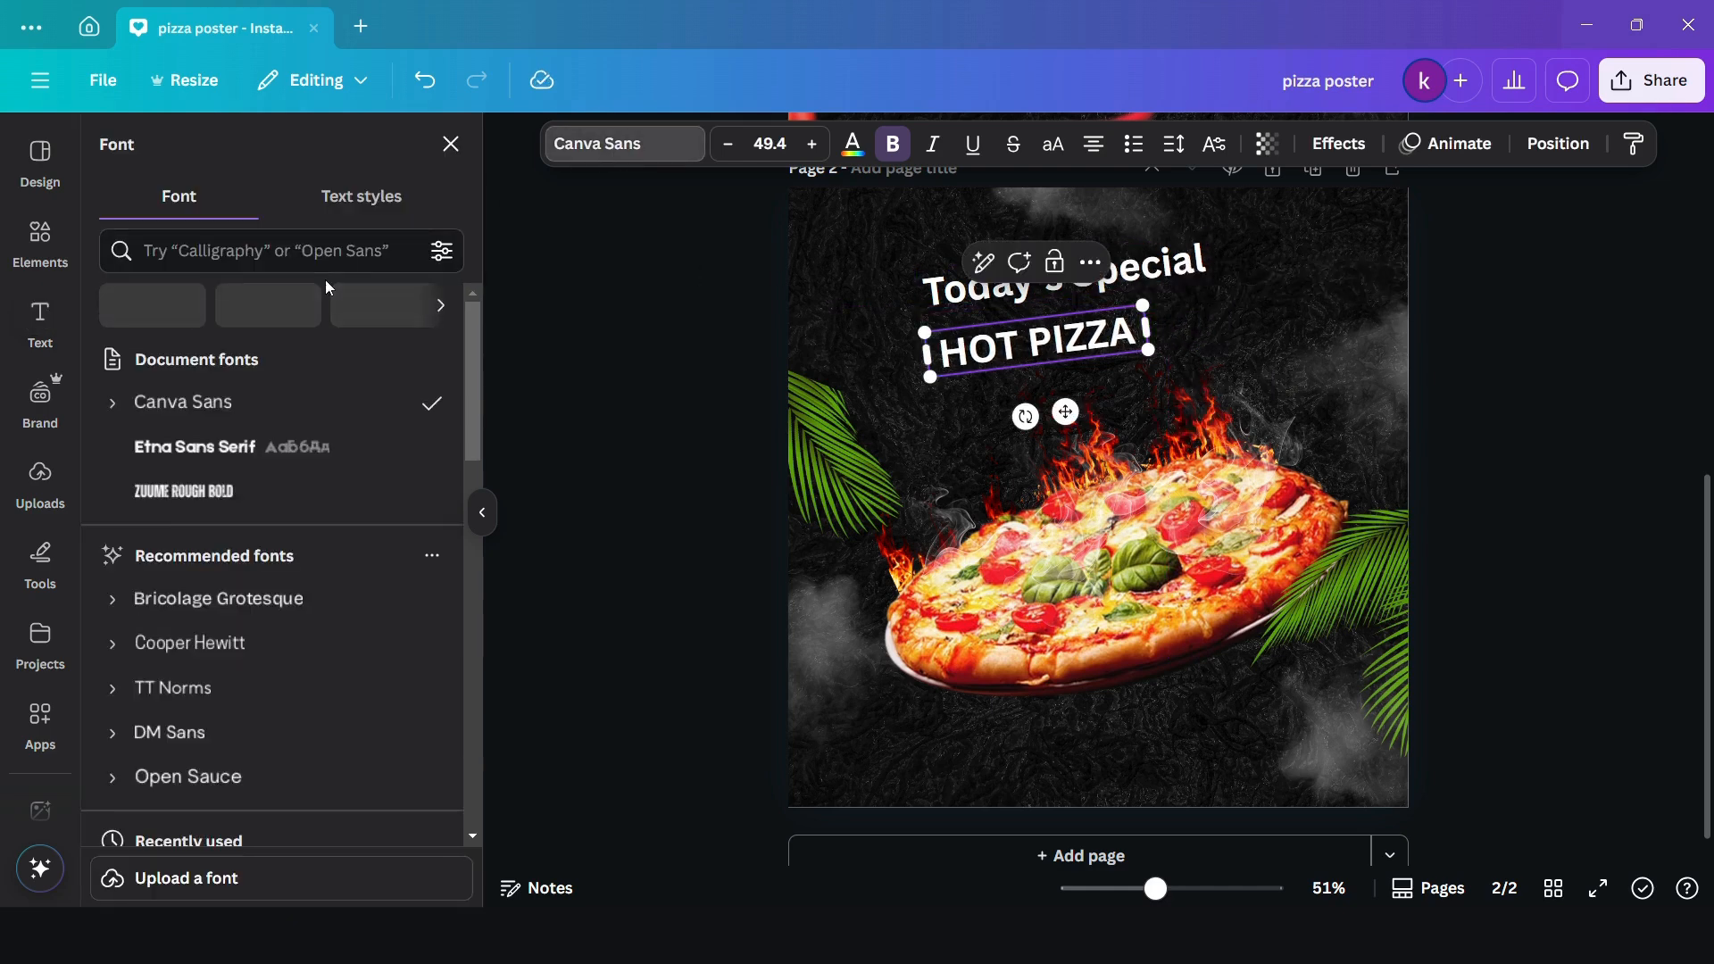
click(214, 493)
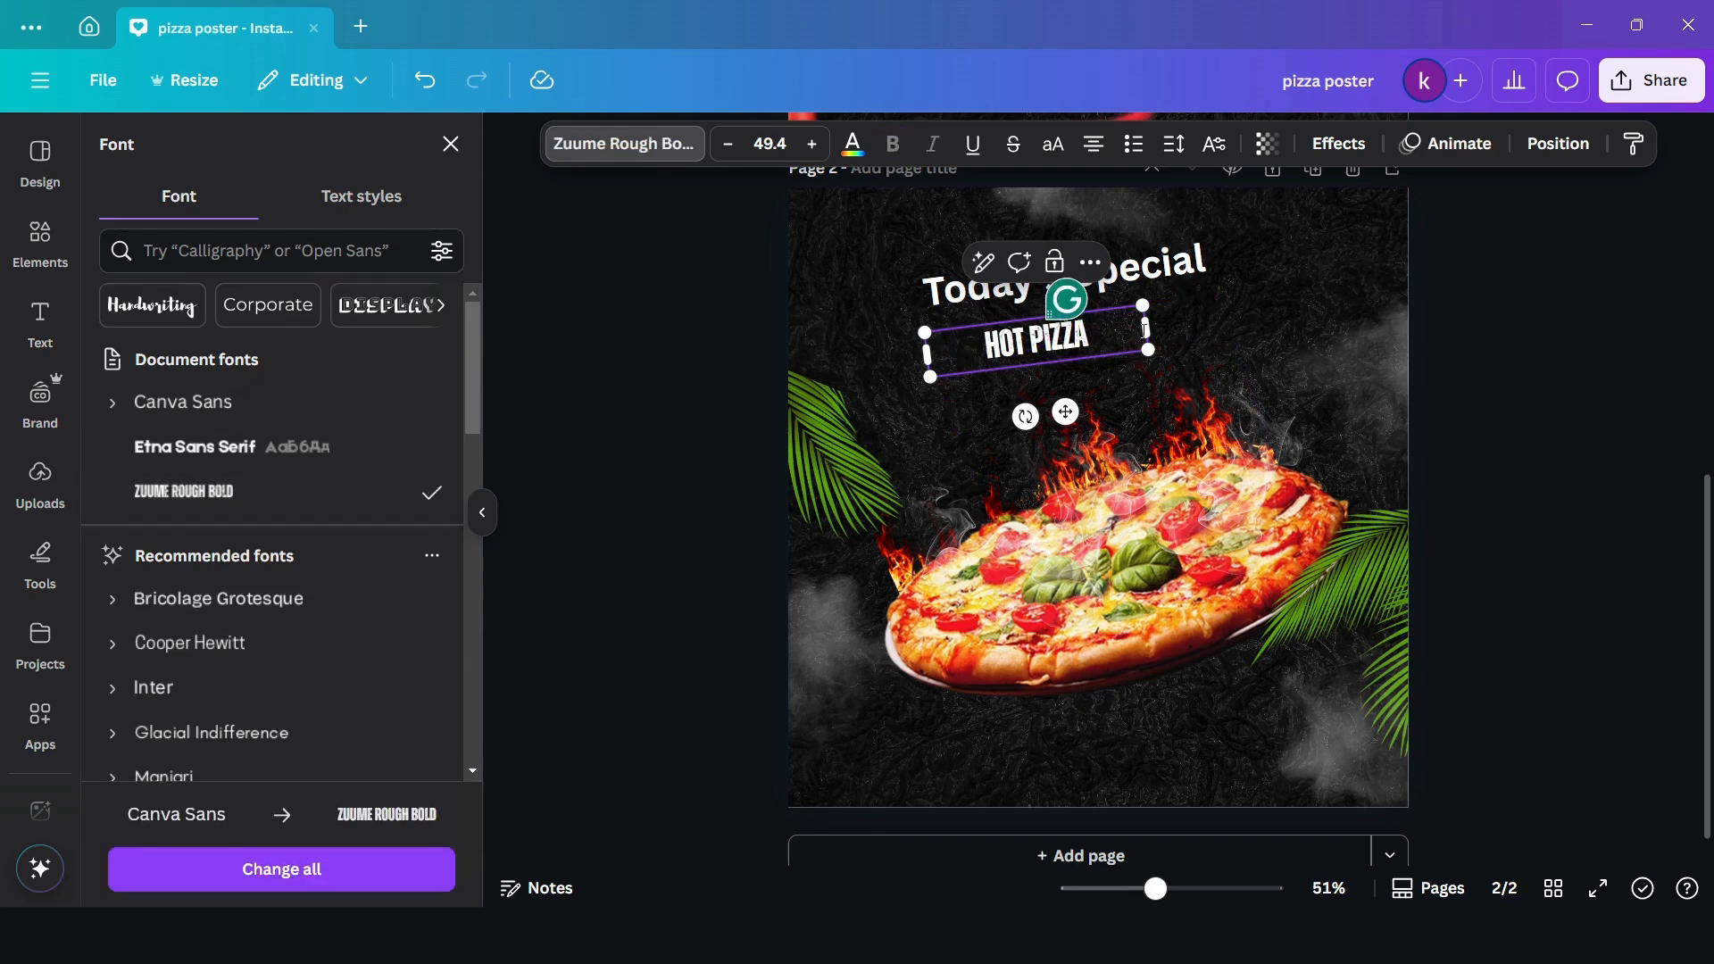
drag(1131, 331, 1241, 228)
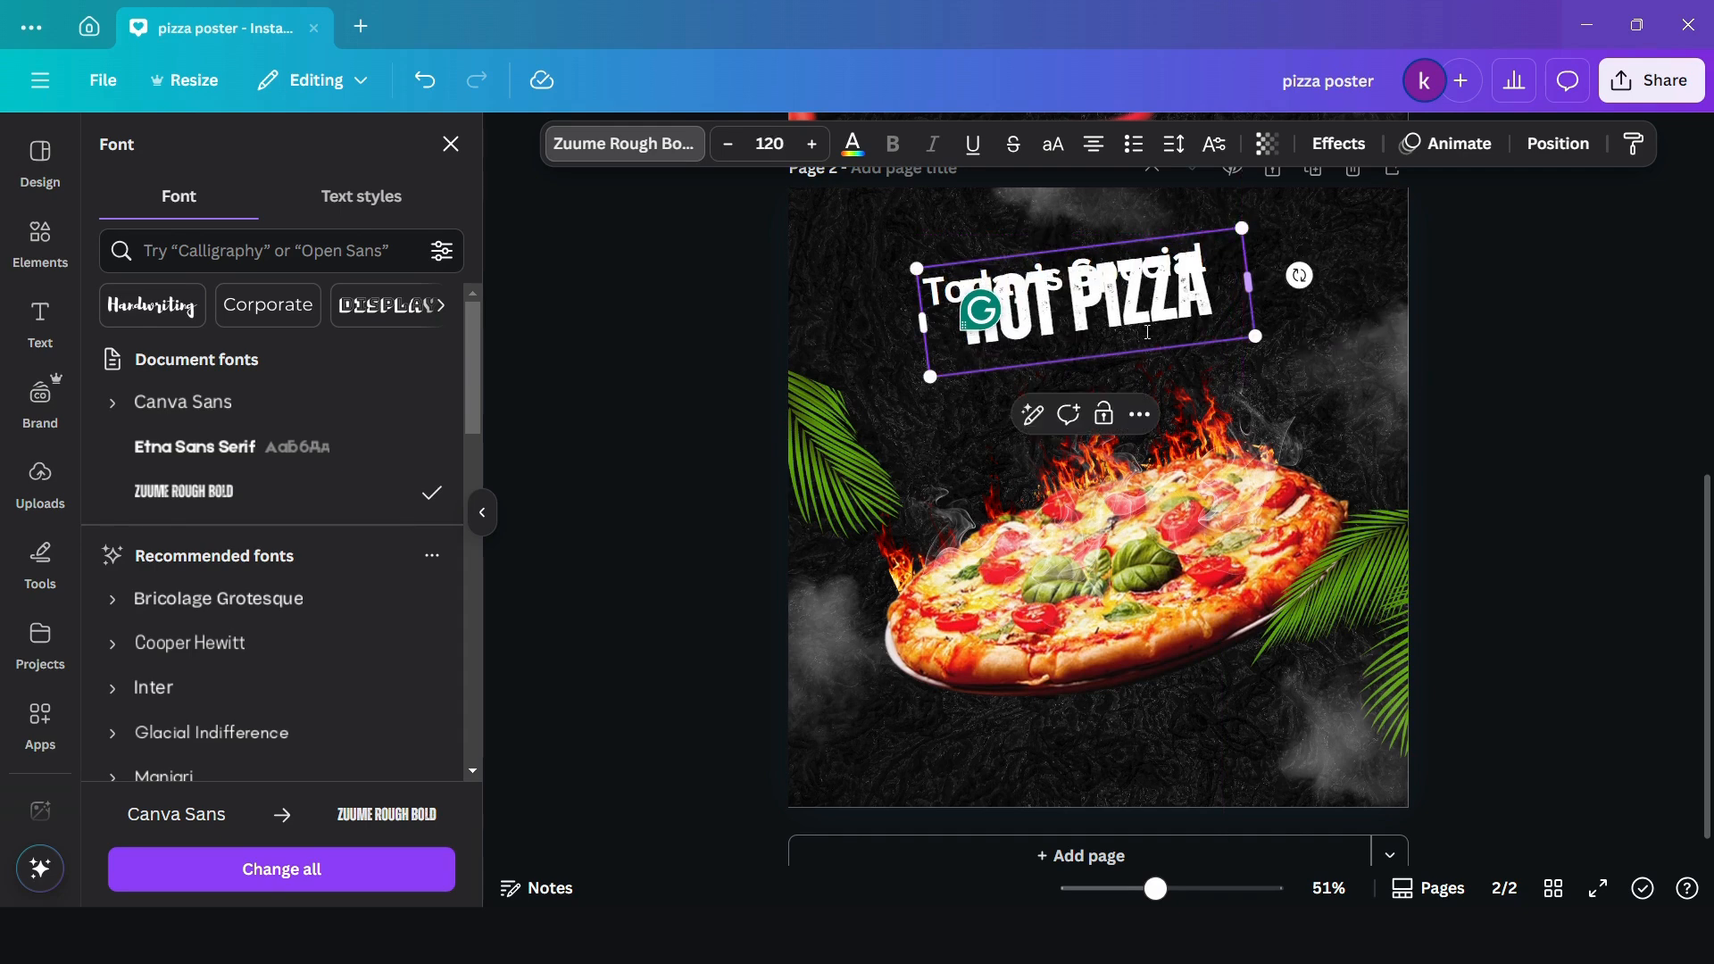
- Set the letter spacing of the "HOT PIZZA" text to 68
click(1173, 144)
drag(1096, 243, 1107, 246)
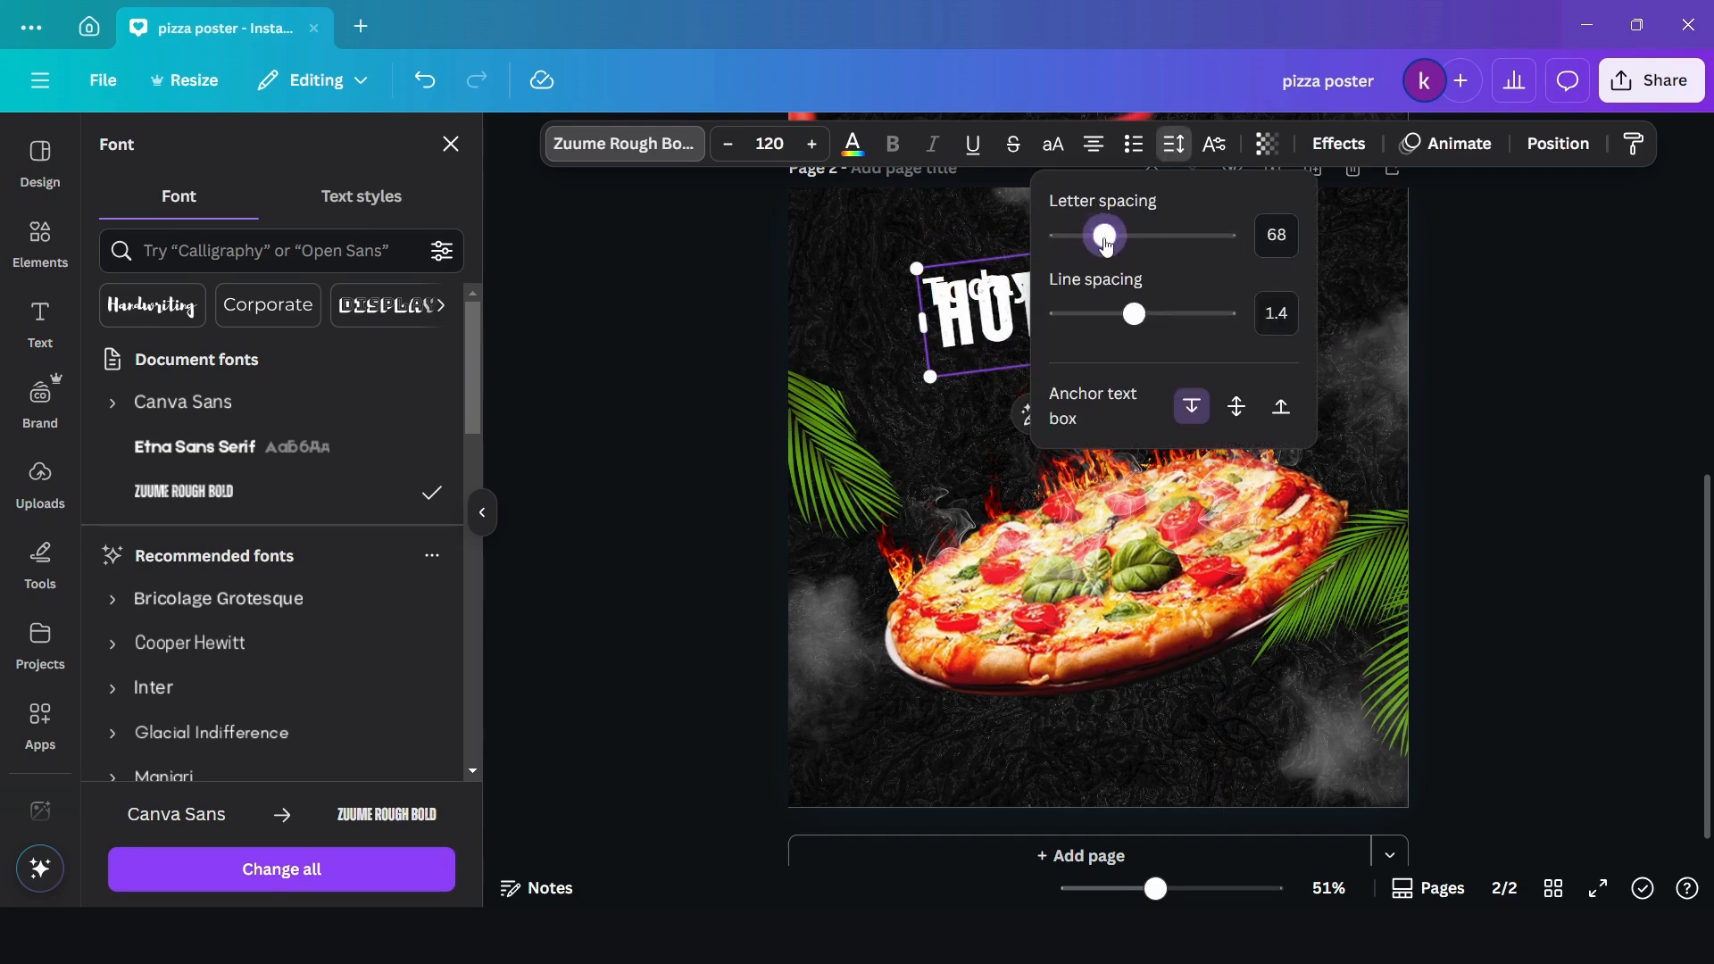
click(1503, 375)
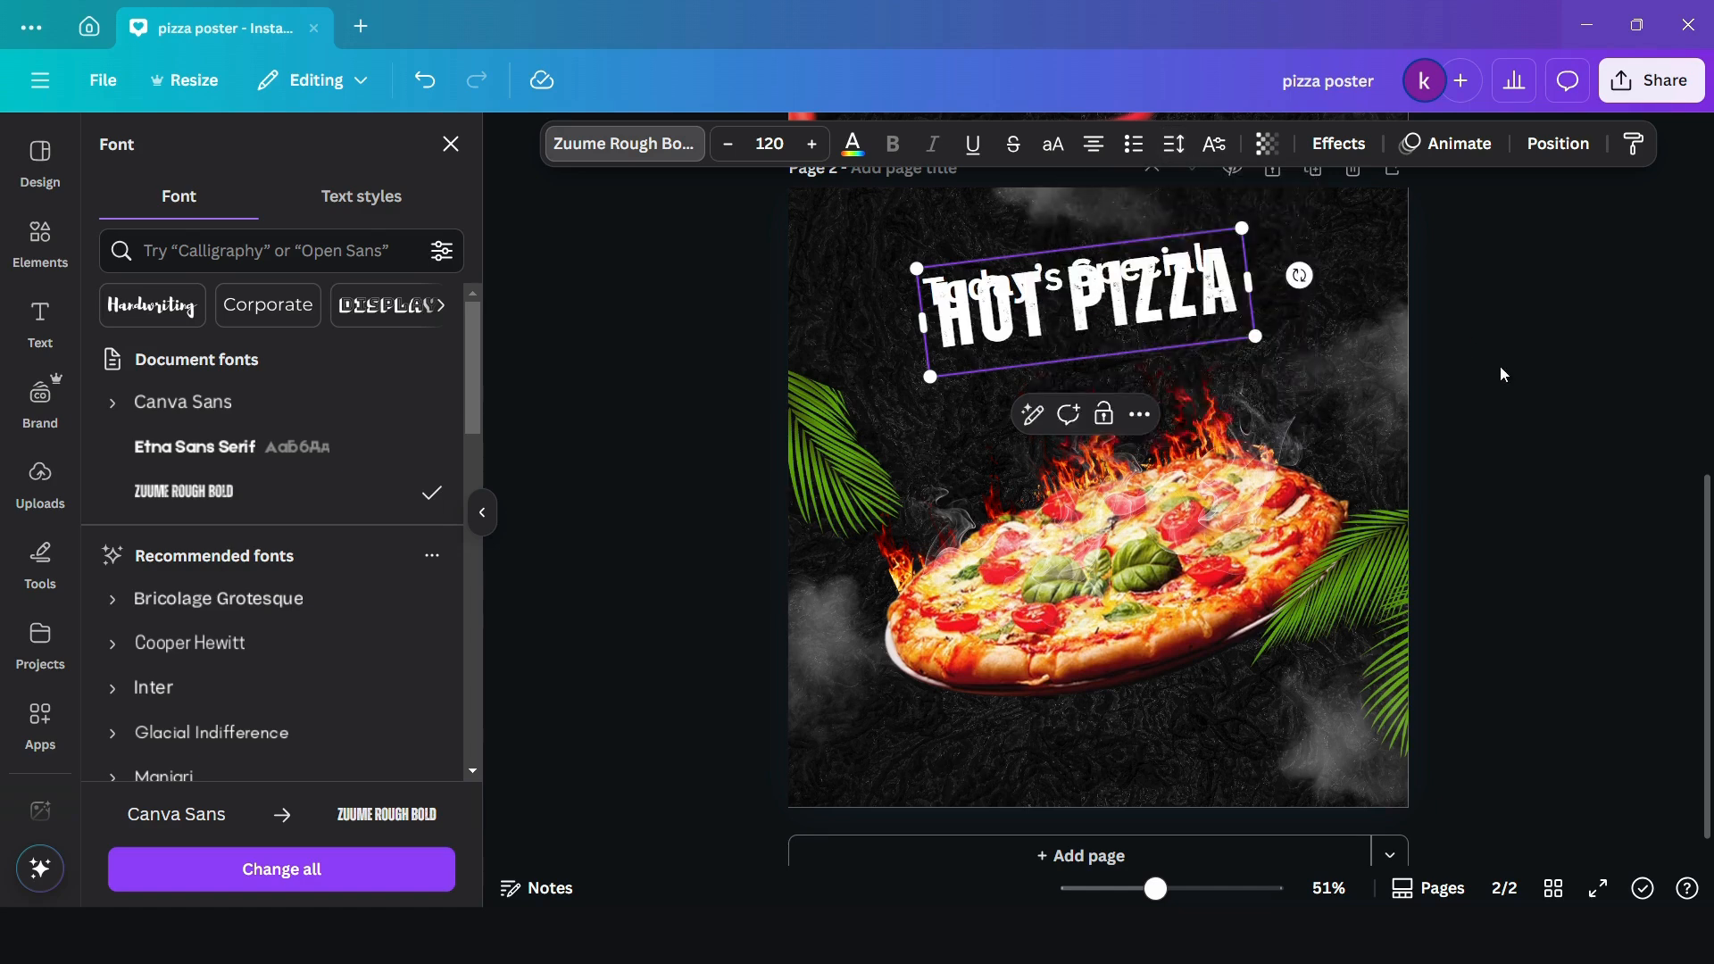
click(1545, 448)
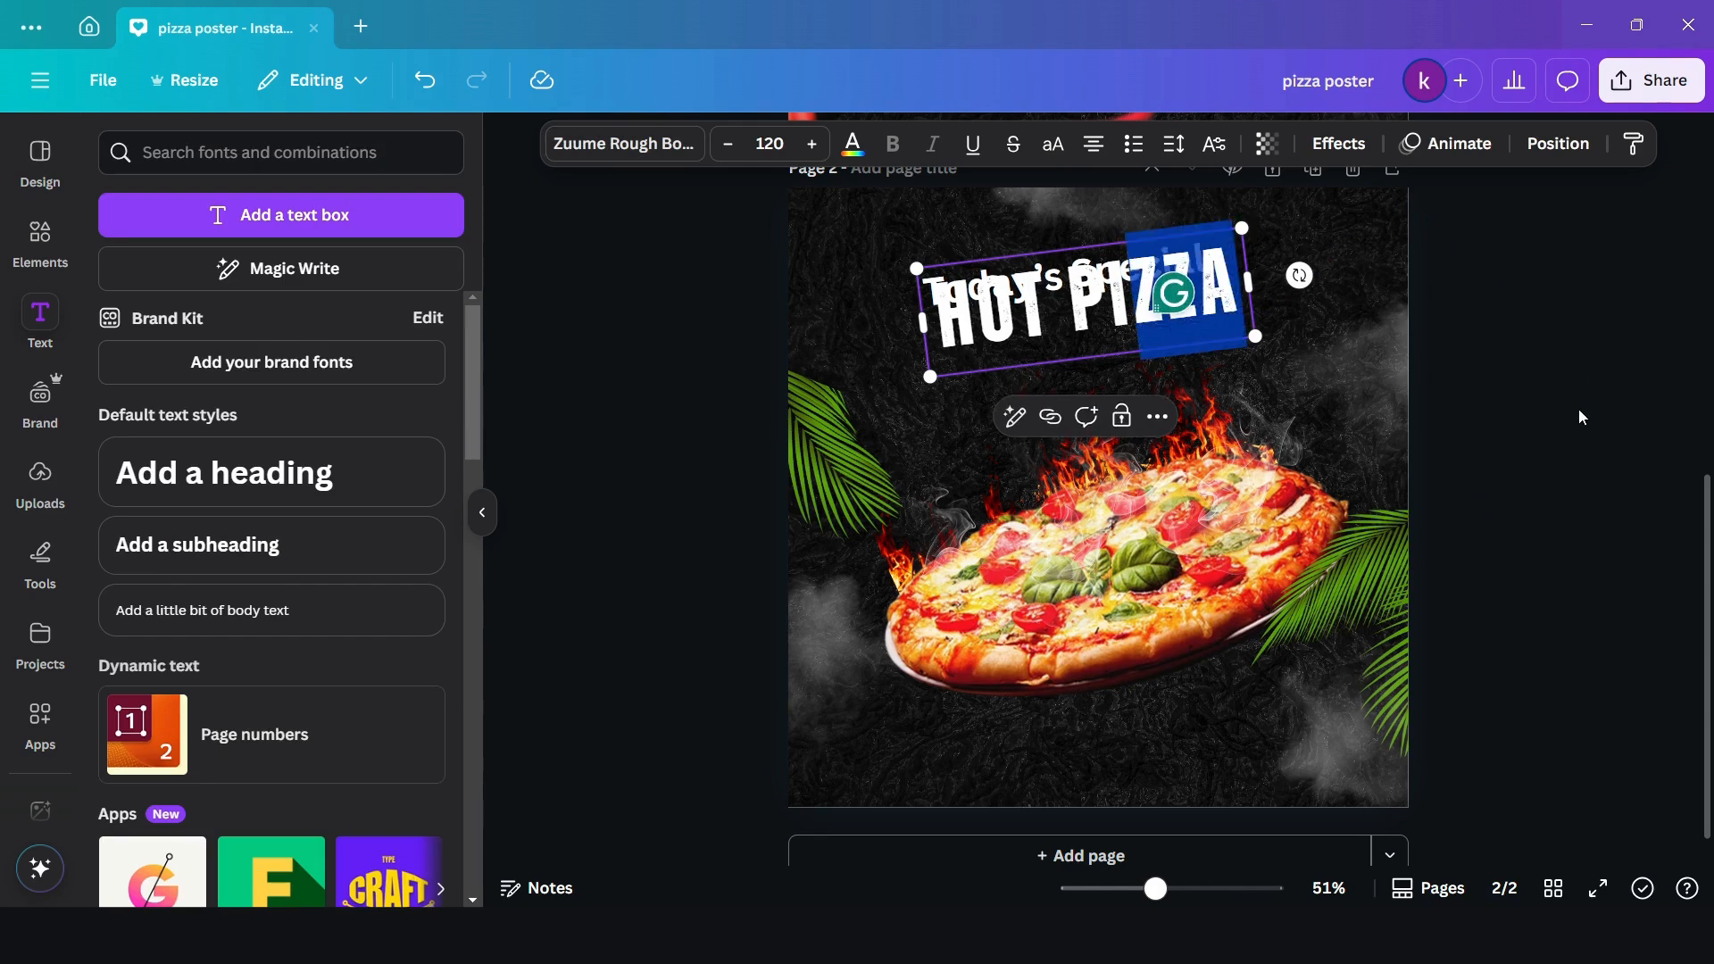
click(1577, 414)
- Move "HOT PIZZA" below the "Today's Special" heading, enlarge it to size 149 and center it above the pizza
drag(1056, 319, 1049, 368)
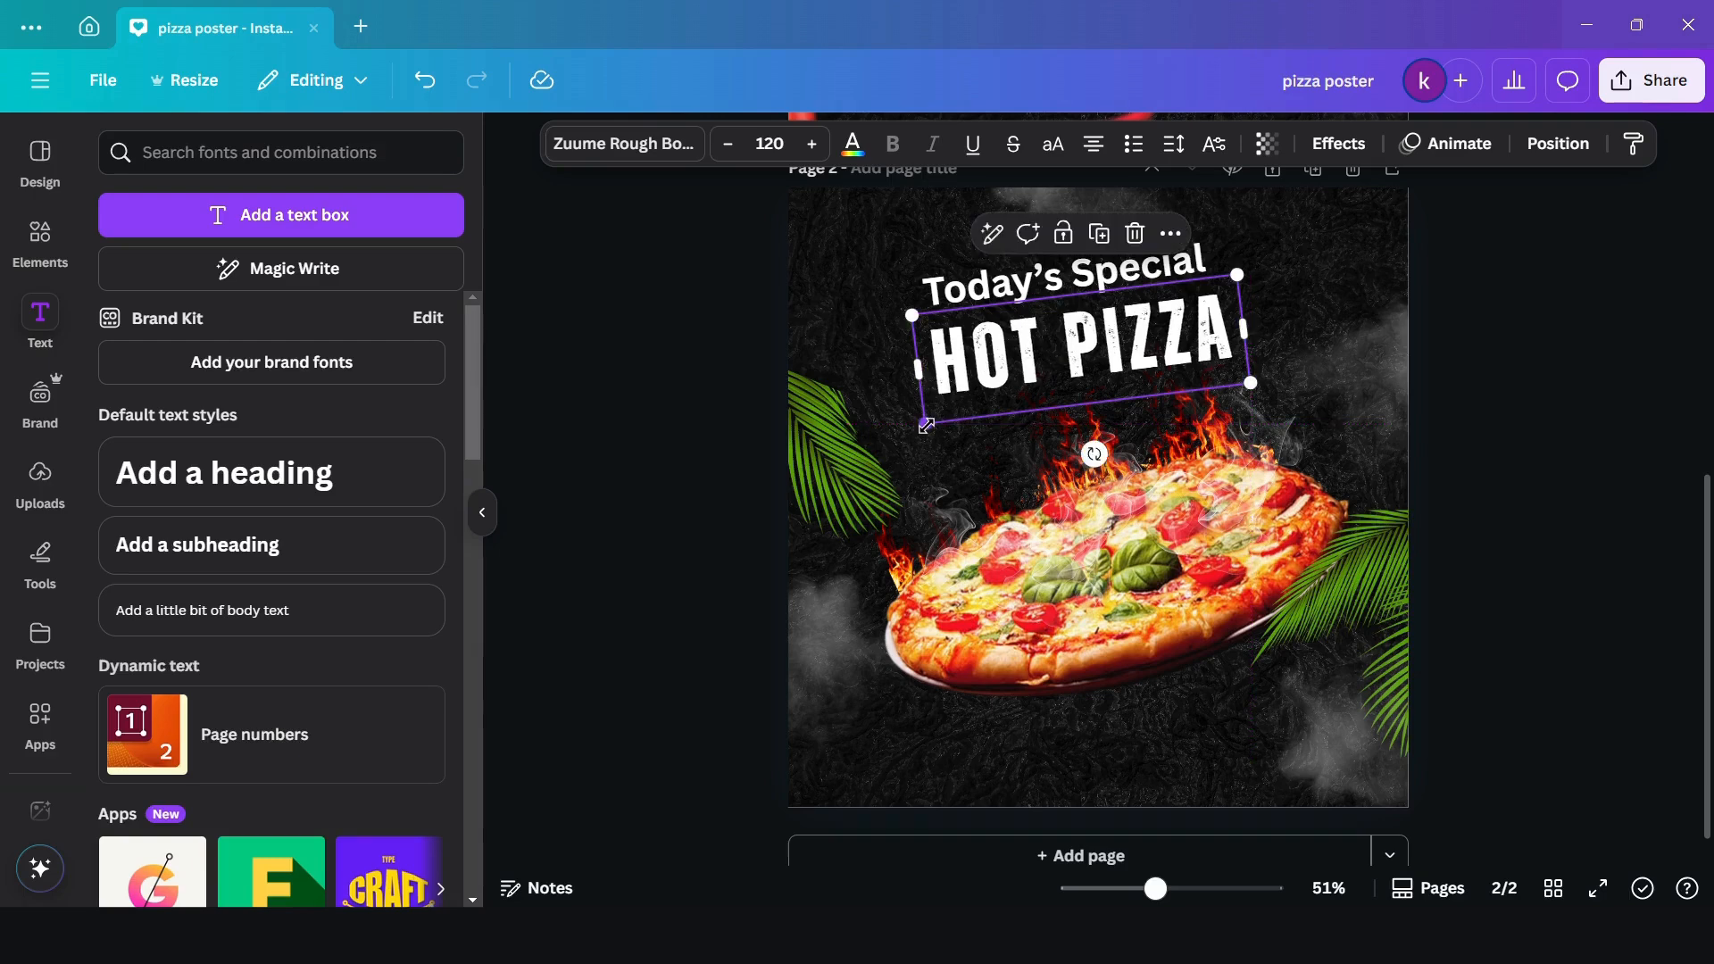
drag(923, 428, 883, 444)
drag(1078, 404, 1093, 414)
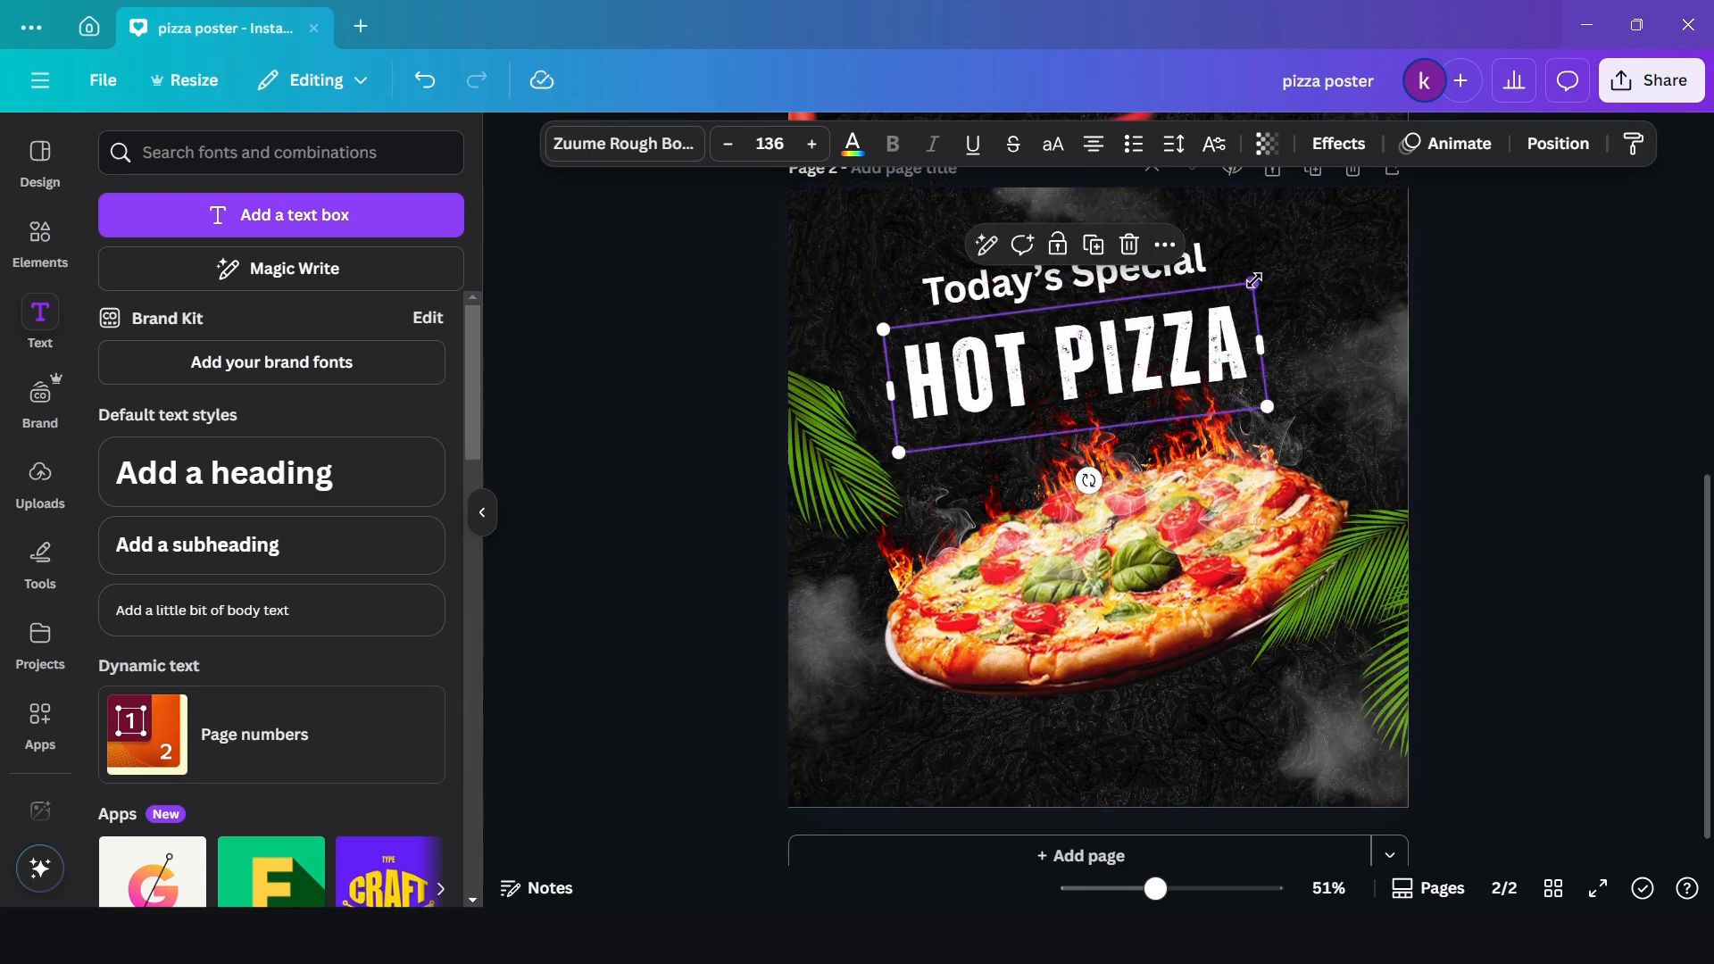
drag(1278, 258, 1310, 243)
drag(1037, 398, 1045, 398)
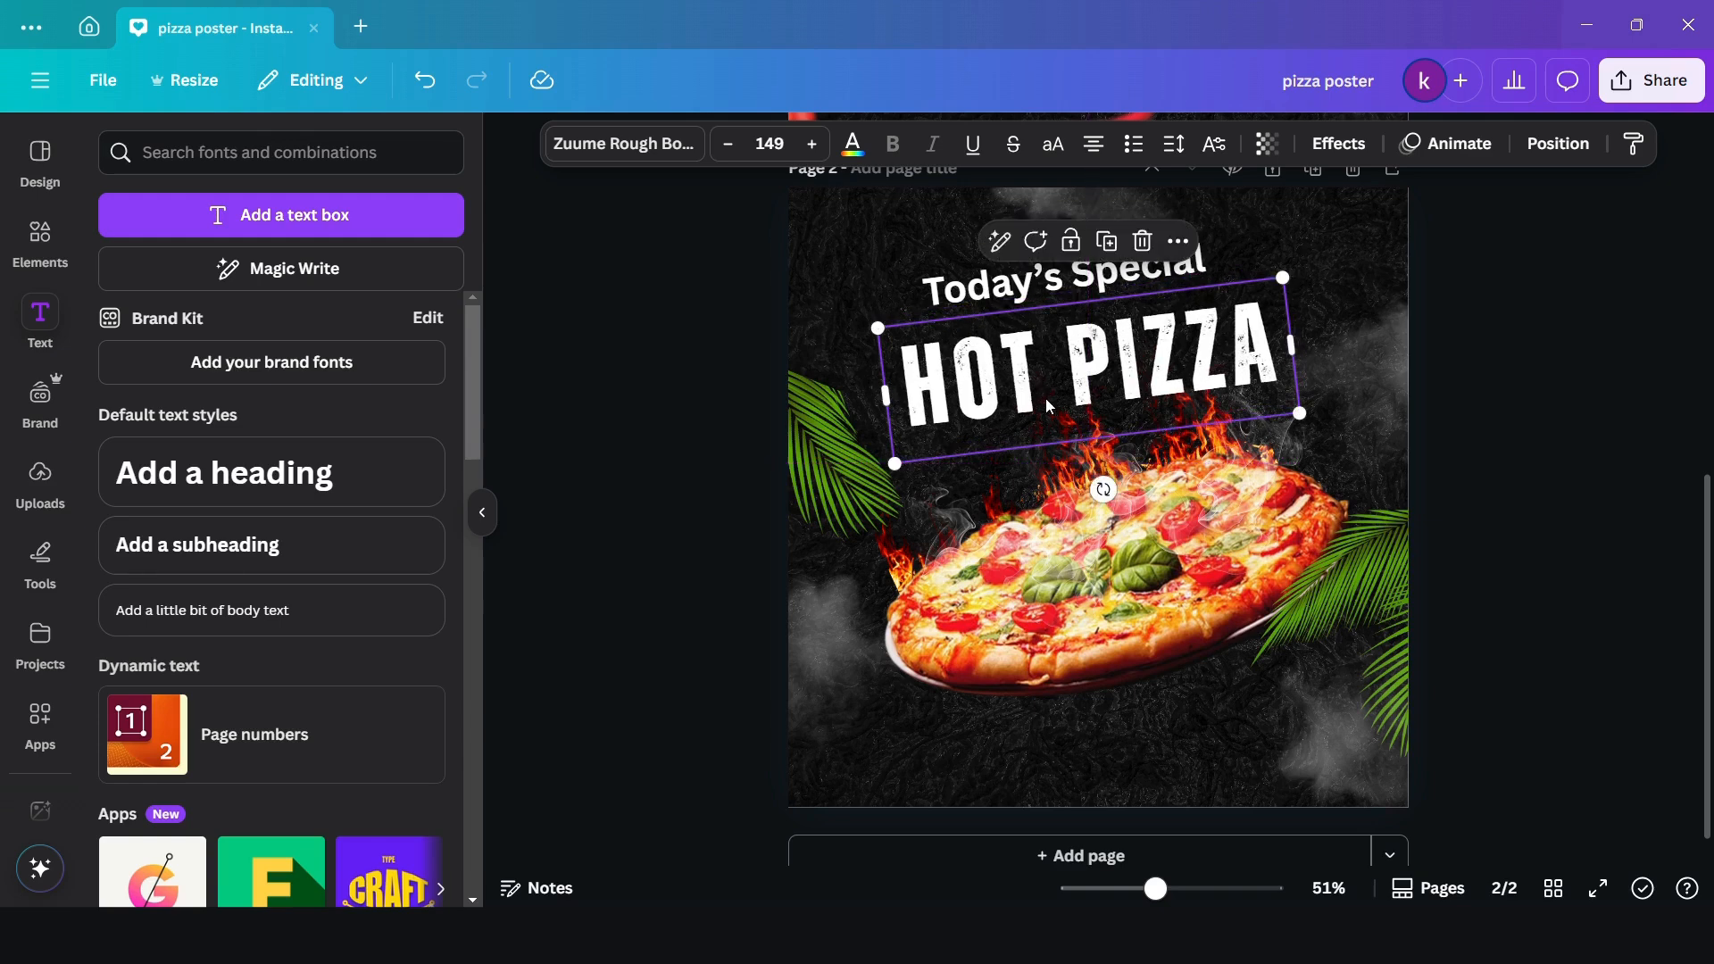
- Change the "Today's Special" heading to the Etna Sans Serif font with letter spacing 63
click(999, 286)
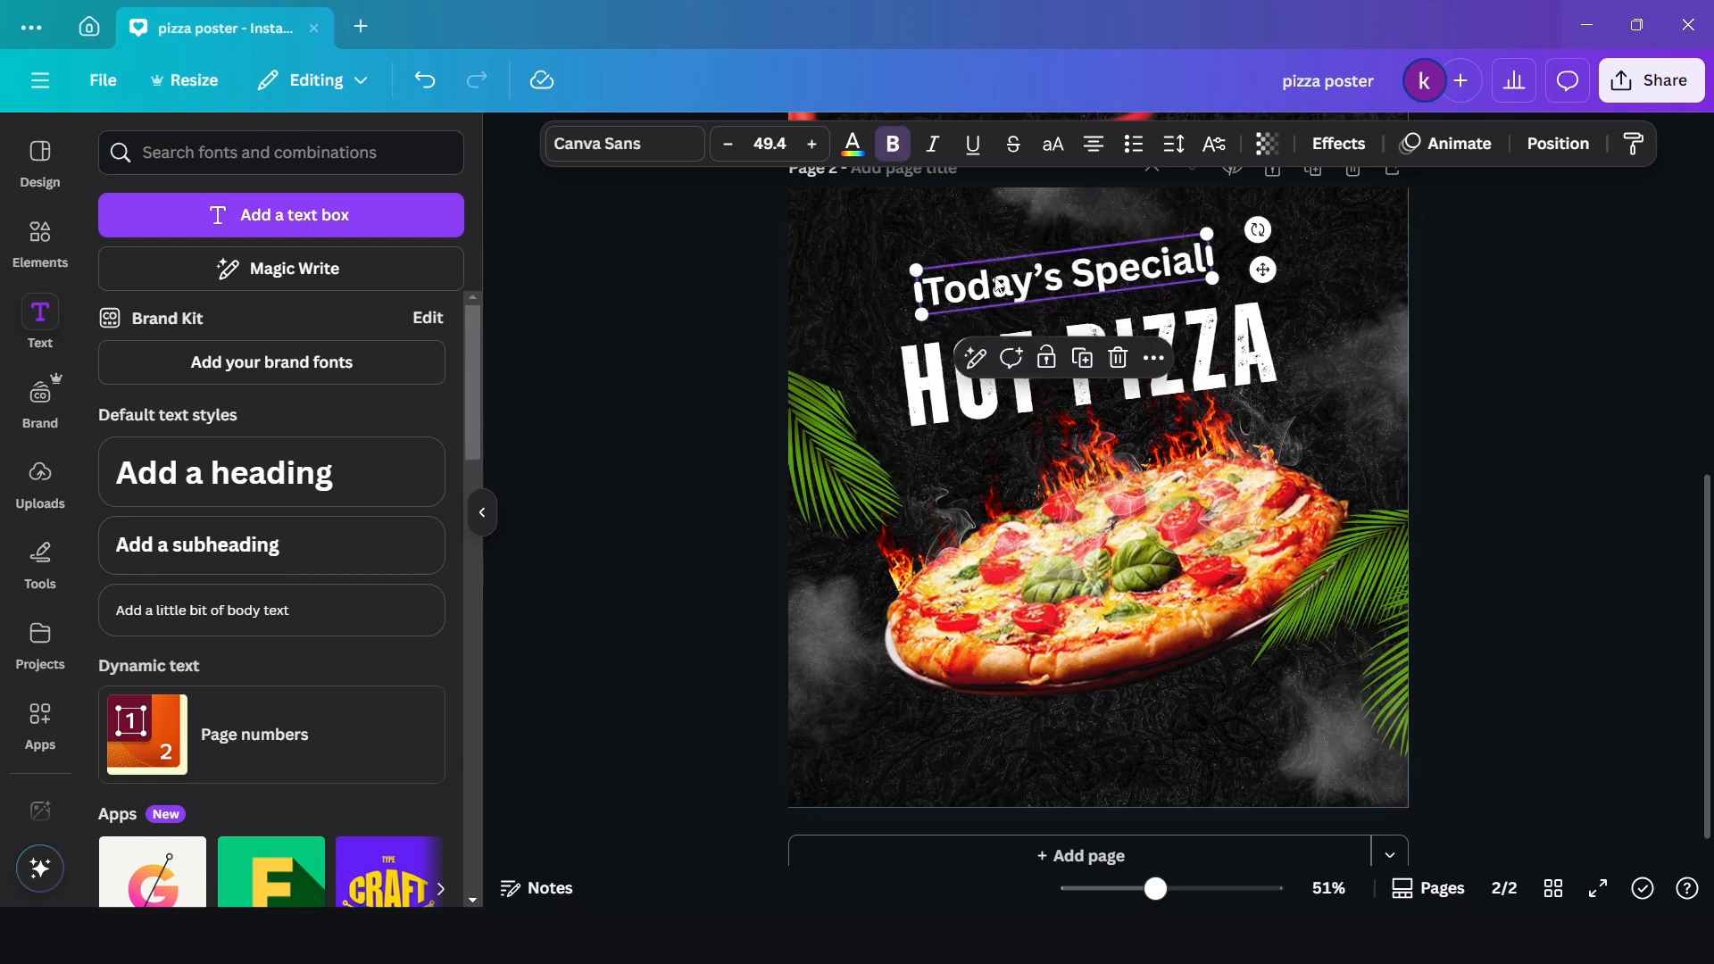
click(639, 149)
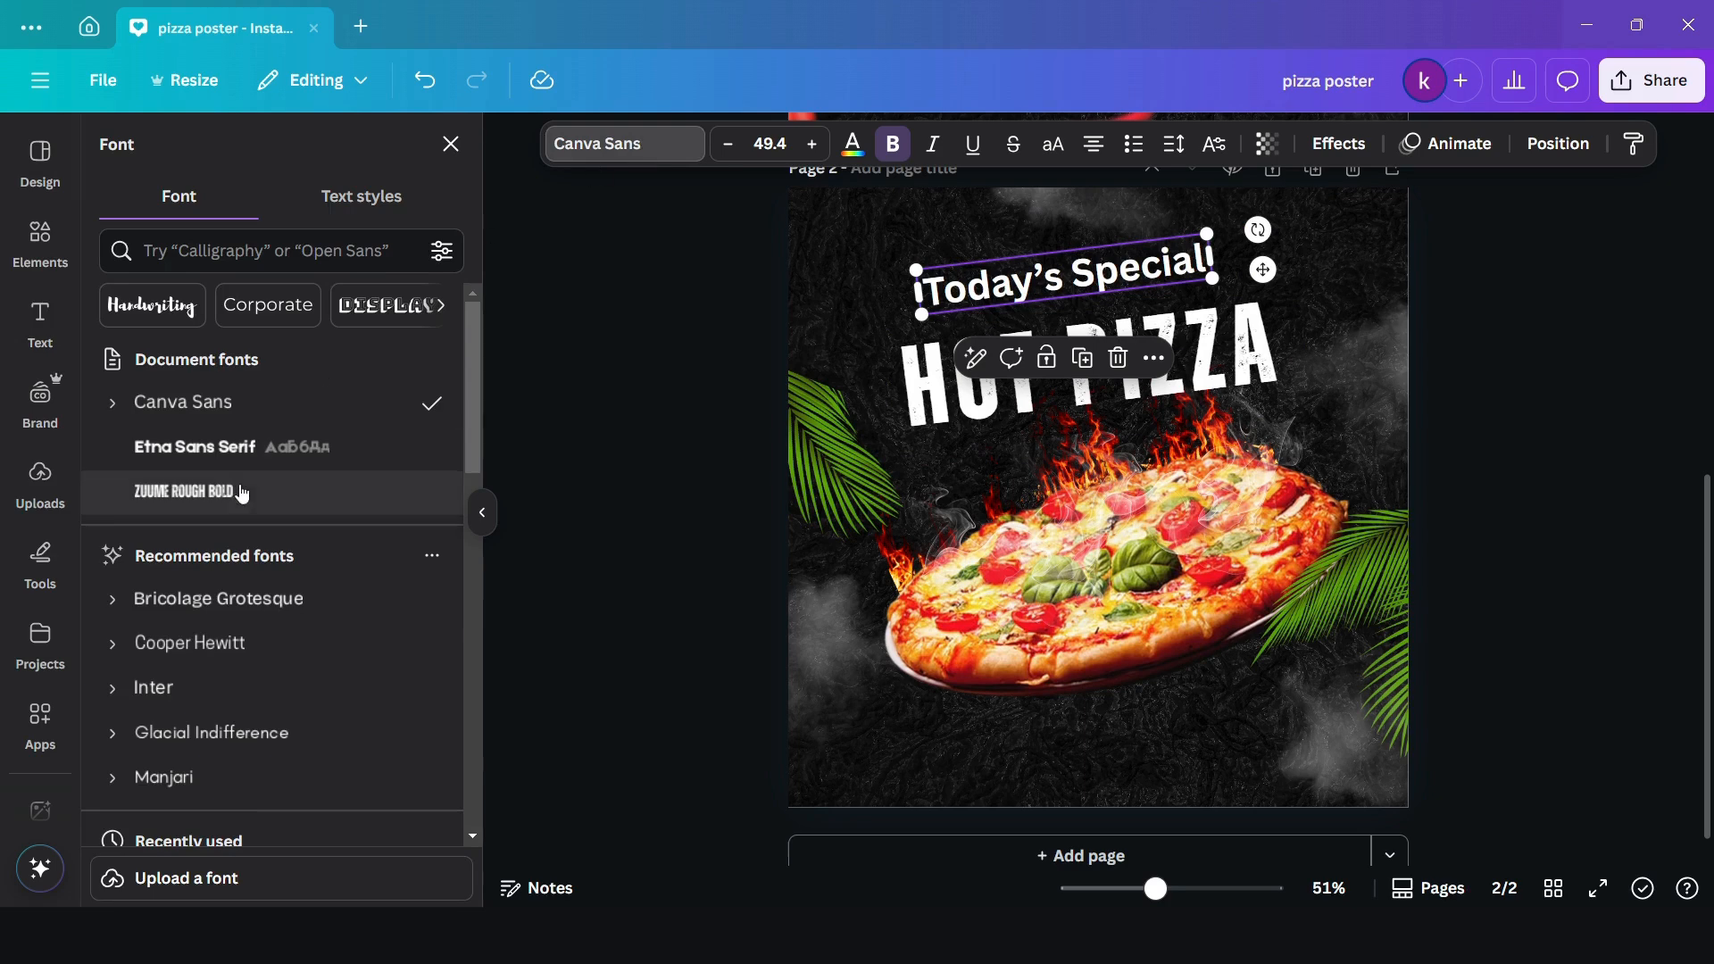
click(230, 459)
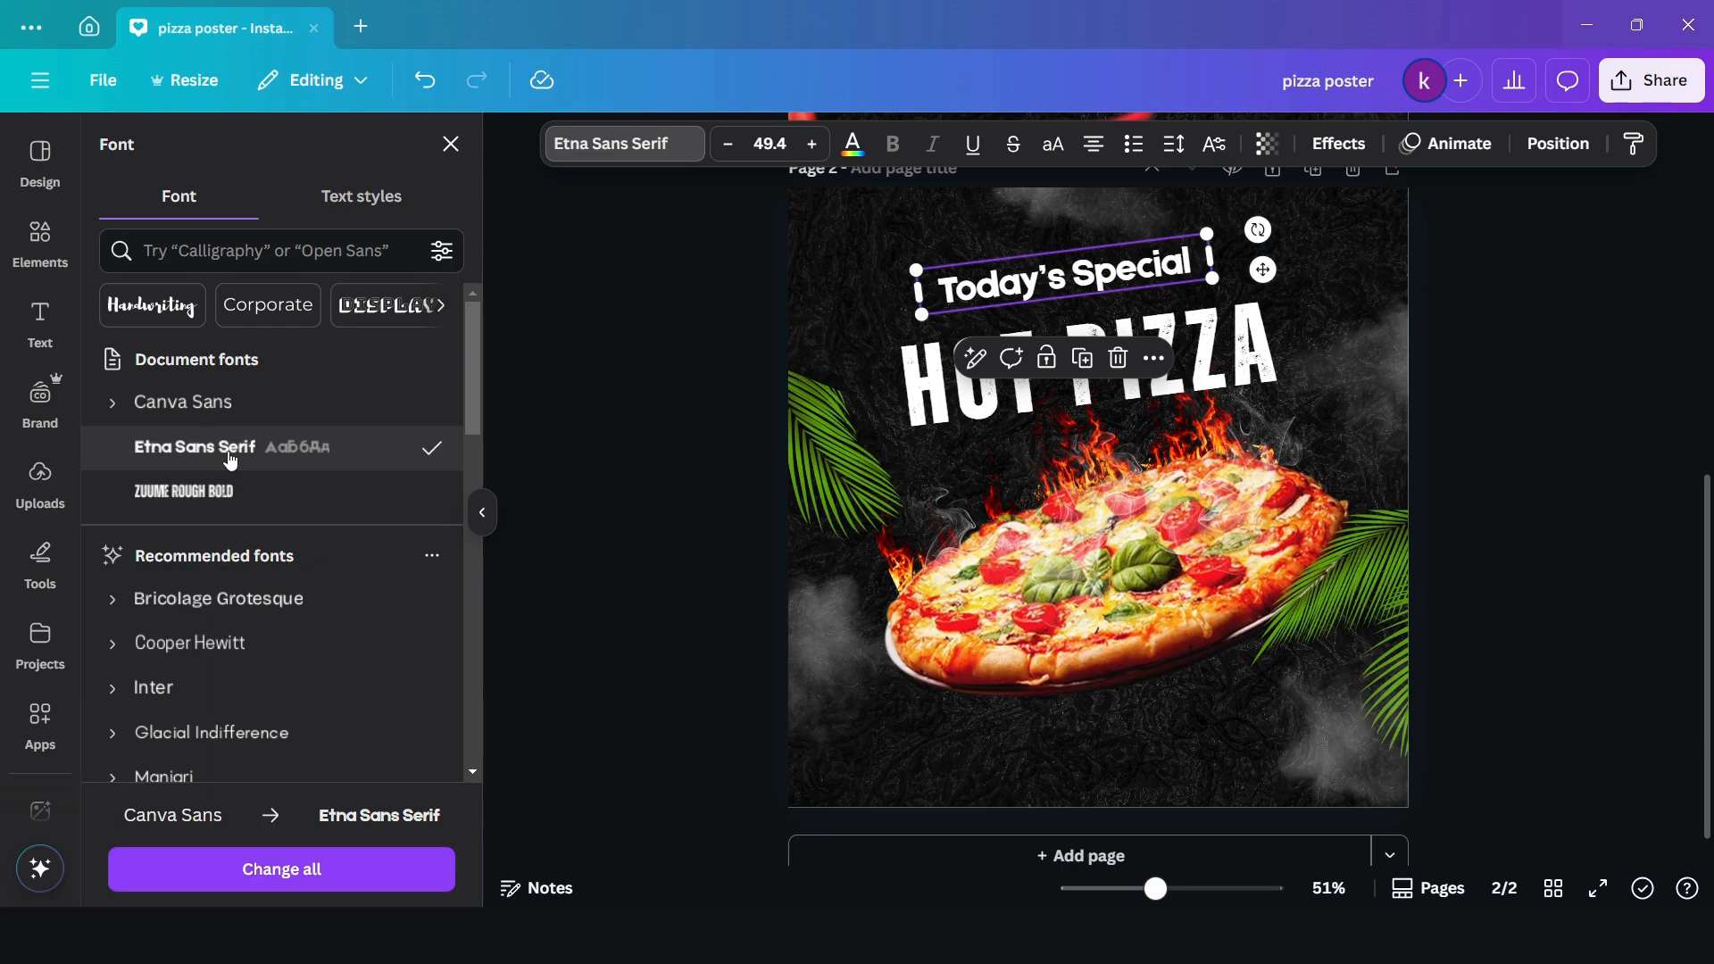
click(1173, 144)
drag(1101, 239, 1106, 240)
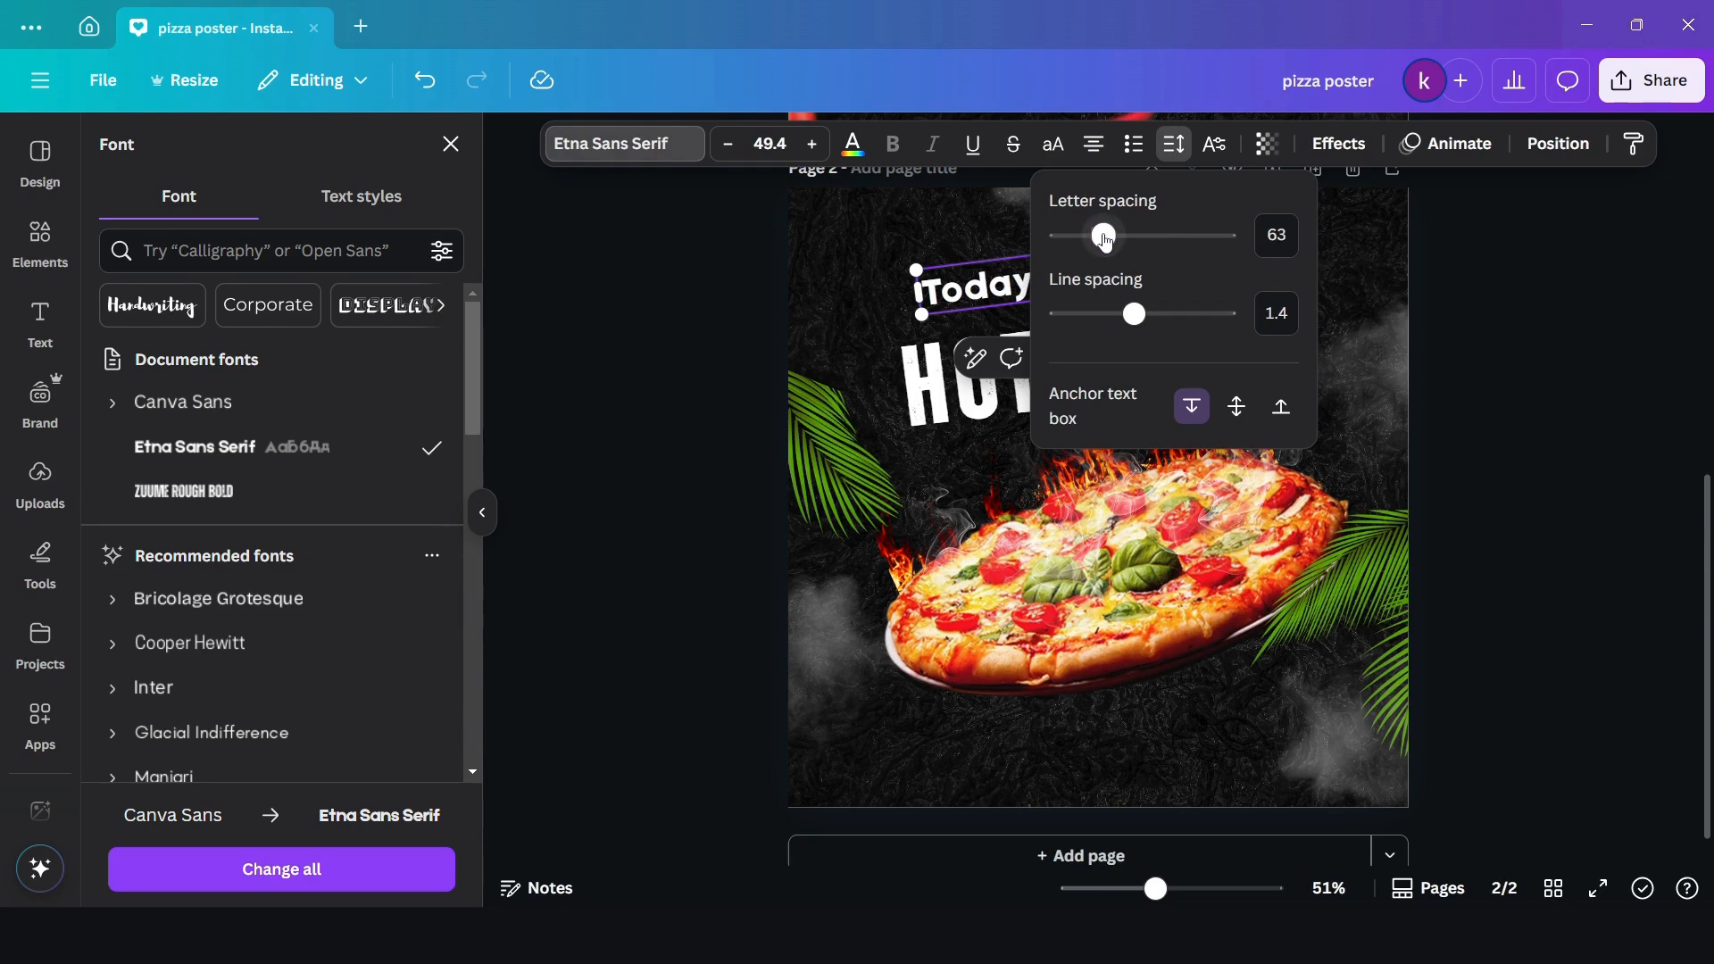
click(694, 379)
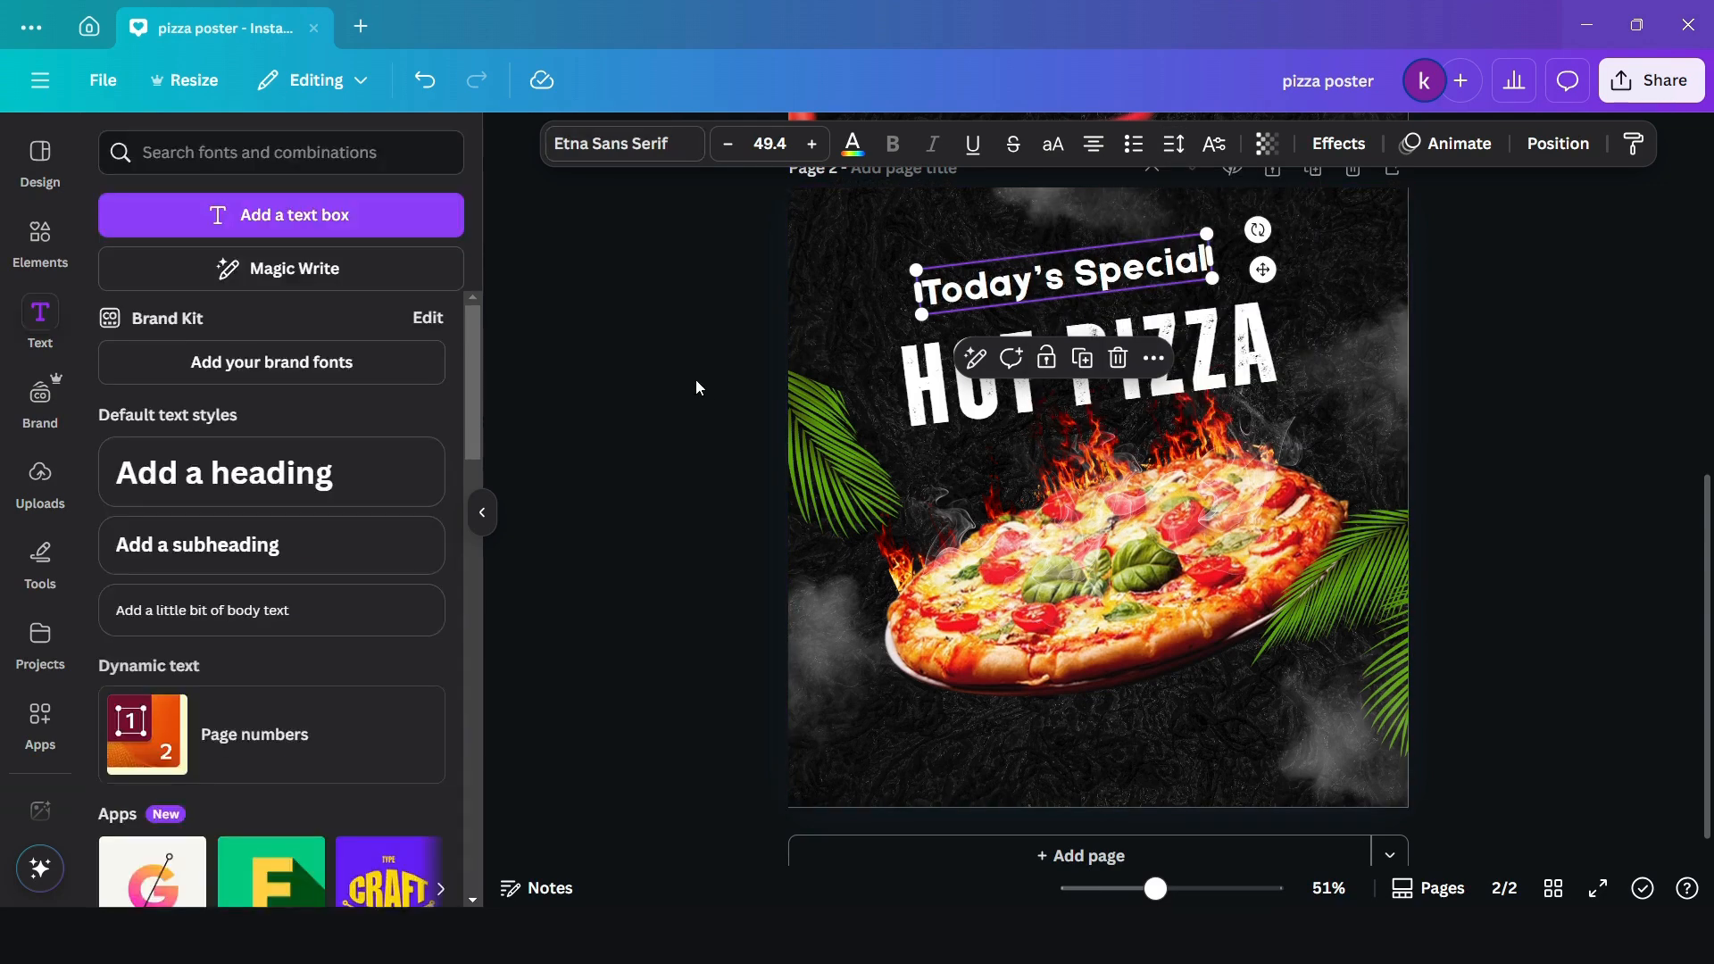
- Move "HOT PIZZA" up closer to the "Today's Special" heading and rotate it slightly more counterclockwise
drag(1178, 355, 1174, 327)
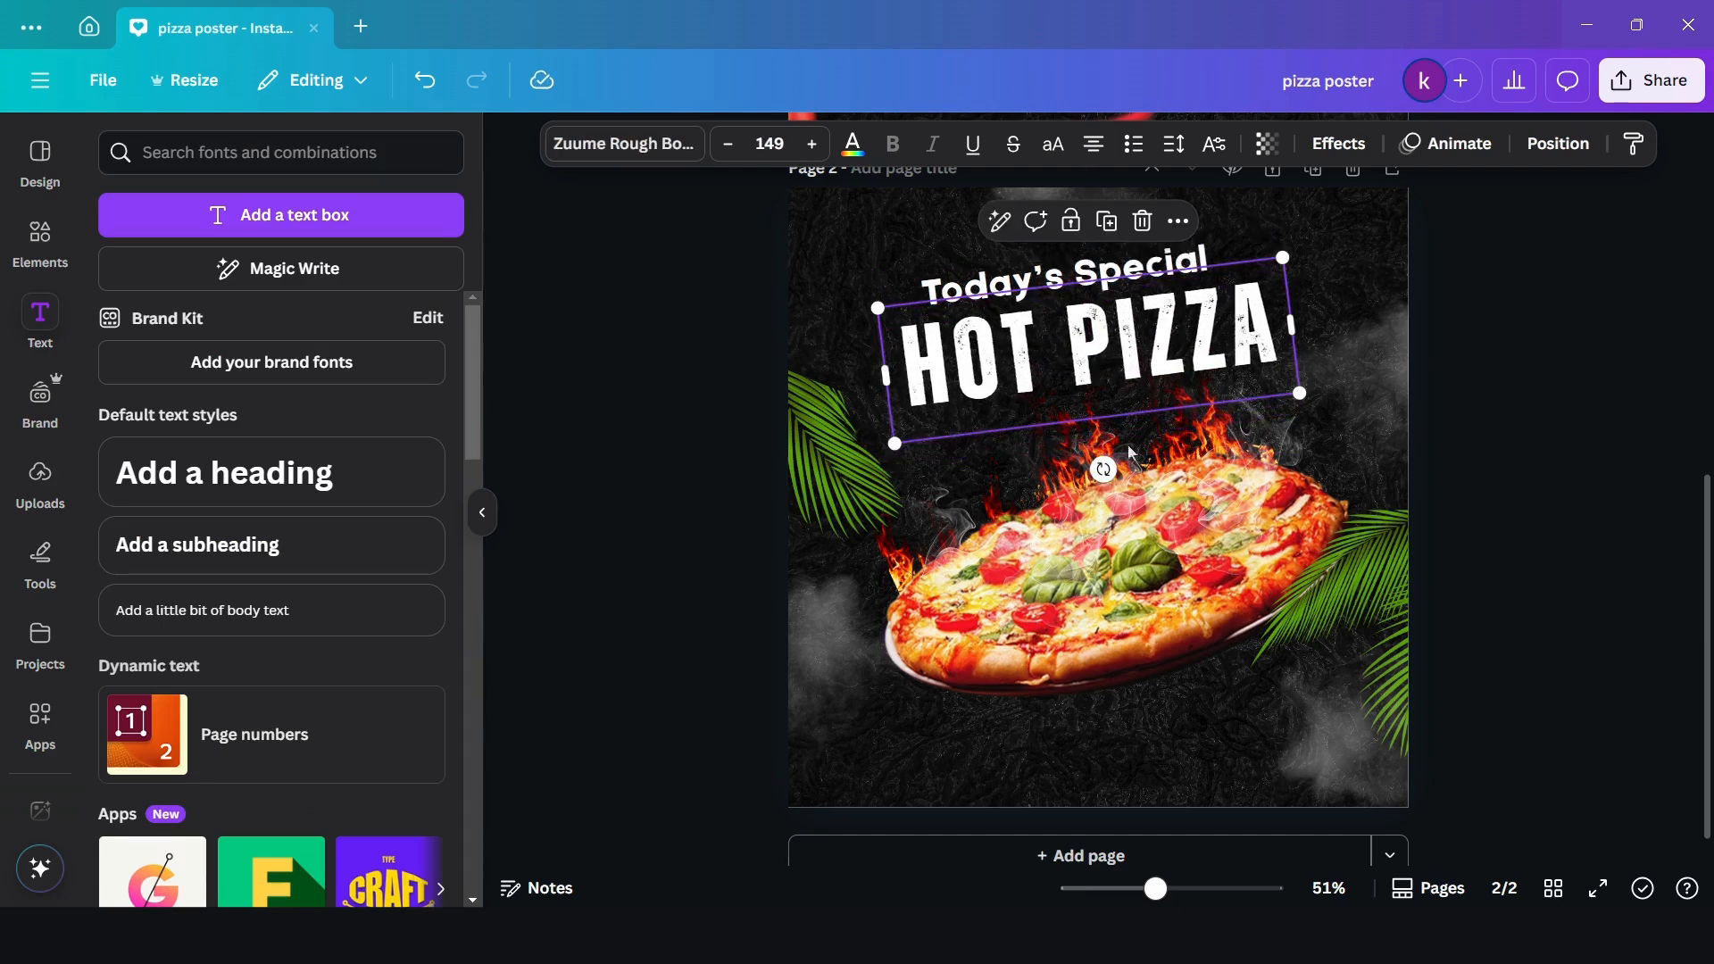
drag(1104, 469, 1110, 468)
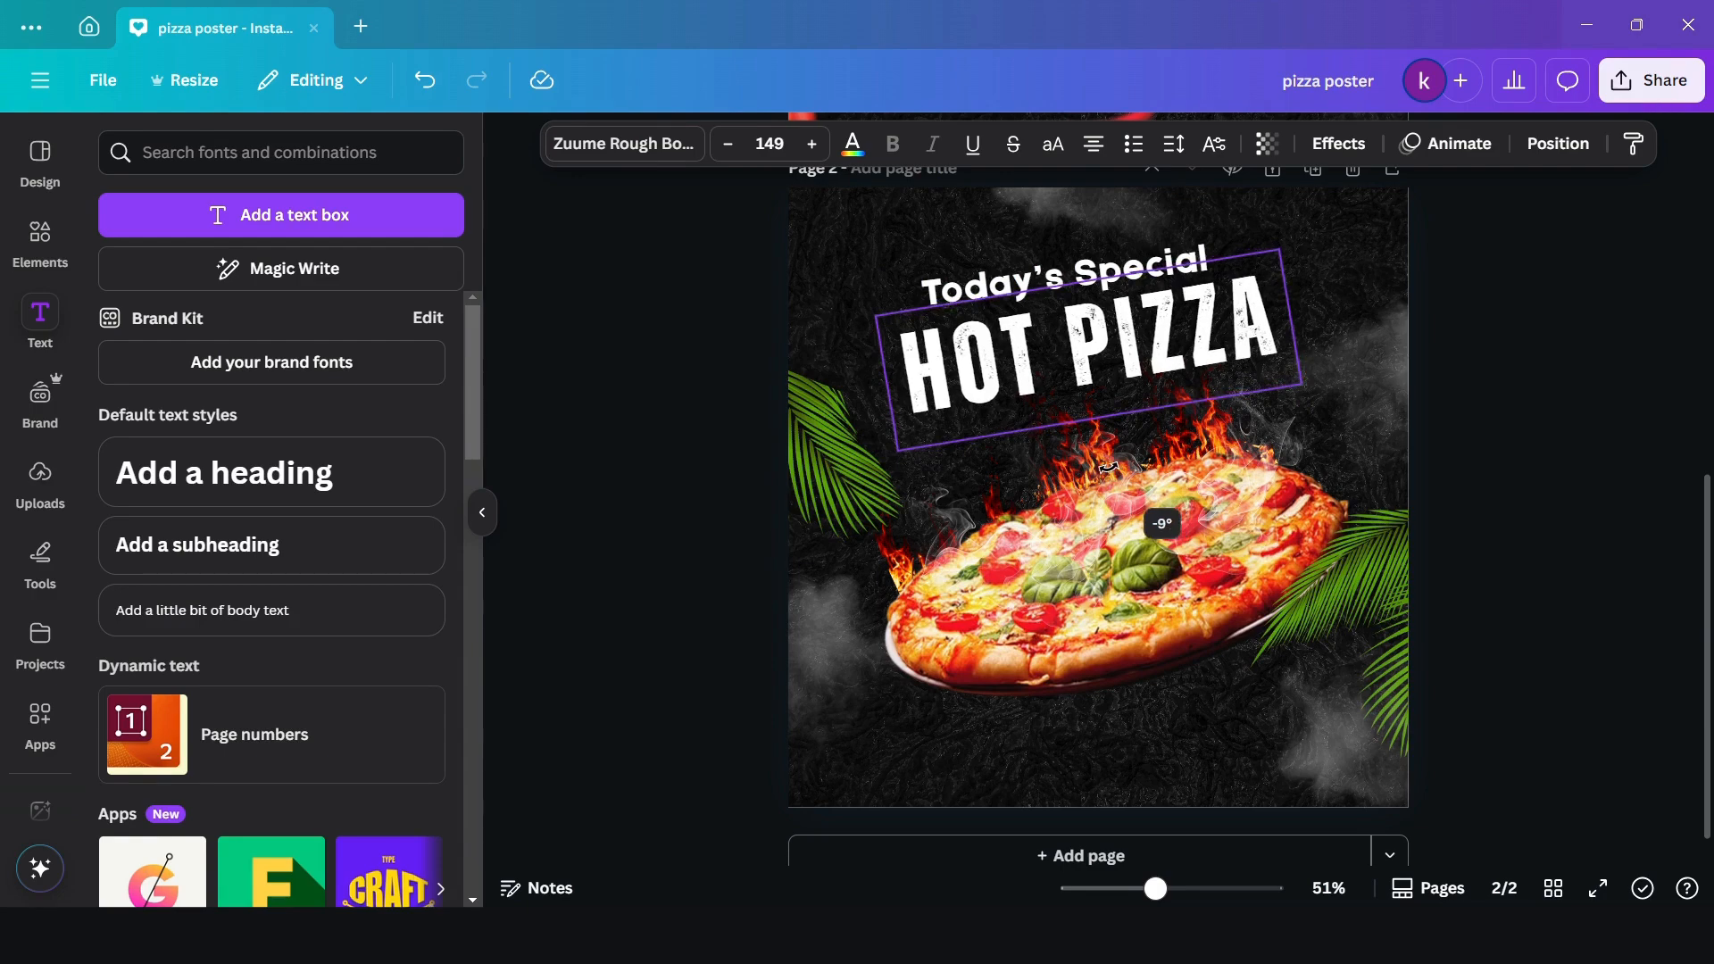
click(651, 512)
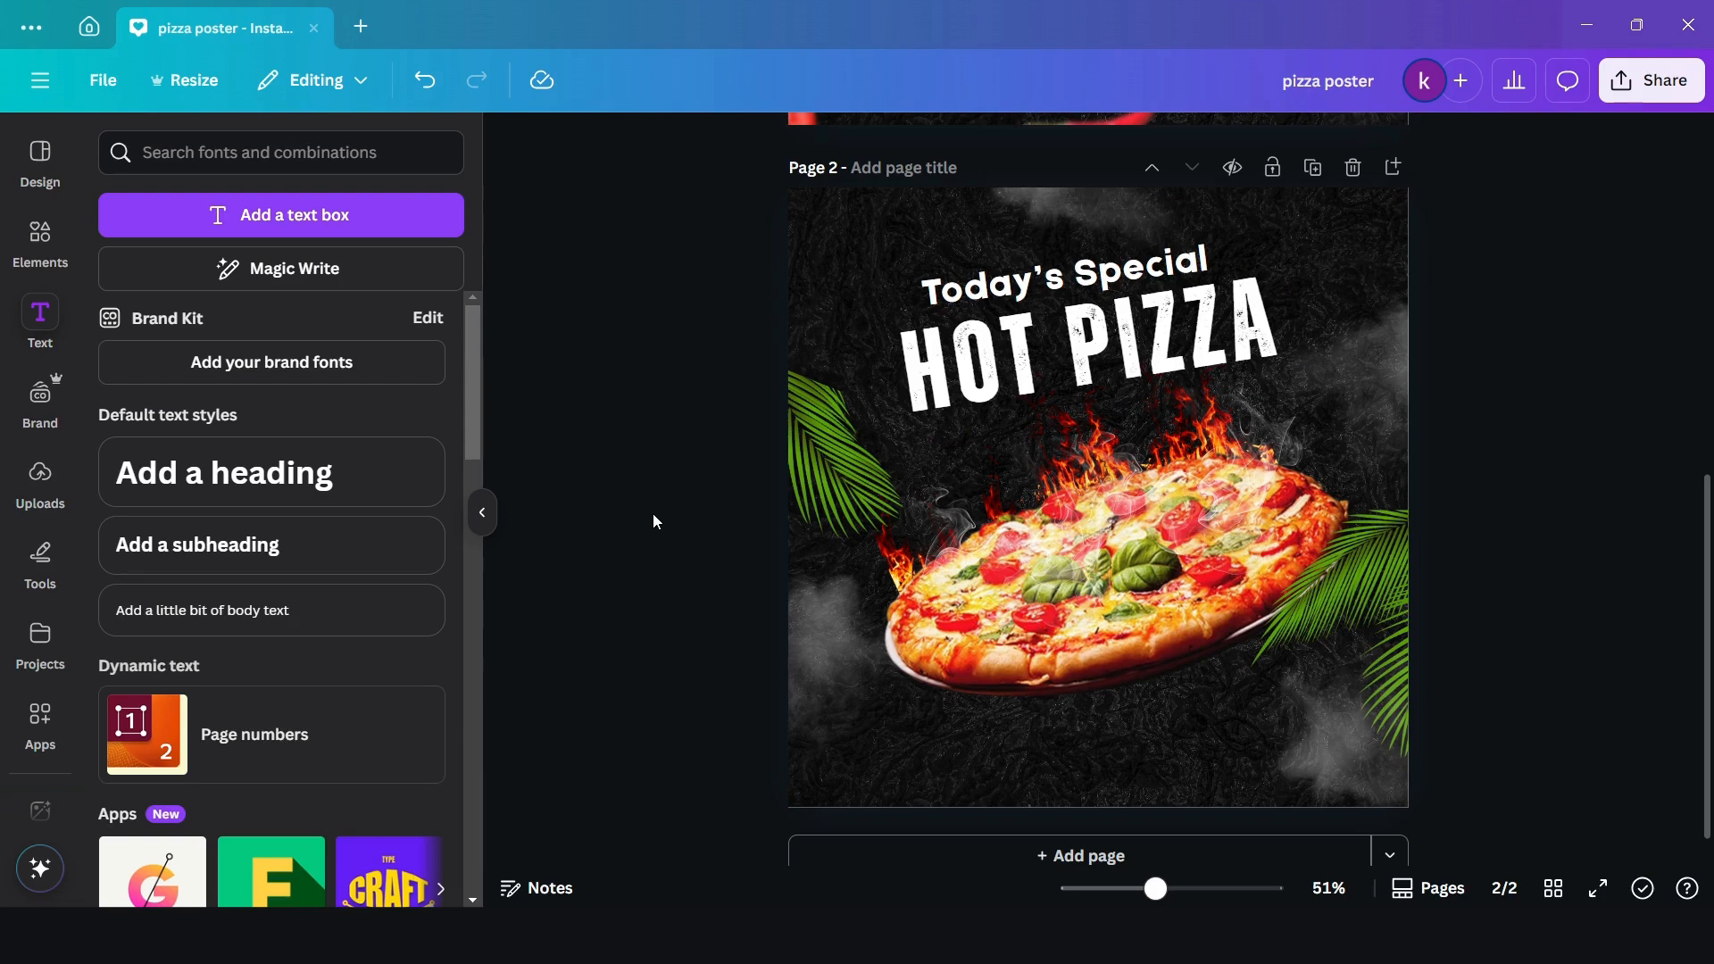
- Rotate the "Today's Special" heading to -9° and nudge it slightly right above "HOT PIZZA"
click(1188, 260)
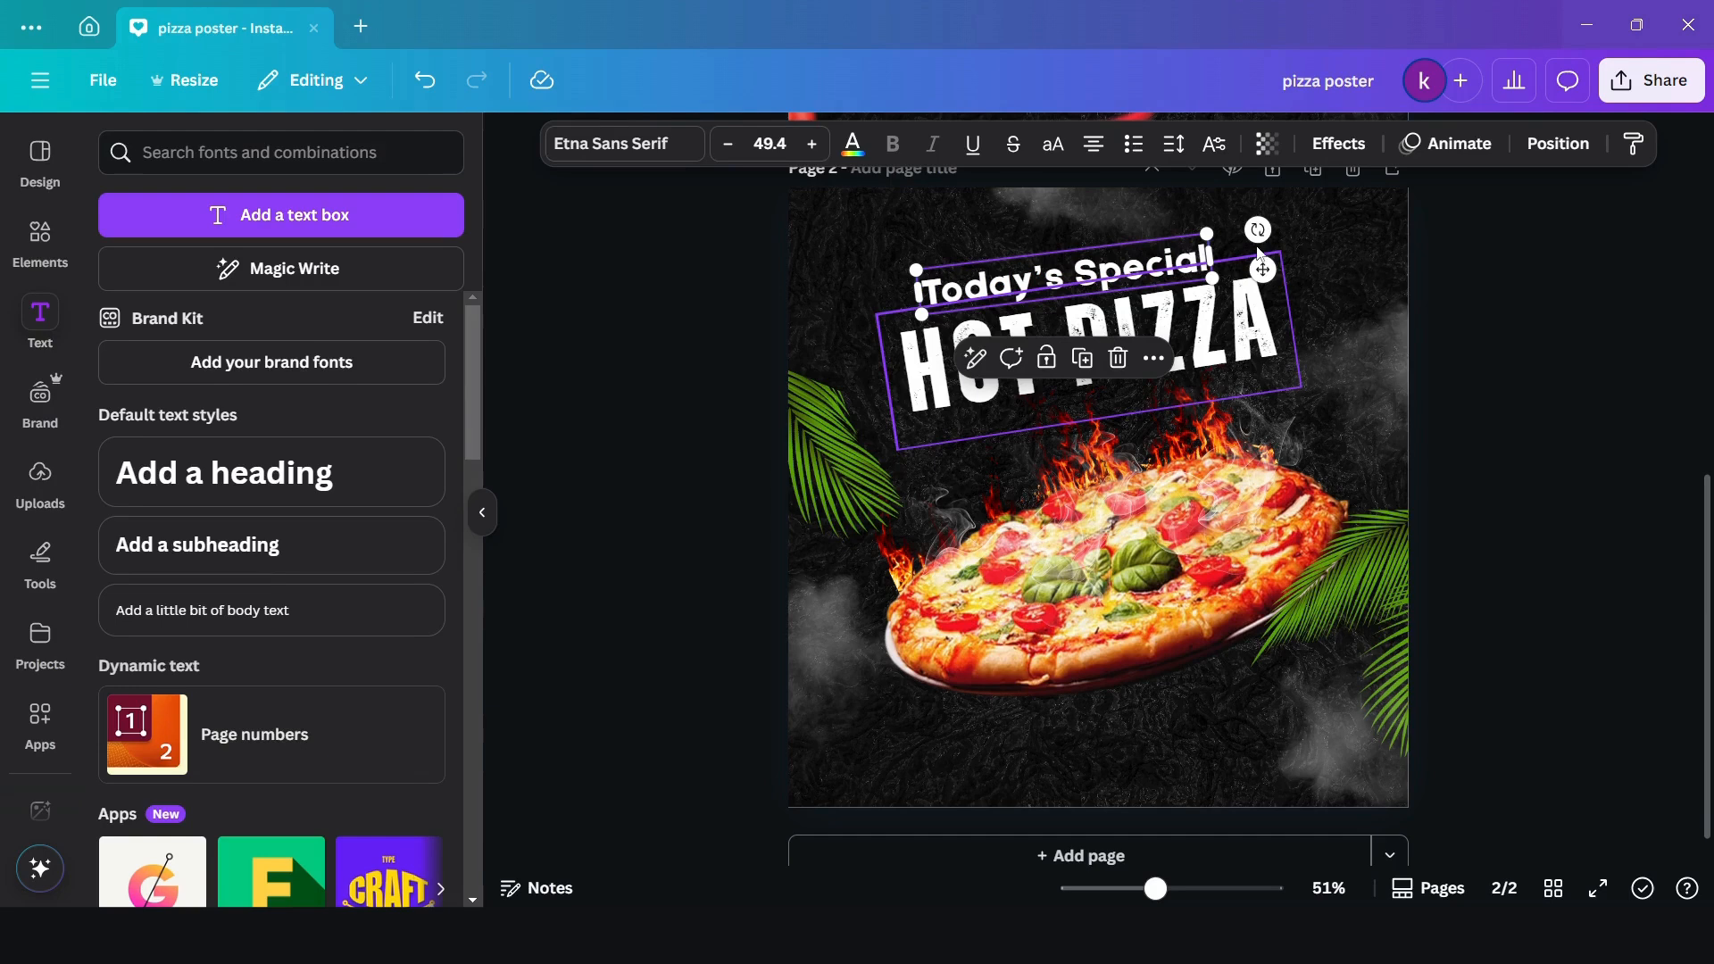
drag(1259, 230, 1260, 229)
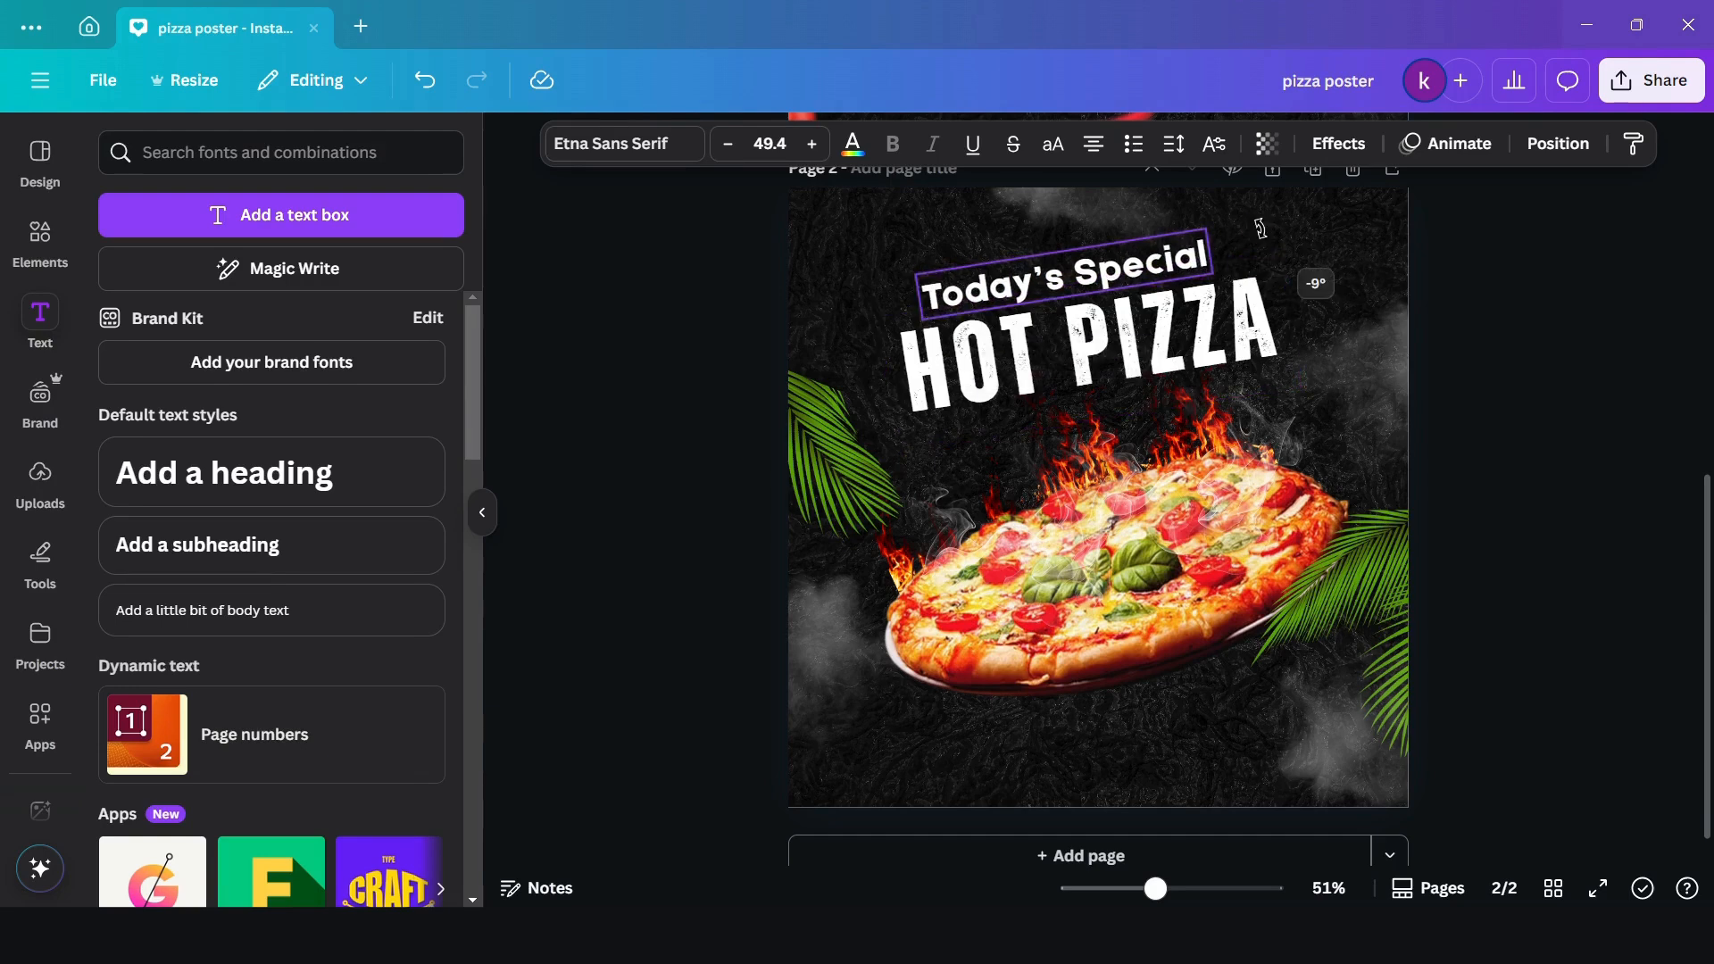
click(610, 470)
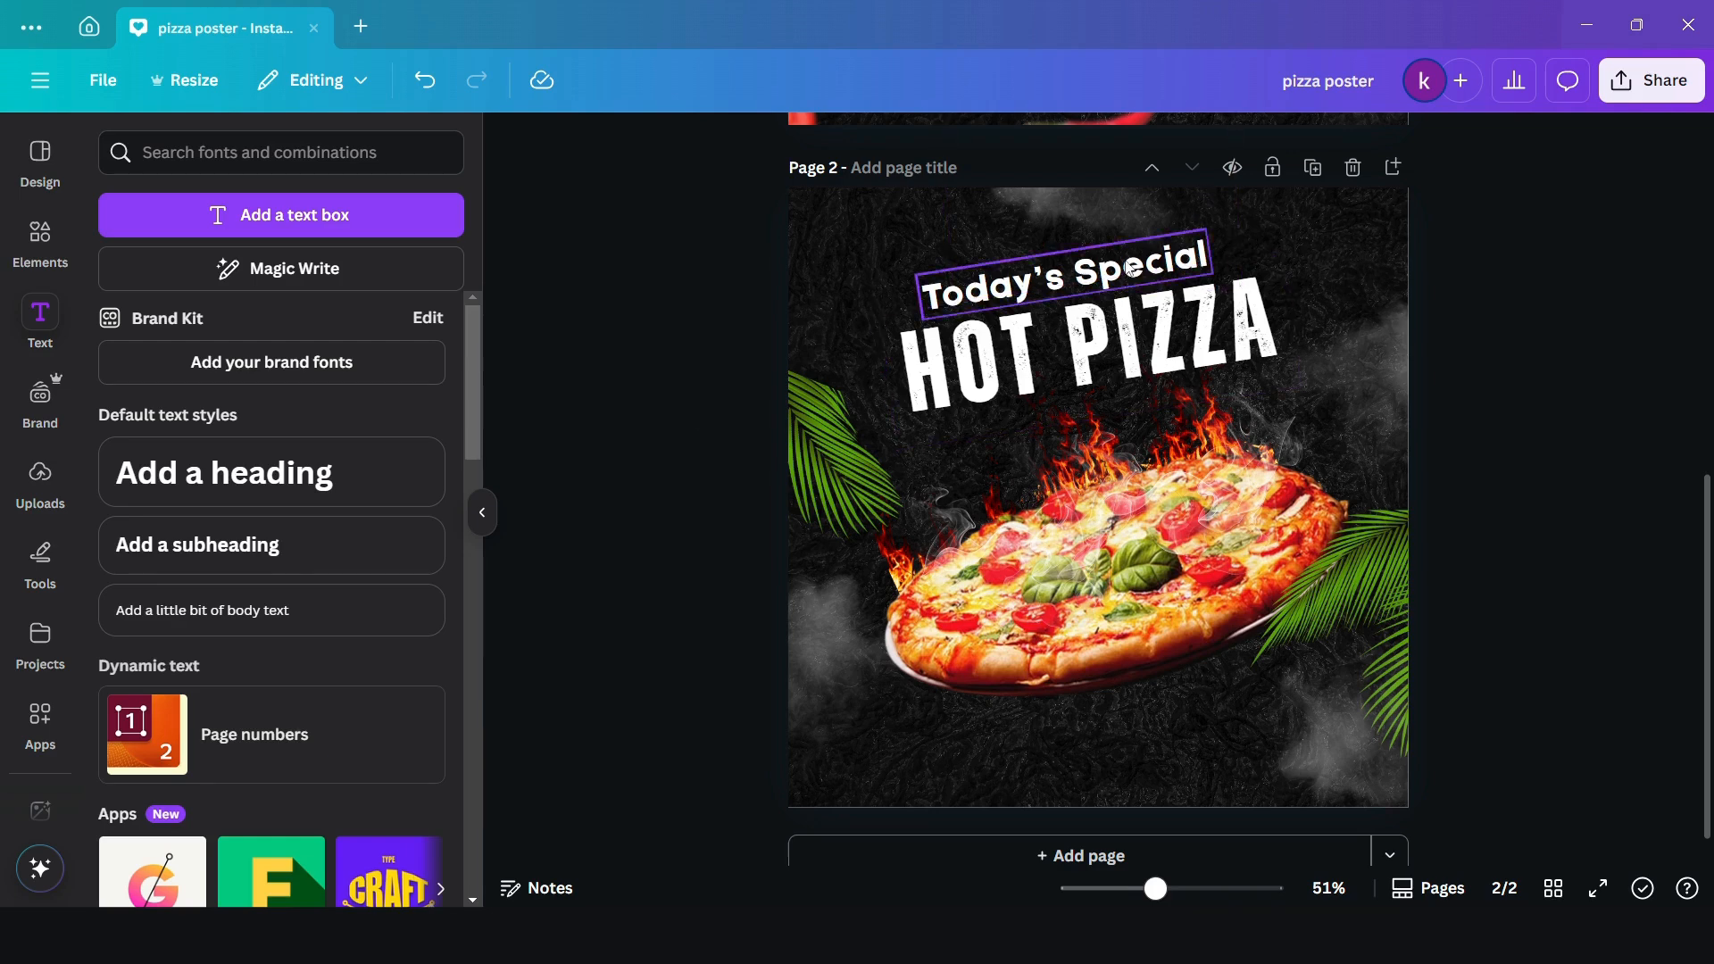
drag(1132, 267, 1137, 267)
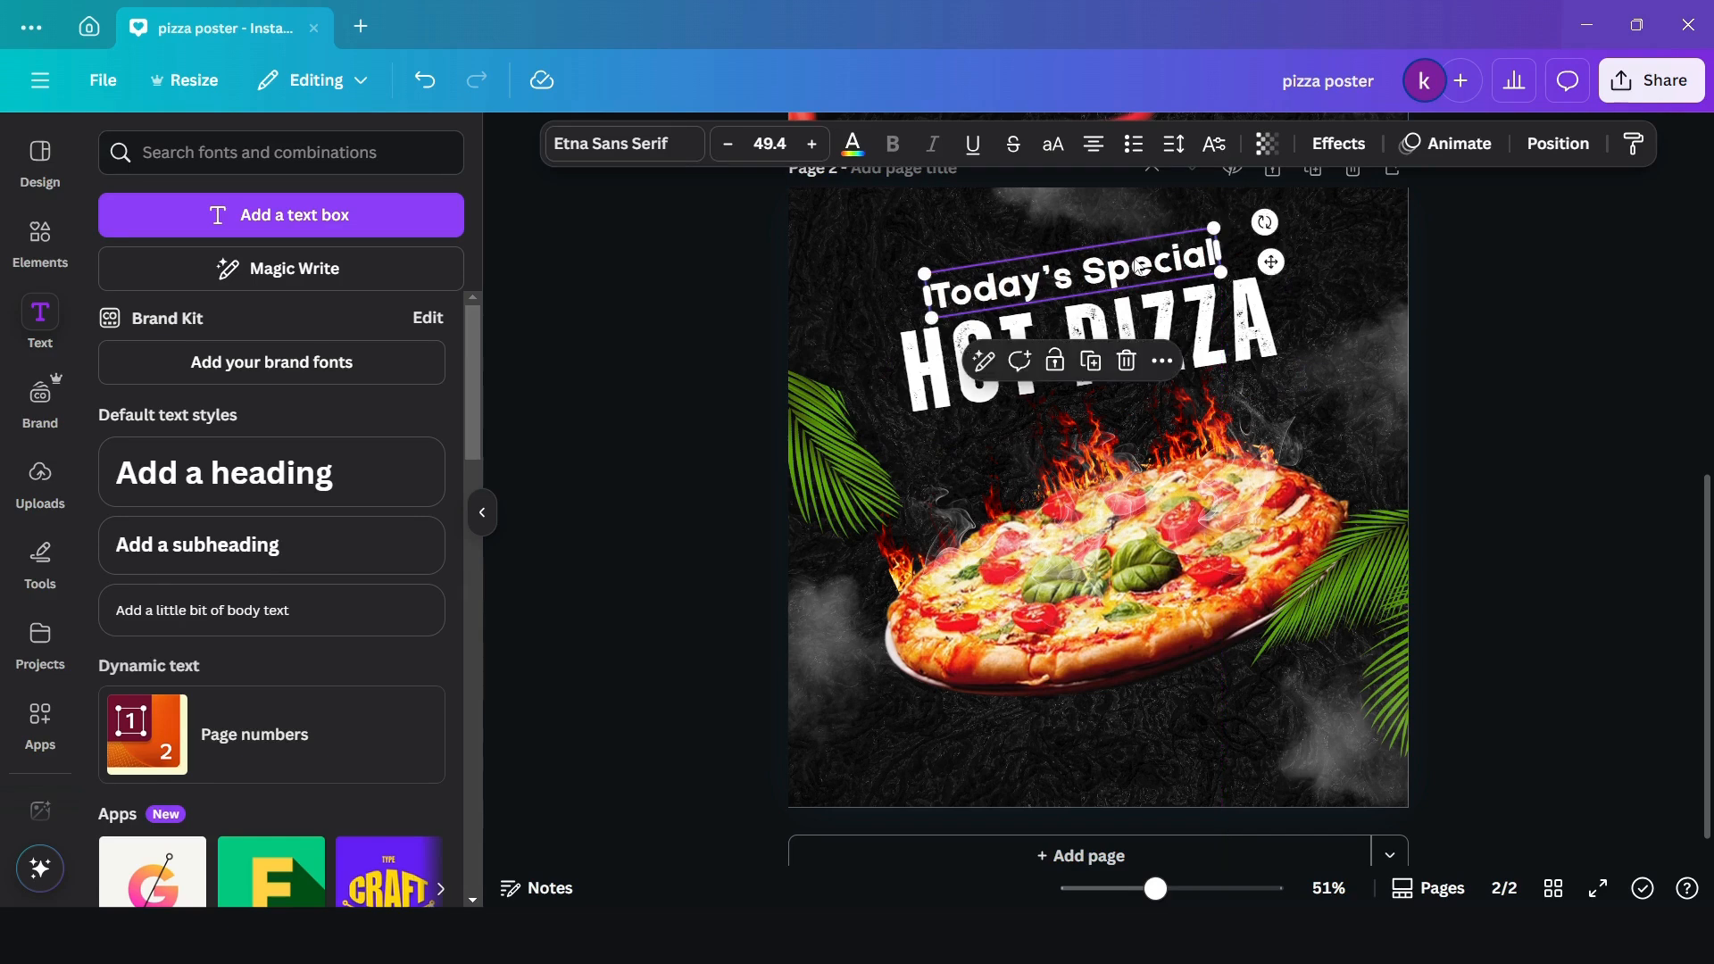
click(613, 524)
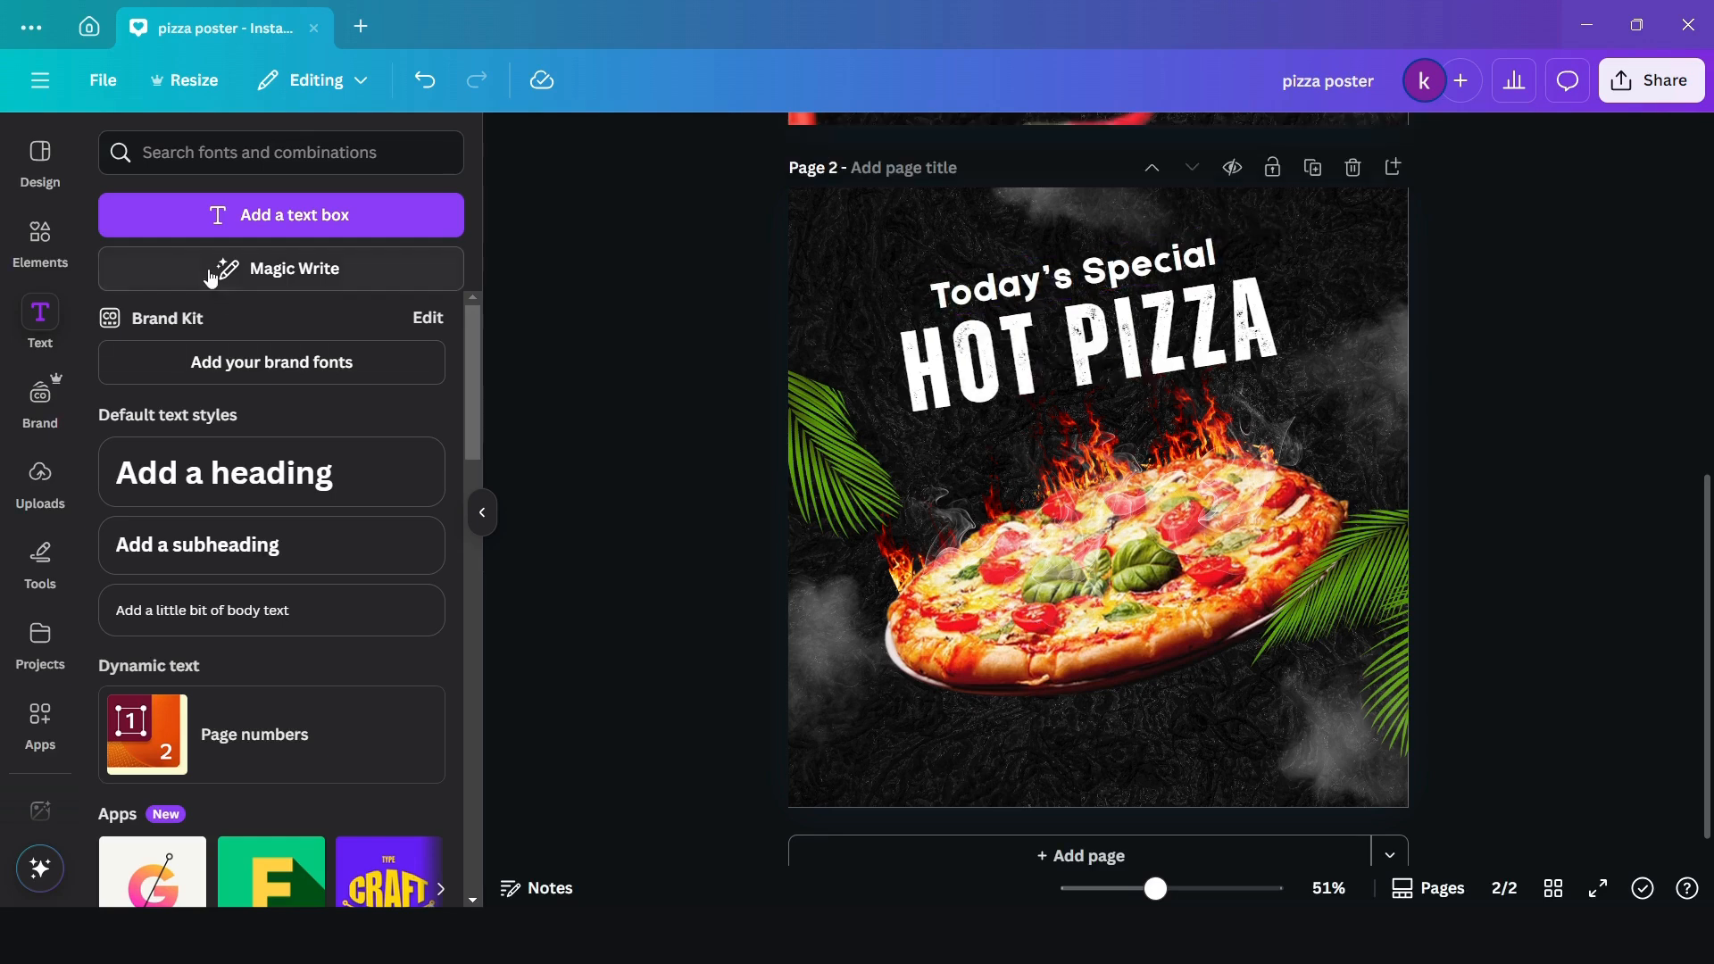
- Search the photo elements for "TOMATO SLICE", add a round red tomato slice and place it in the page's upper-right area beside the headings
click(31, 272)
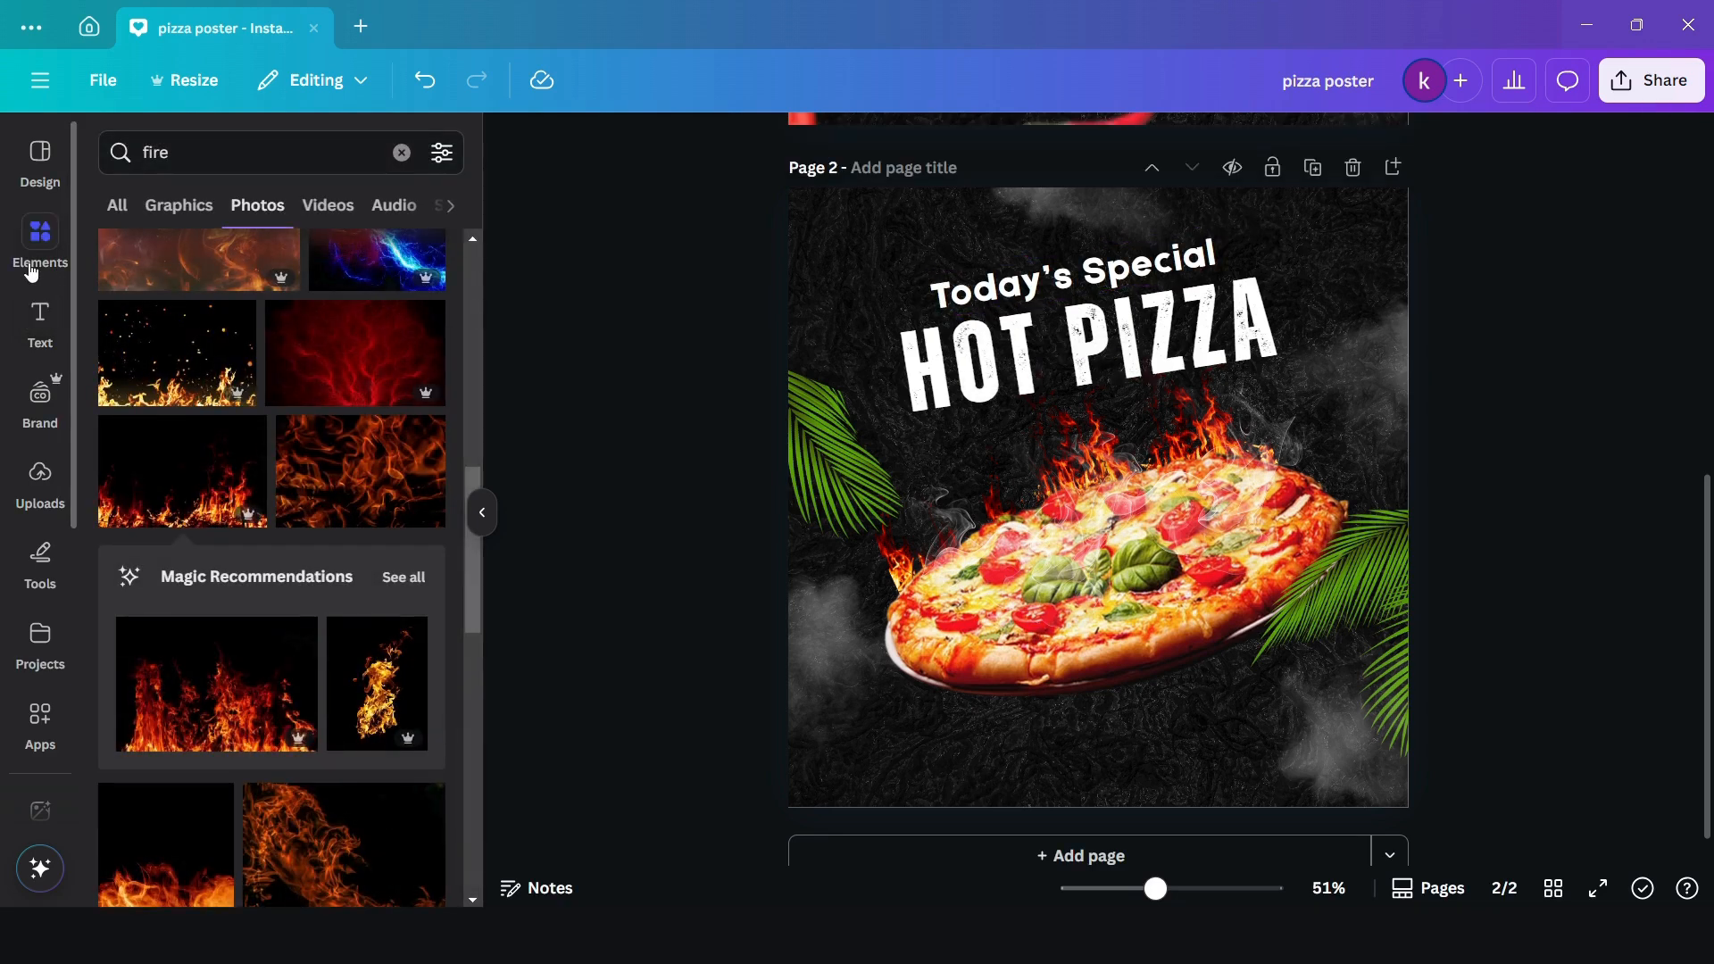
click(403, 155)
text(TOM)
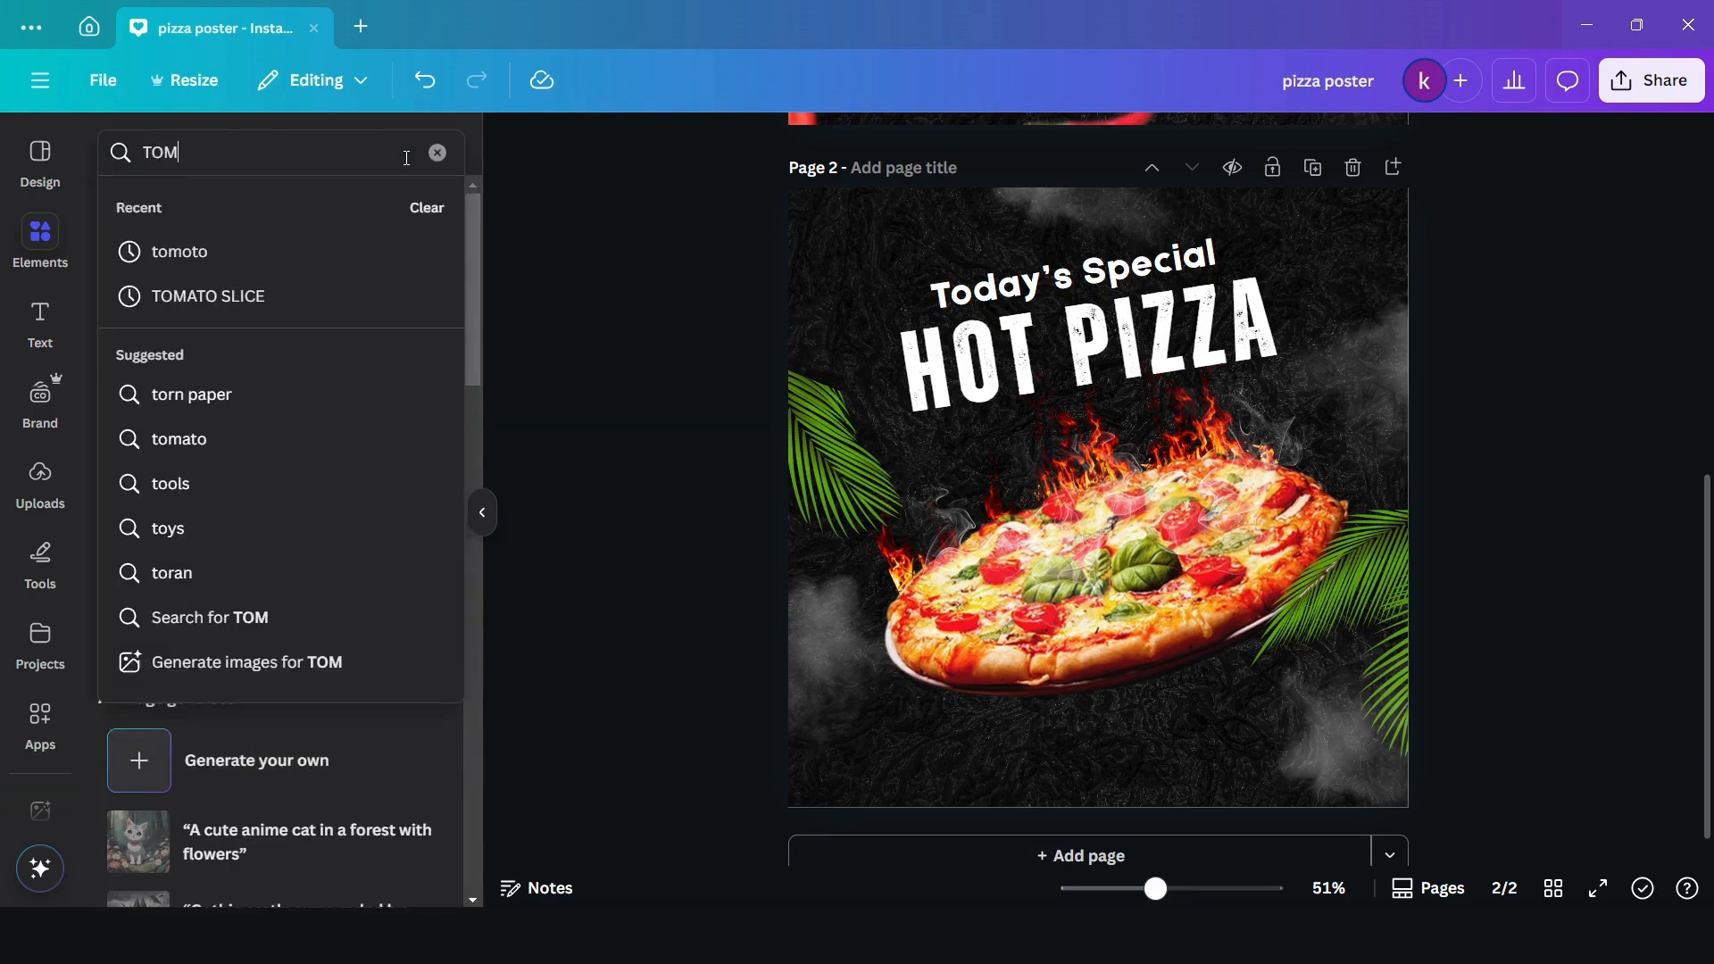
text(ATO SLICE)
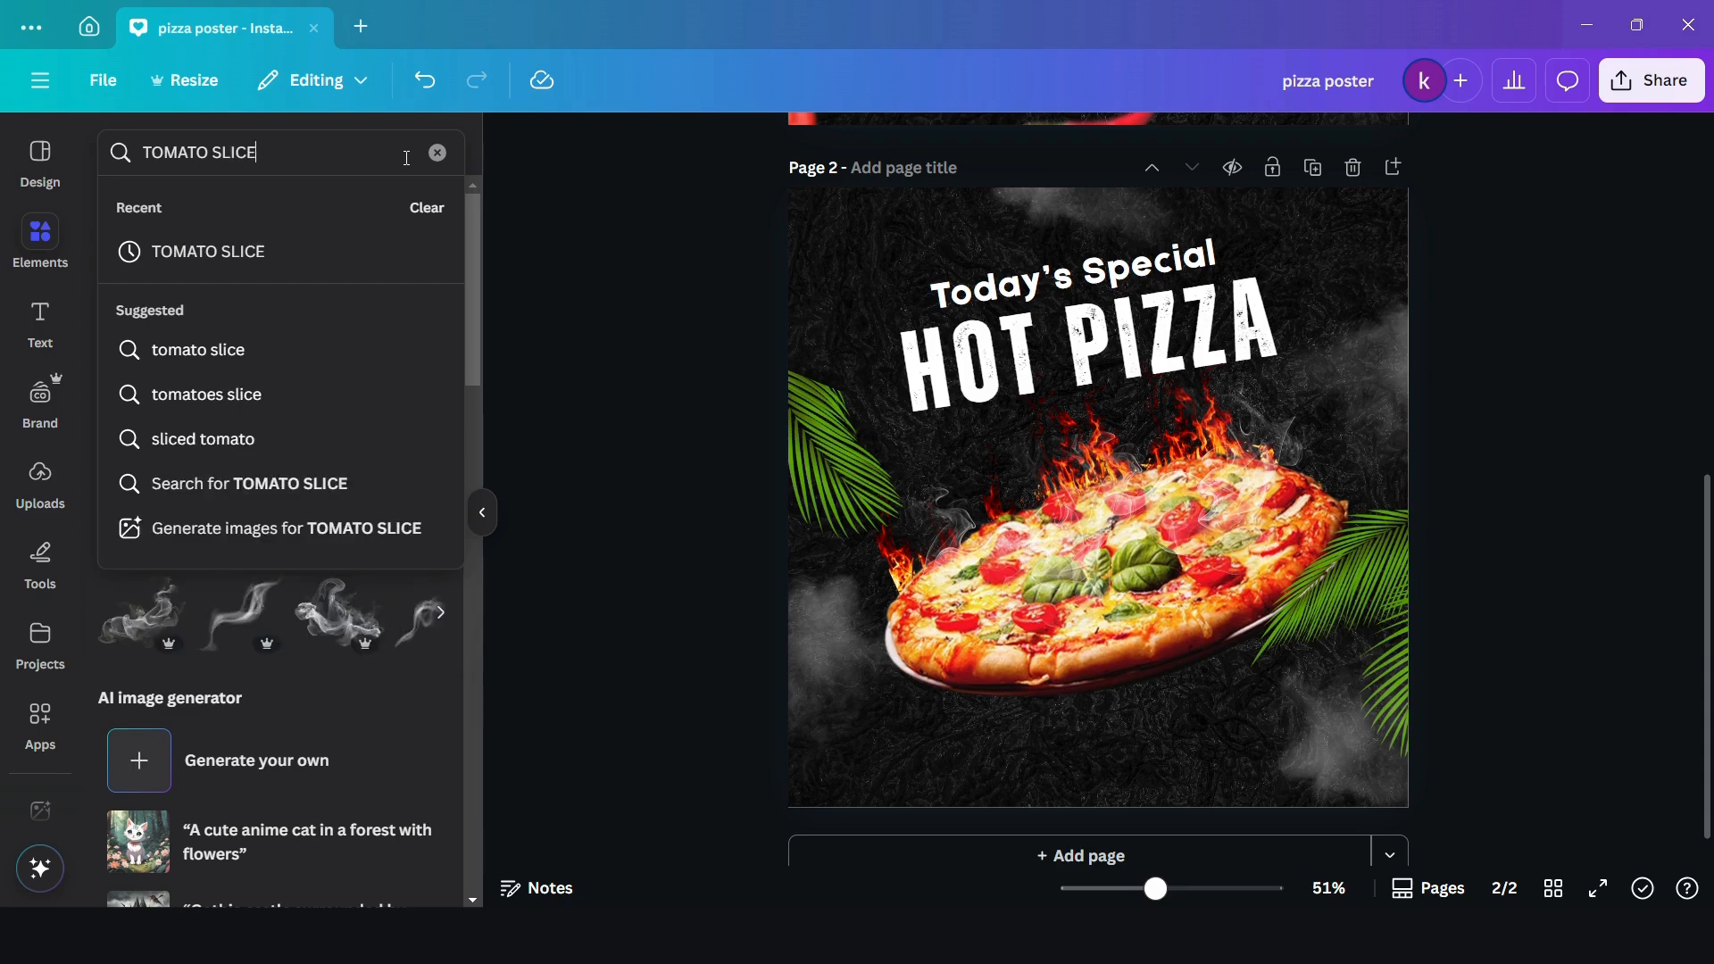
key(Return)
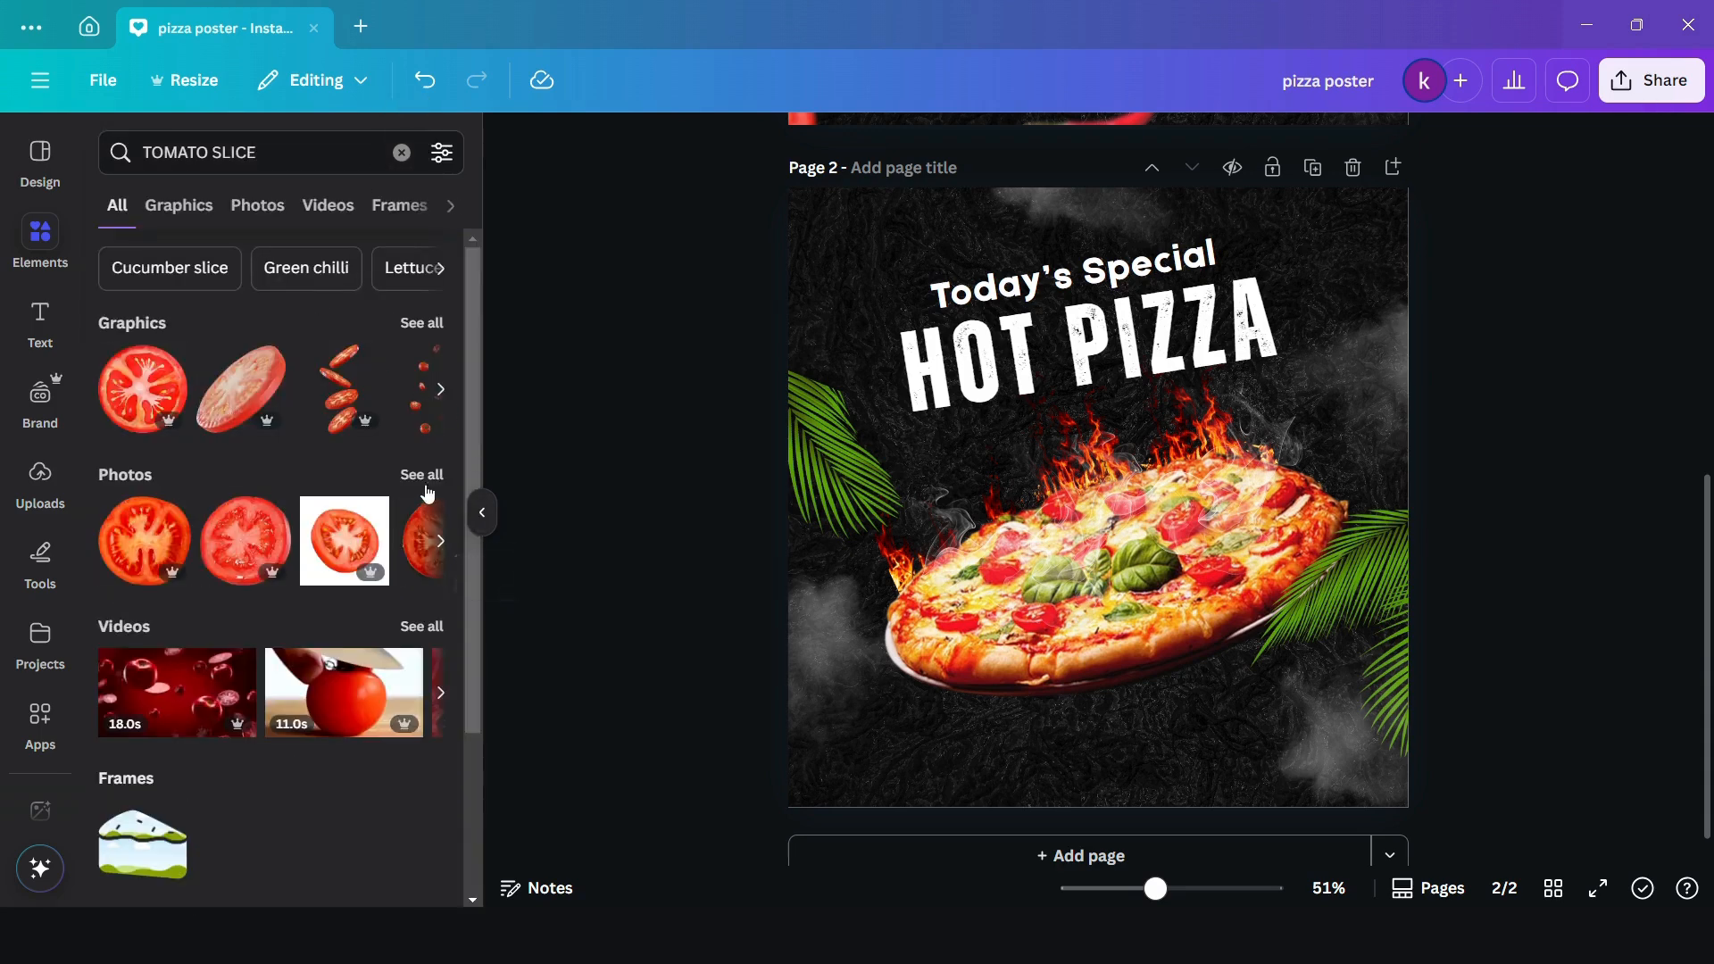
click(422, 475)
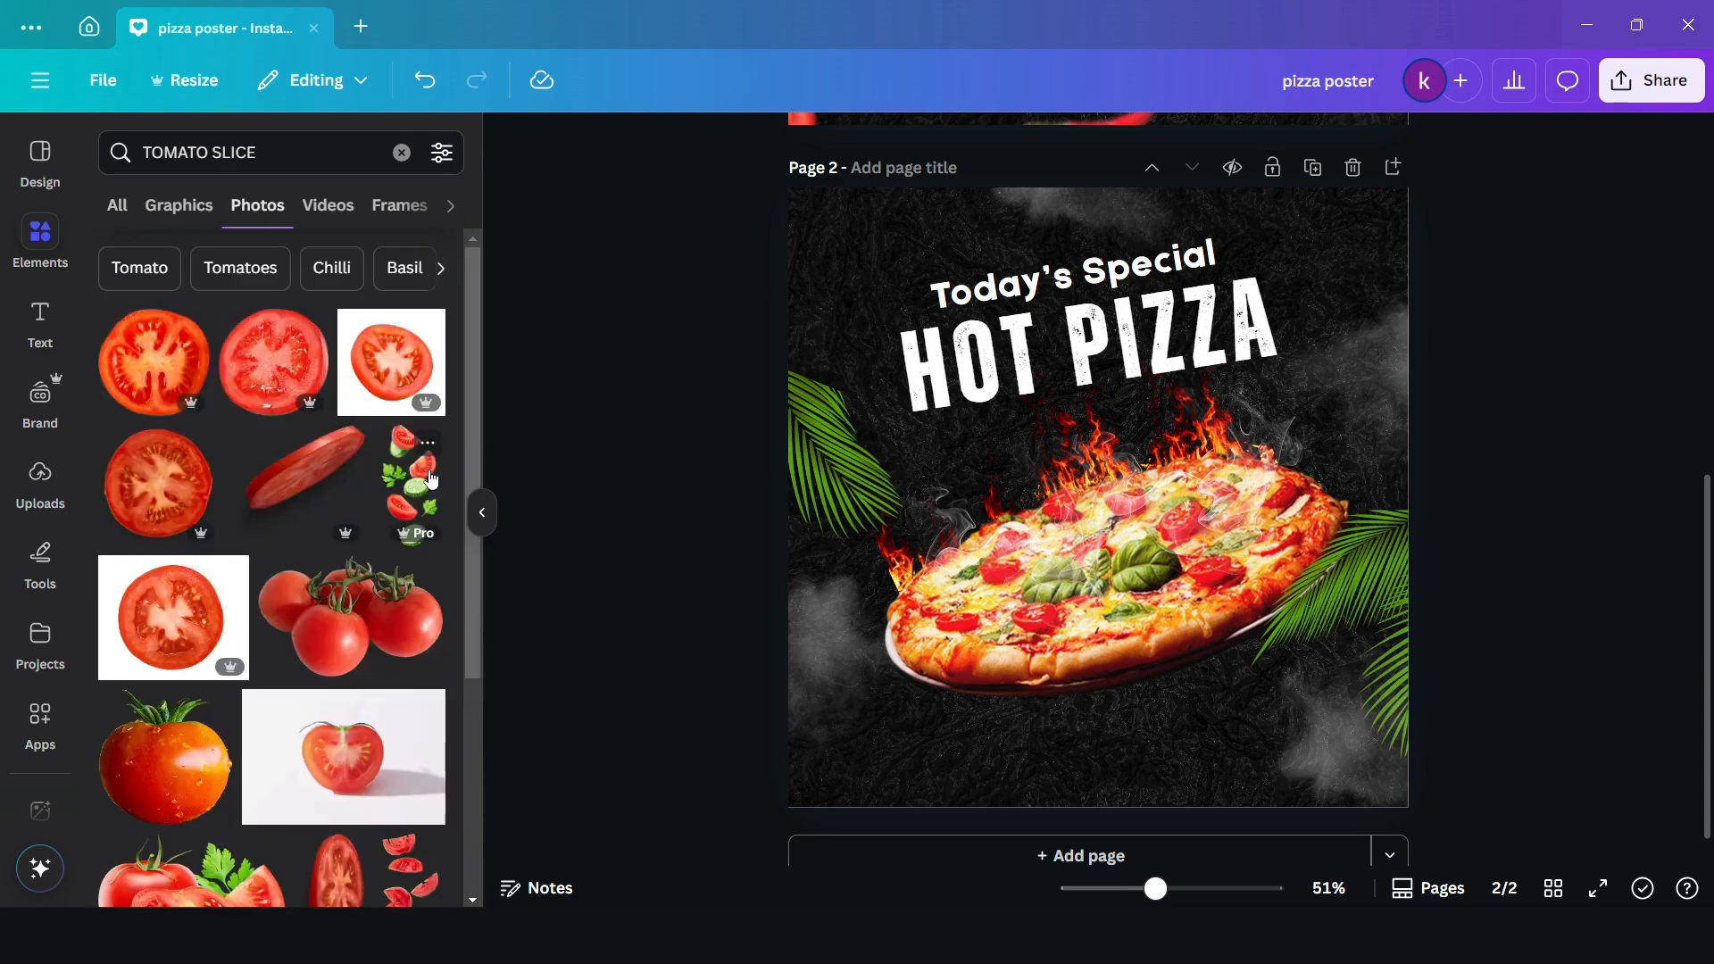
click(272, 361)
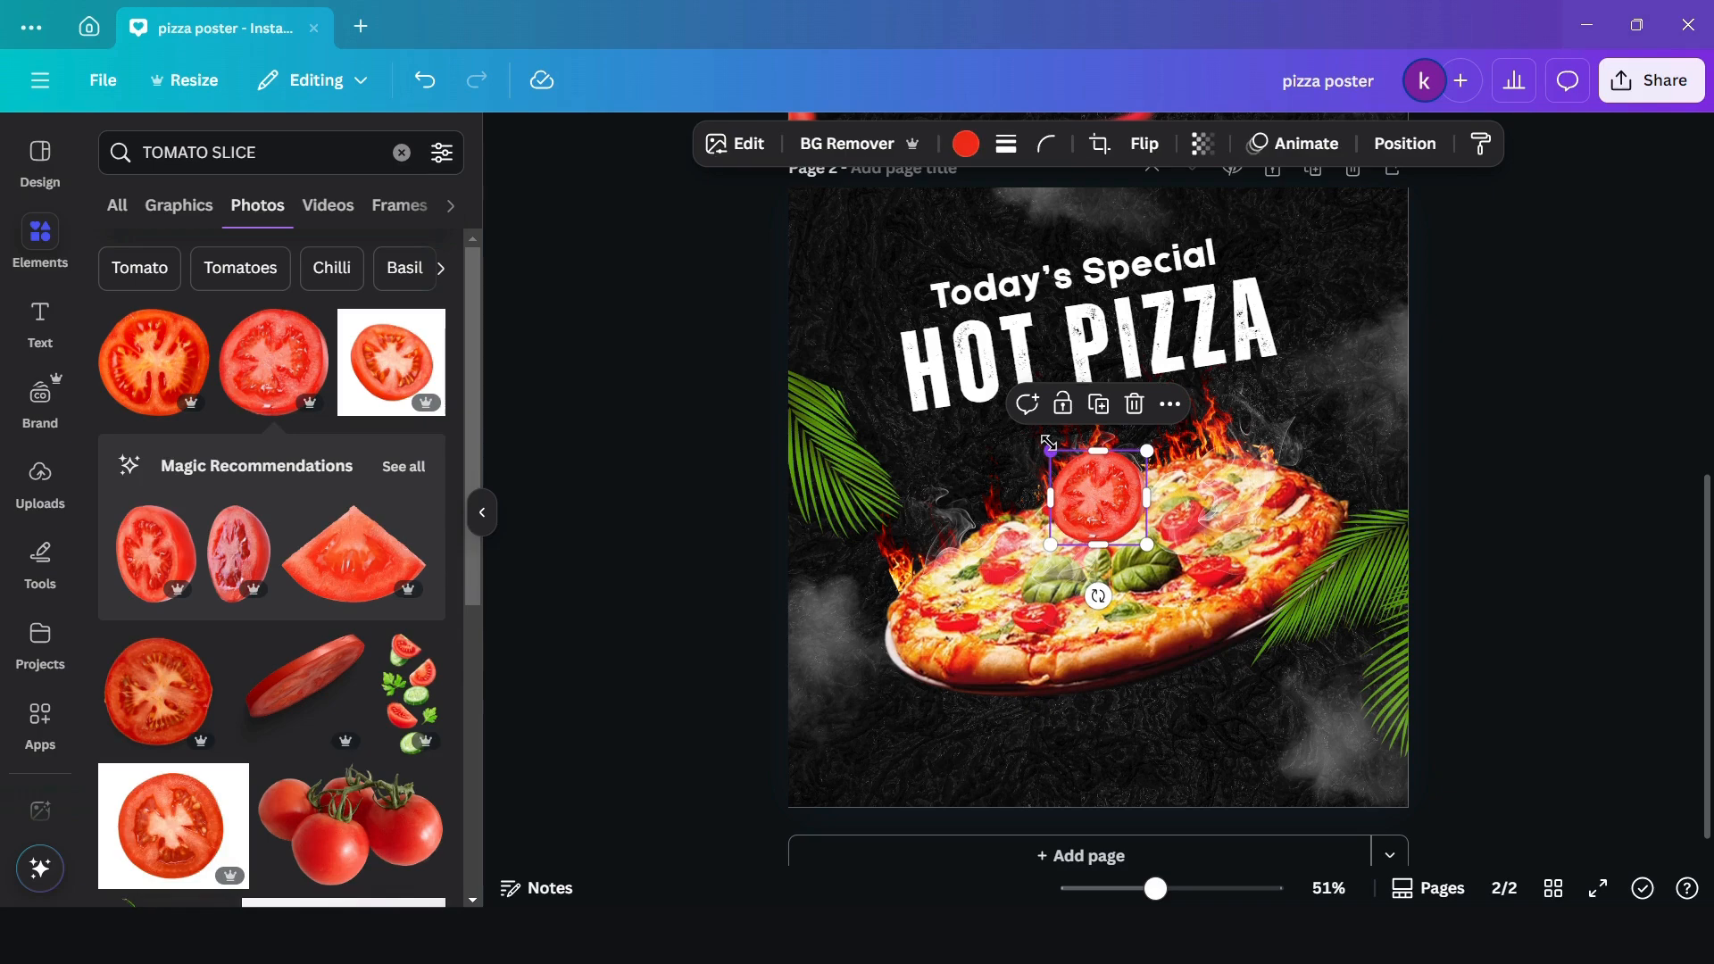
drag(1084, 491, 1271, 244)
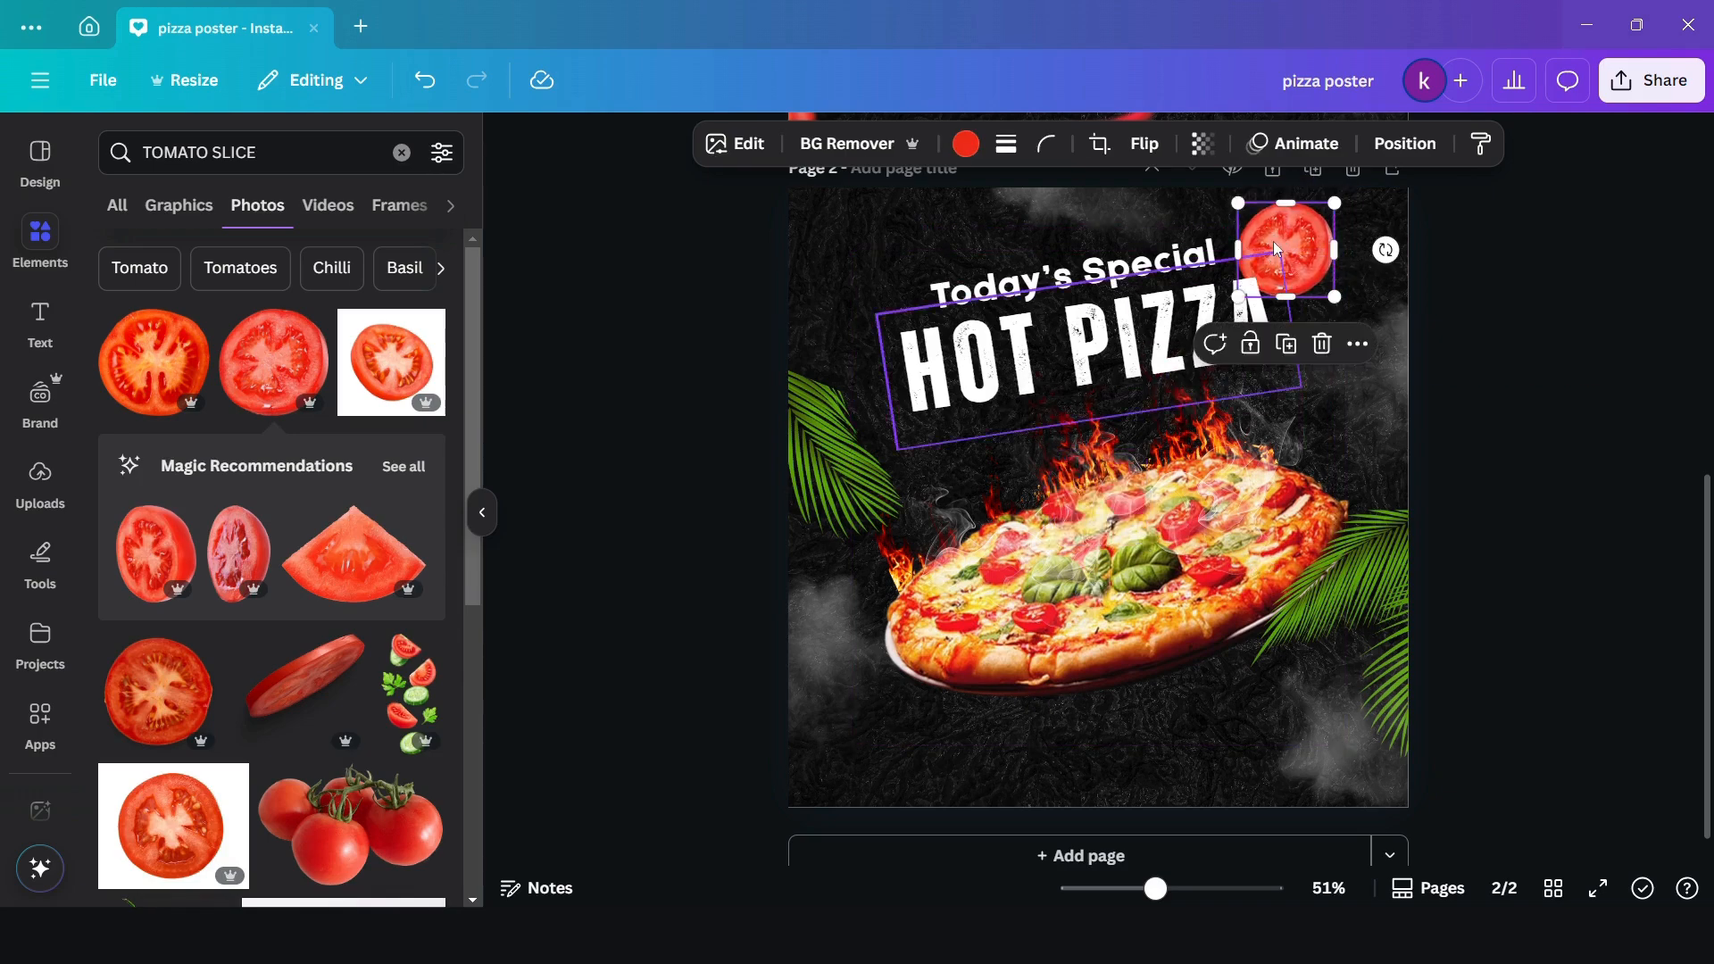
- Apply a Blur effect to the whole tomato slice image with intensity 81
click(751, 153)
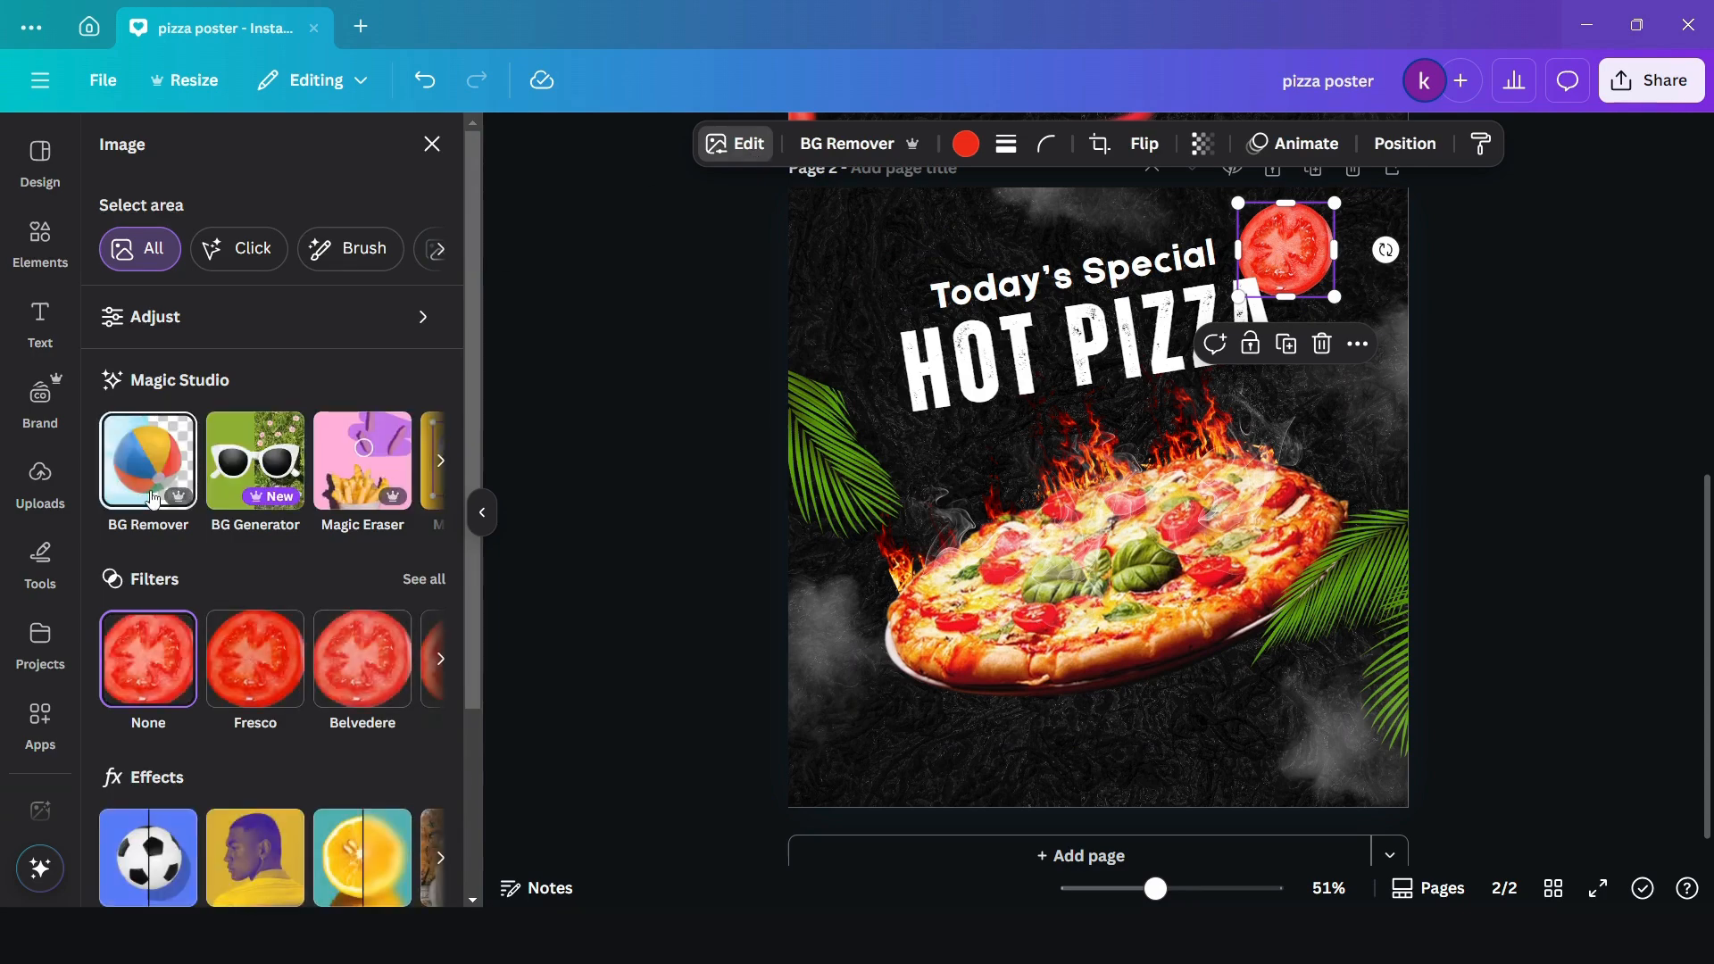
click(372, 867)
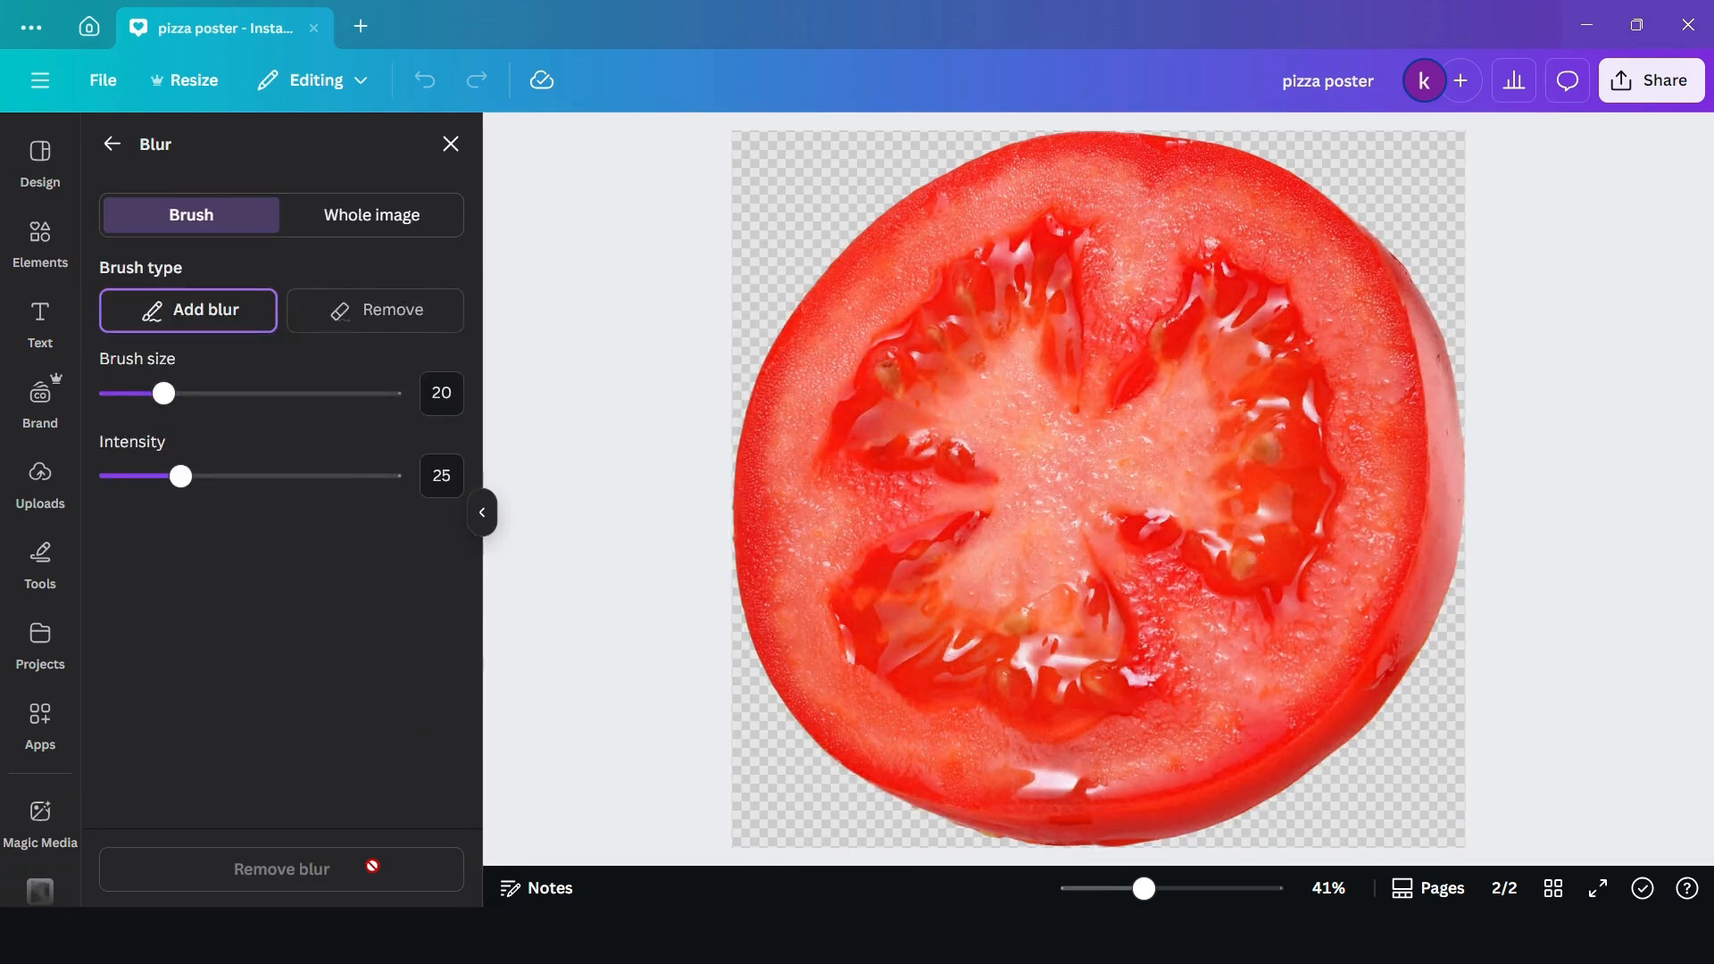
click(407, 227)
click(340, 318)
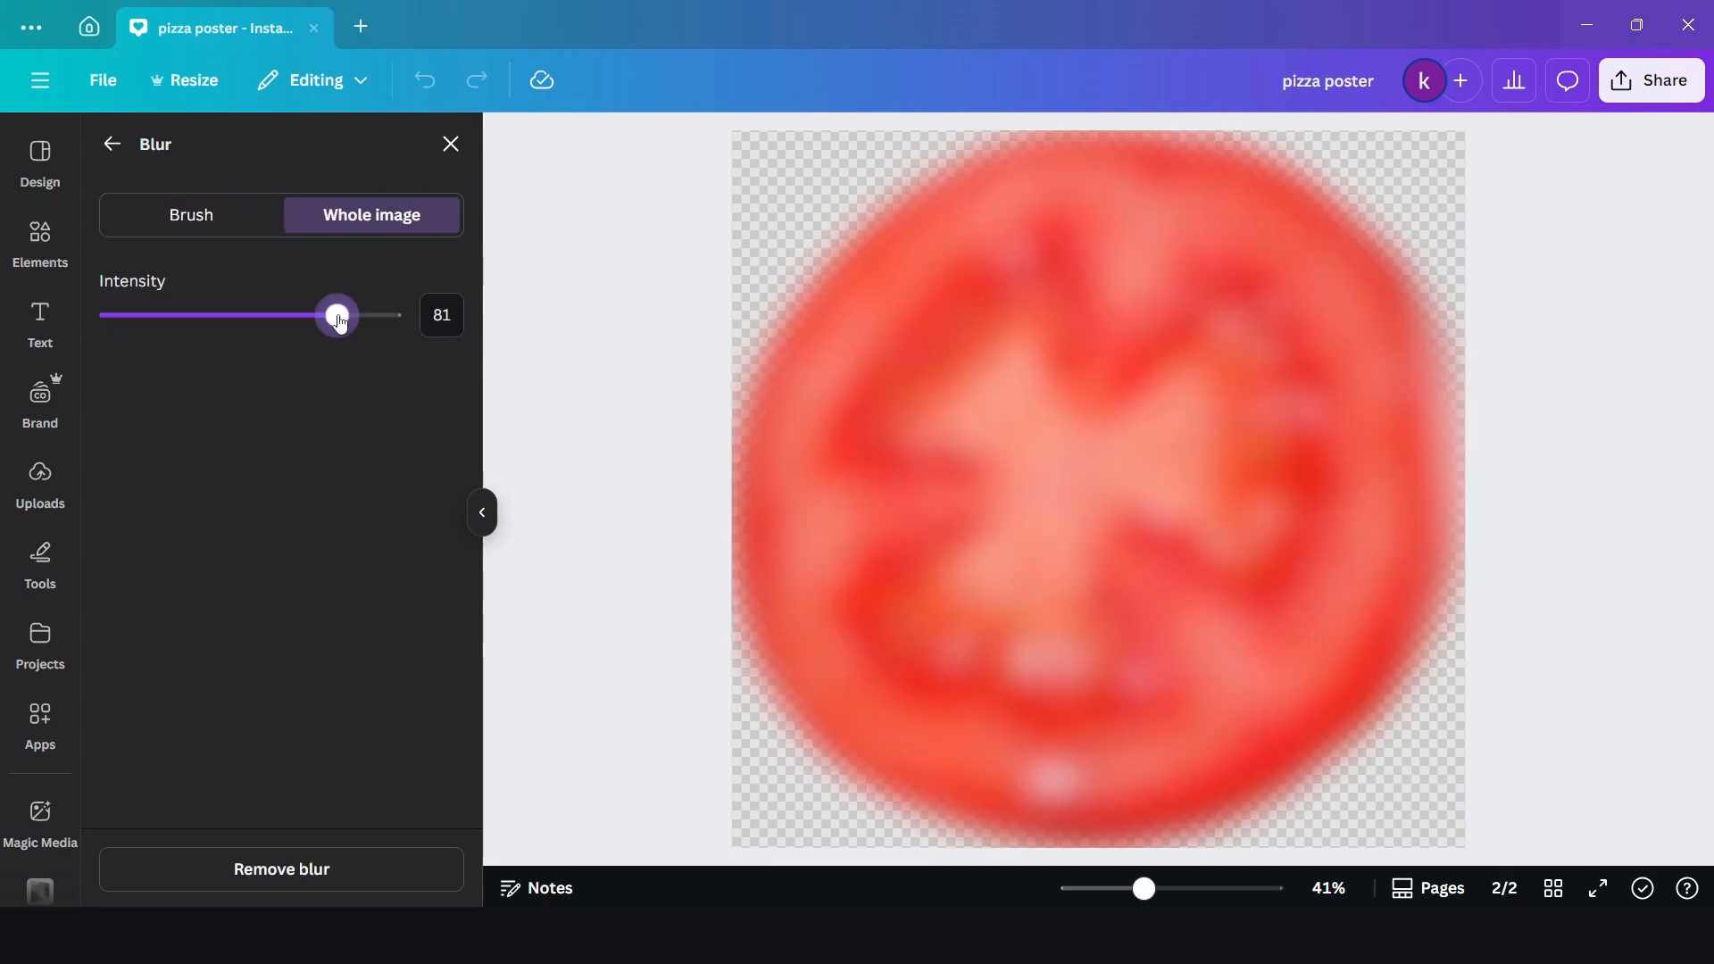
click(112, 144)
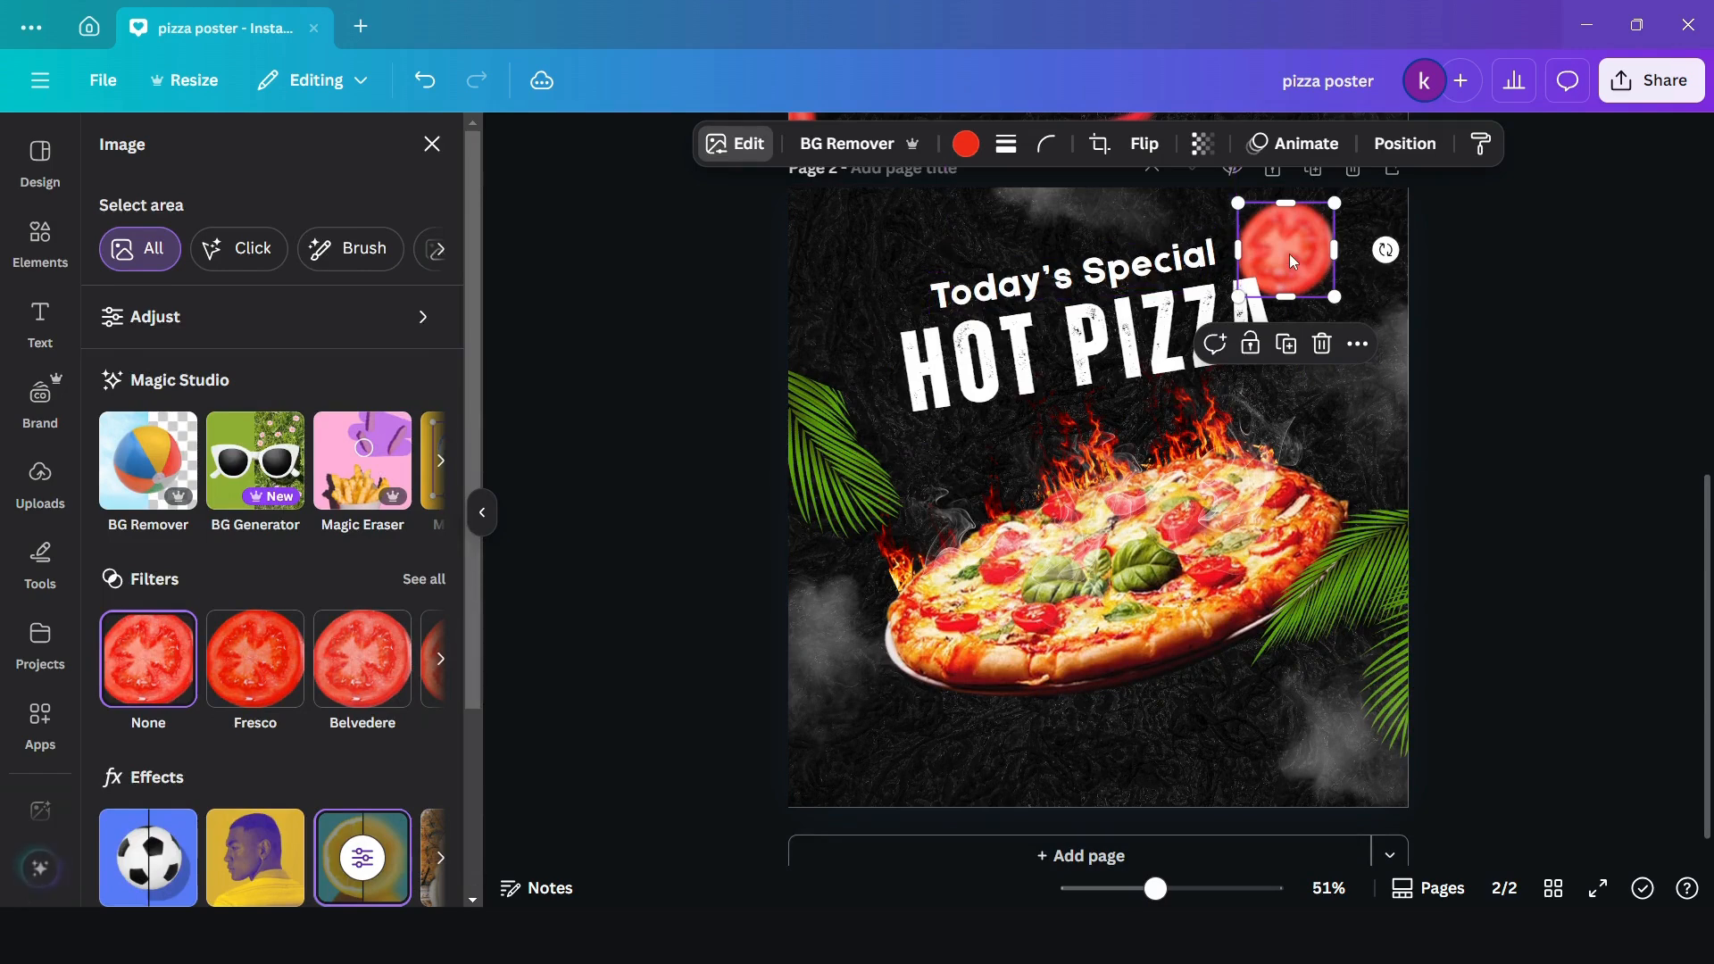
- Move the blurred tomato slice partly off the page's top edge and place a duplicate partly off the bottom-left corner of the page
drag(1297, 237, 1309, 185)
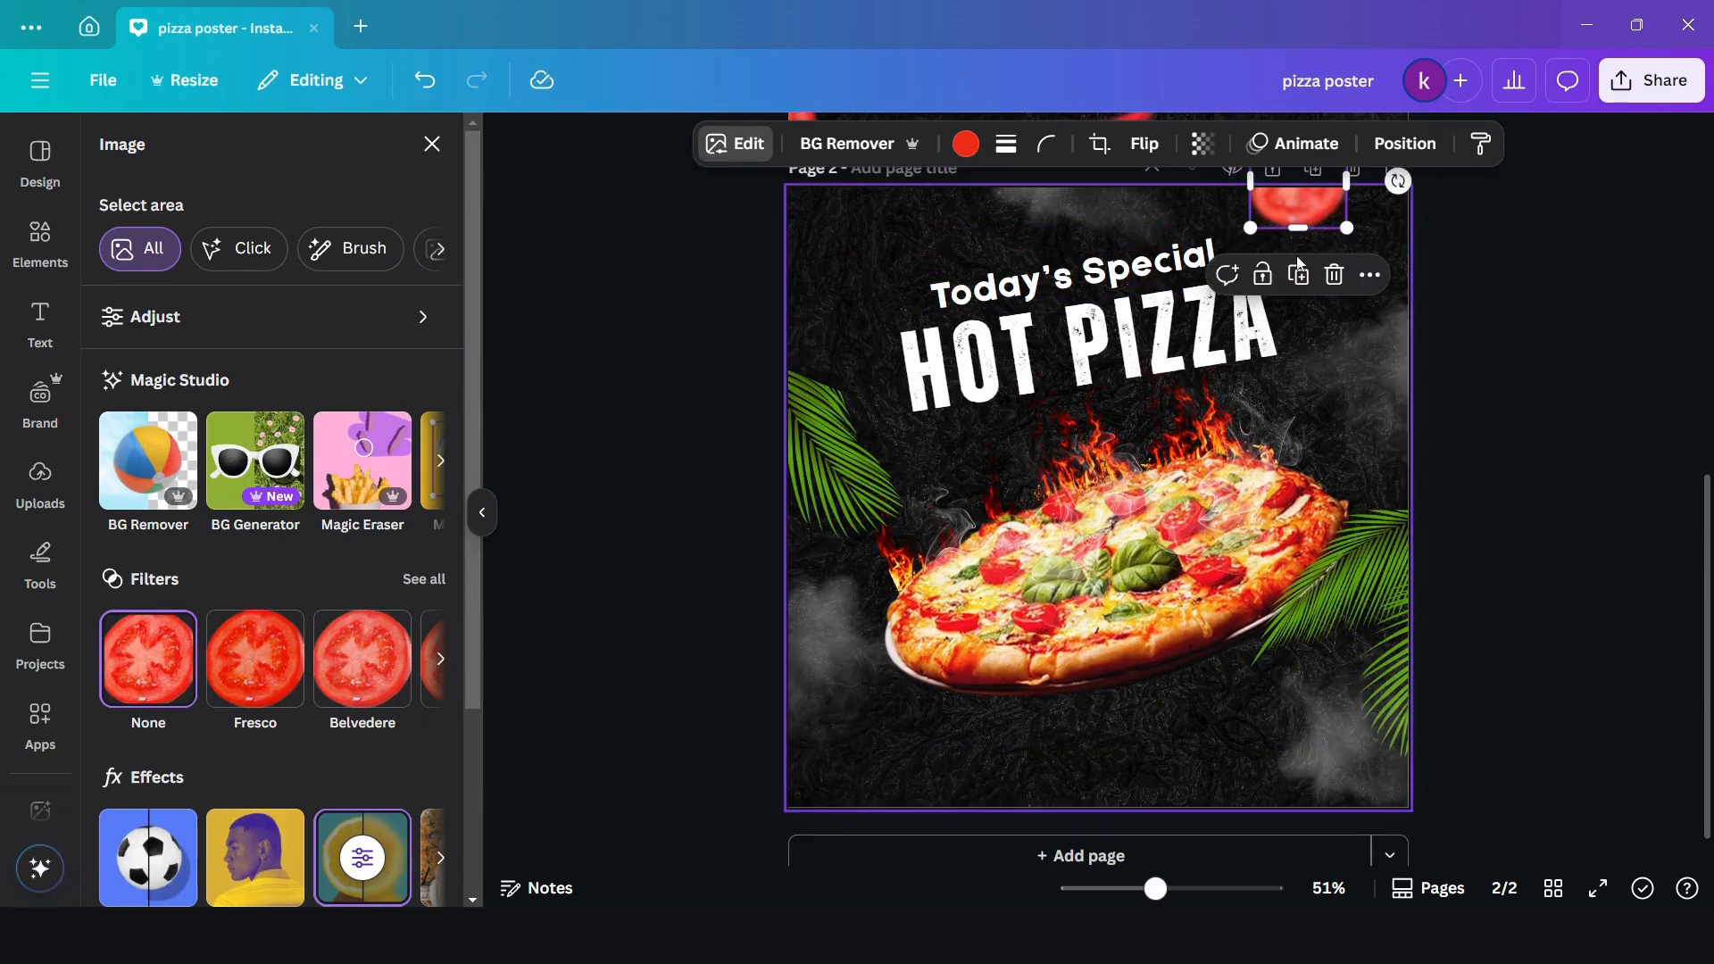
click(1302, 276)
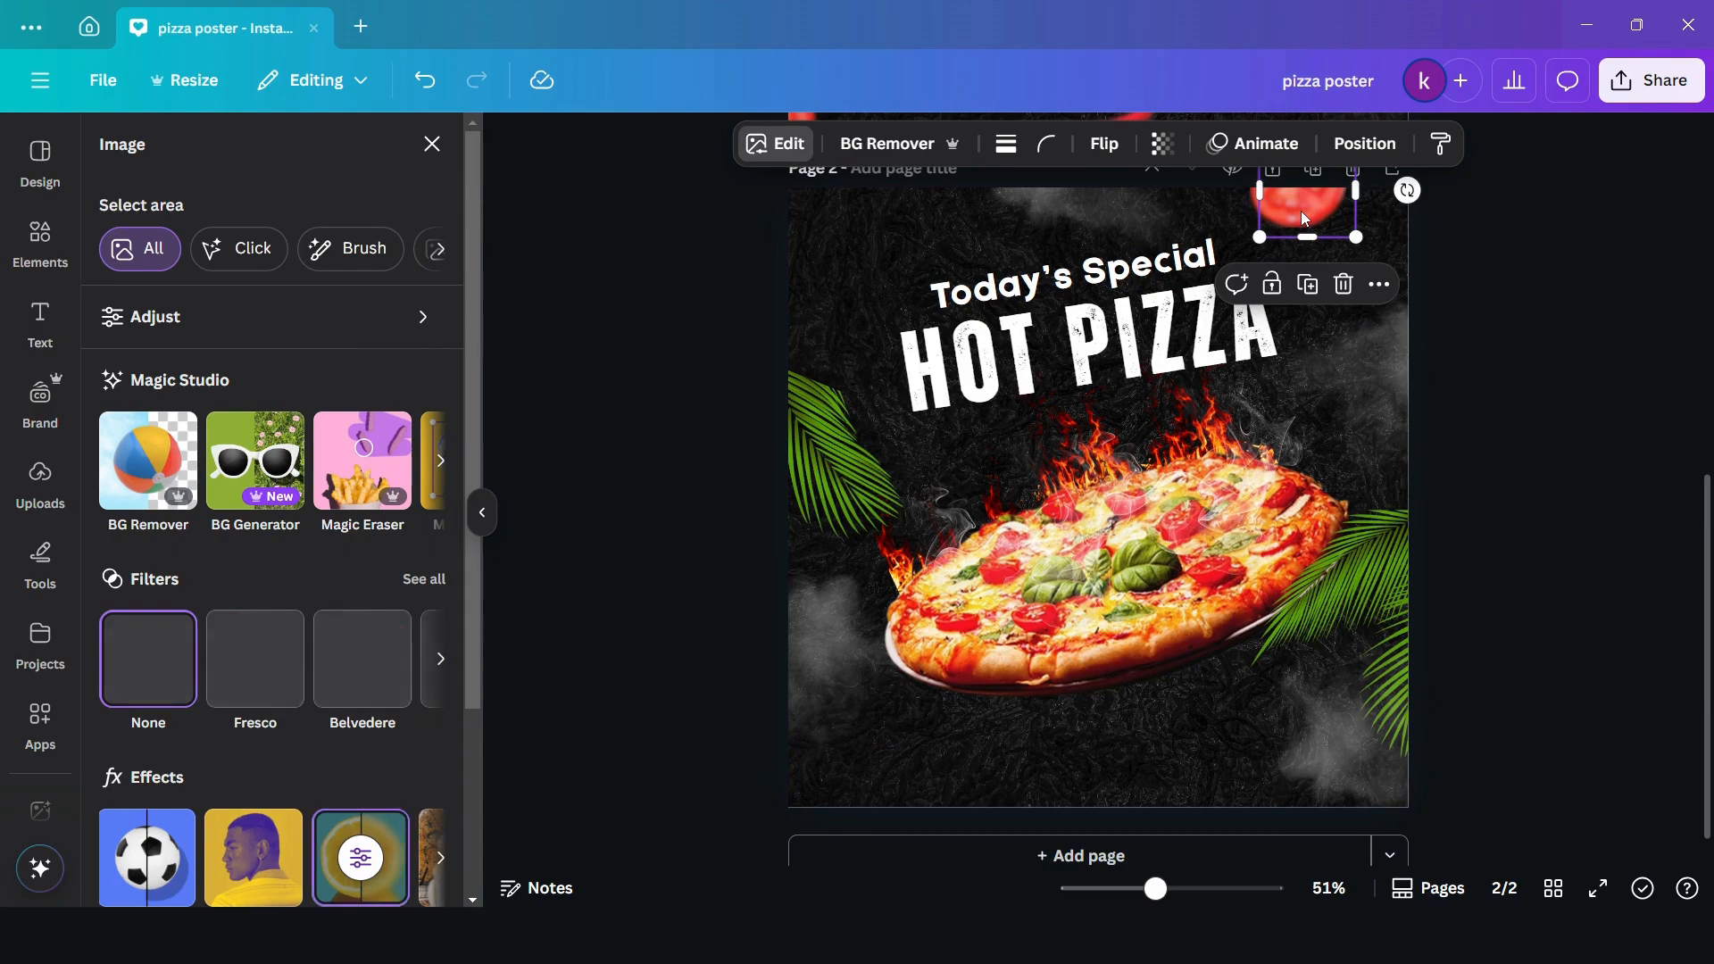
drag(1075, 448, 777, 822)
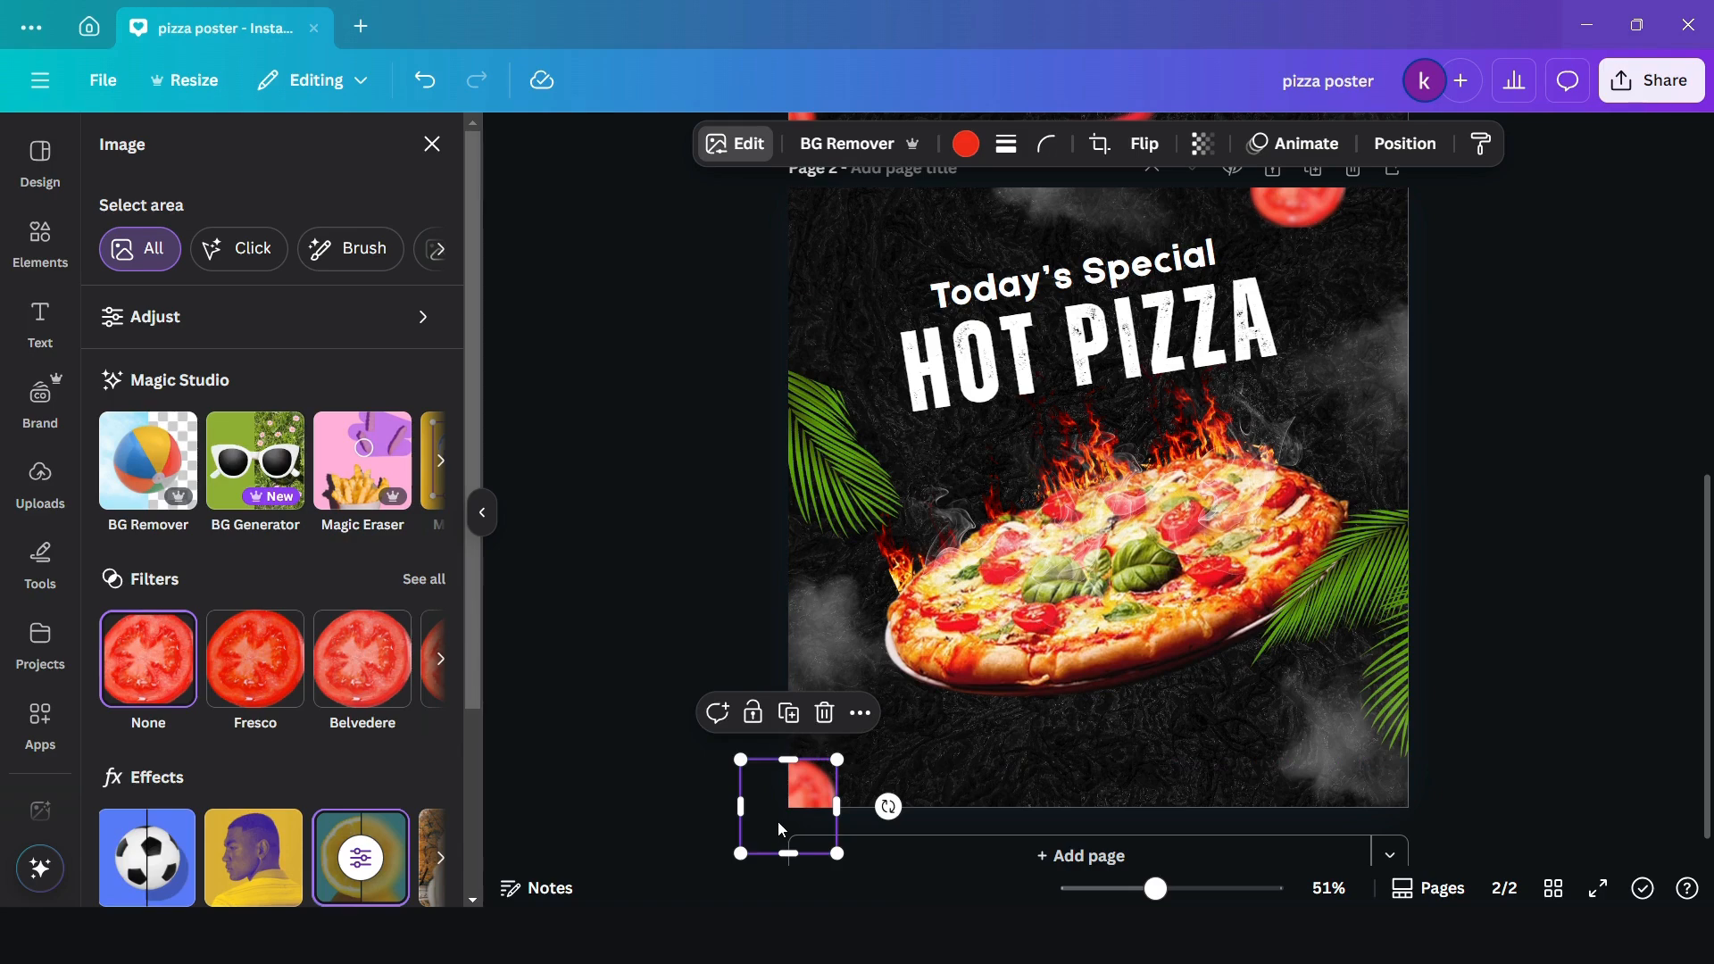
- Search the photo elements for "RED CHILLY" and add the single curved red chilli with a green stem to the page
click(41, 253)
click(254, 151)
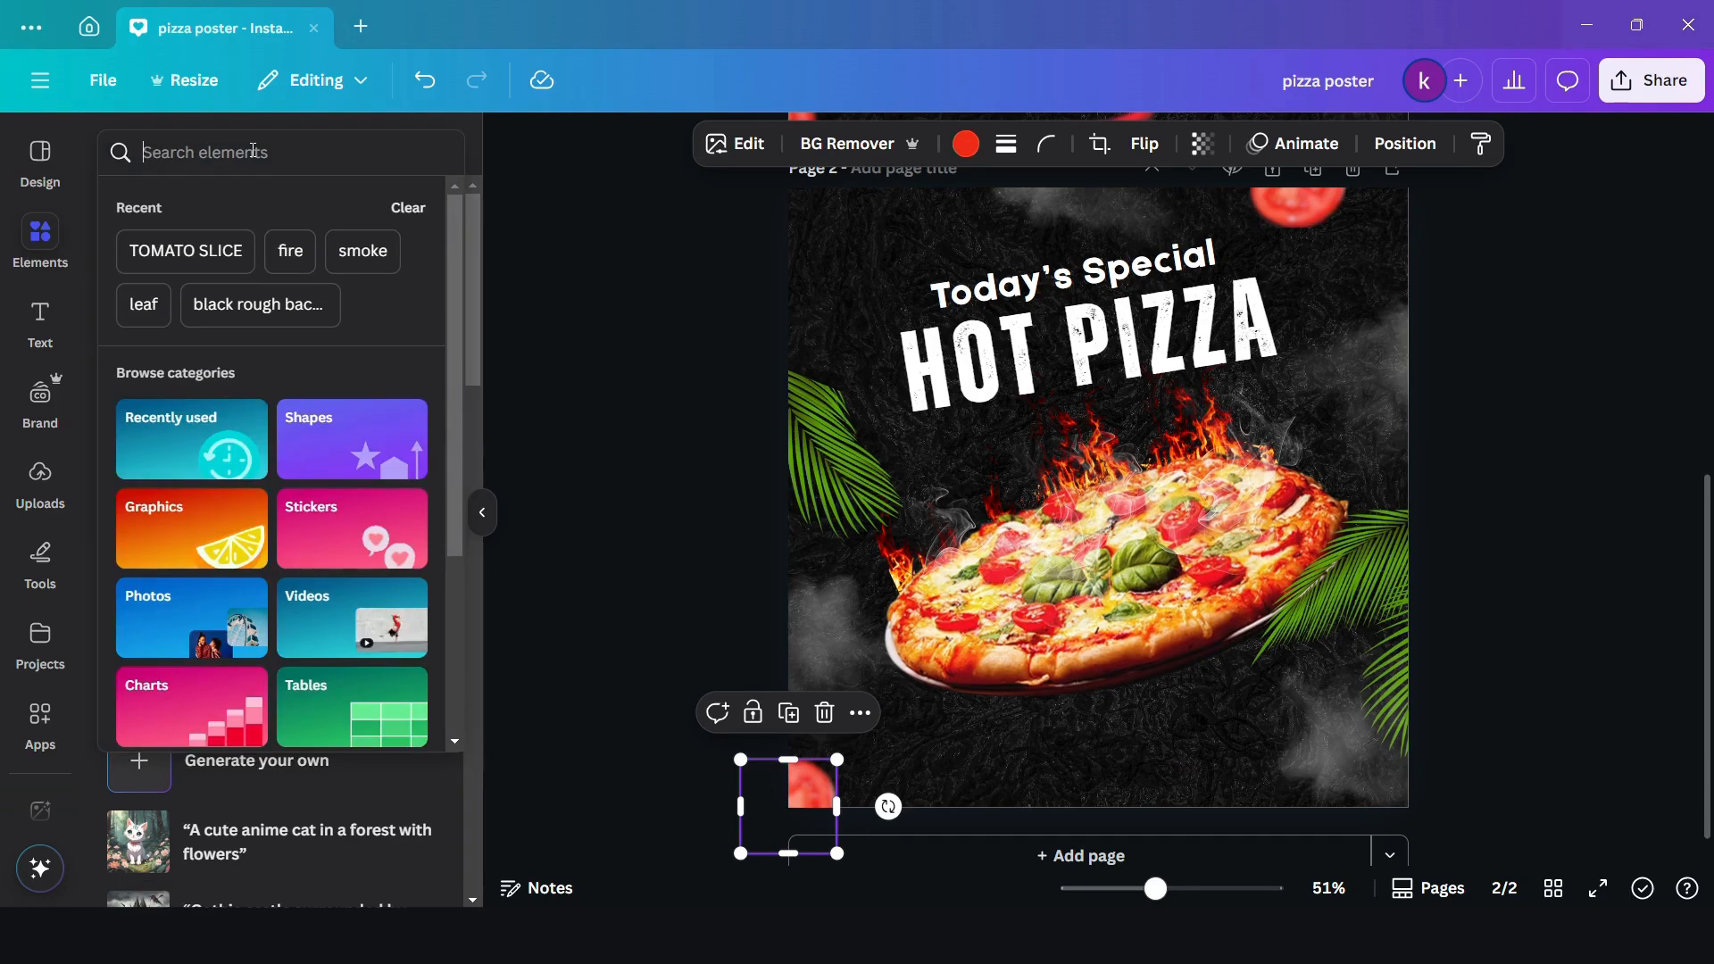
text(RED CH)
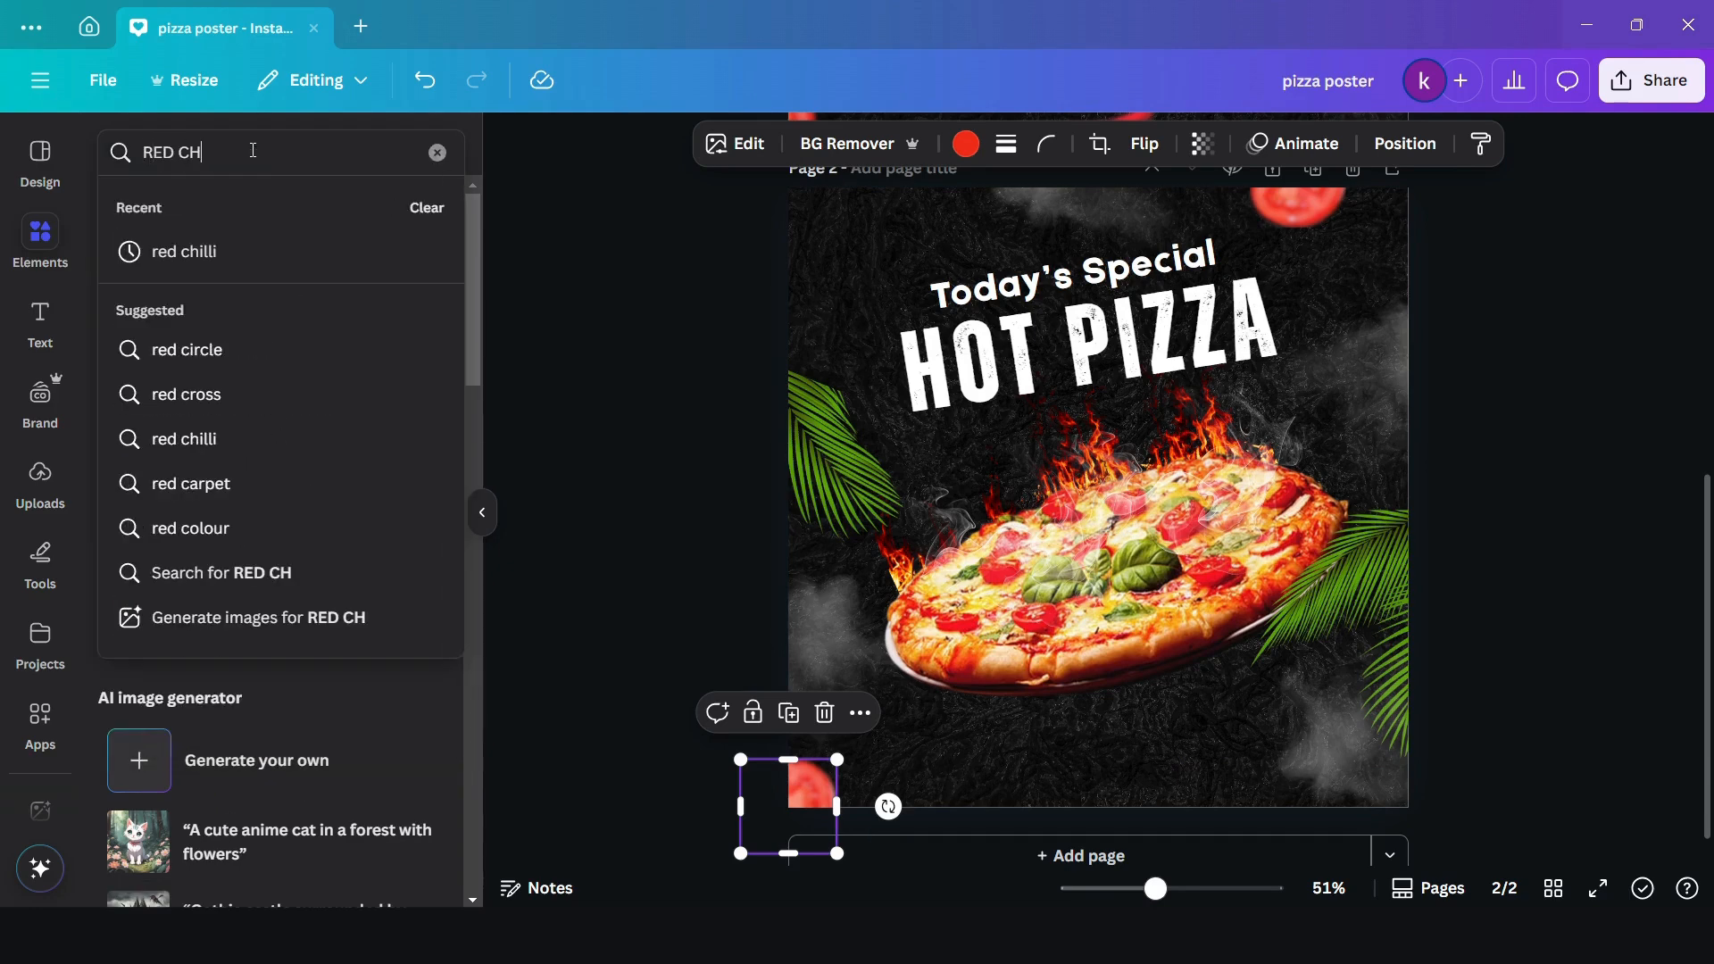
text(ILLY)
key(Return)
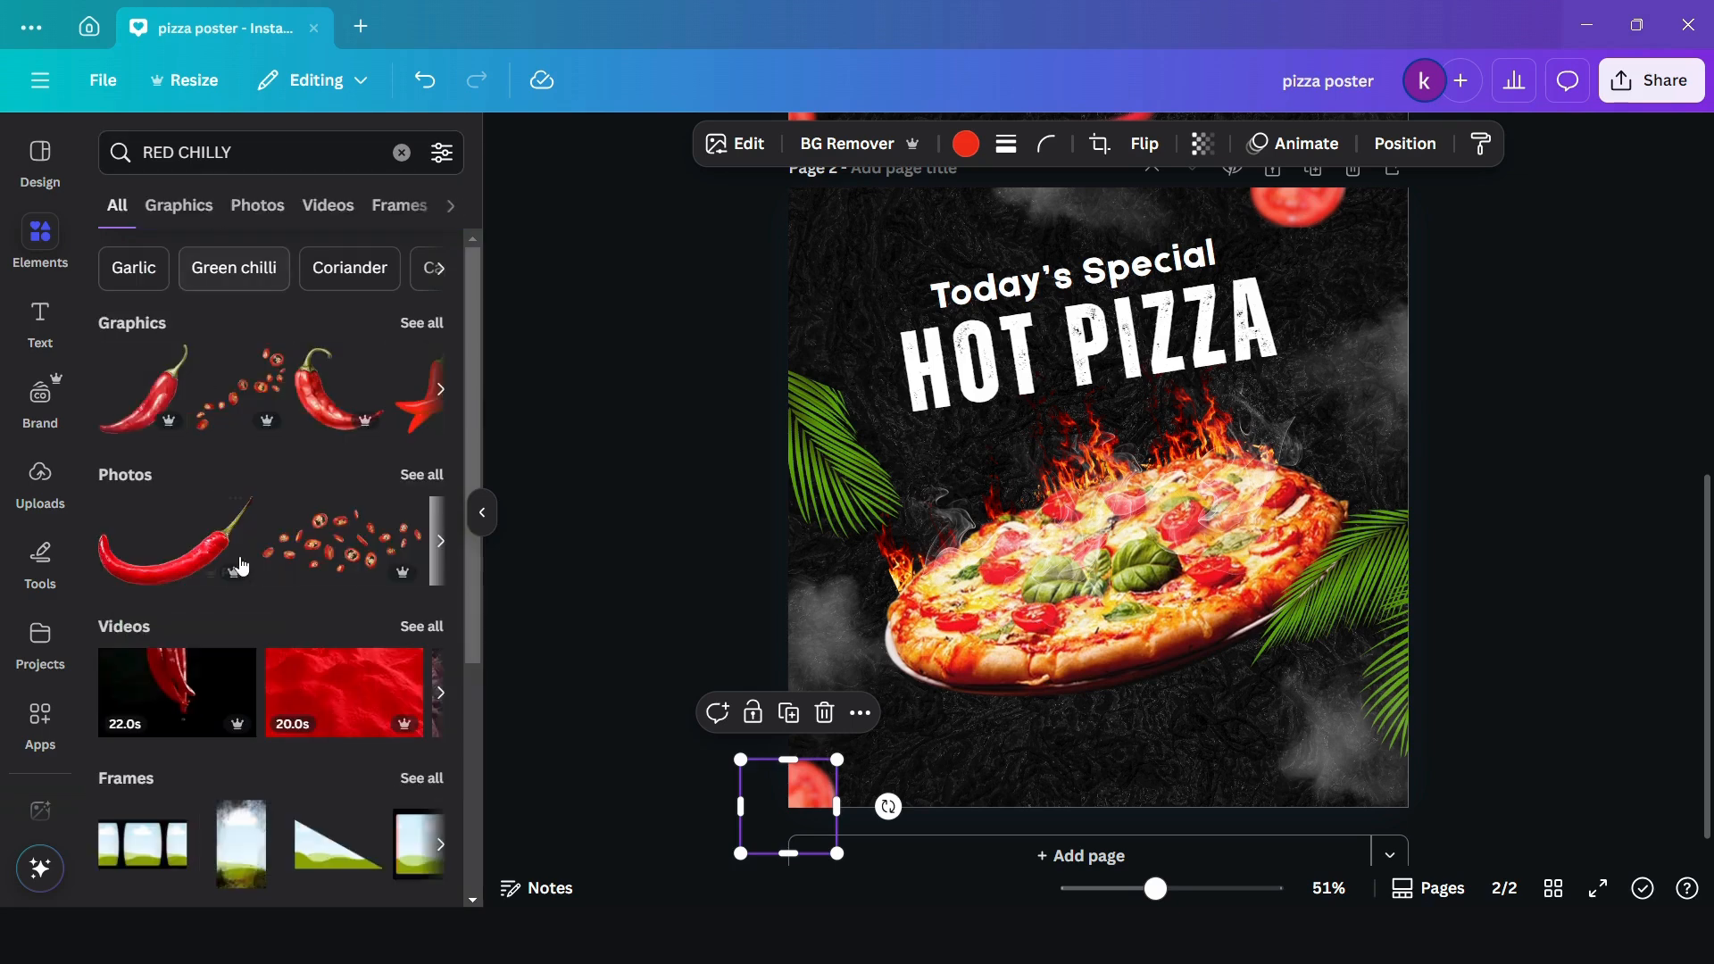
click(424, 474)
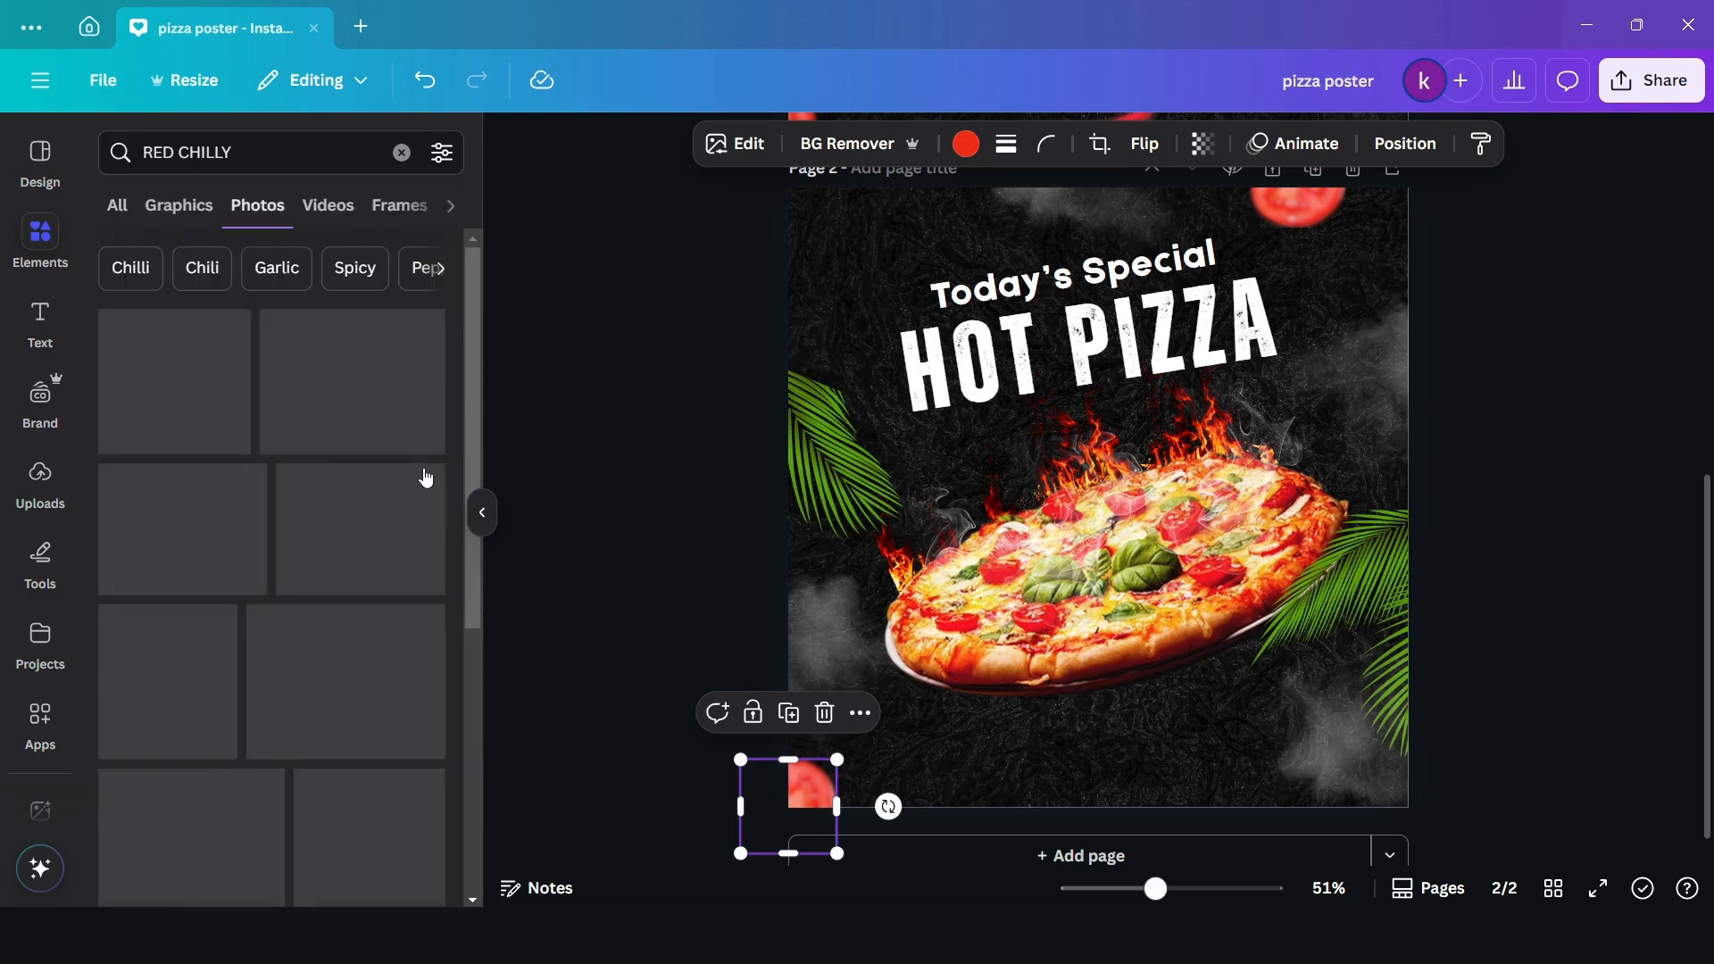
scroll(324, 745, down, 10)
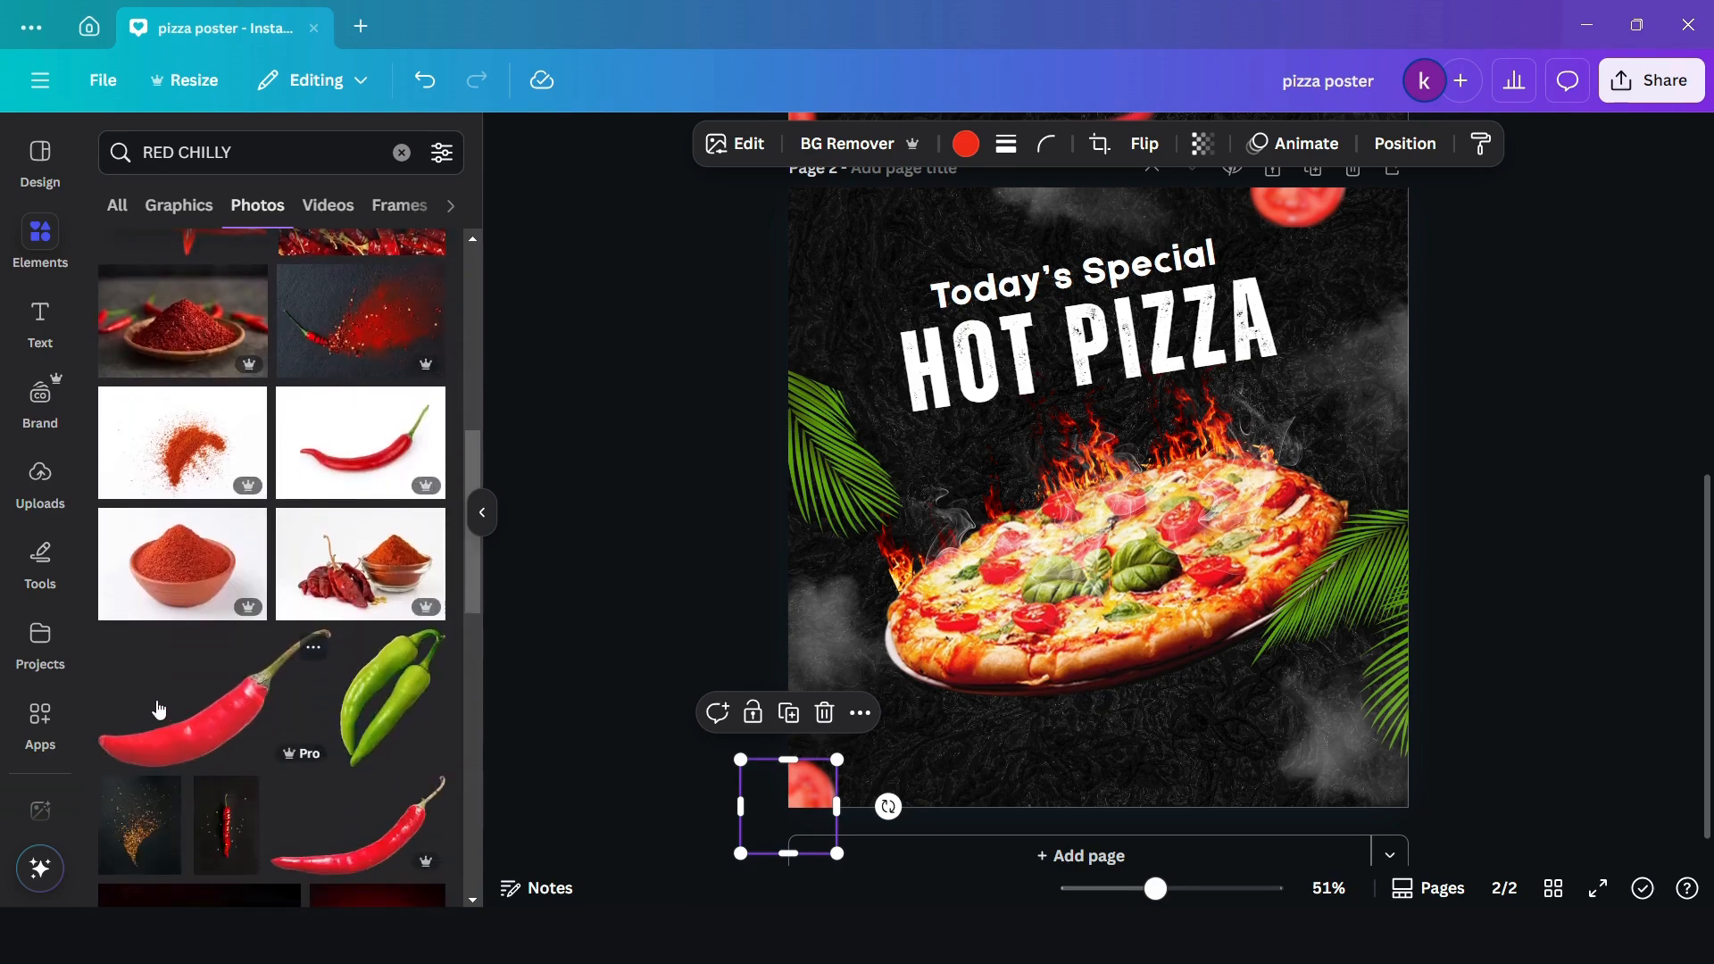
click(166, 712)
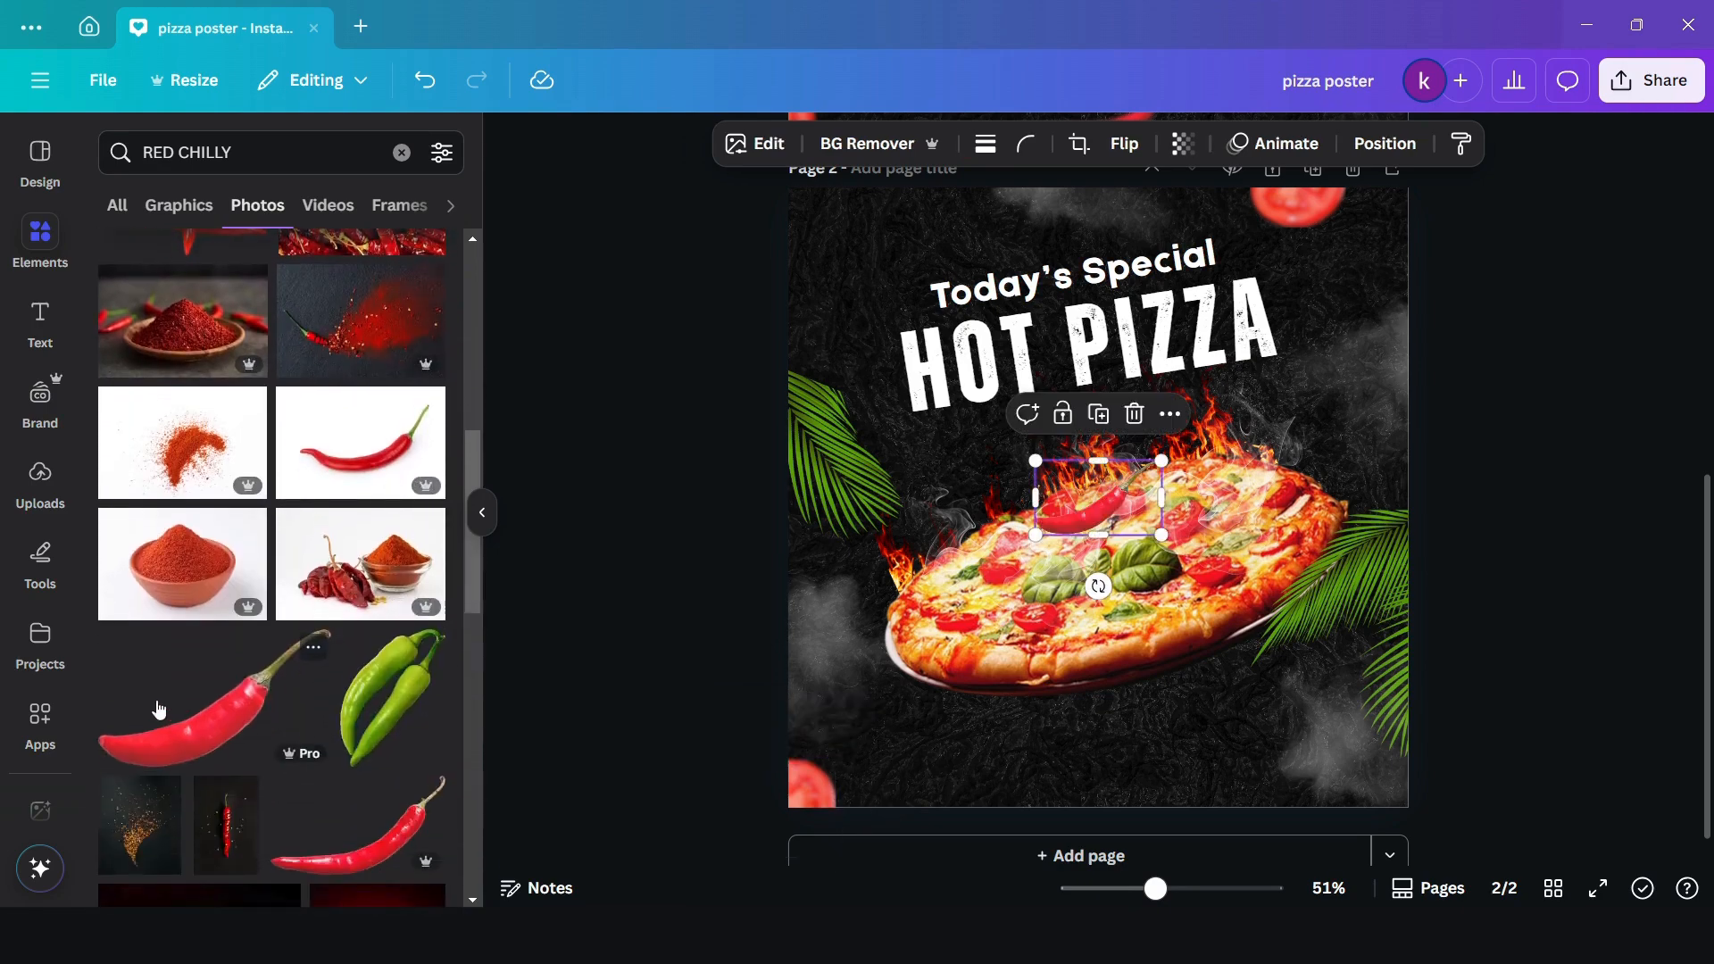
- Apply a Blur effect to the whole red chilli image with intensity 72
click(731, 145)
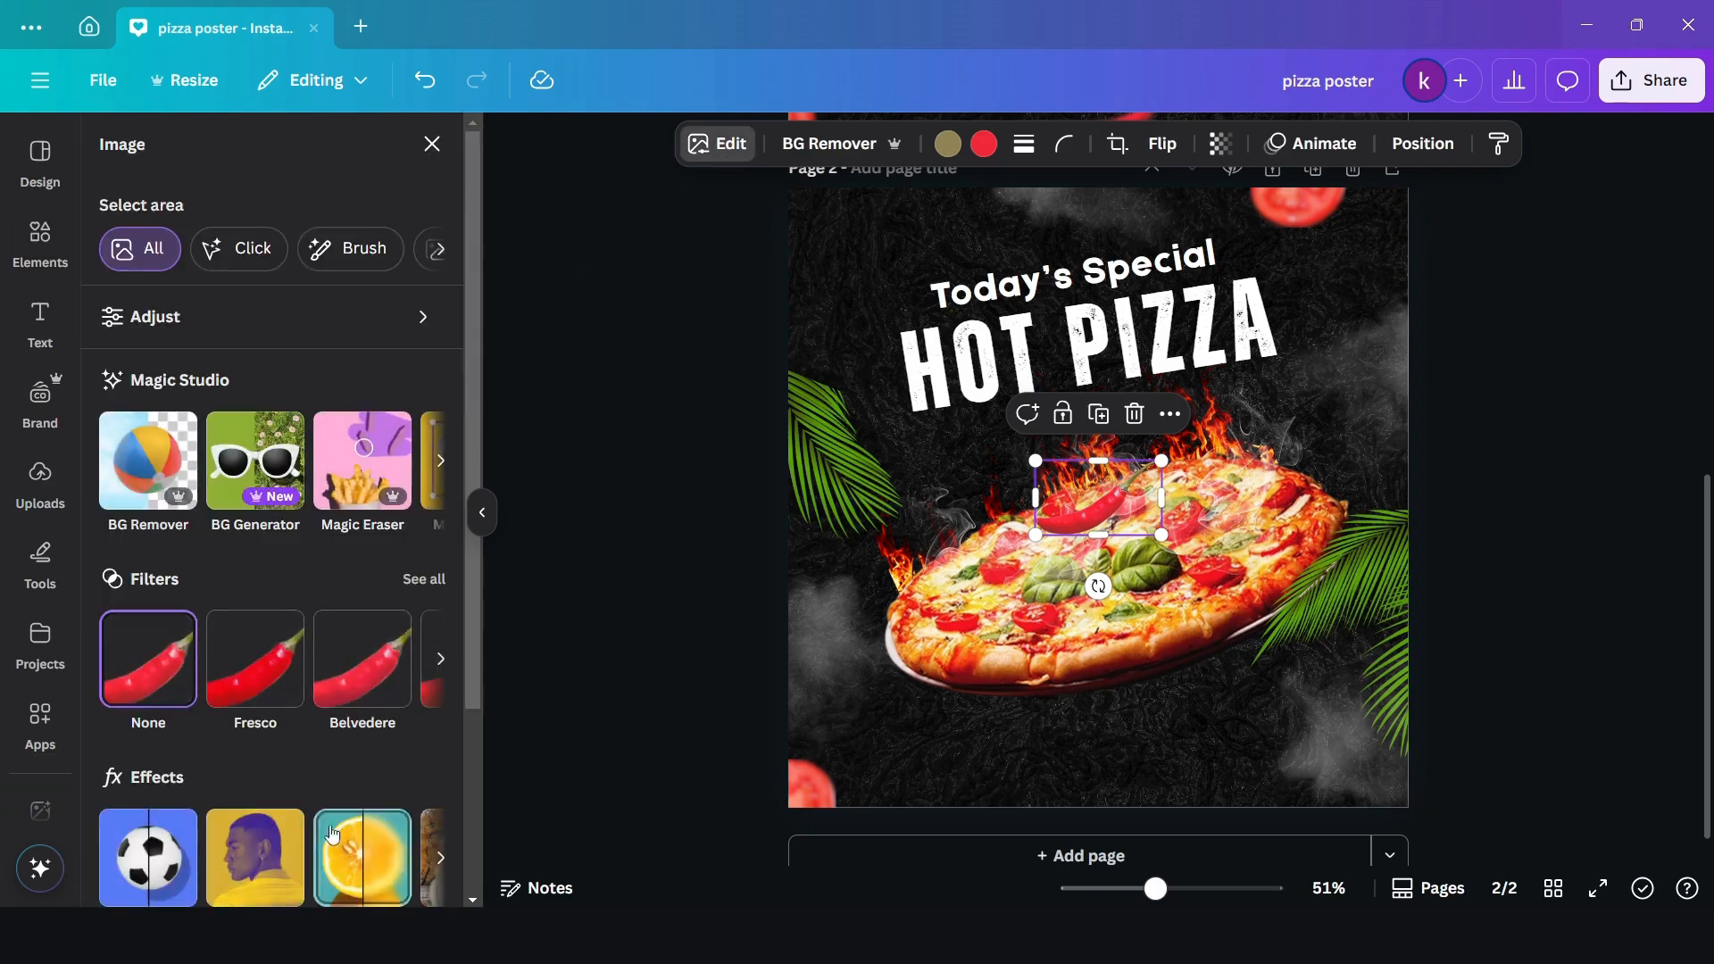
click(358, 875)
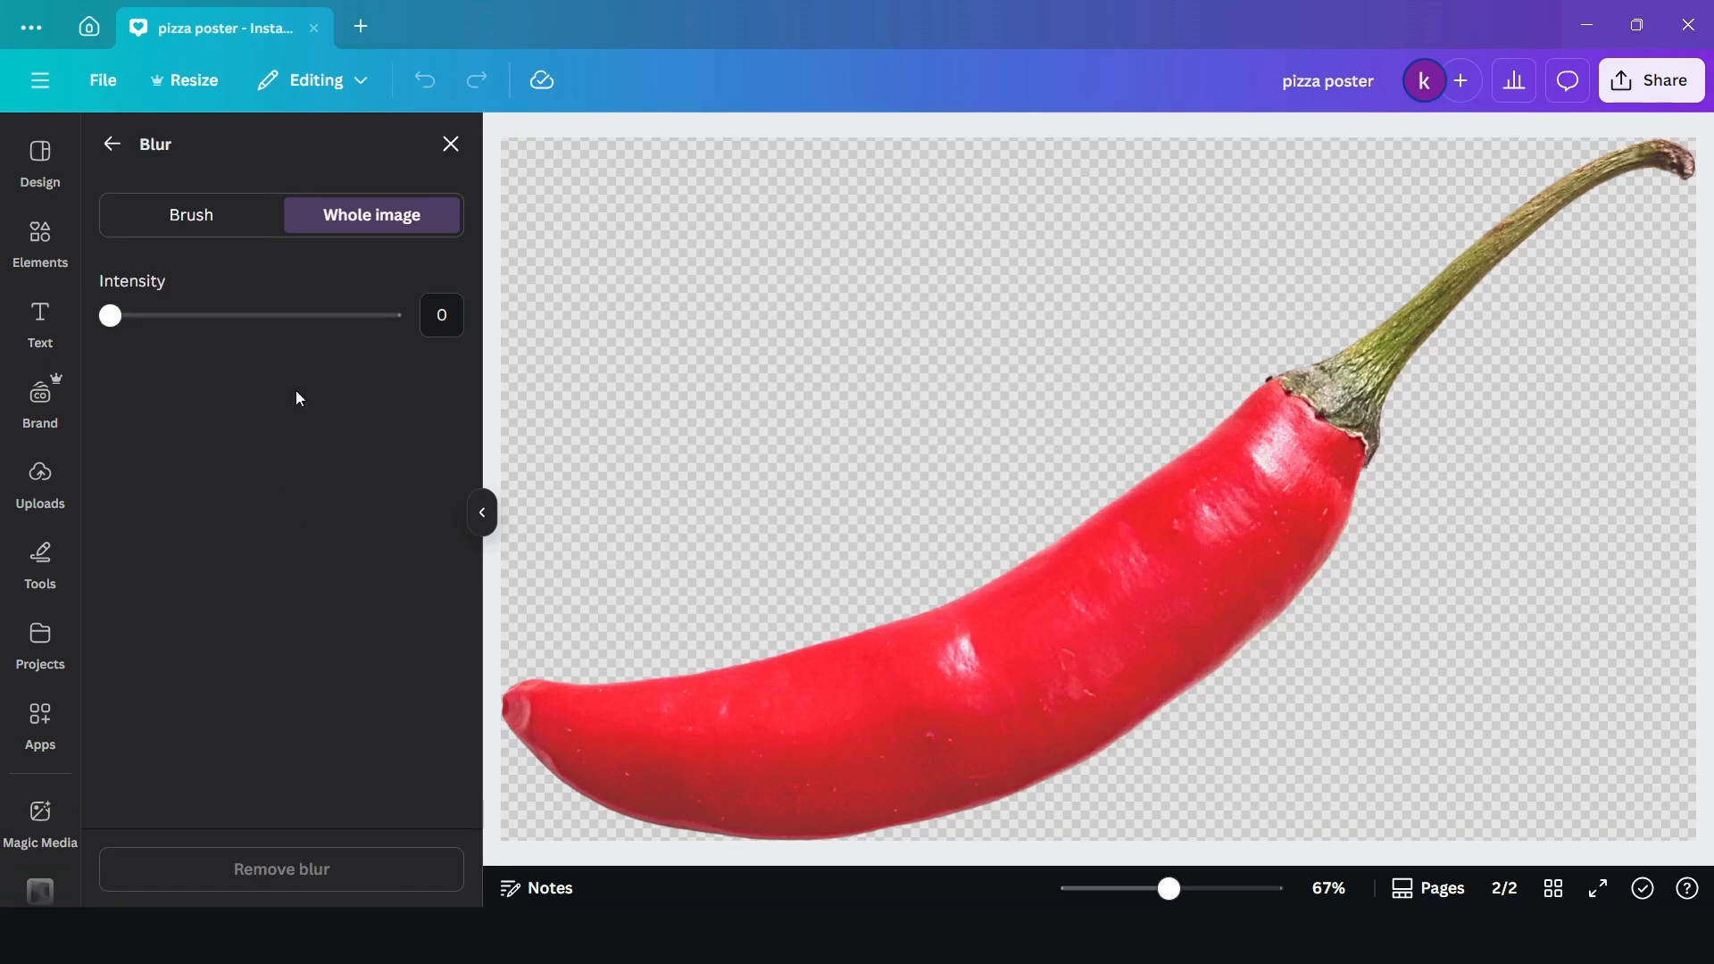
click(316, 317)
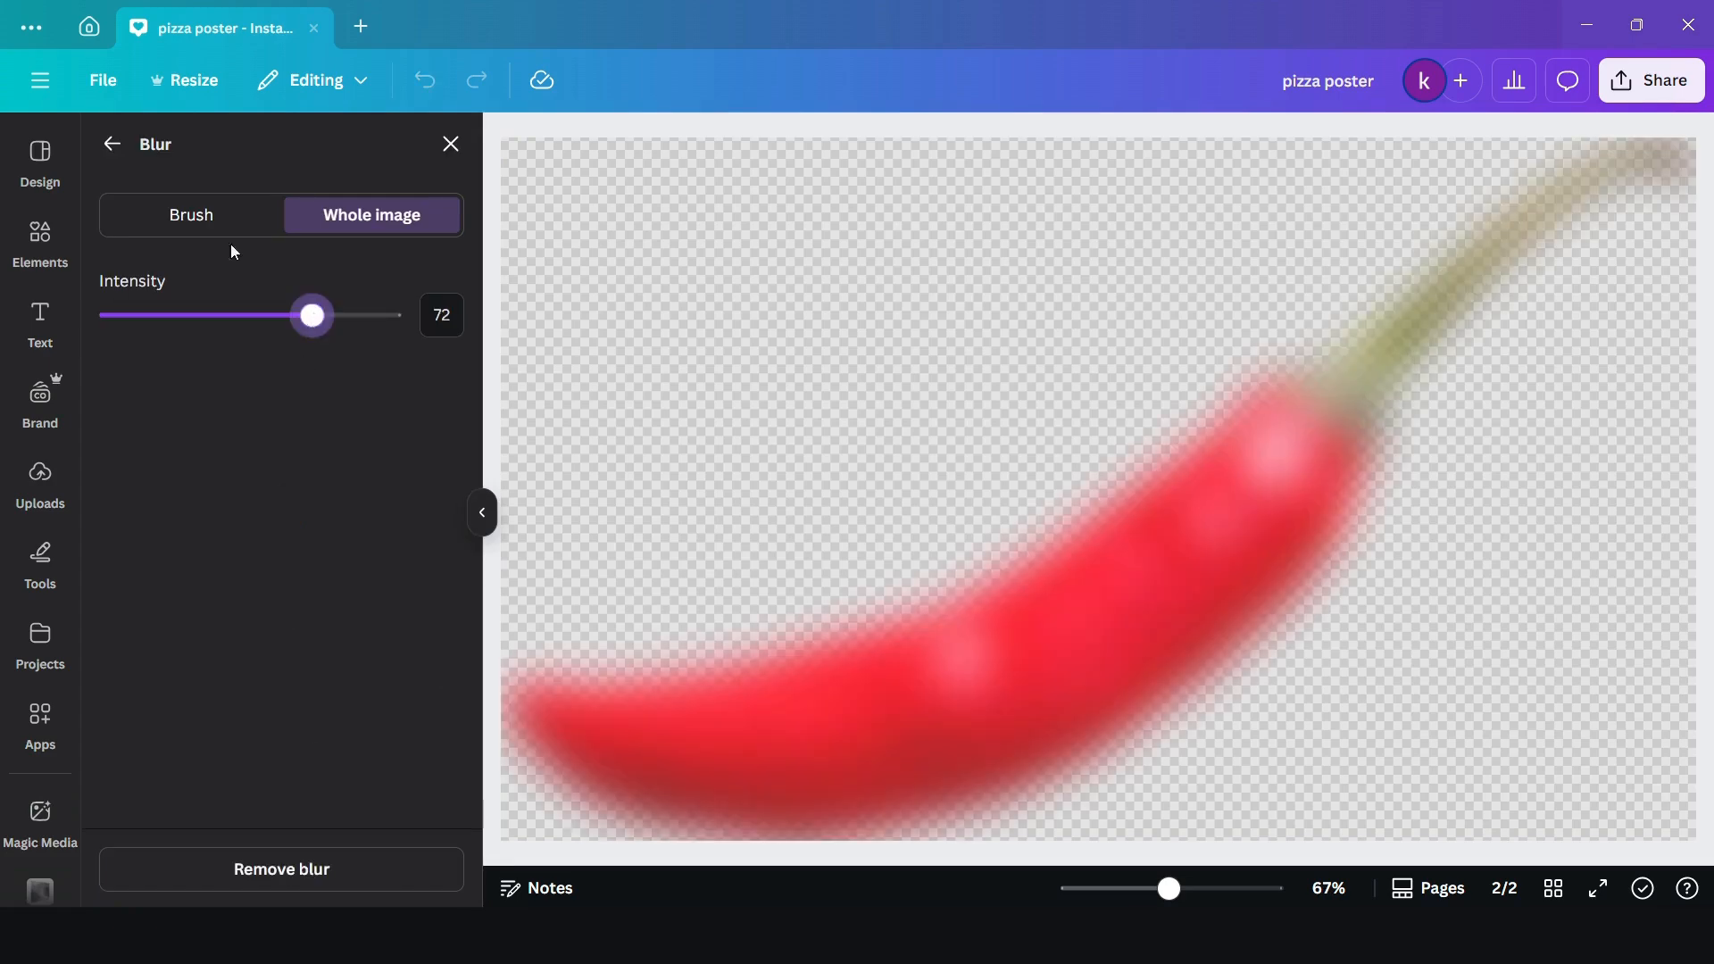
click(110, 147)
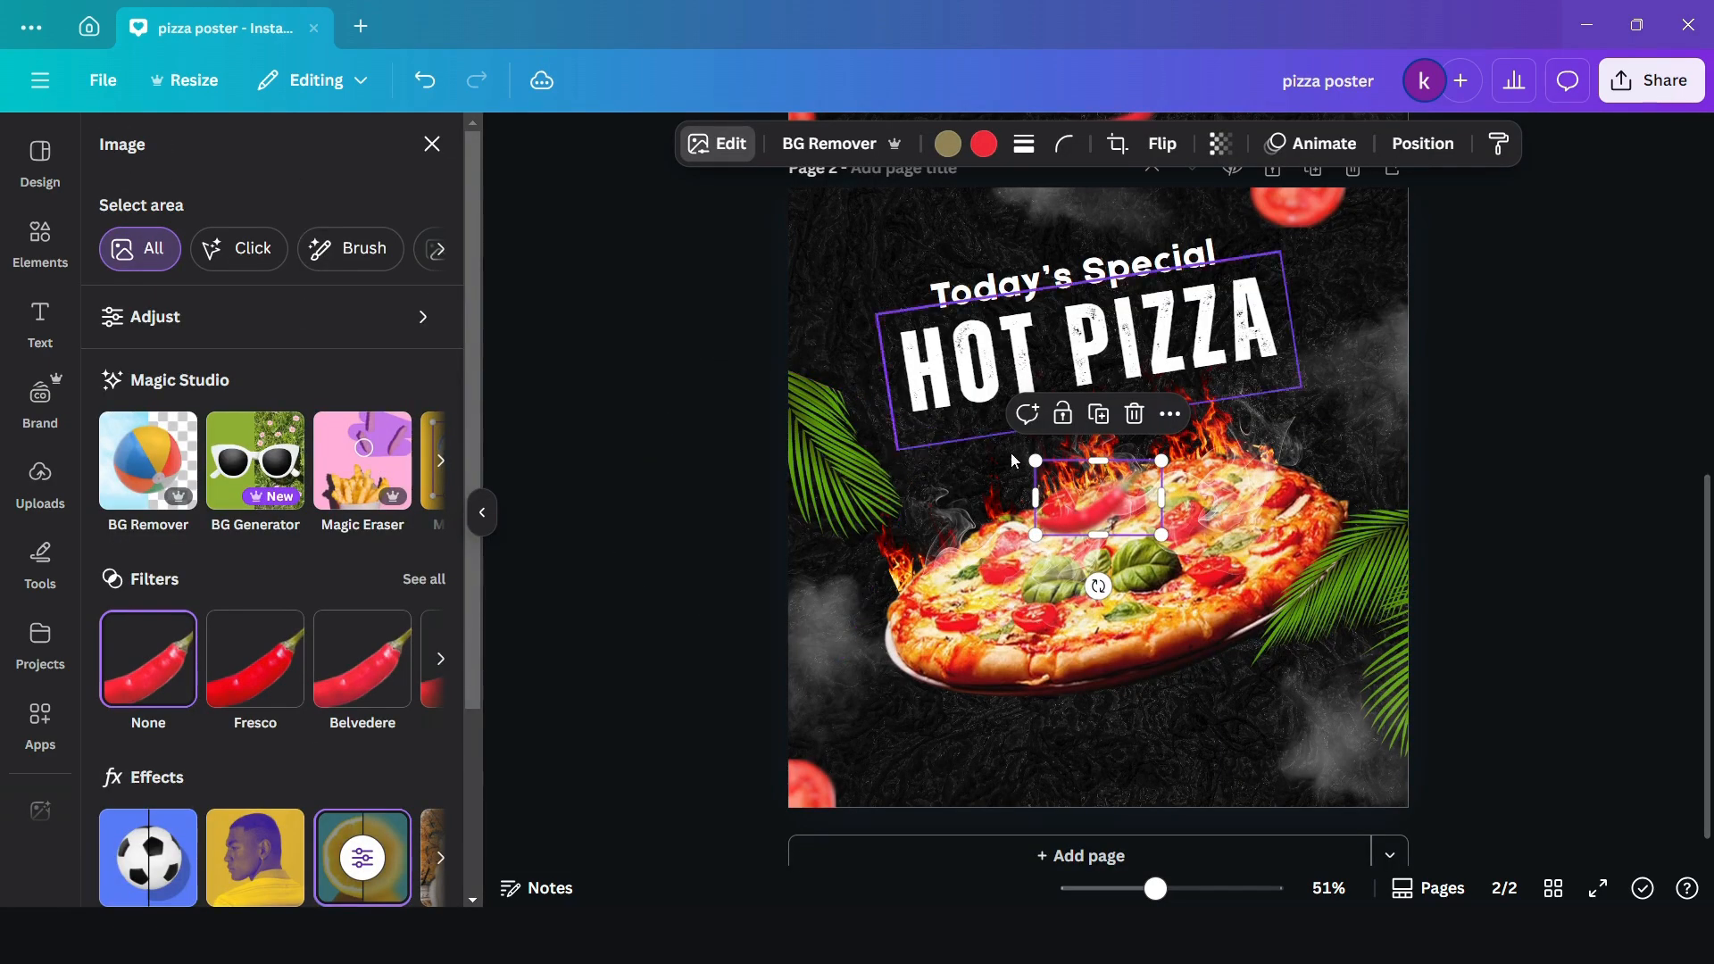
- Move the blurred chilli just below the pizza, rotate it and flip it horizontally
drag(1069, 495, 1064, 695)
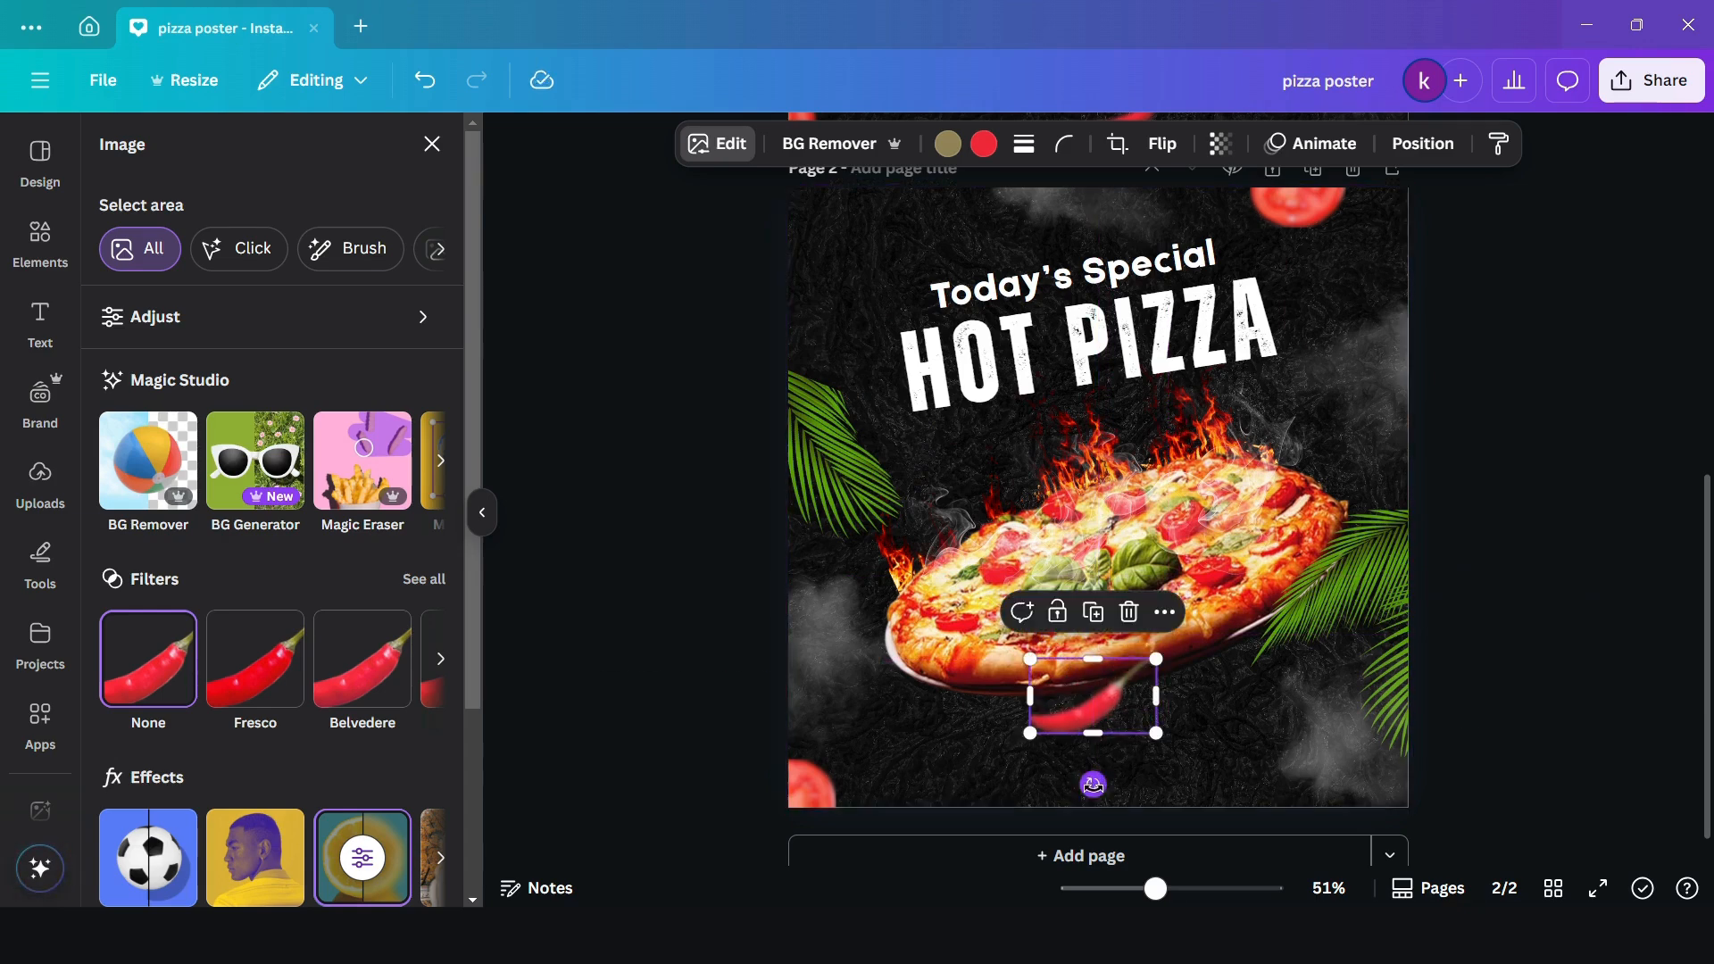
drag(1092, 784, 1119, 780)
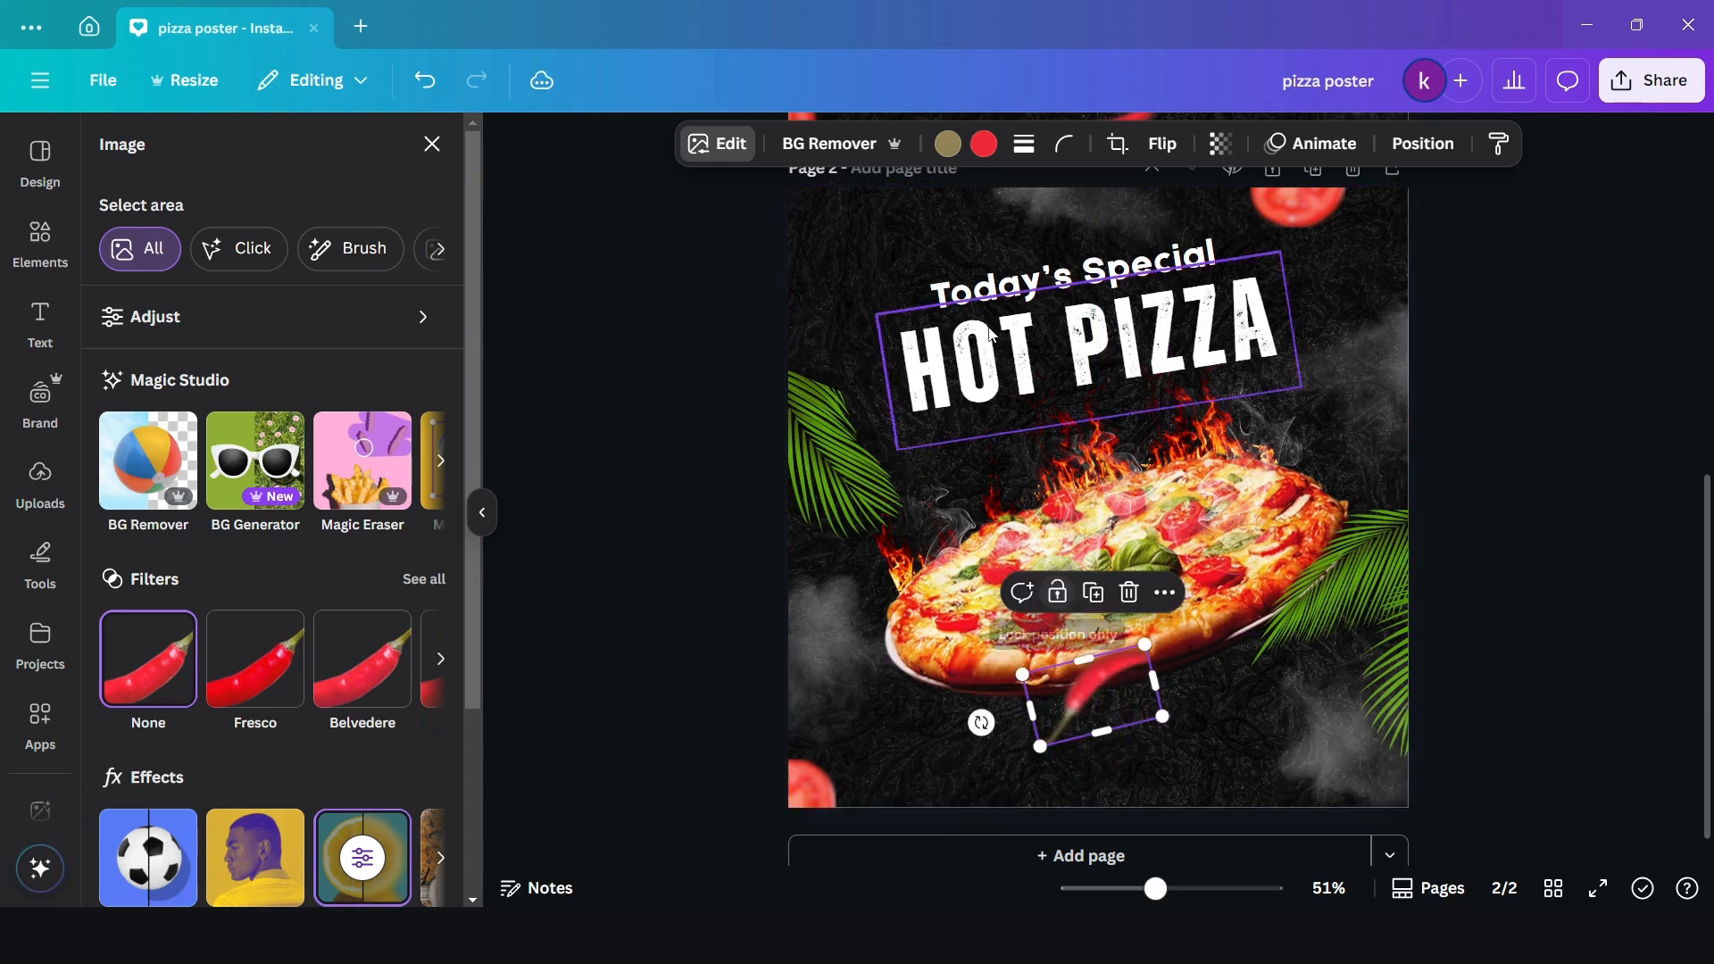
click(1162, 144)
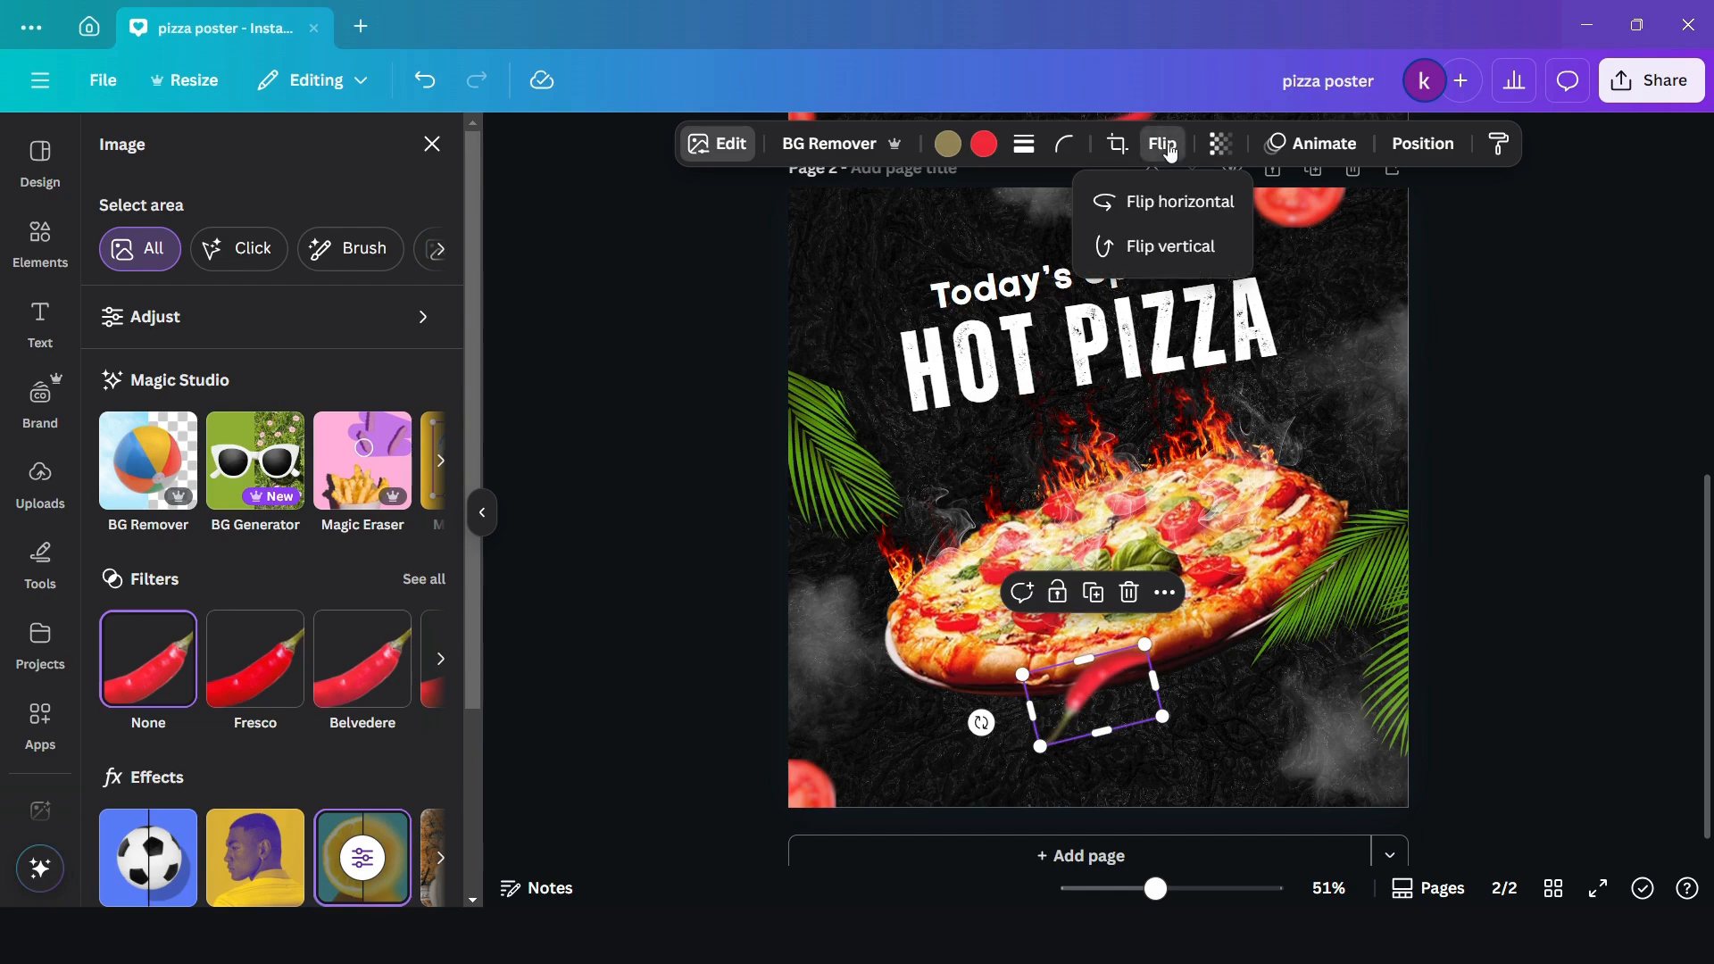
click(1168, 203)
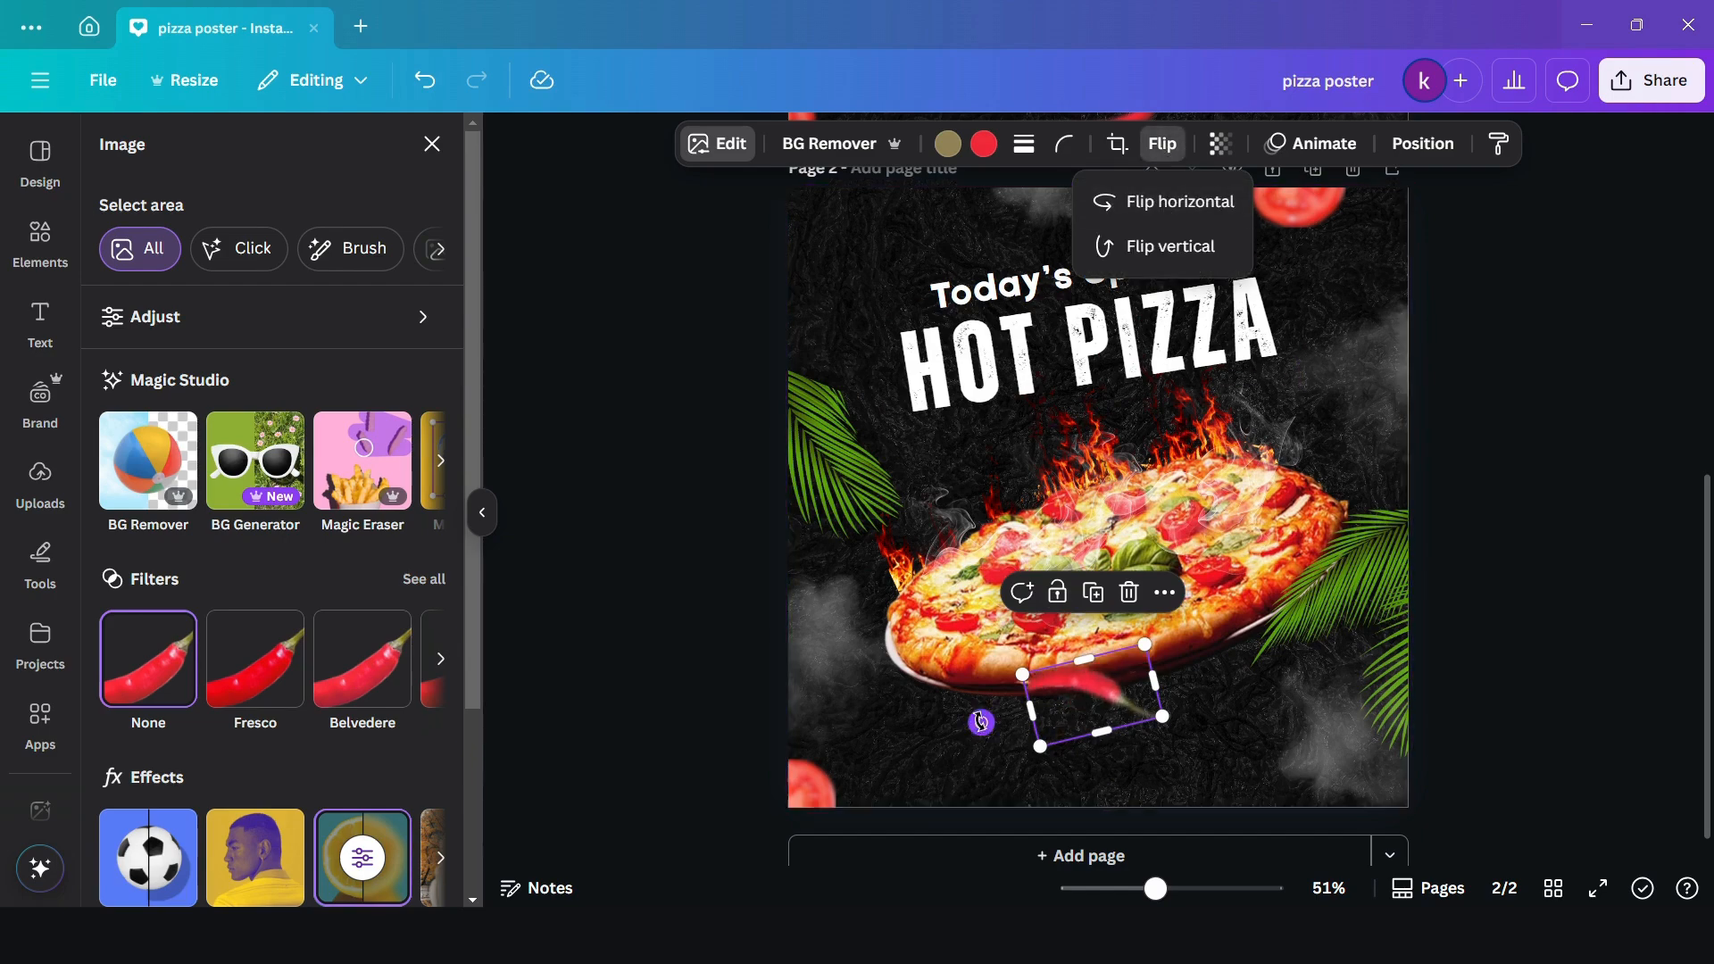
- Rotate the chilli so its end points up to the right and place it partly off the middle of the page's bottom edge
drag(980, 721, 1181, 644)
drag(1097, 705, 1071, 791)
drag(1105, 859, 1119, 848)
drag(1074, 790, 1075, 803)
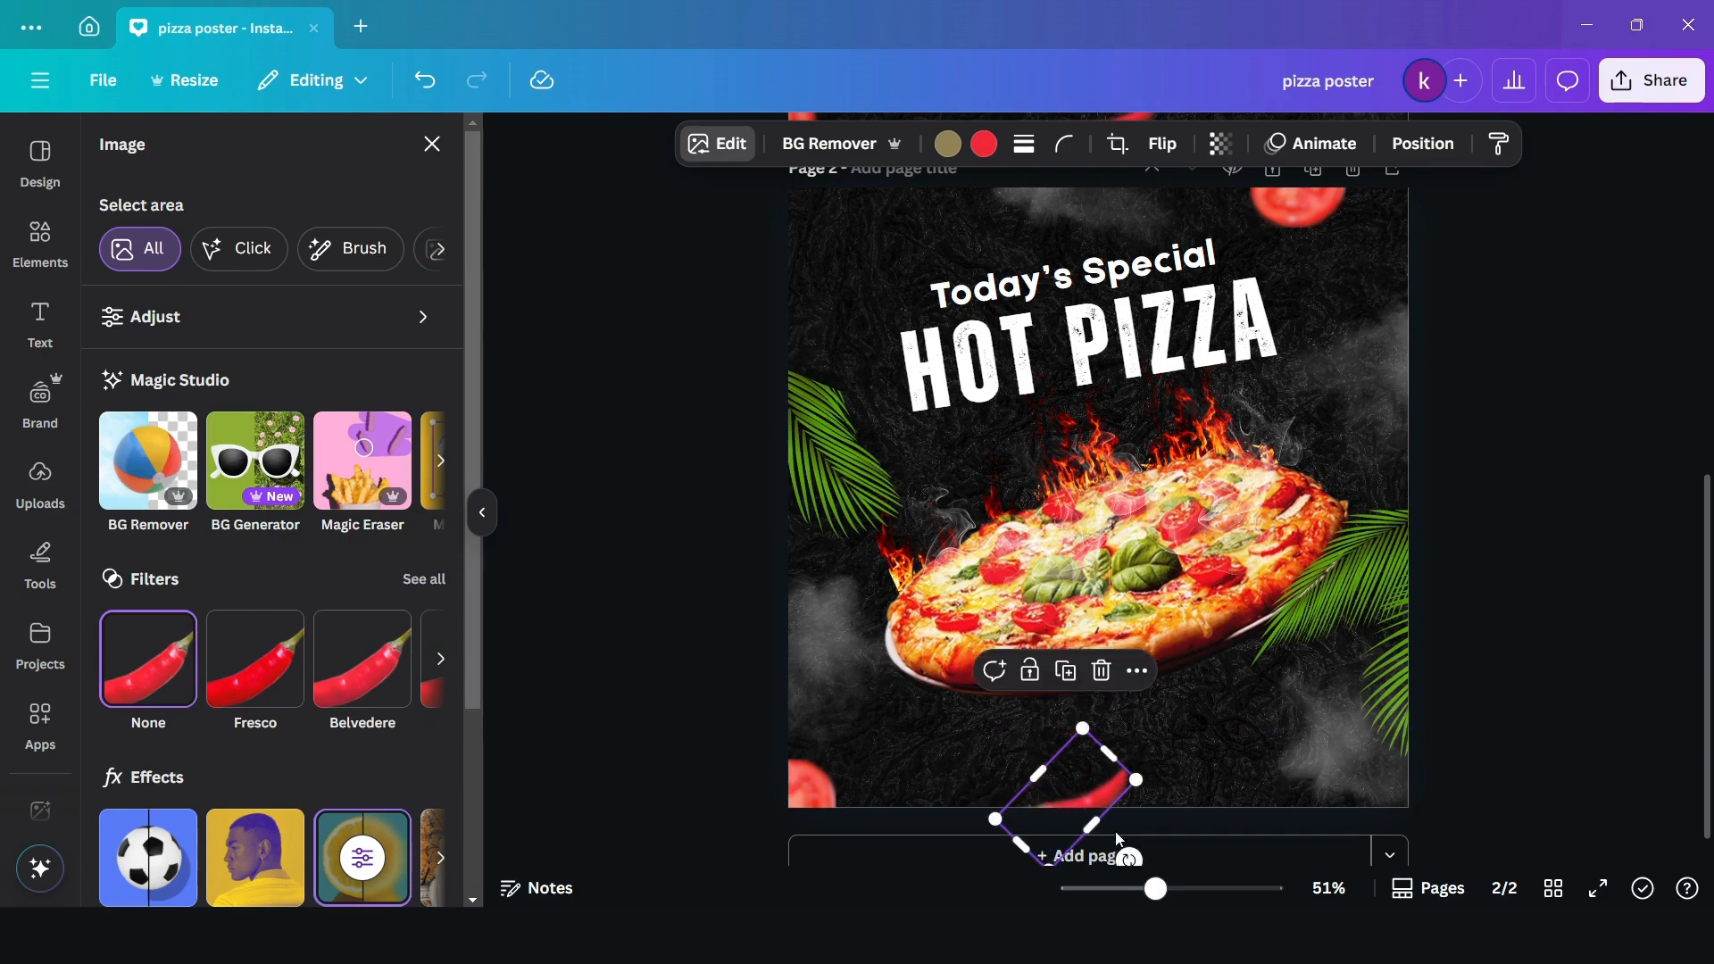
drag(1123, 855, 1077, 798)
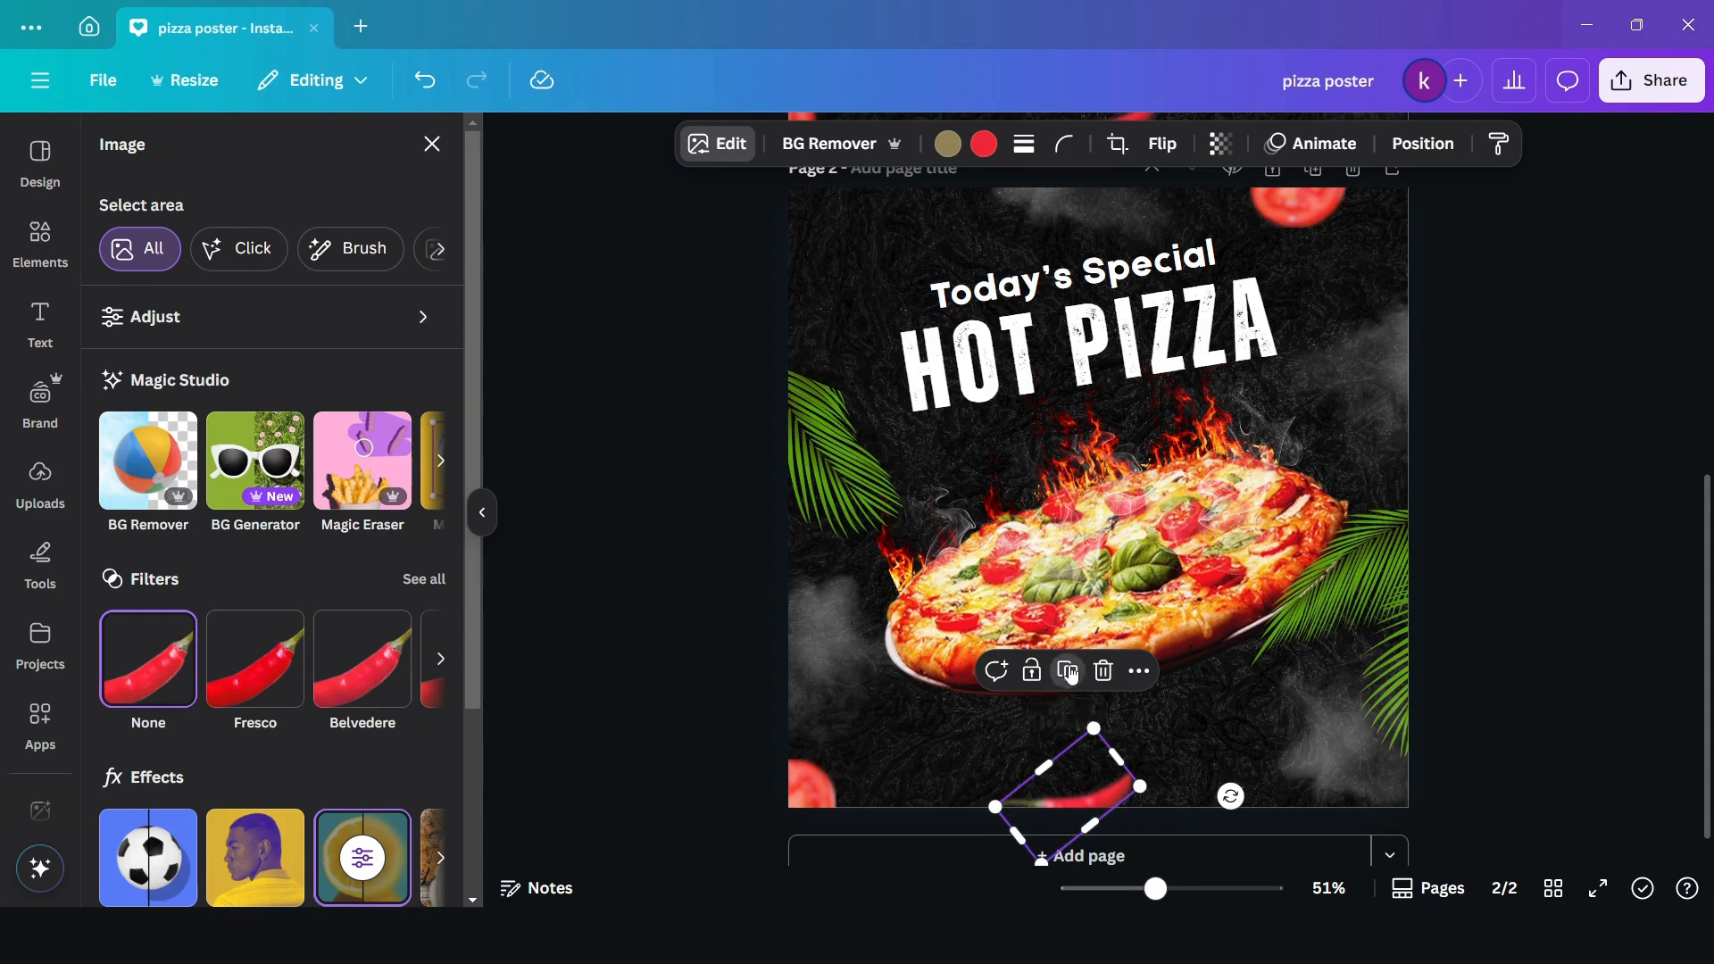
- Duplicate the chilli, rotate the copy steeply and place it partly off the page's right edge above the palm leaf
click(1070, 676)
drag(1085, 788, 1391, 392)
drag(1433, 487, 1312, 470)
drag(1397, 433, 1429, 445)
drag(1328, 465, 1371, 478)
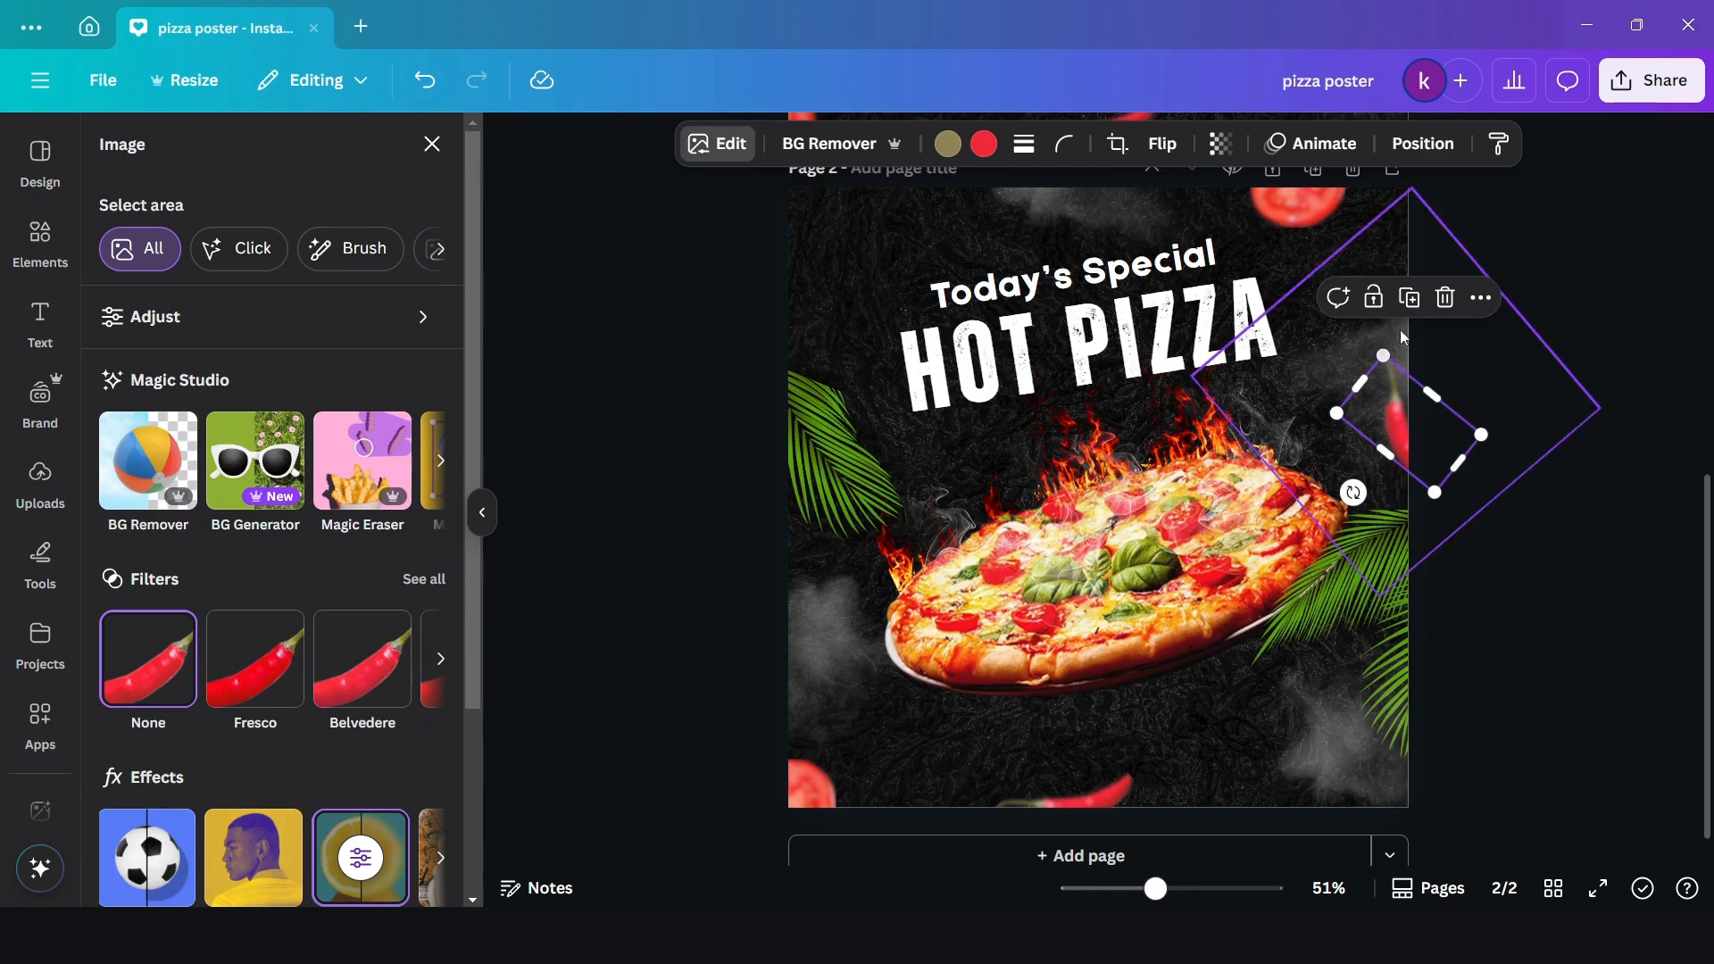
- Duplicate the right-edge chilli and place the copy partly off the page's left edge below the palm leaf
click(1420, 306)
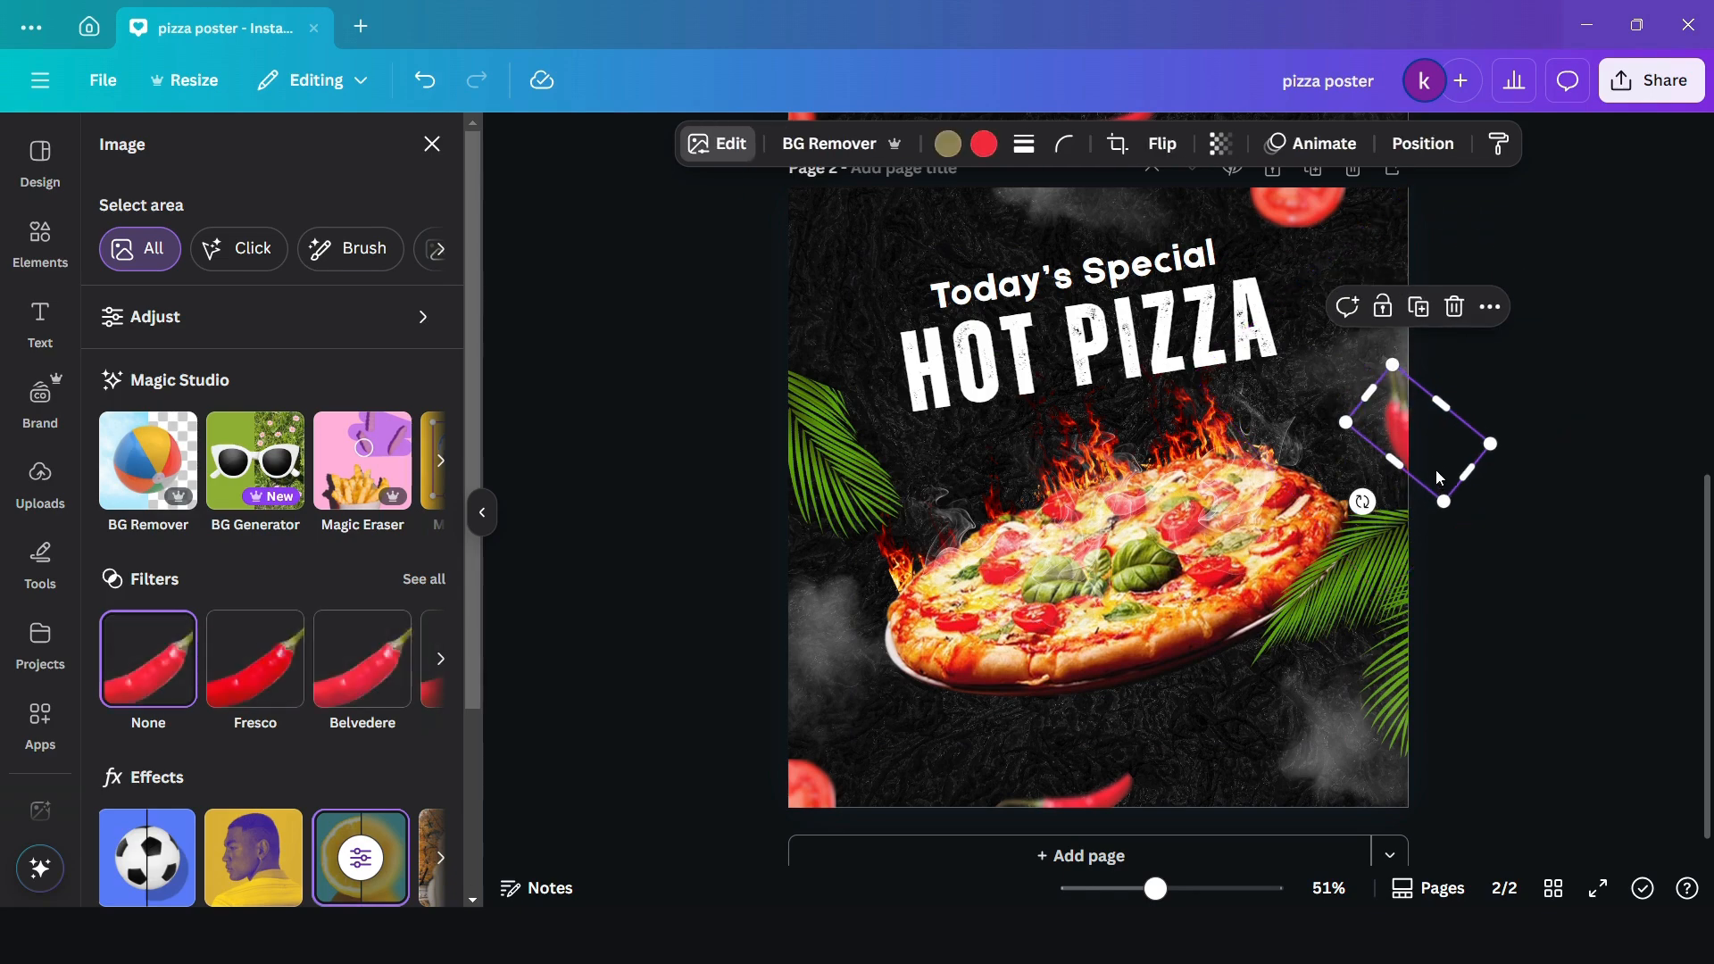
drag(1408, 478, 809, 591)
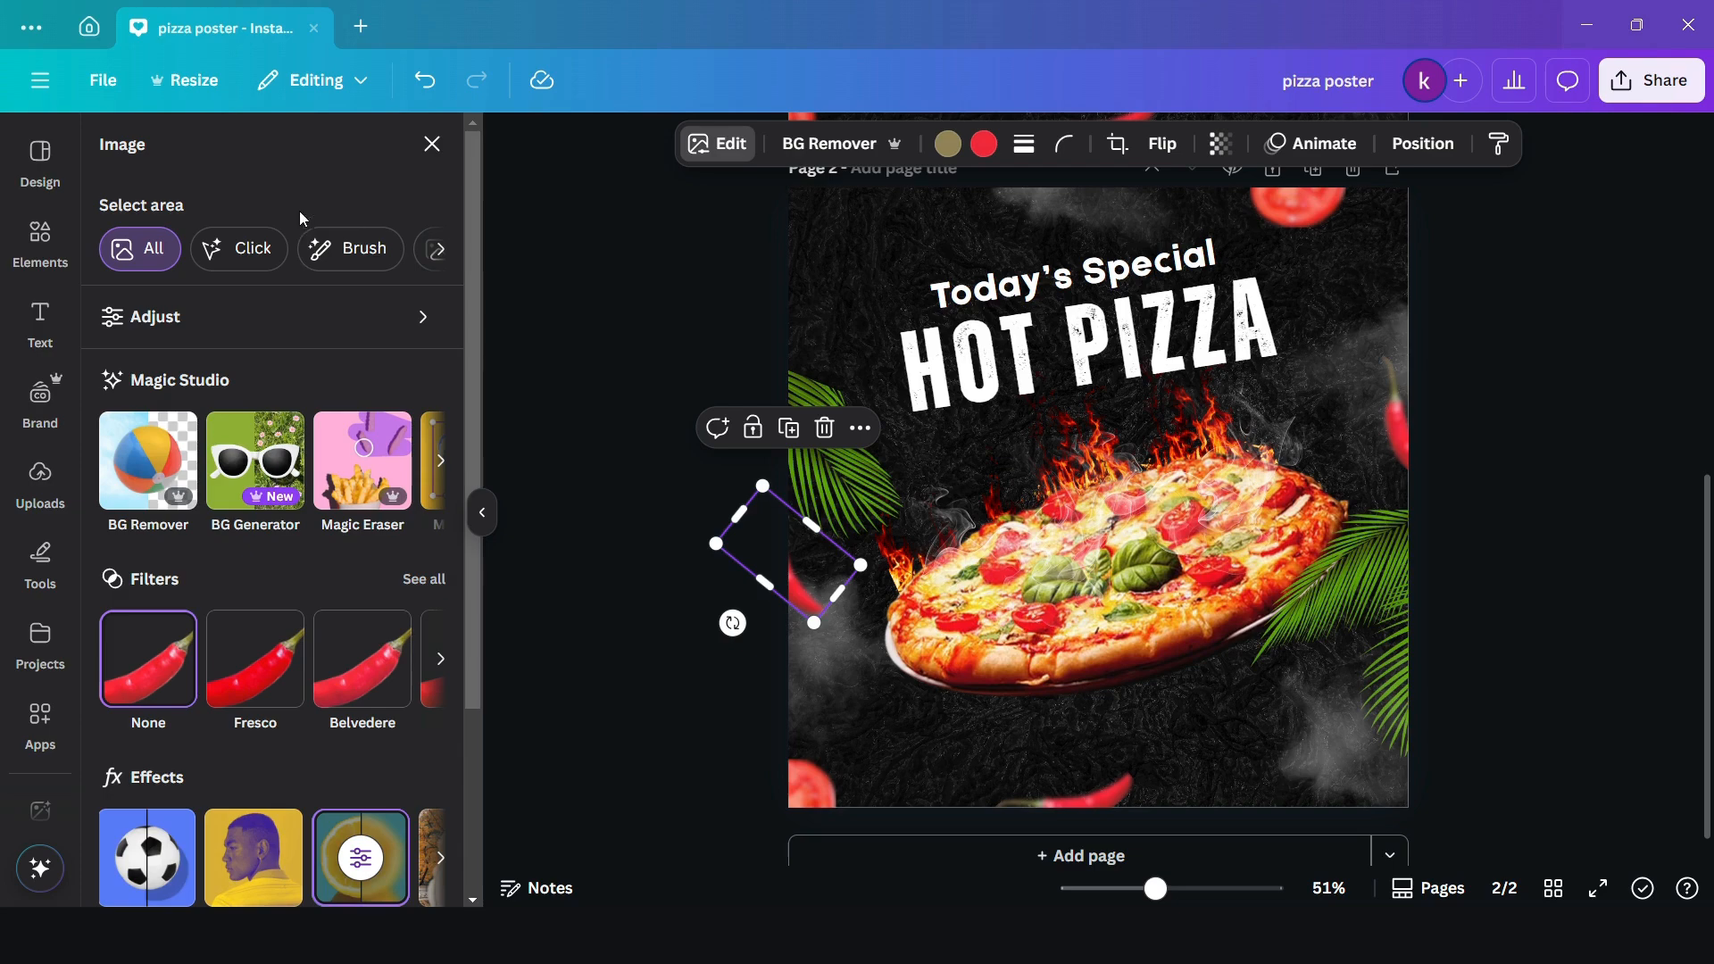
click(431, 145)
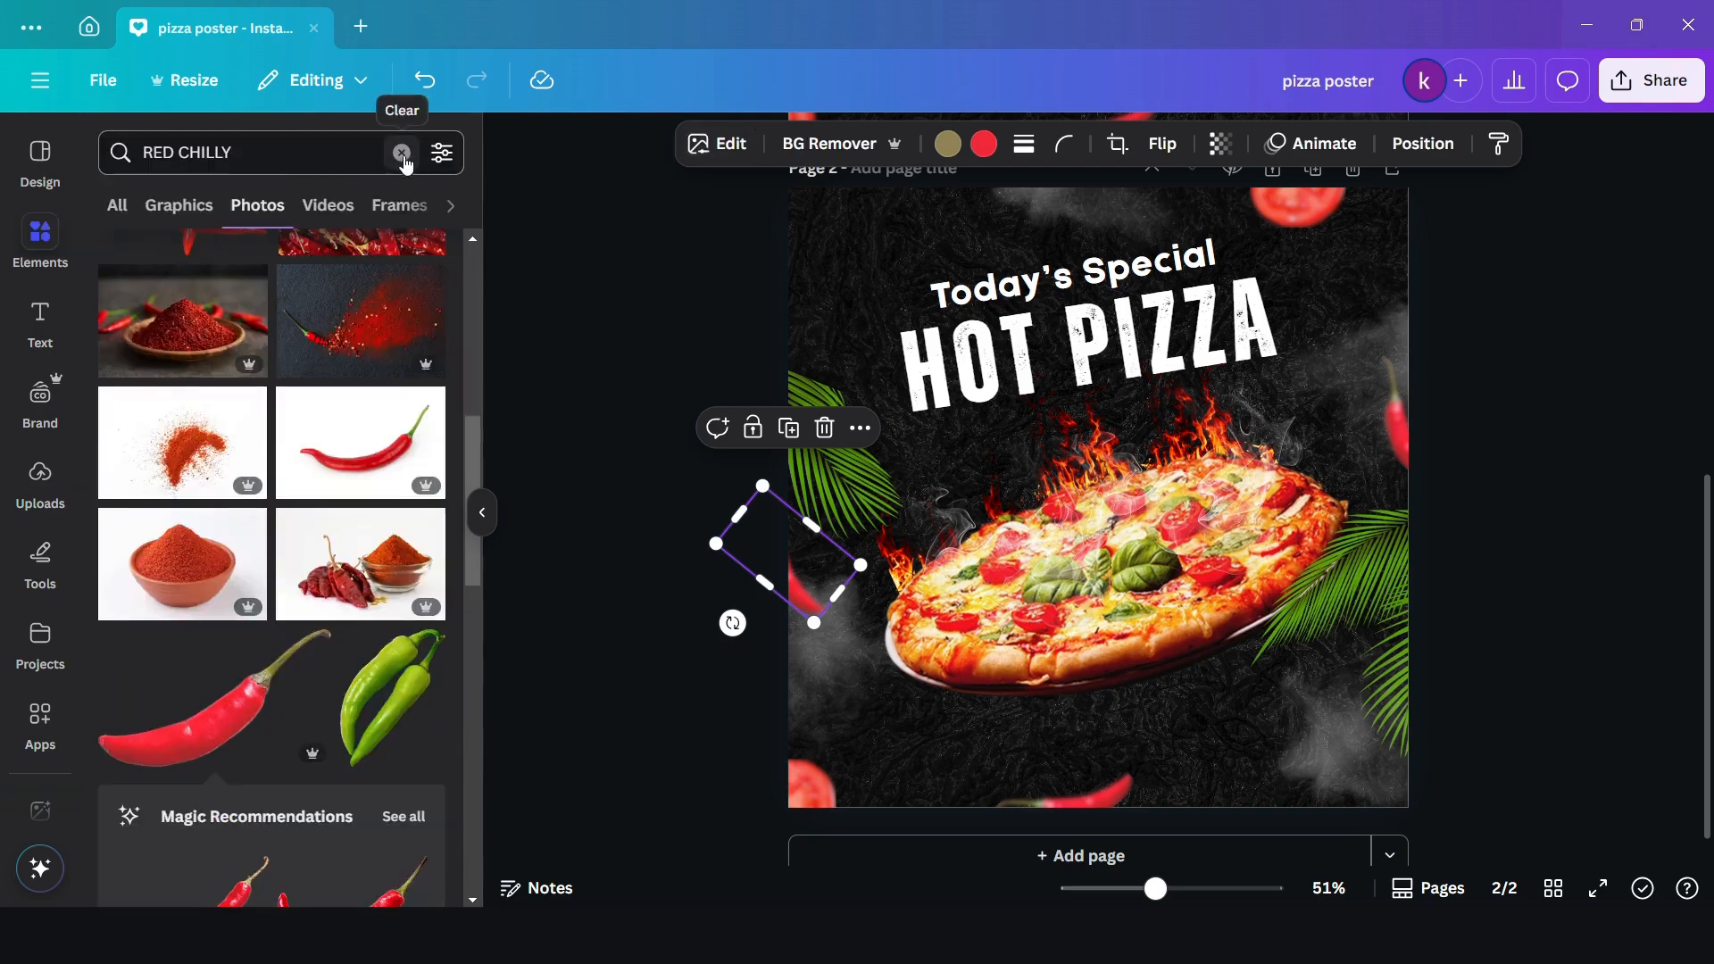
- Search the graphics for "ORDER NOW" and add the red outlined "ORDER NOW" button to the page
click(401, 152)
text(ORDER)
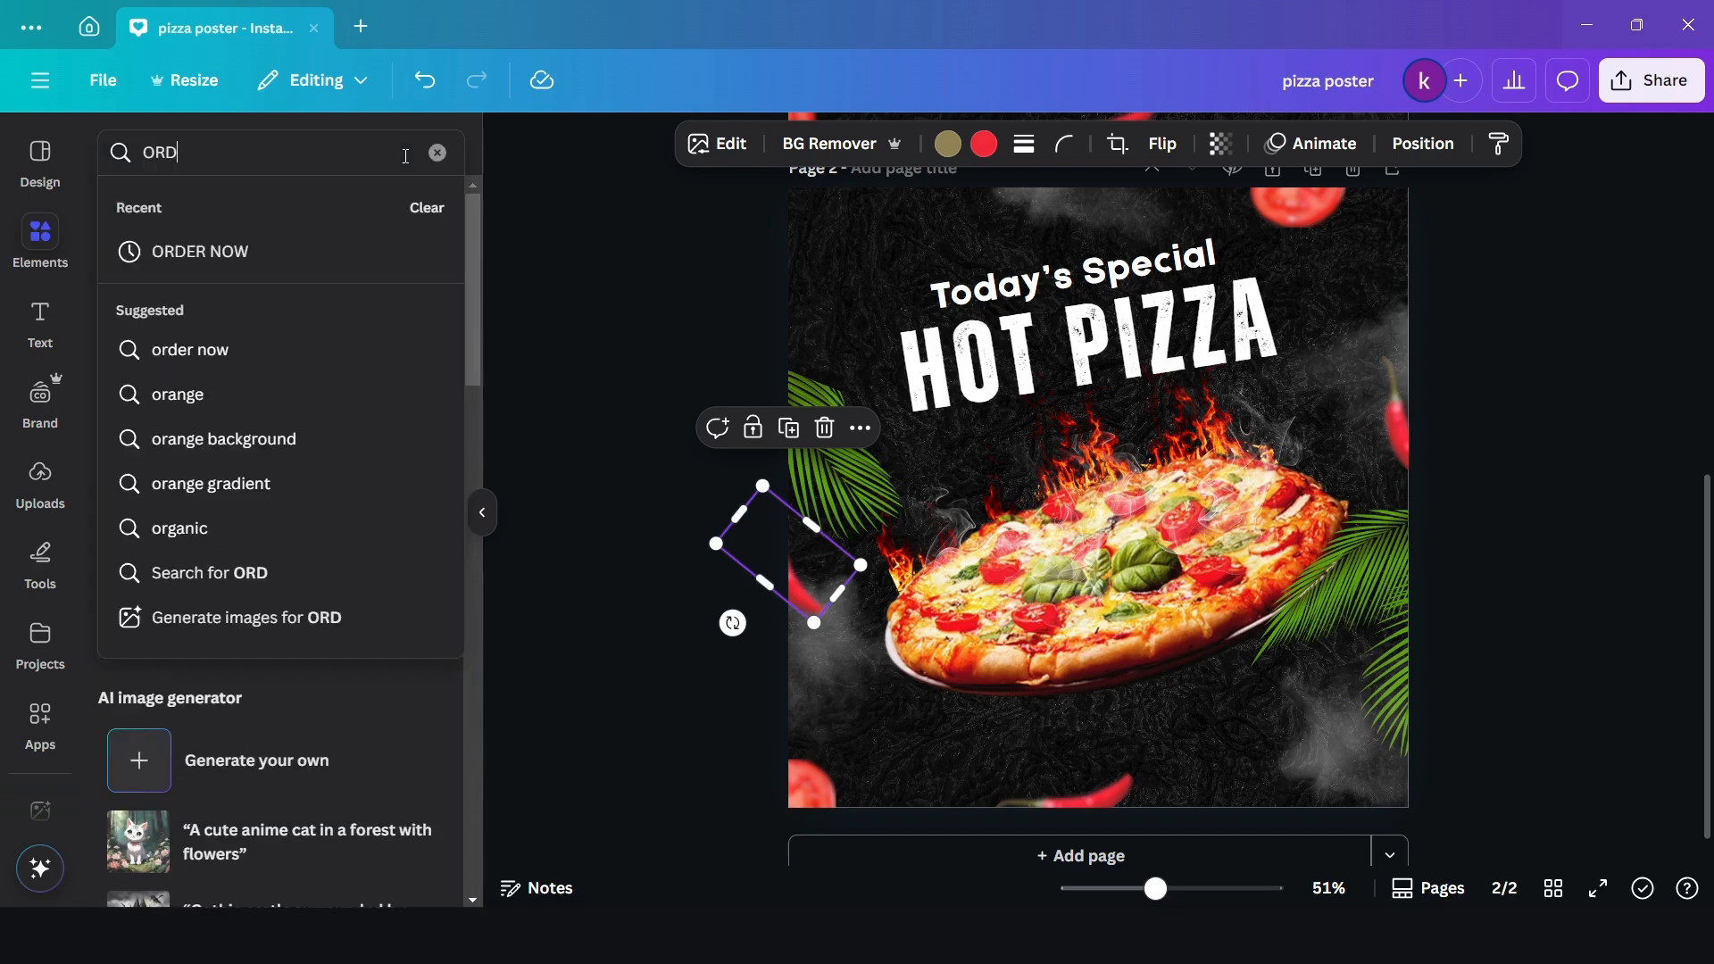
click(247, 254)
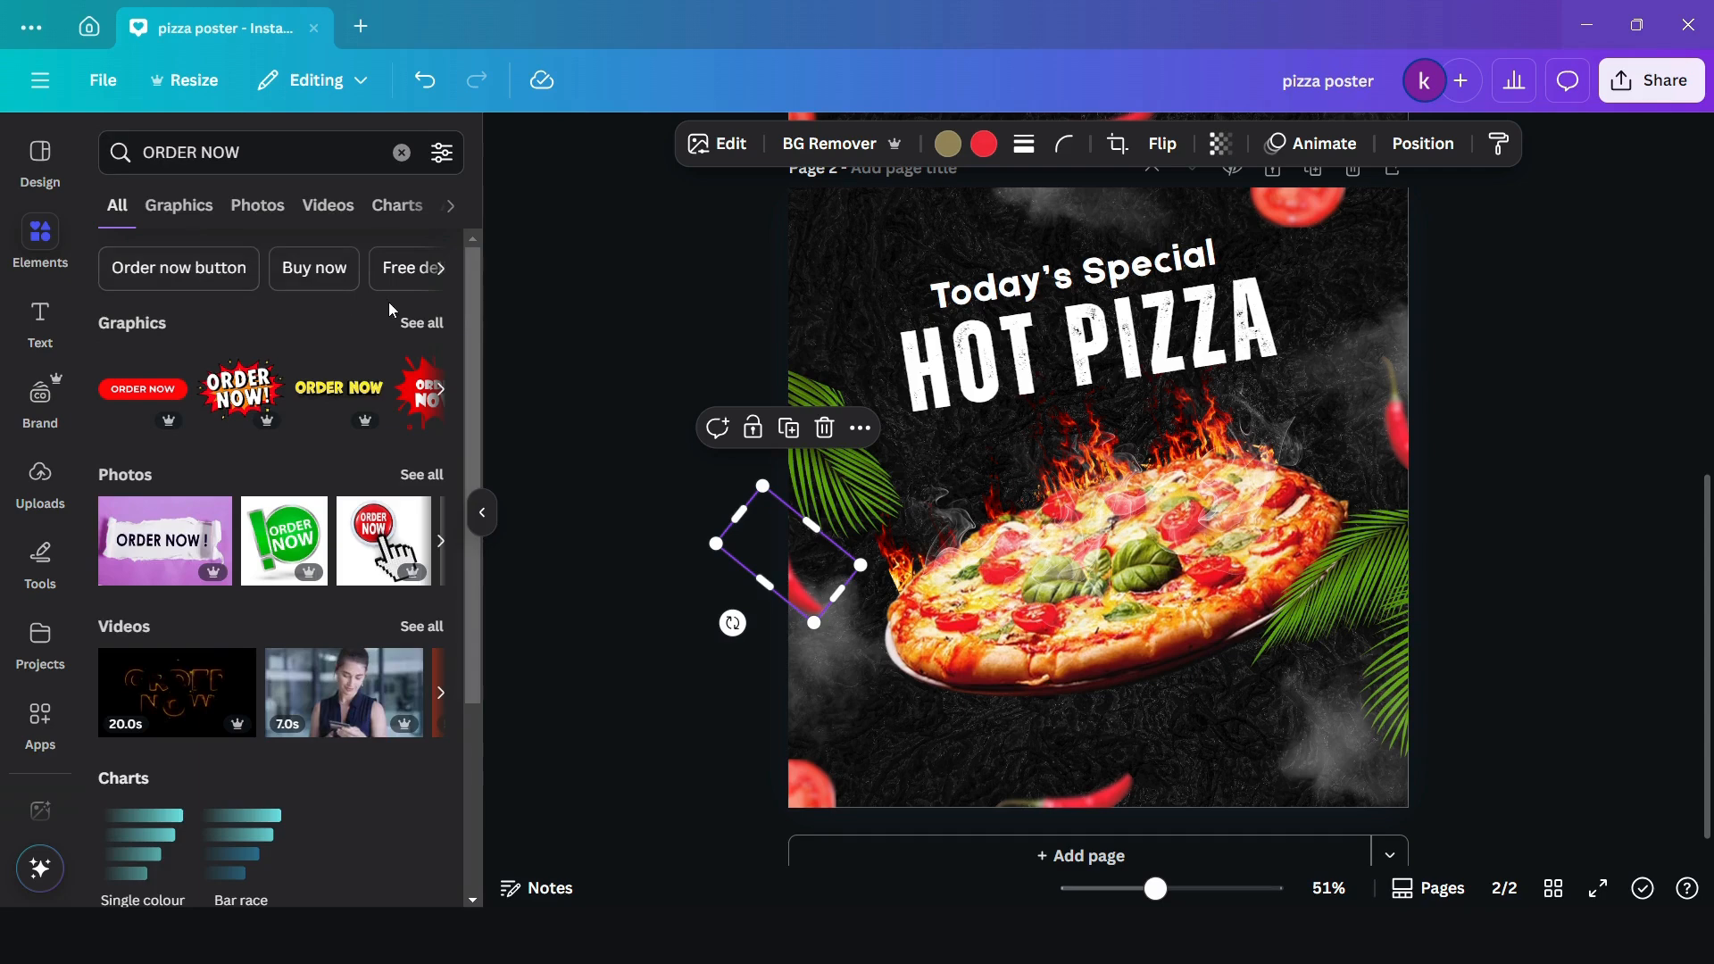
click(418, 322)
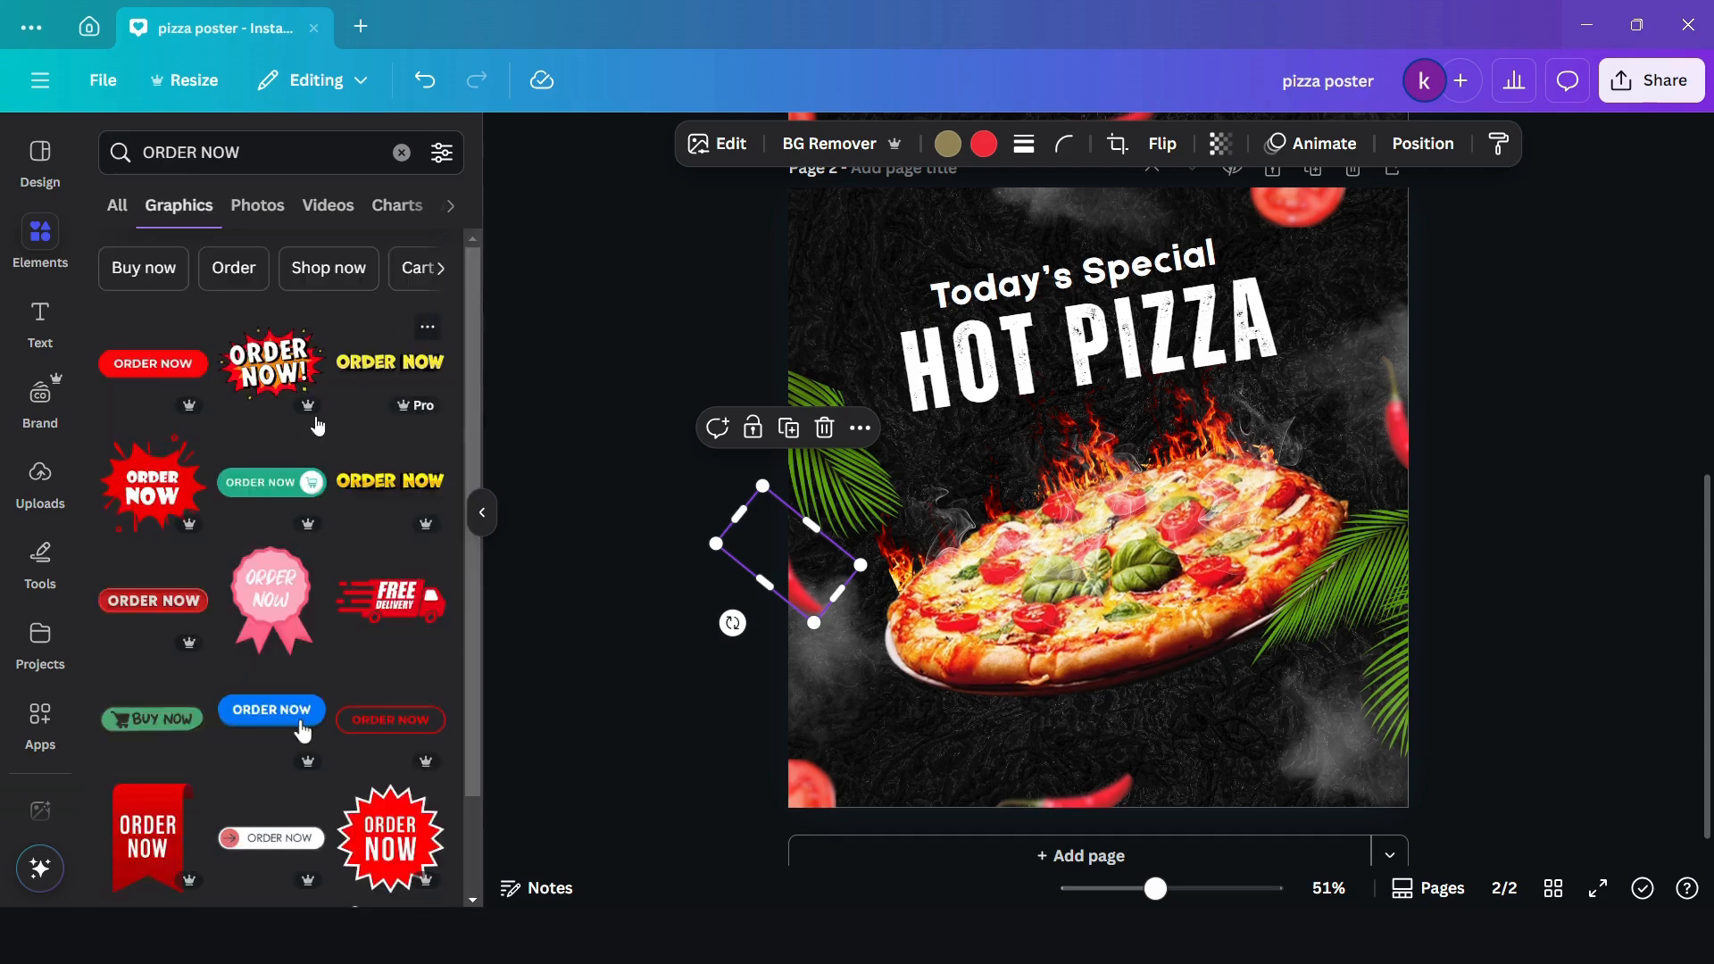
scroll(373, 406, down, 4)
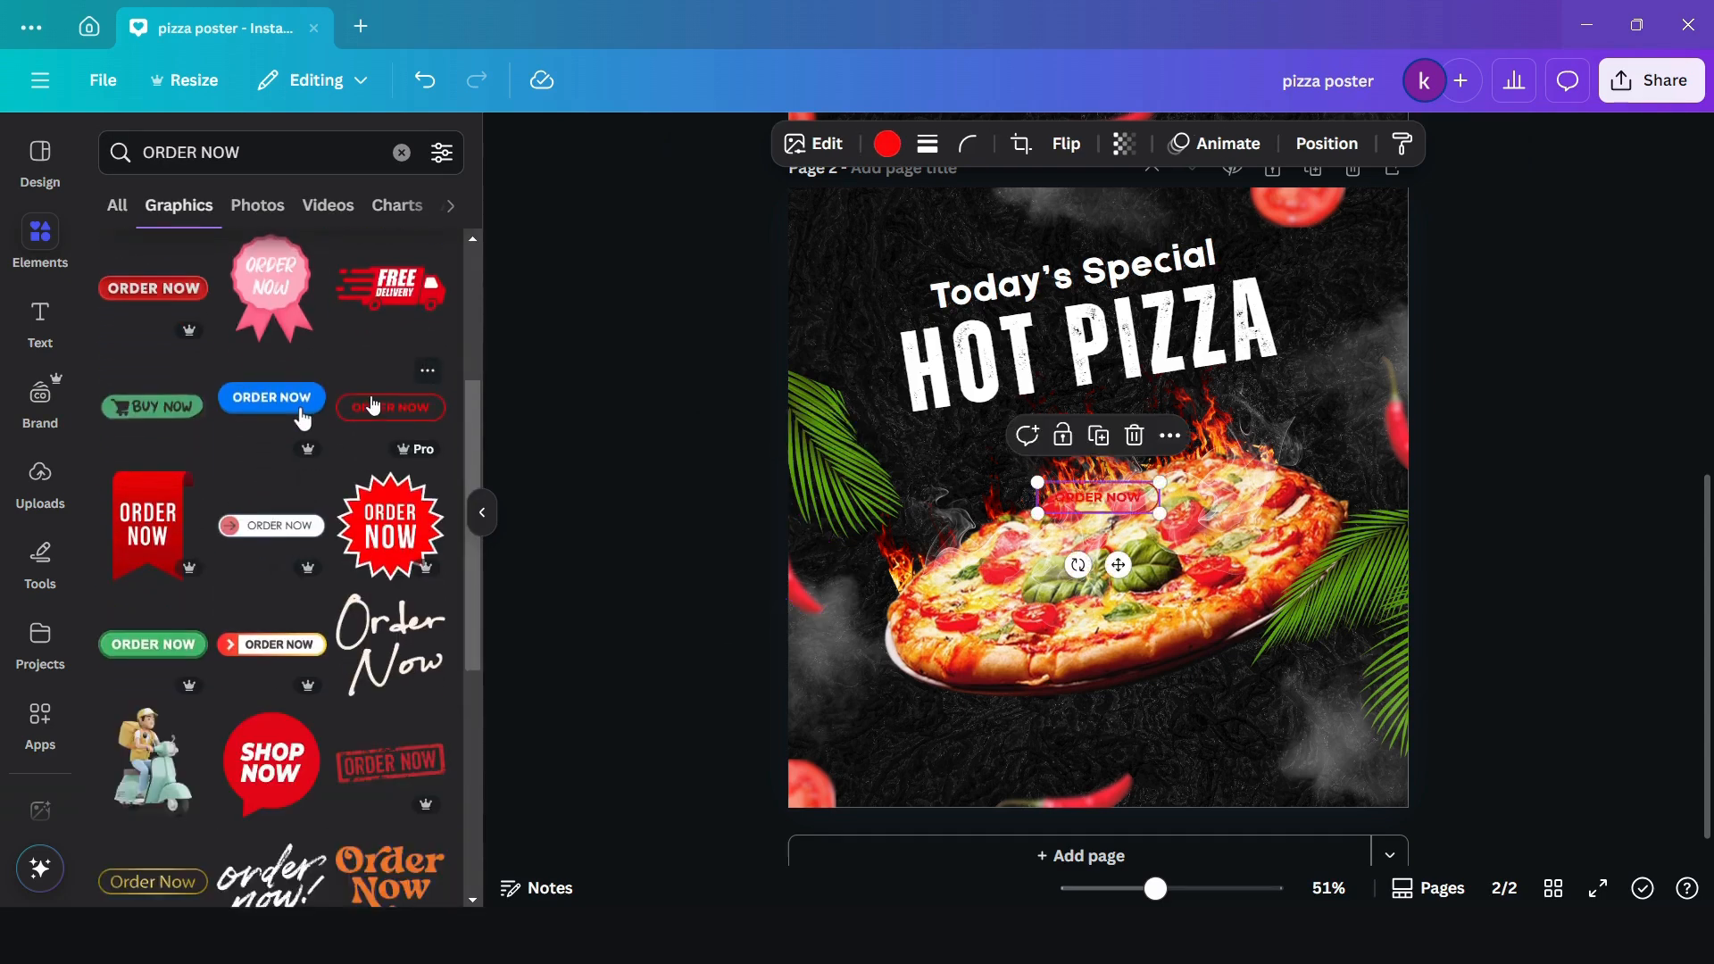
- Recolour the "ORDER NOW" button white and move it to the page's bottom-right corner
click(886, 147)
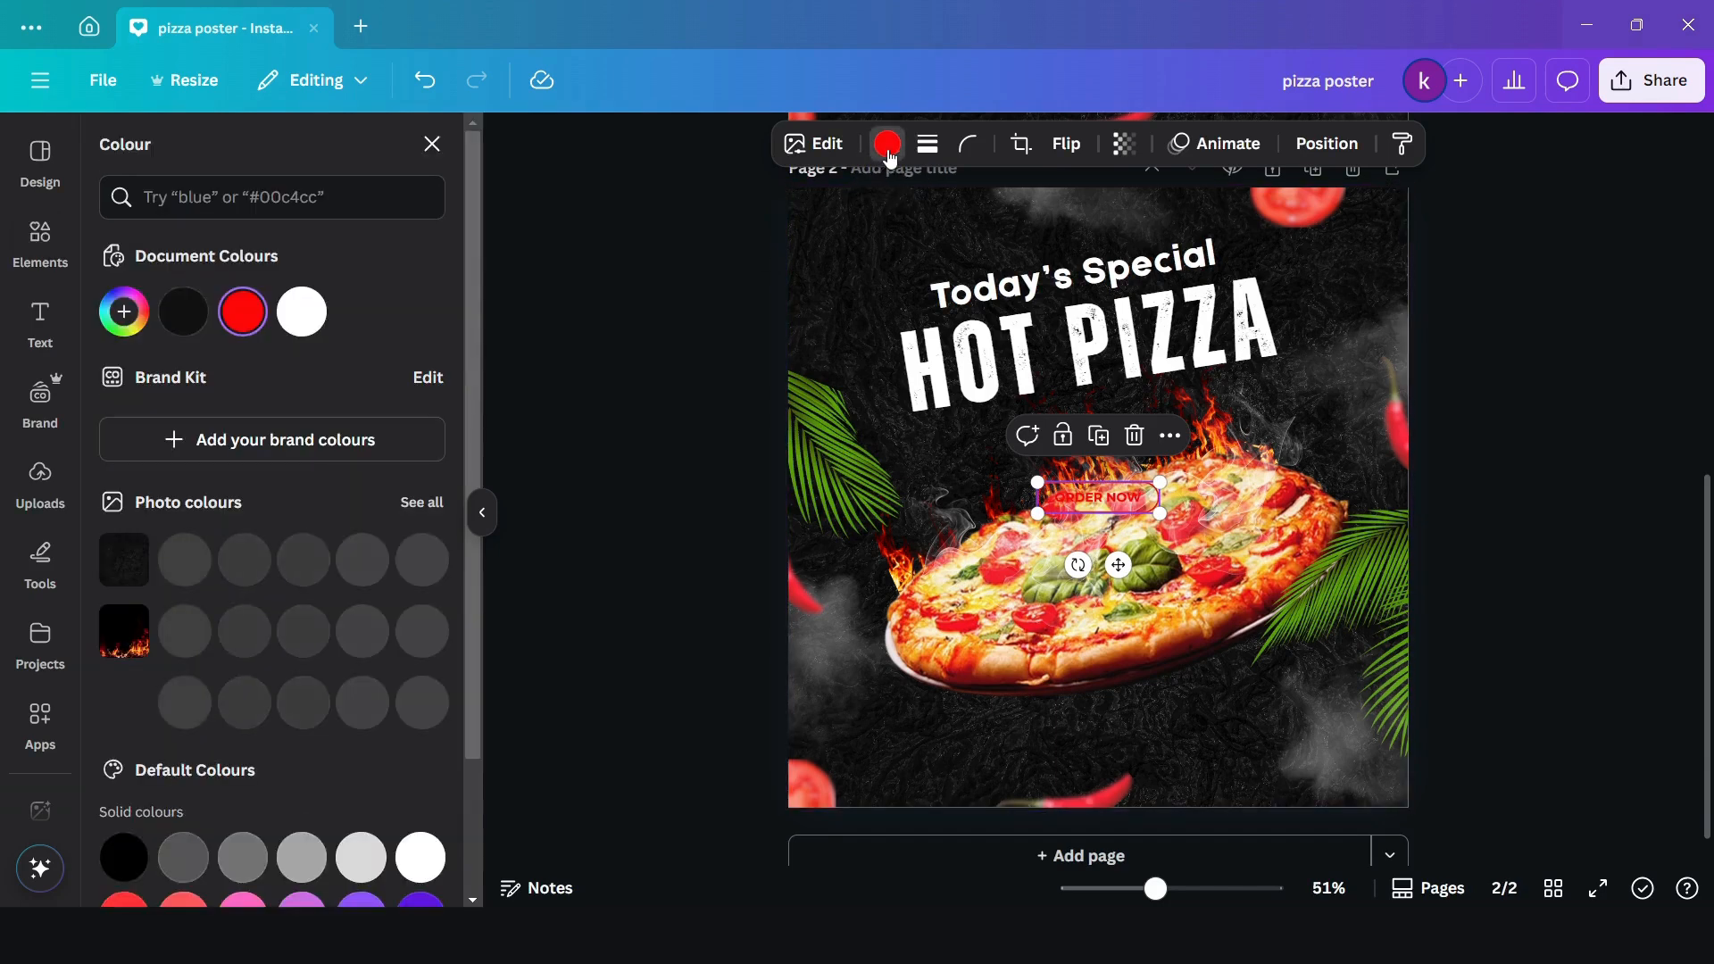
click(303, 312)
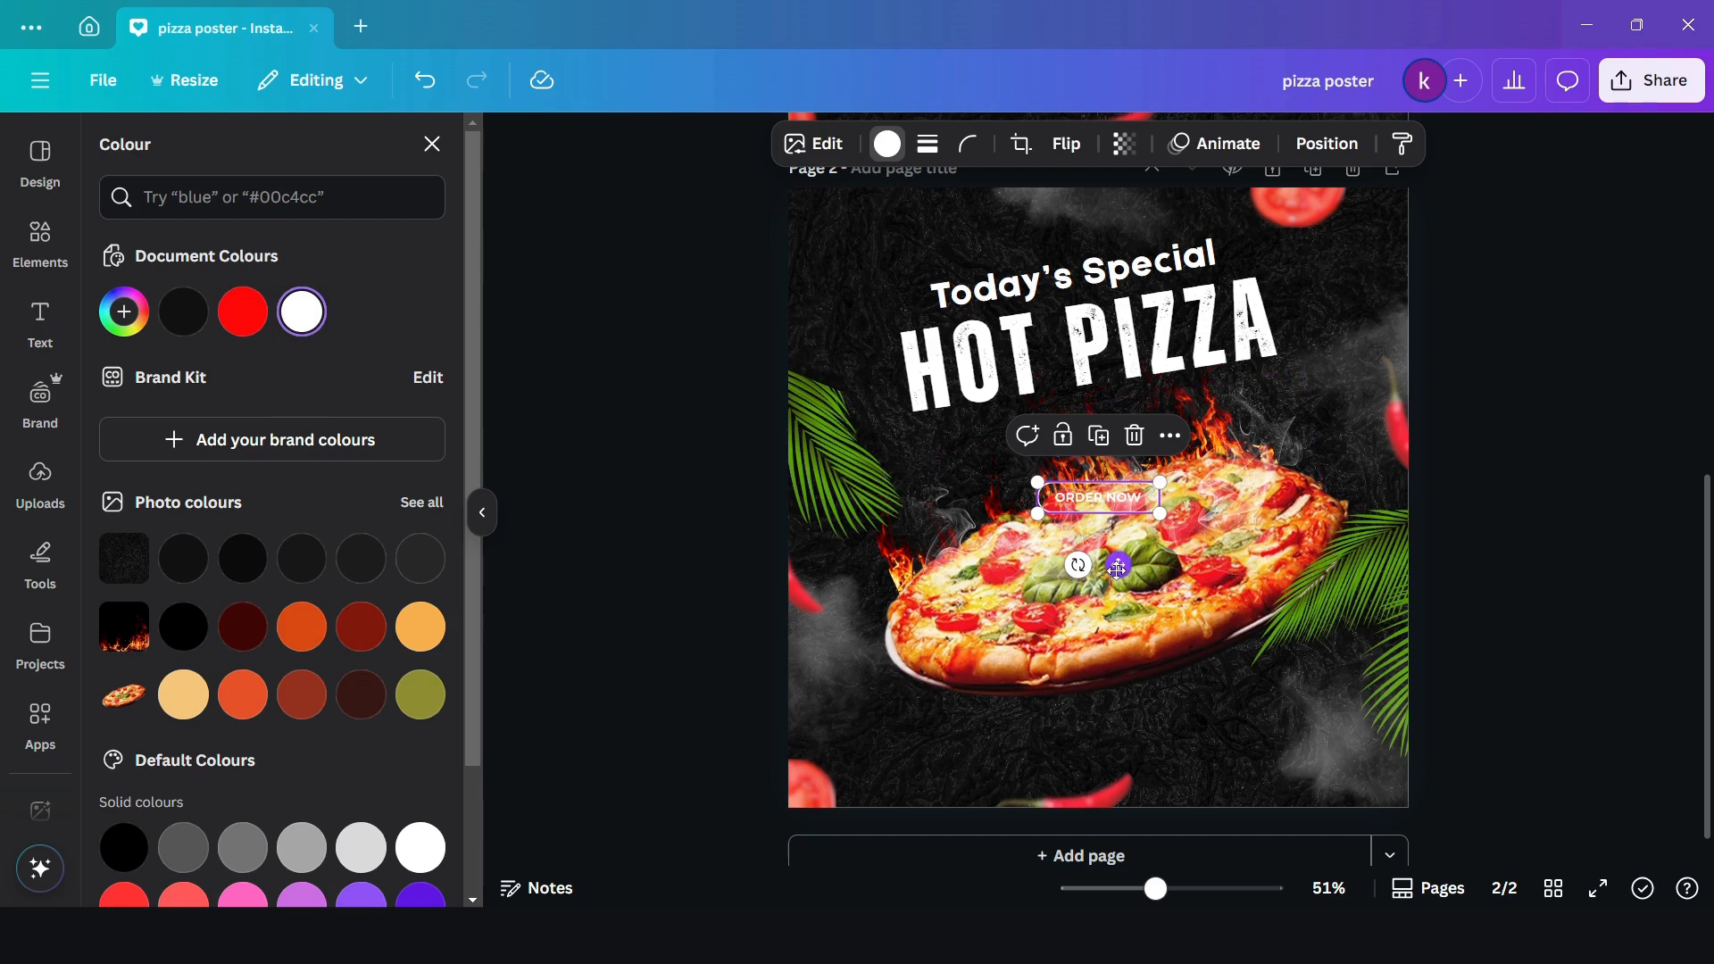
drag(1117, 565, 1320, 829)
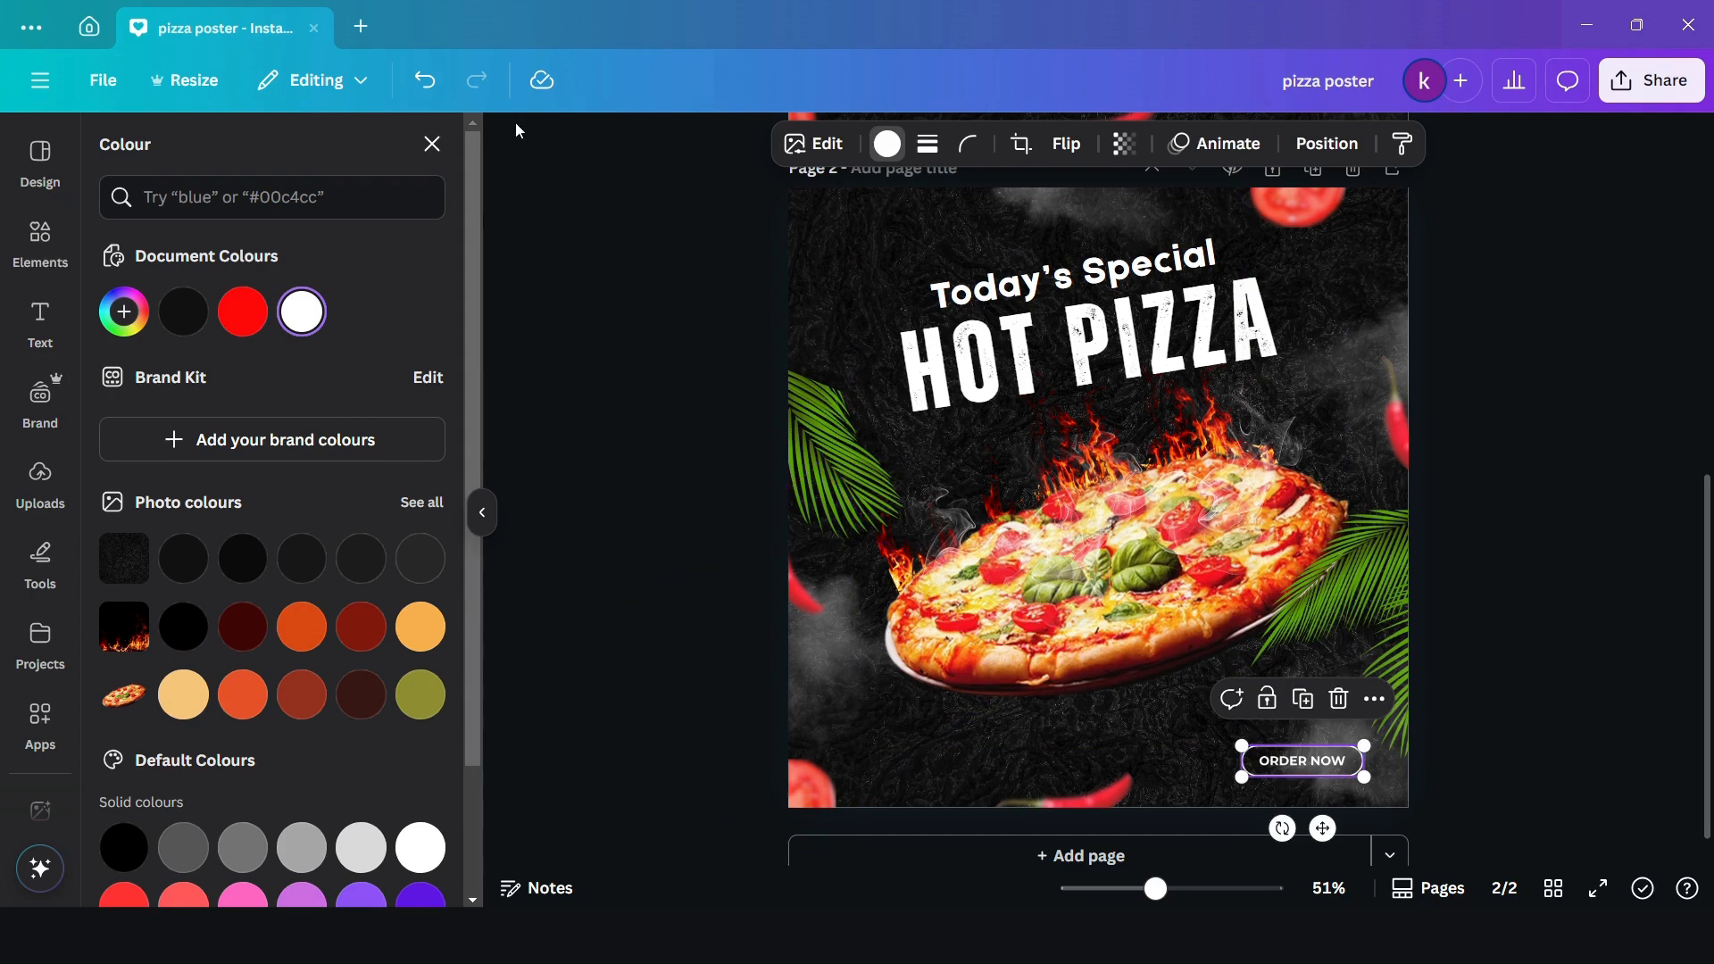
click(432, 143)
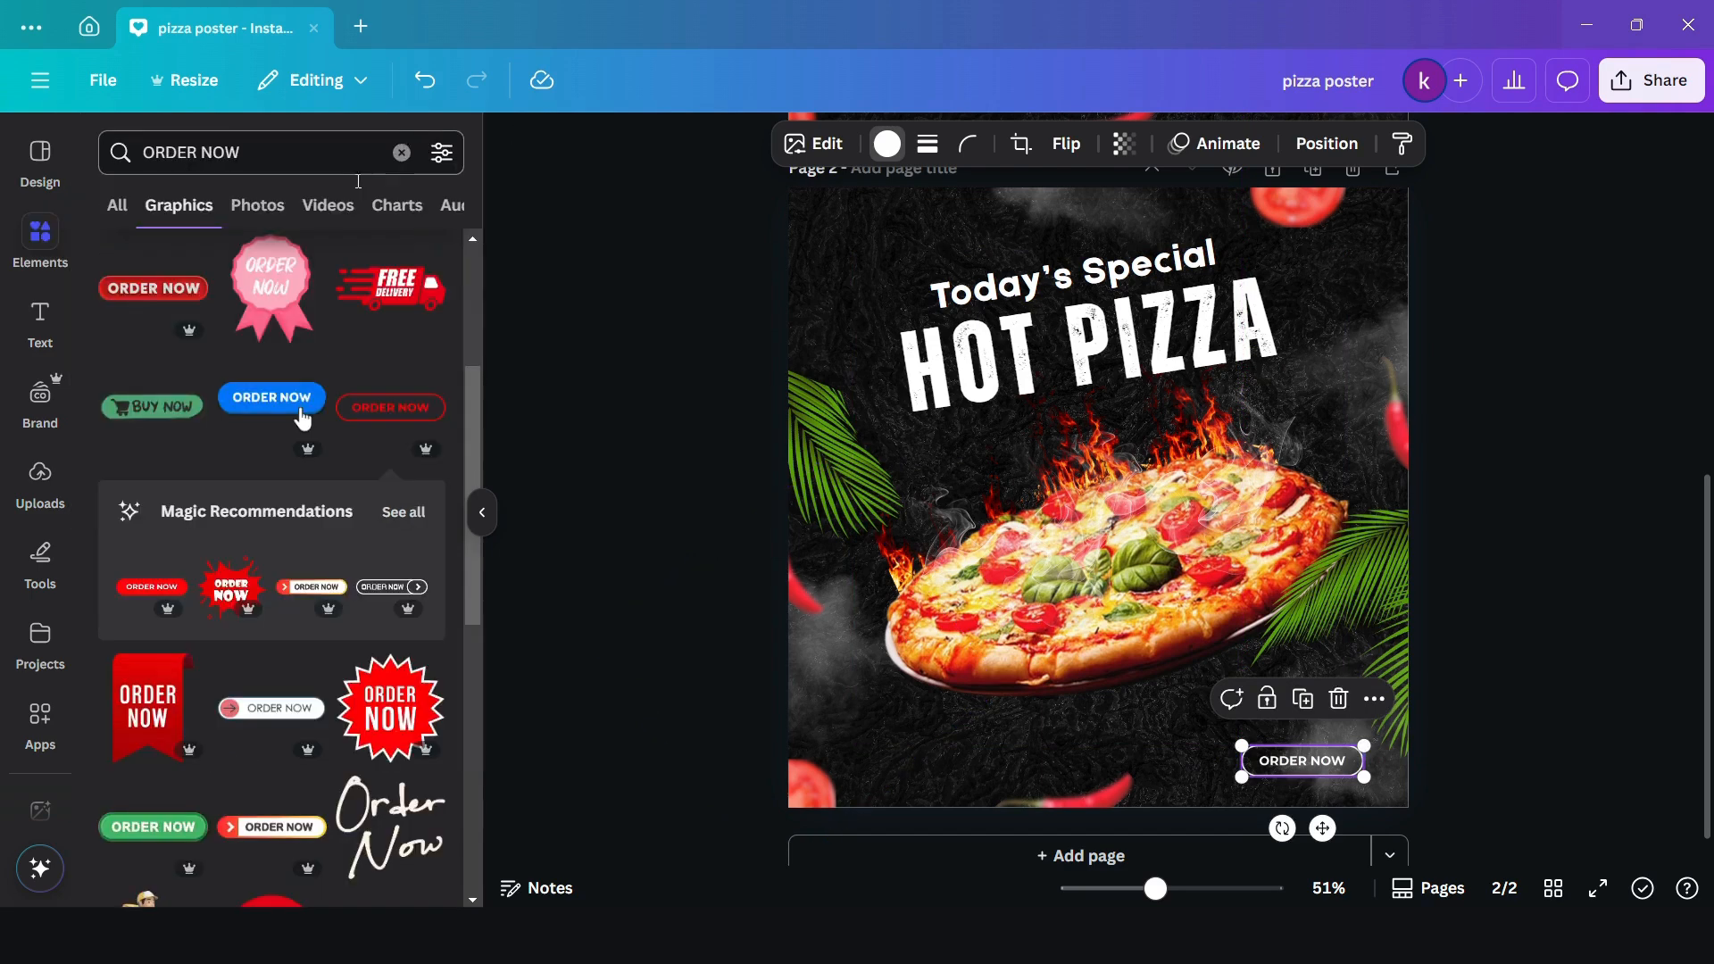
- Search the graphics for "ARROW" and add the dashed looping arrow to the page
click(402, 152)
text(ARROW)
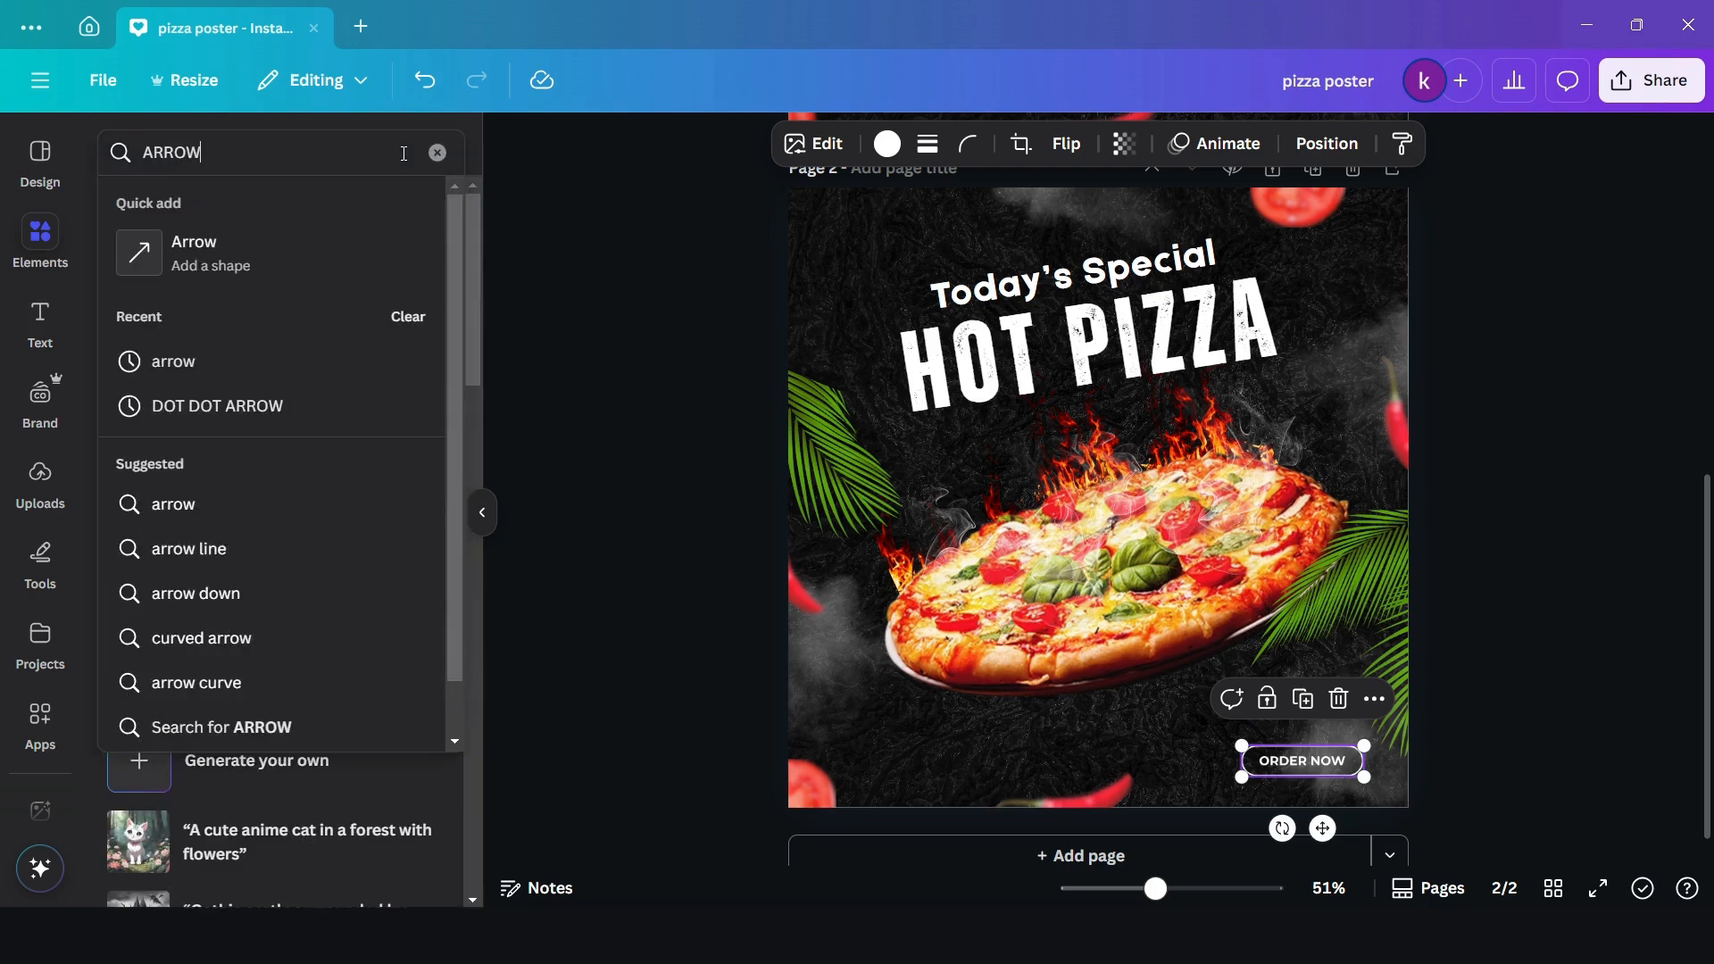
key(Return)
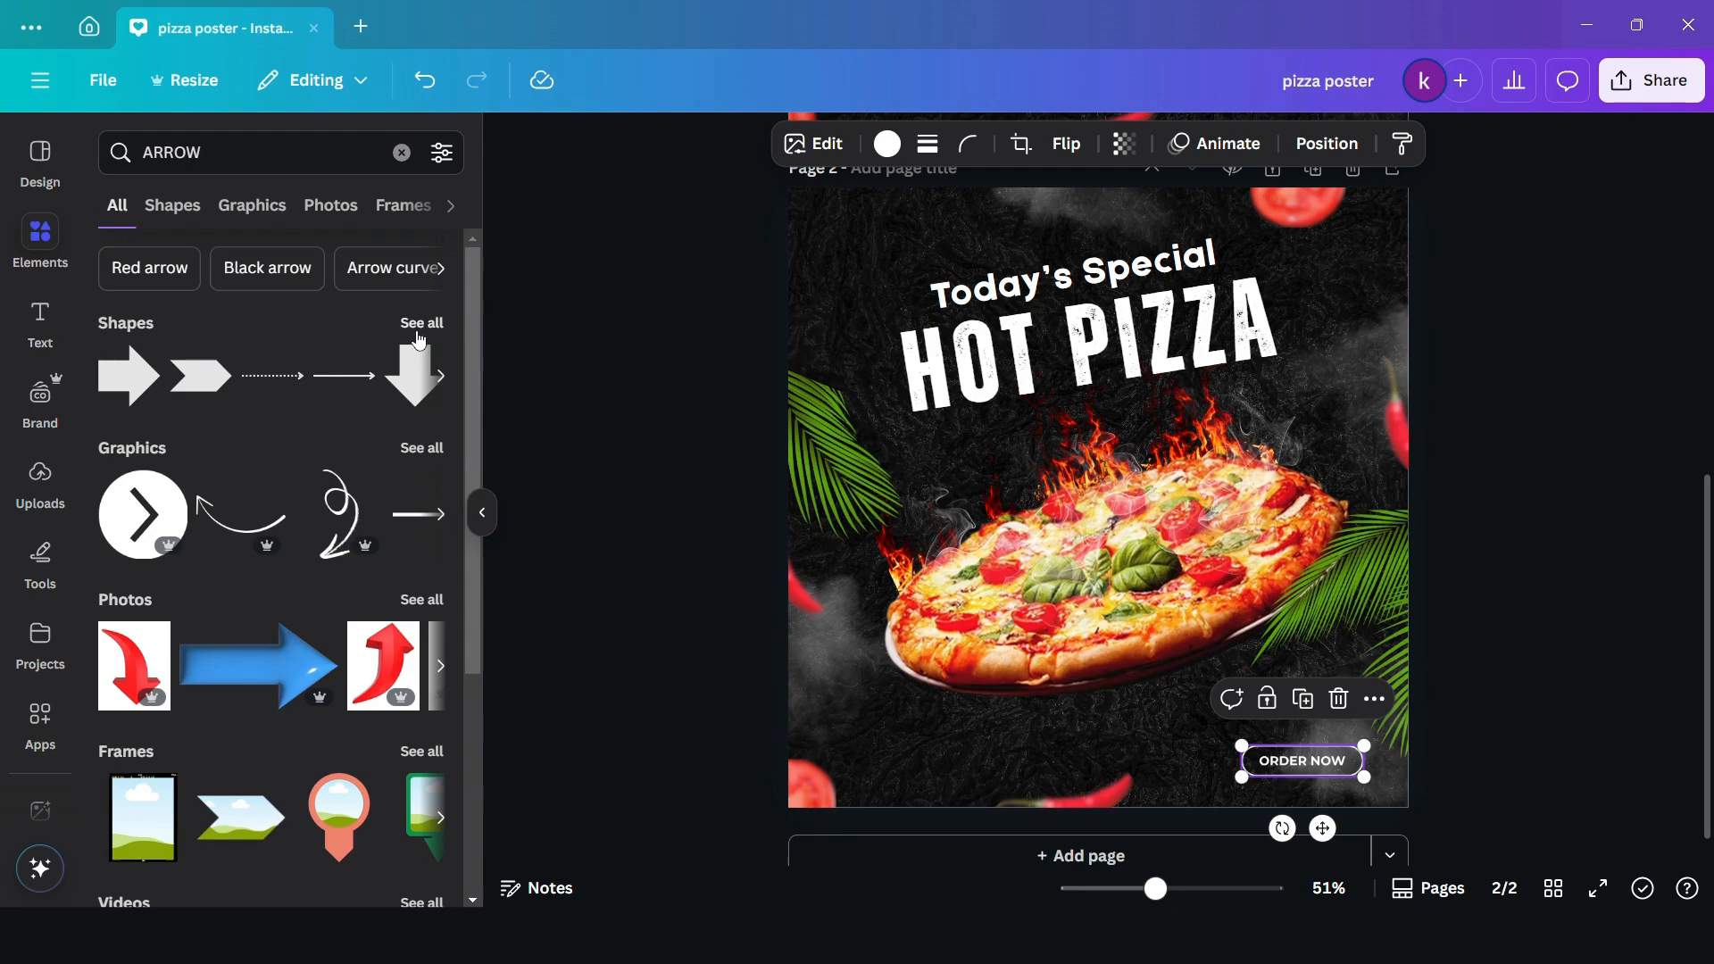
click(423, 447)
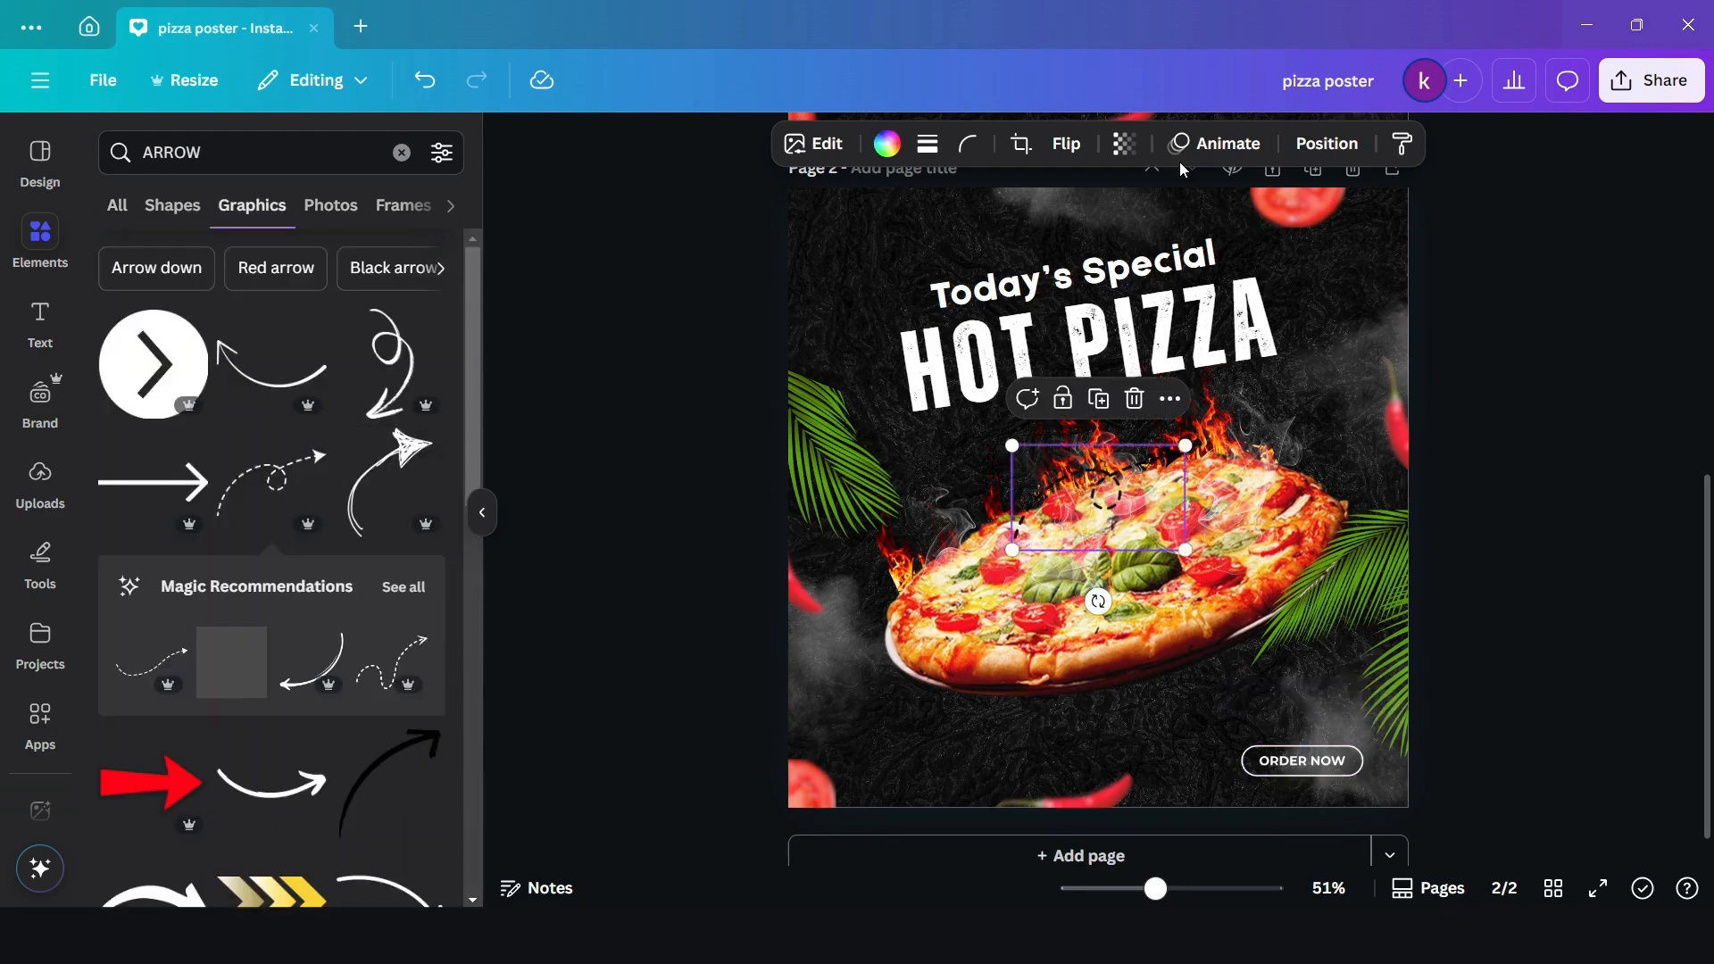
- Flip the dashed arrow horizontally and recolour it white
click(1066, 144)
click(1035, 202)
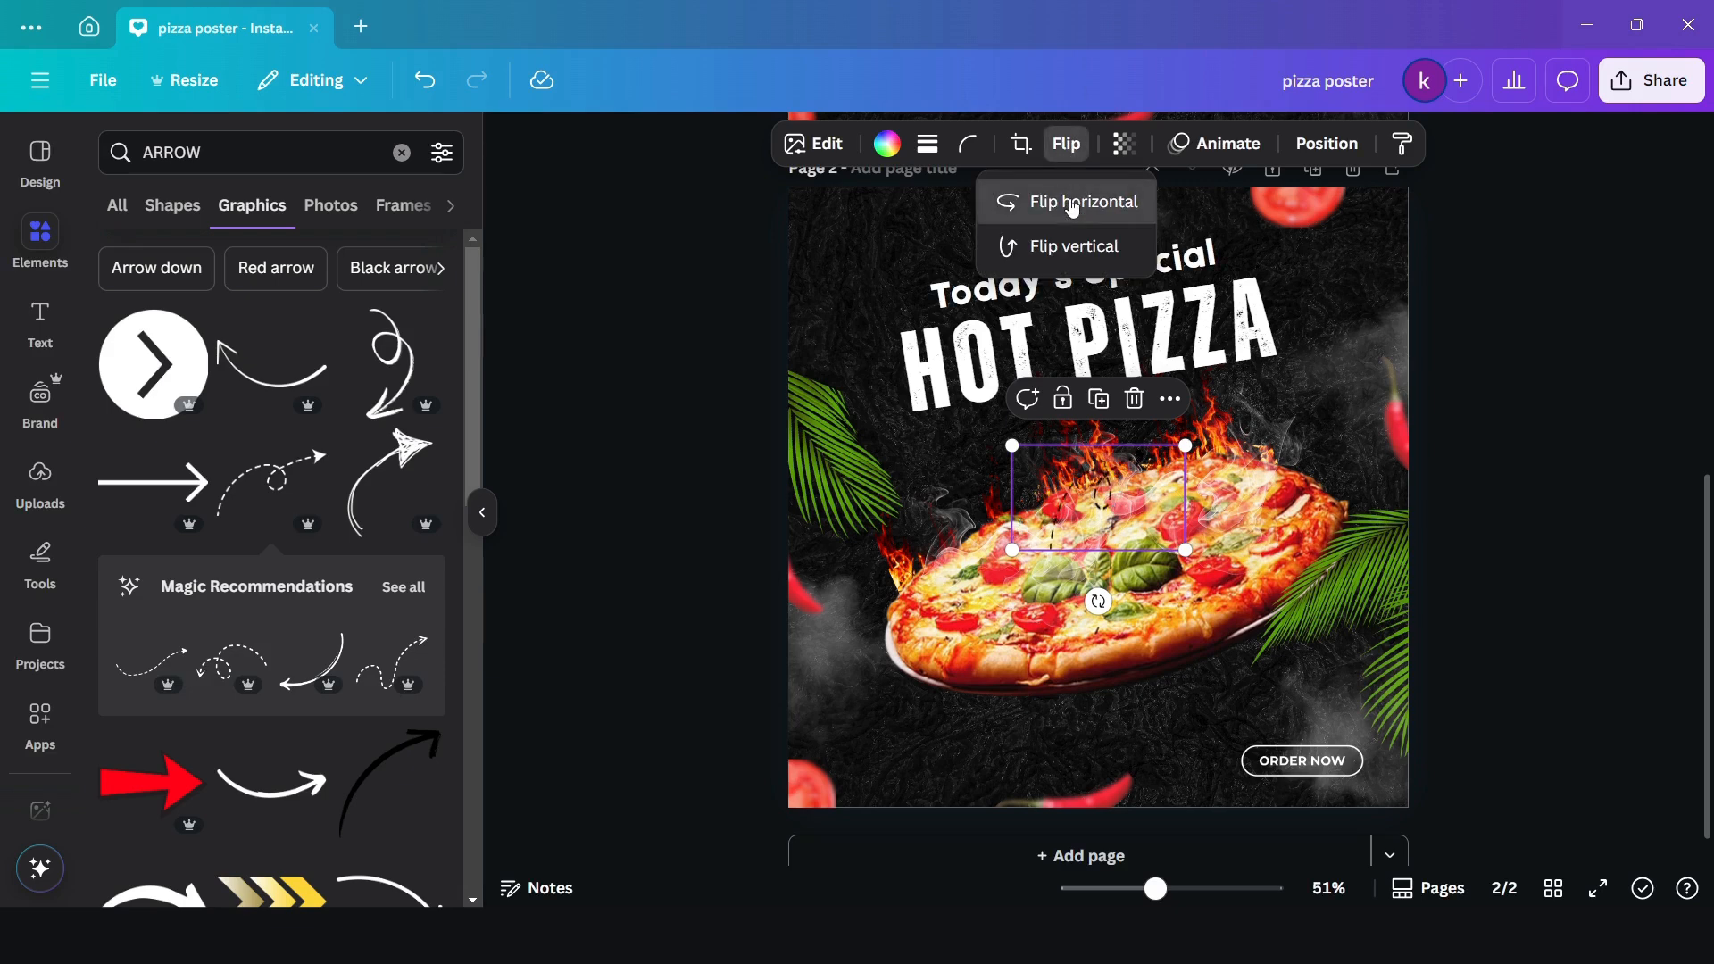
click(886, 144)
click(313, 320)
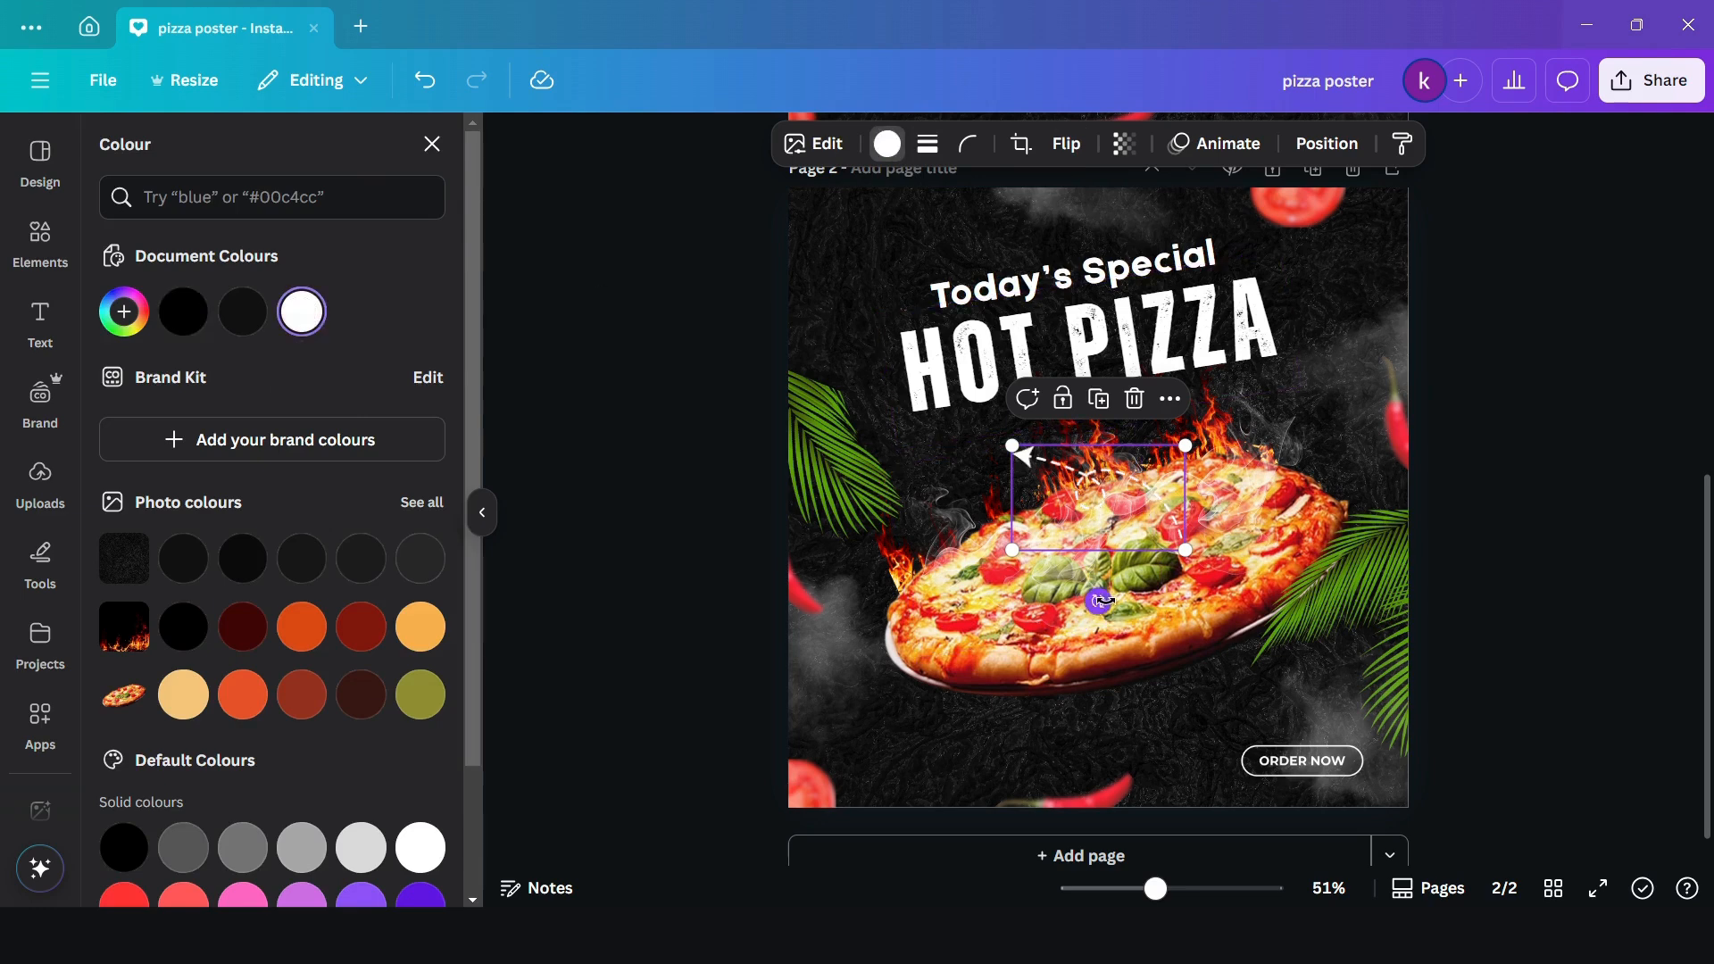
- Rotate the dashed arrow to lead from the pizza's underside to the "ORDER NOW" button and place it between them
drag(1098, 600, 1174, 702)
drag(1025, 618, 1135, 662)
drag(1009, 693, 1009, 710)
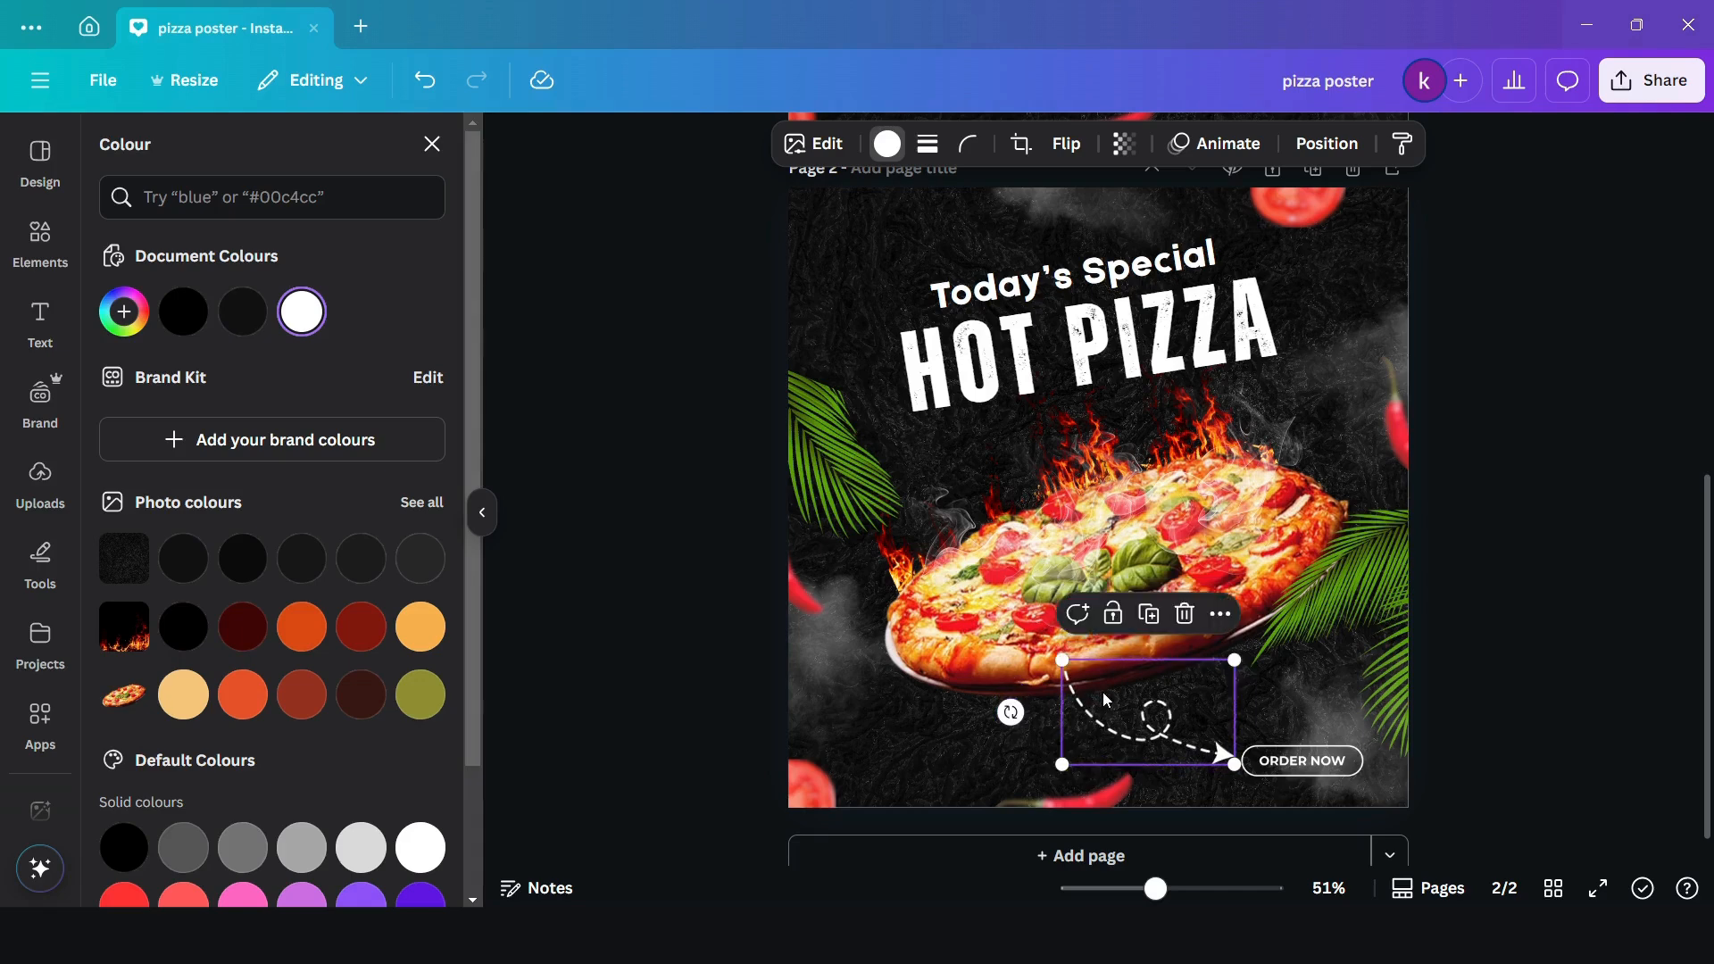
drag(1106, 713, 1104, 718)
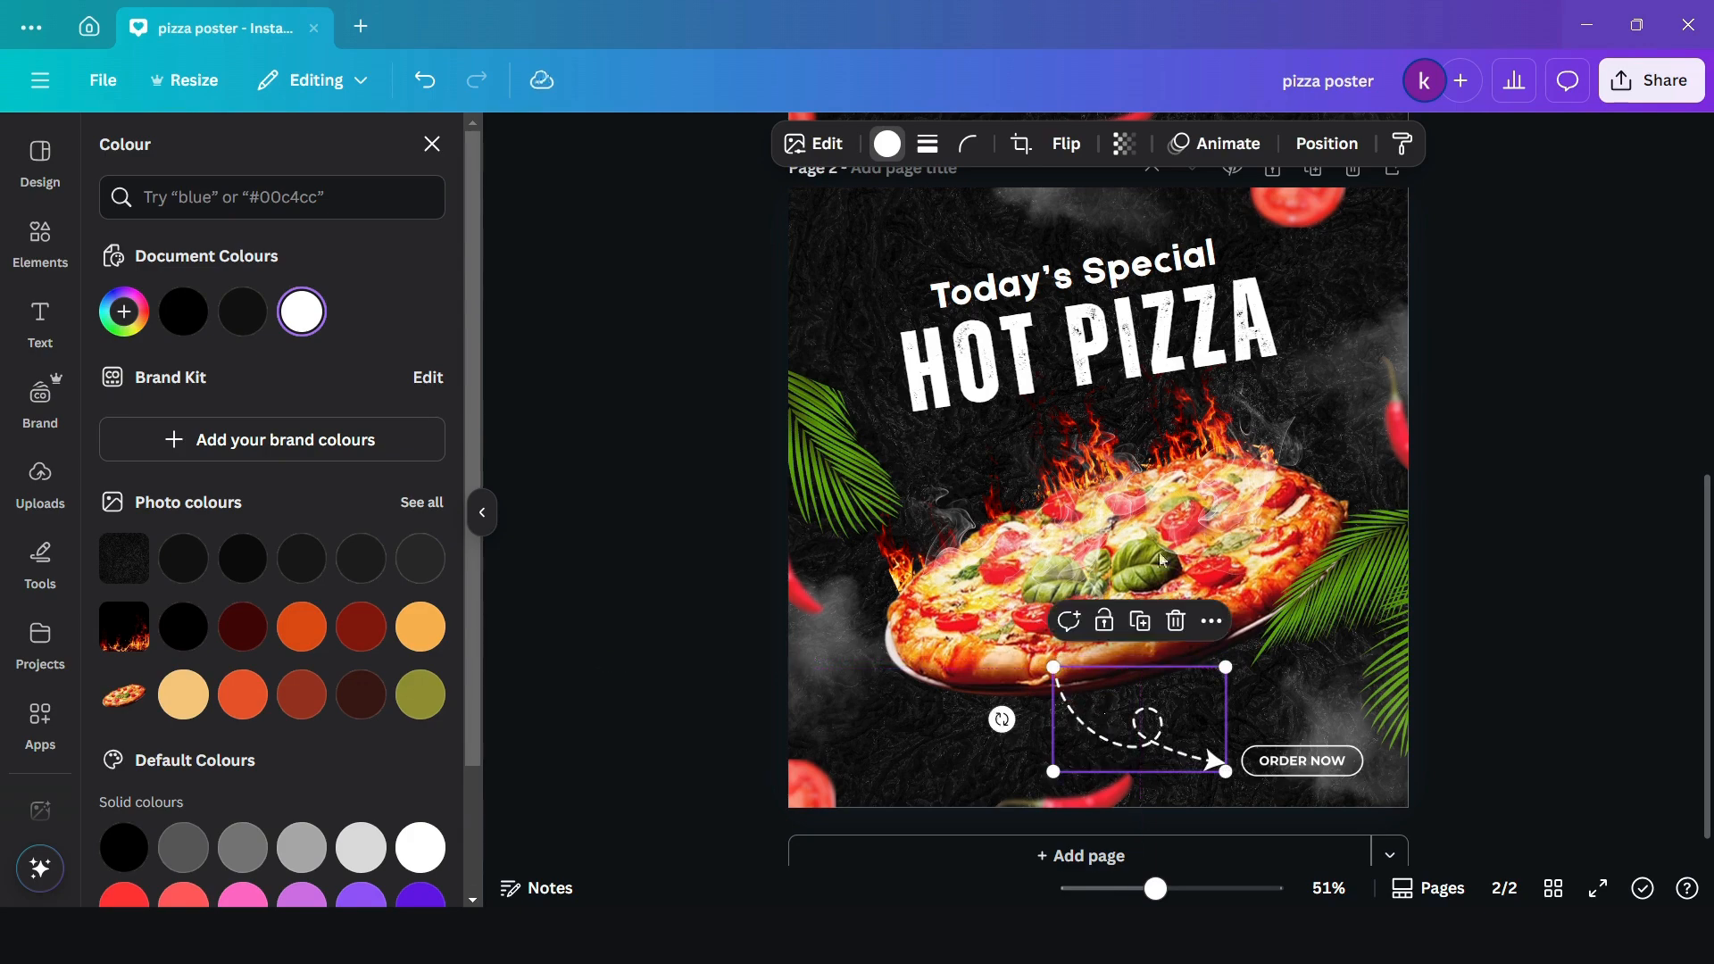
- Move the dashed arrow's layer directly below the pizza and tilt the arrow slightly counterclockwise
click(1321, 142)
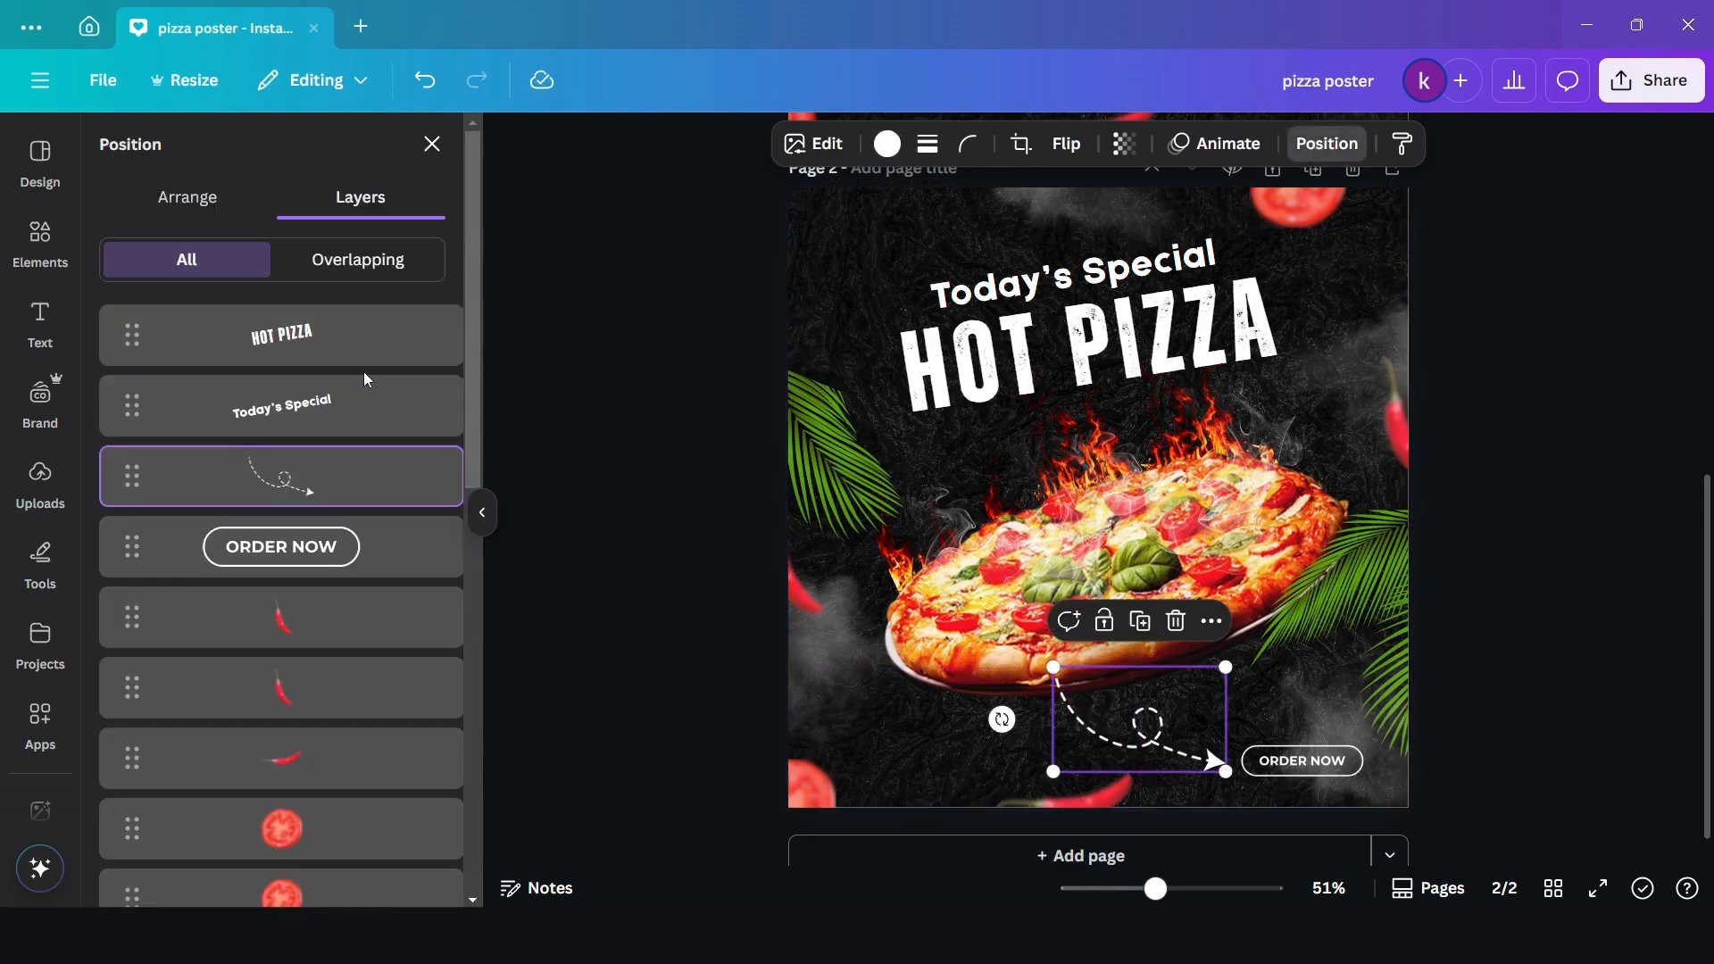
drag(256, 483, 275, 656)
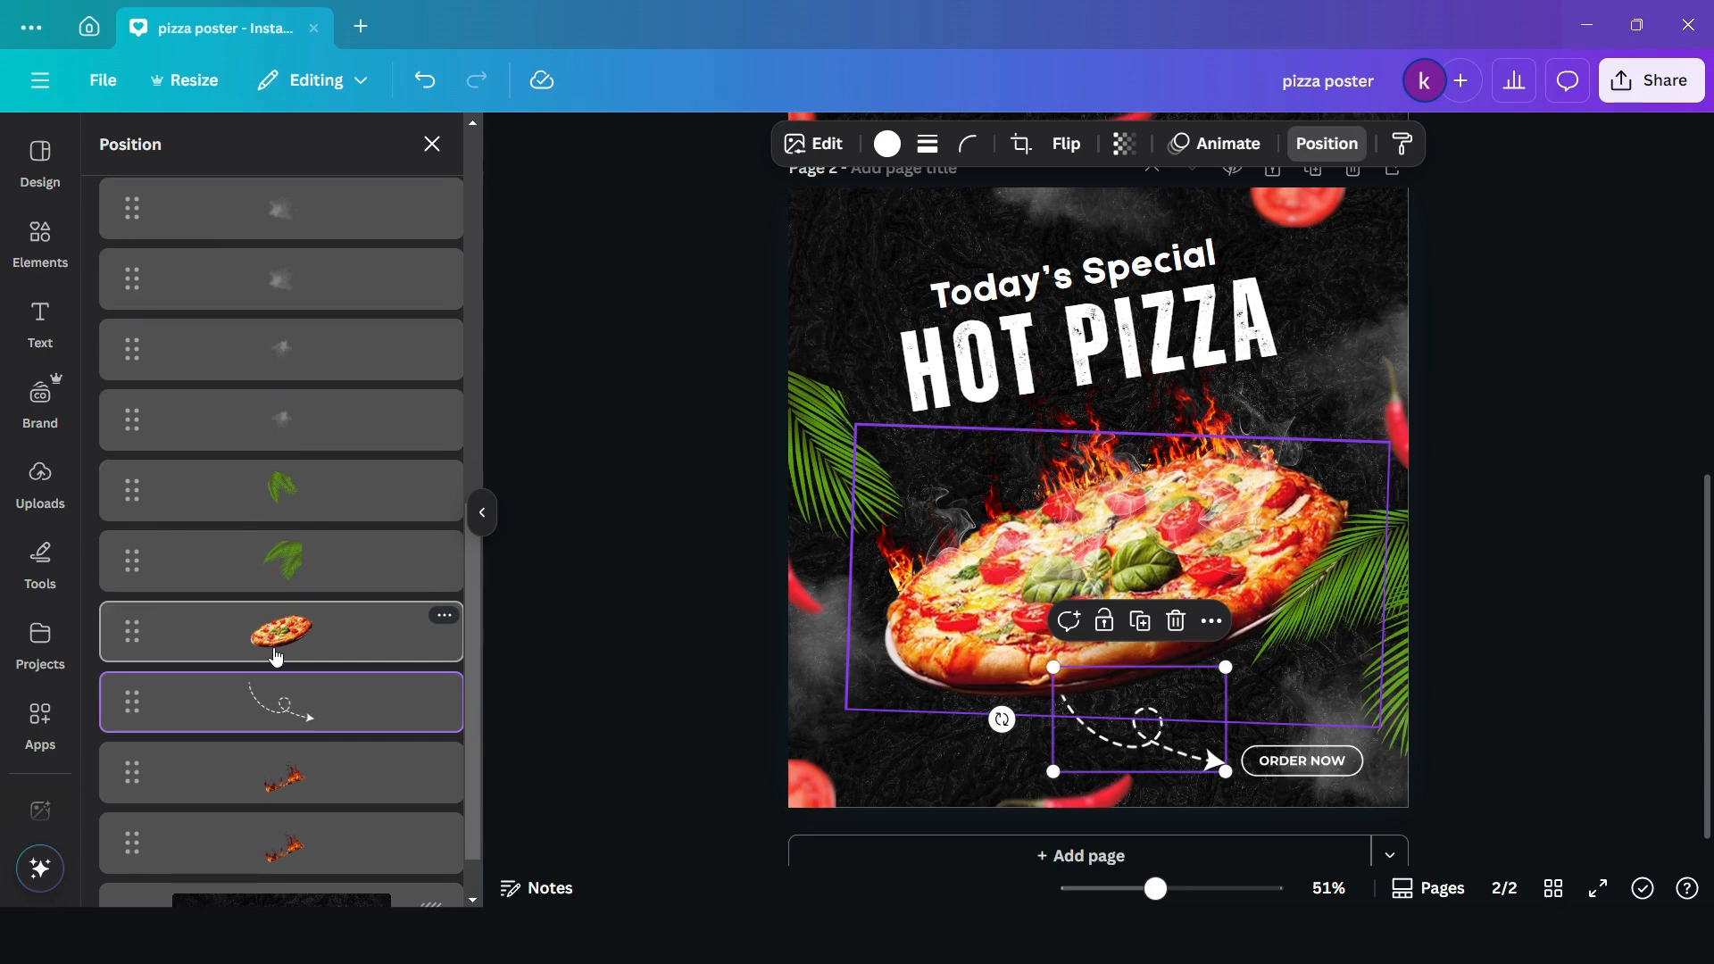
drag(1001, 720, 996, 730)
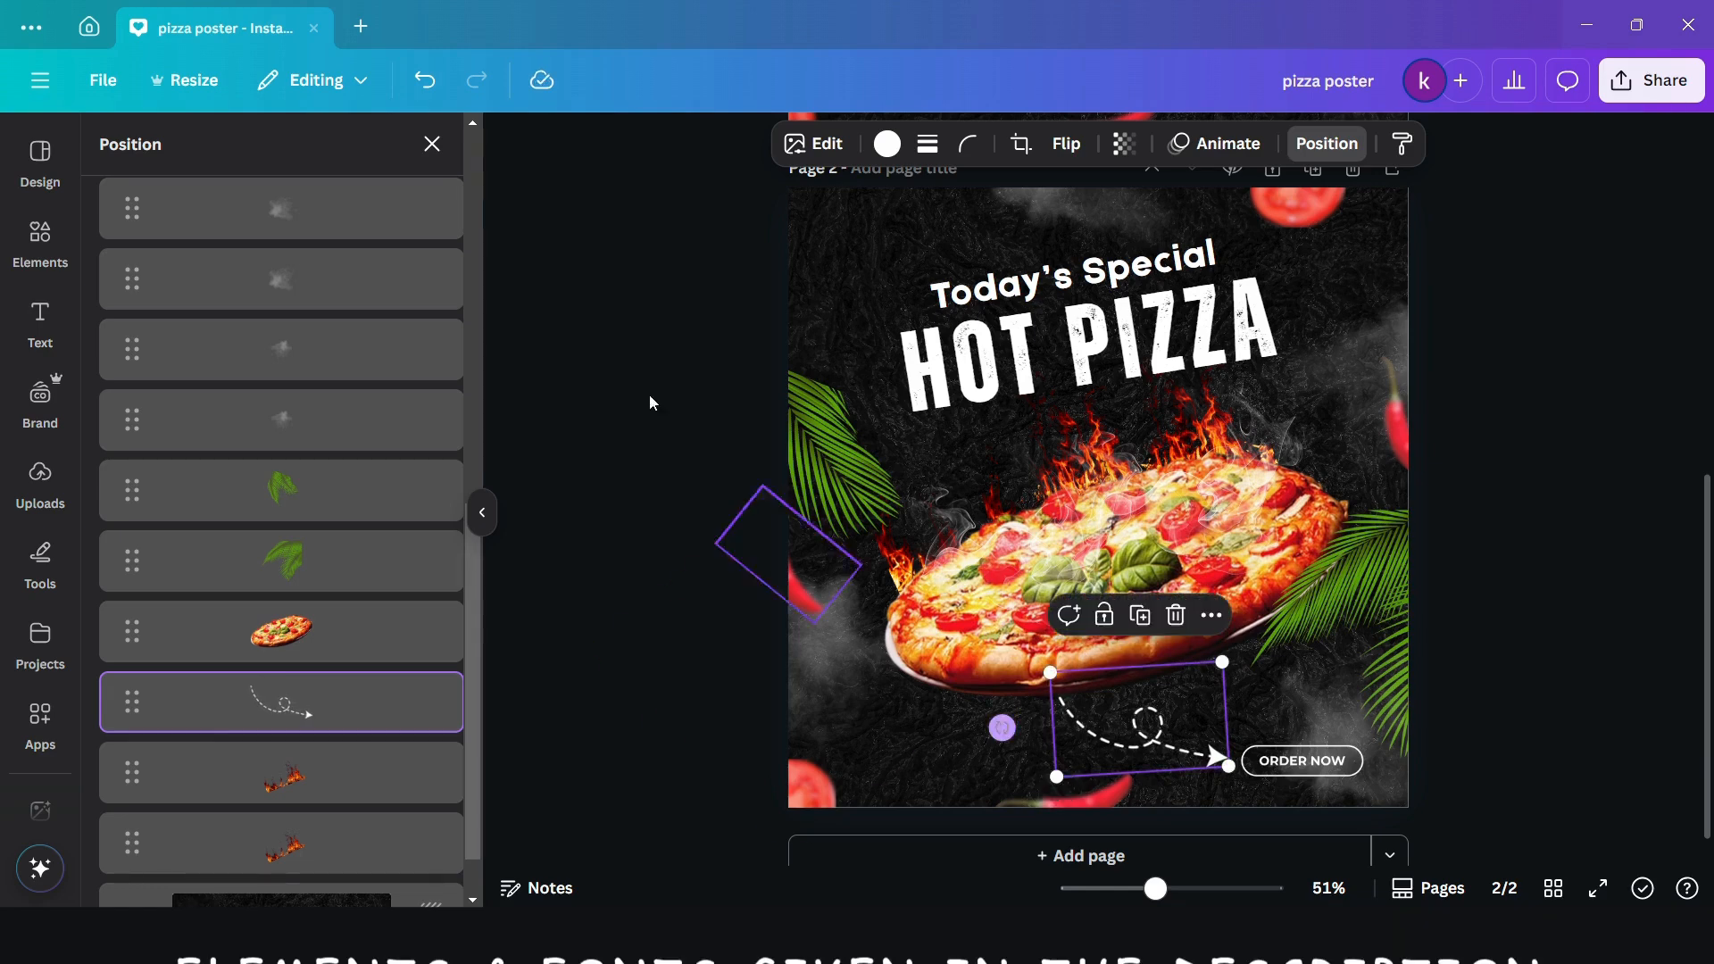
click(720, 470)
click(721, 470)
- Search the graphics for "SHADOW", add a soft black oval shadow and place it under the pizza's lower edge
click(402, 153)
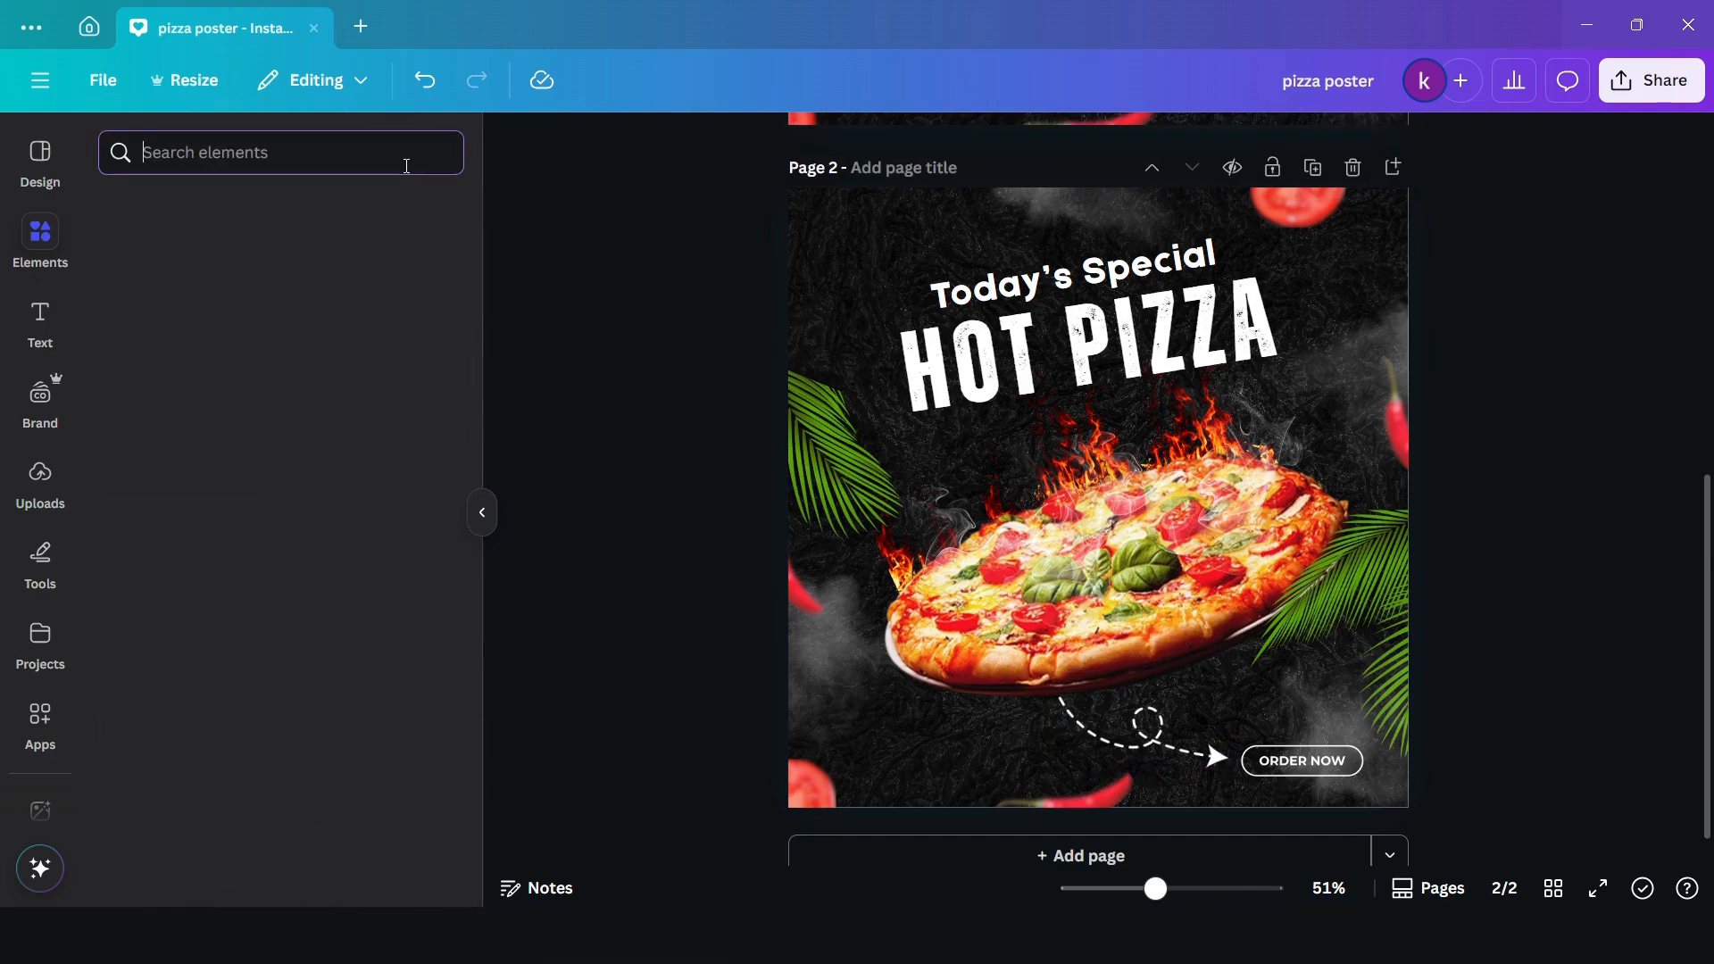
text(SHADOW)
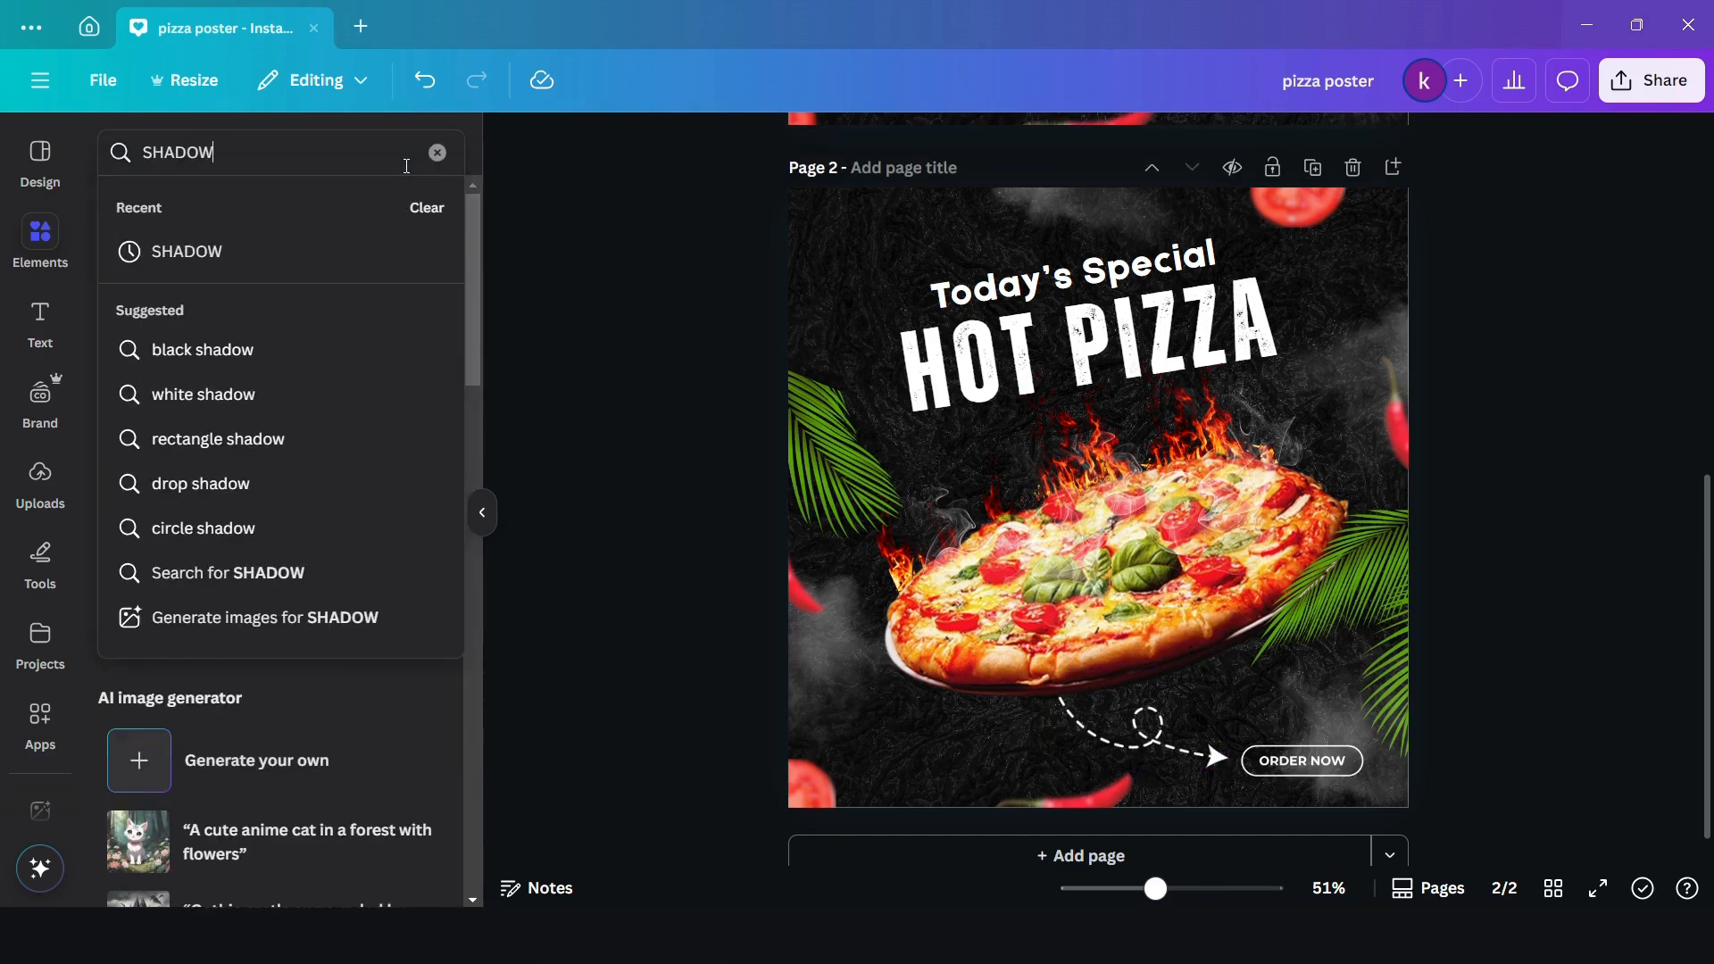
key(Return)
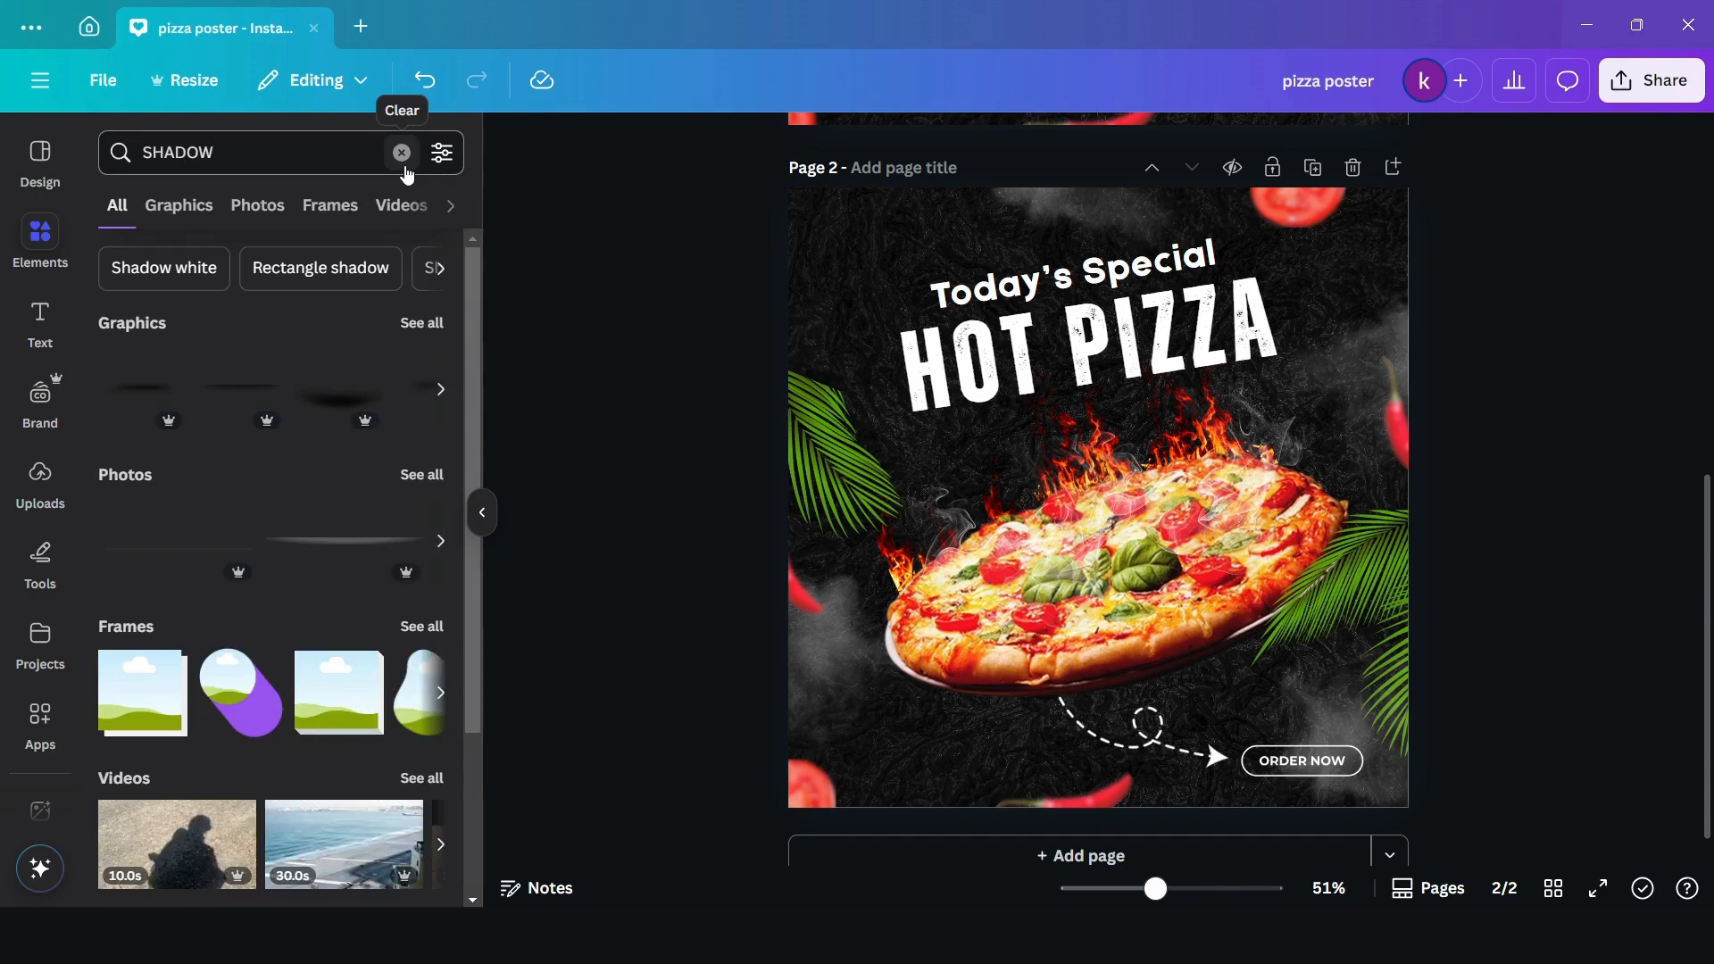
click(414, 331)
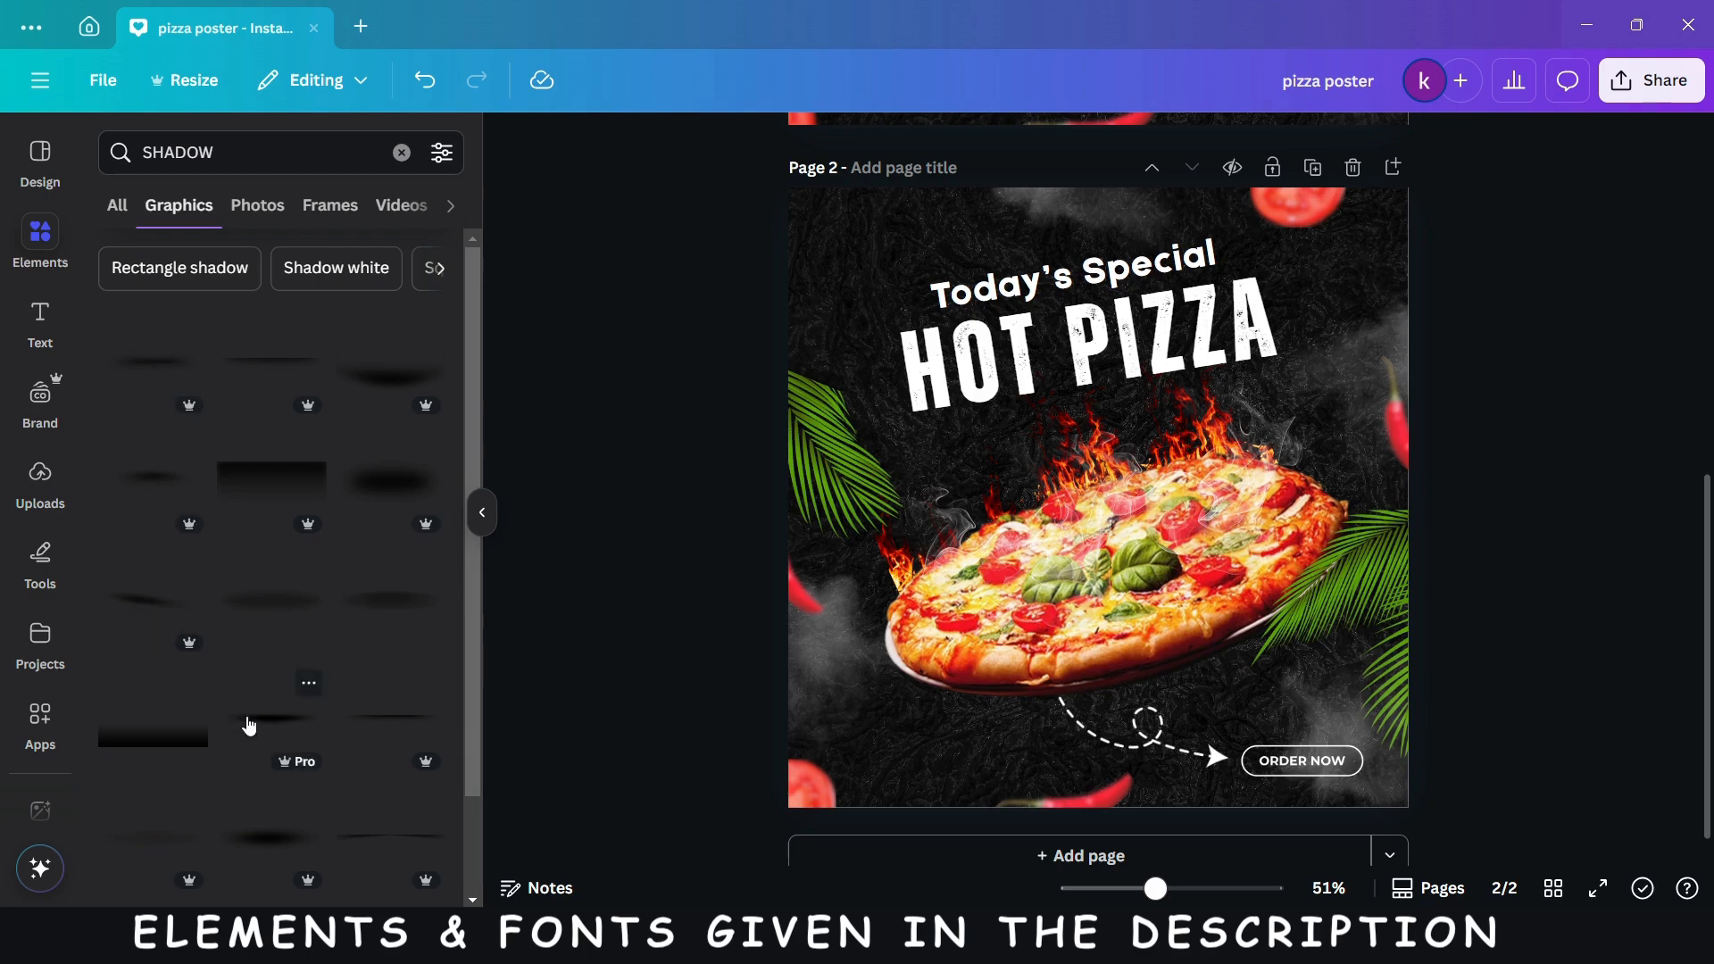
click(249, 726)
drag(1042, 532, 1060, 717)
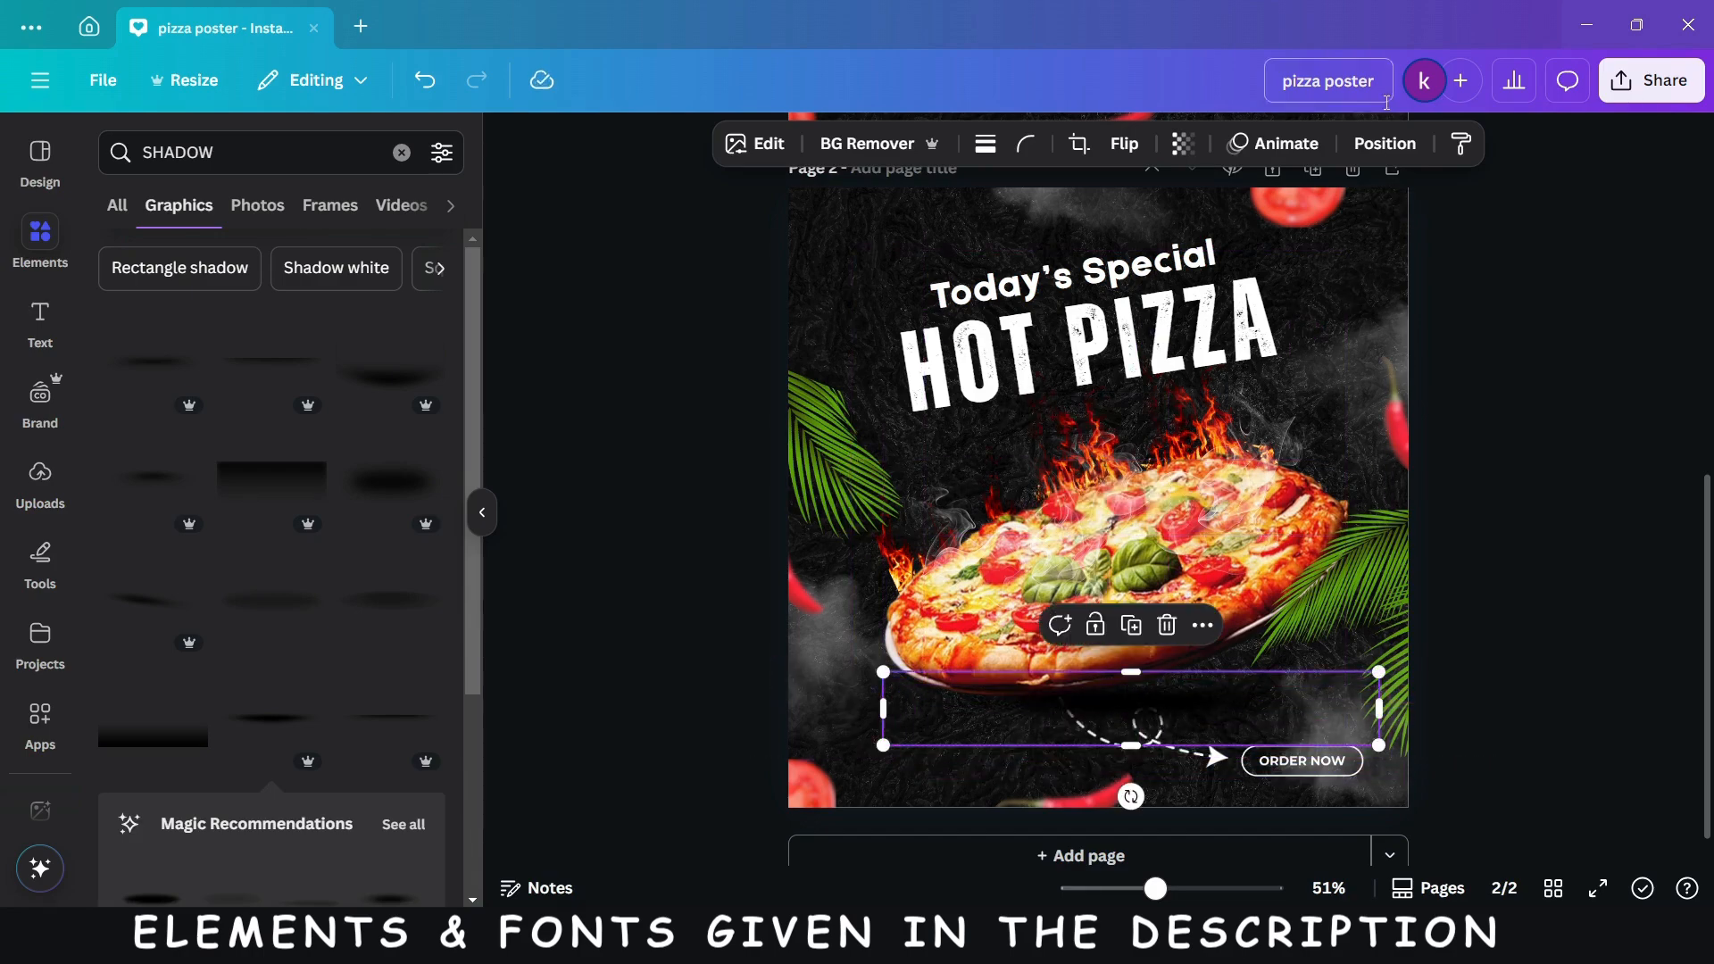
- Move the shadow's layer directly below the pizza and scale the shadow down slightly
click(1381, 146)
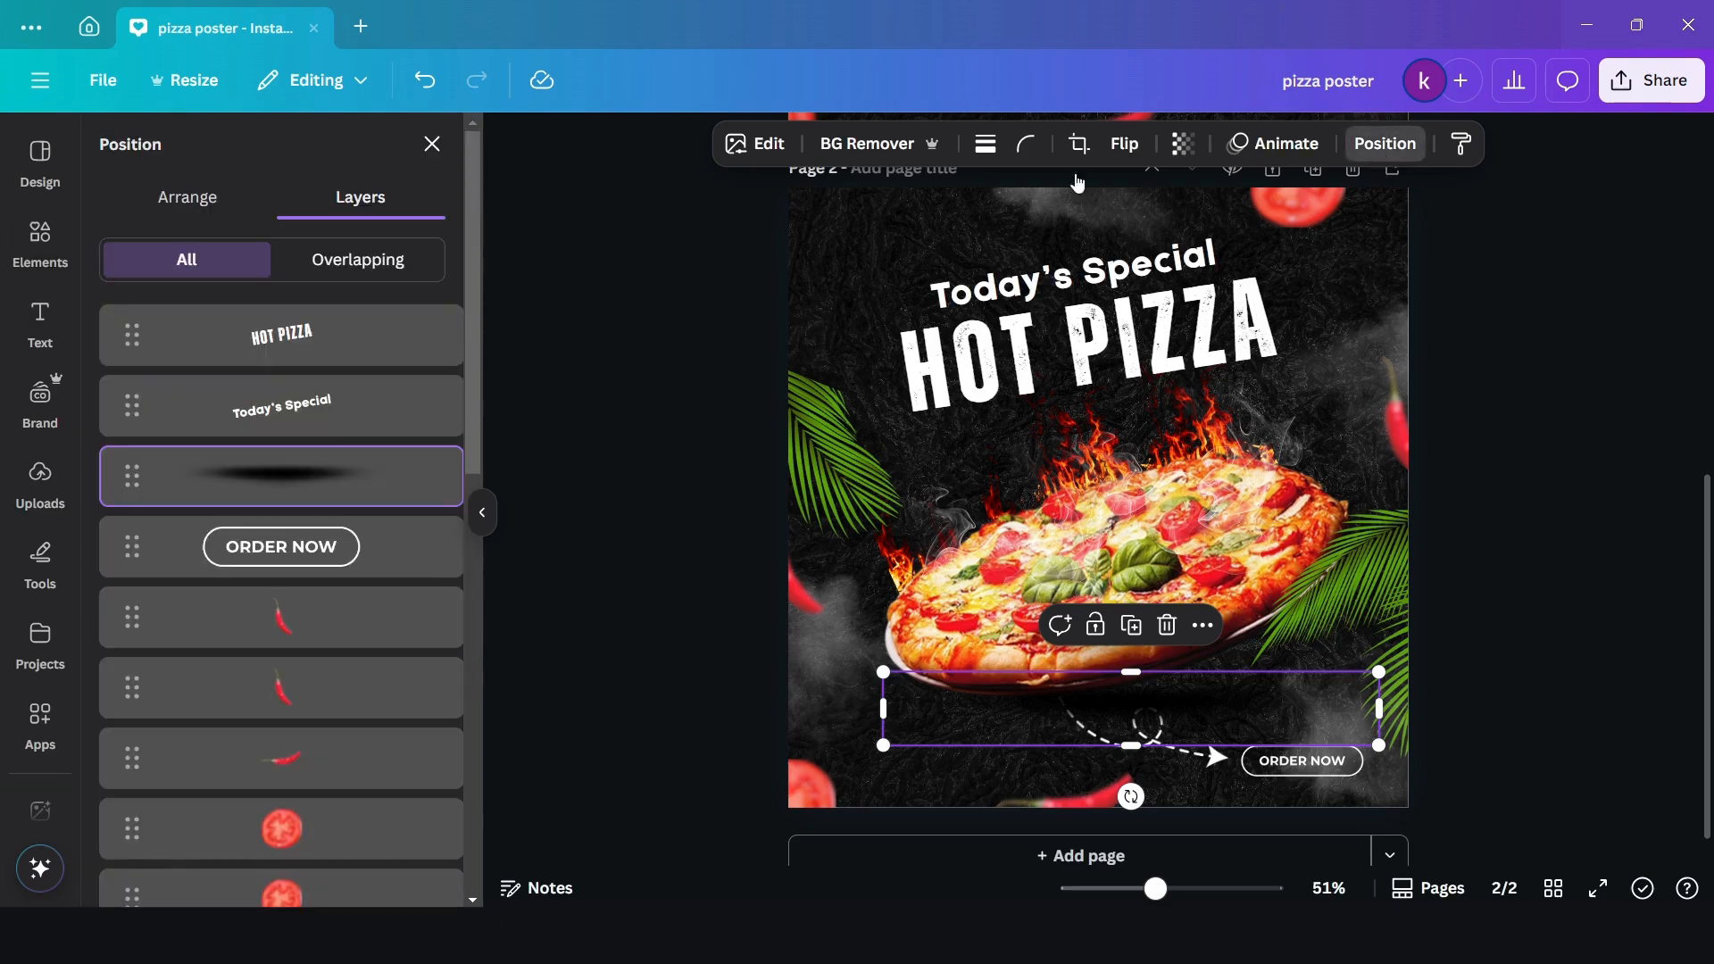
drag(304, 485, 287, 629)
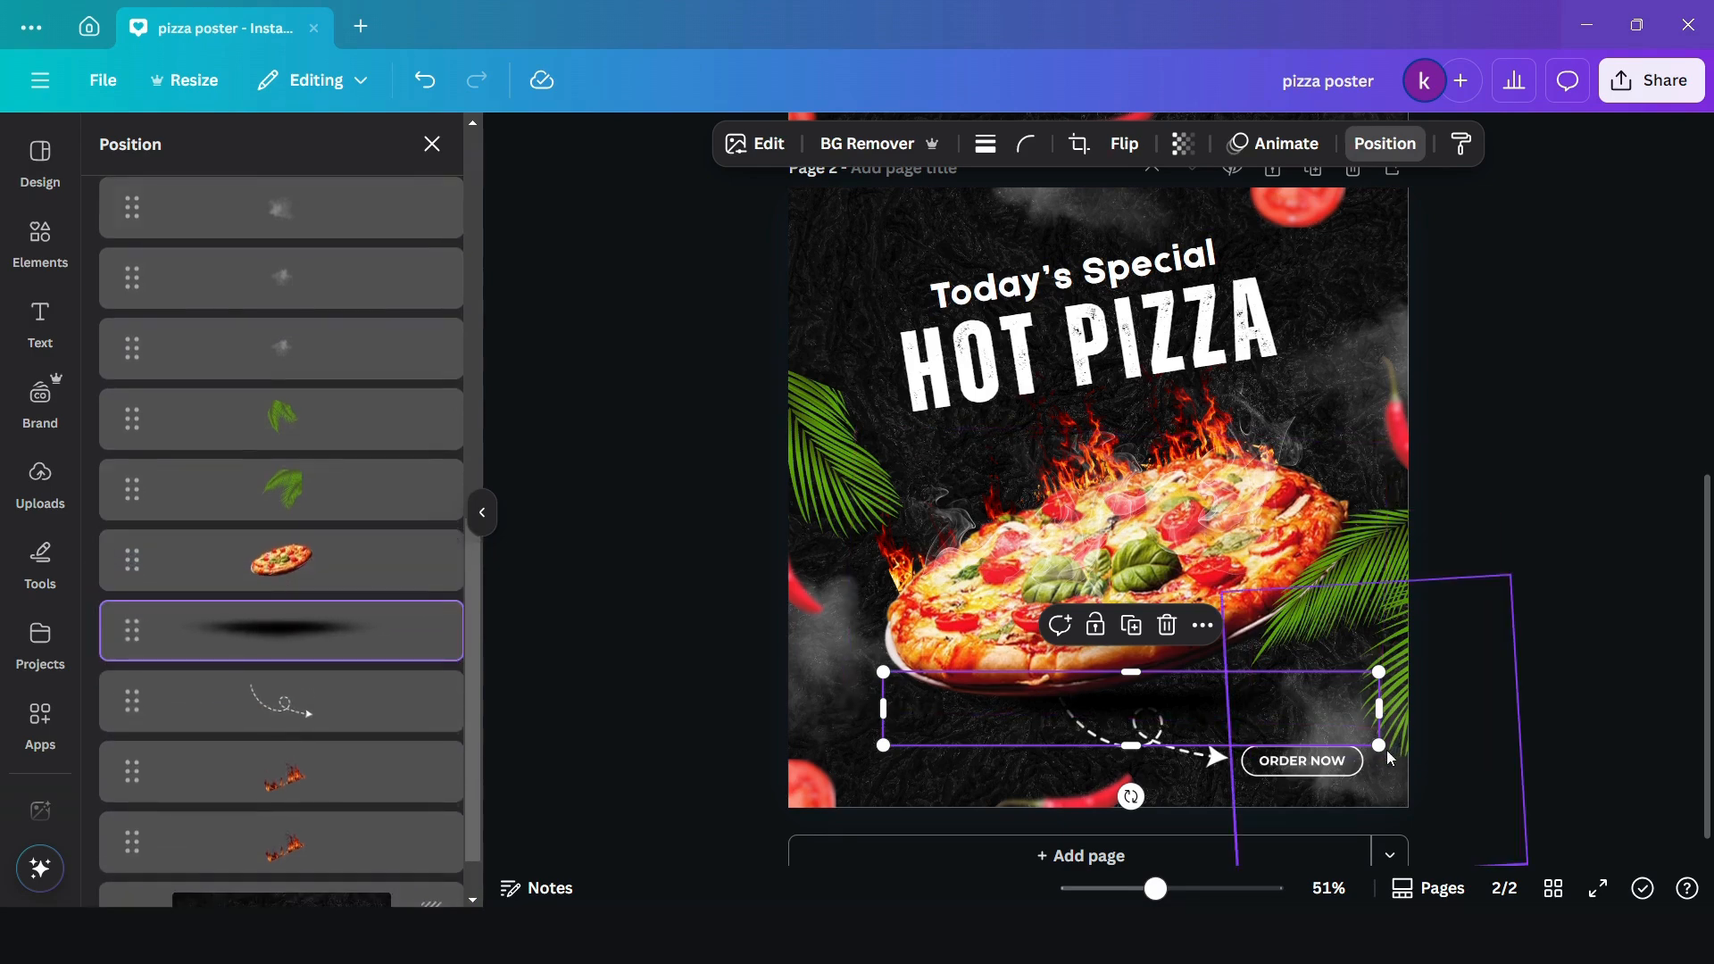
drag(1381, 747, 1354, 745)
click(1482, 753)
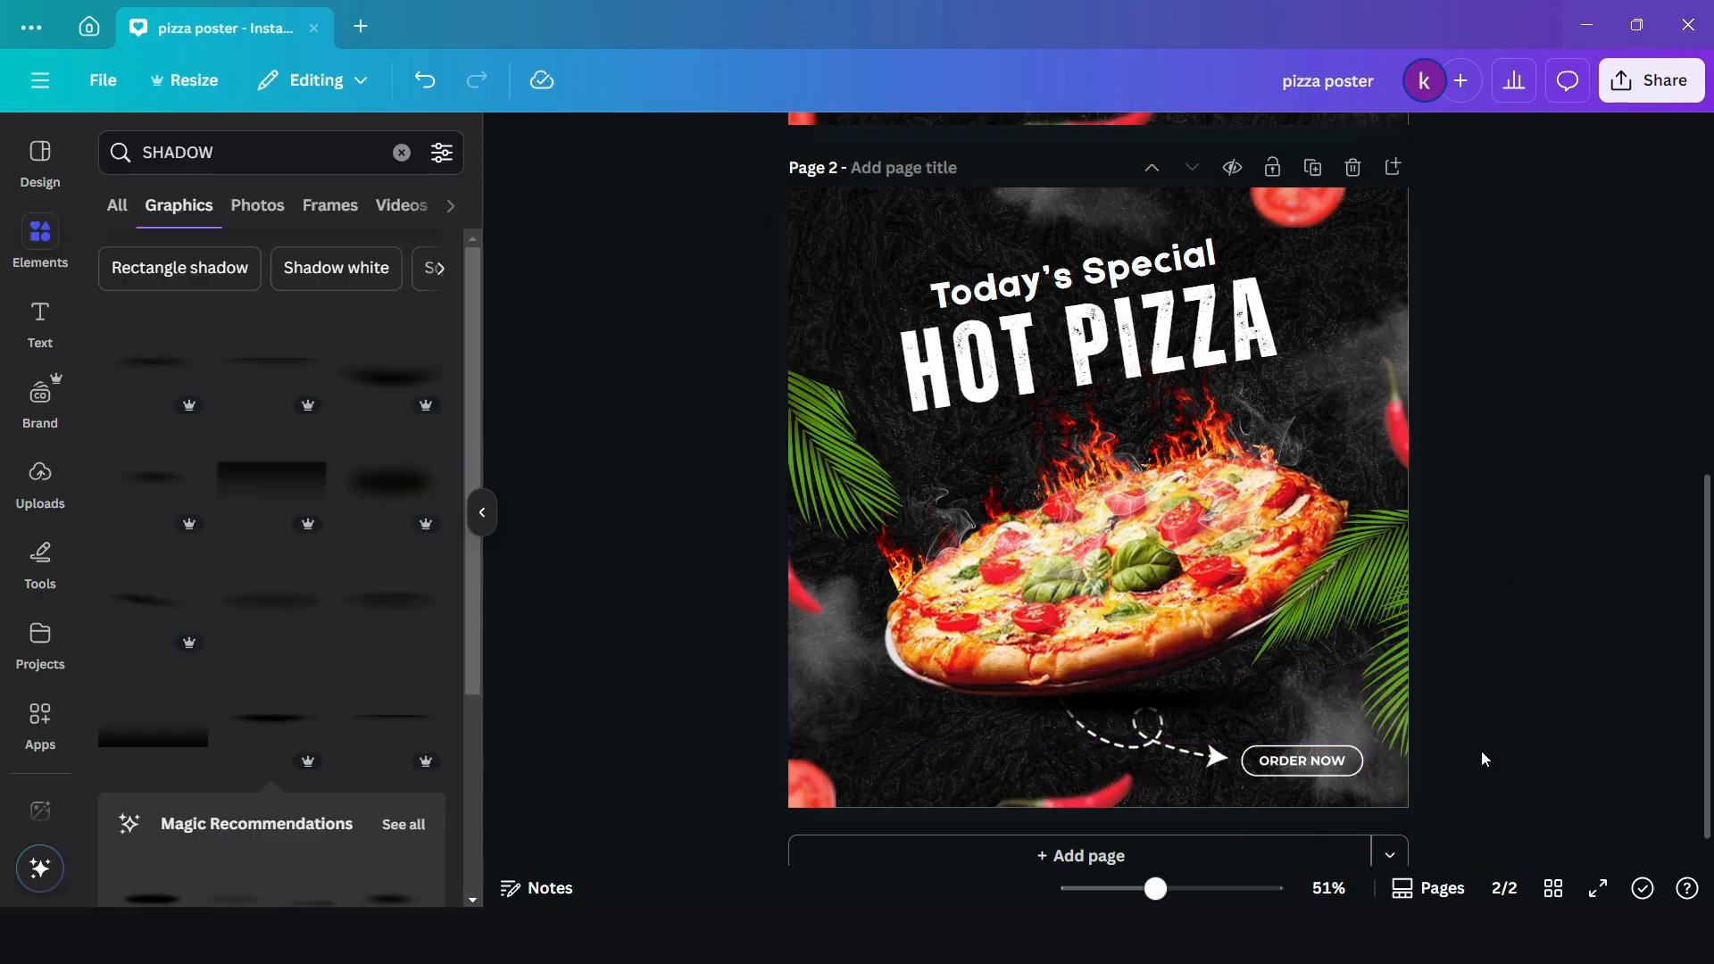
- Try a slight rotation of the shadow beneath the pizza
click(1190, 717)
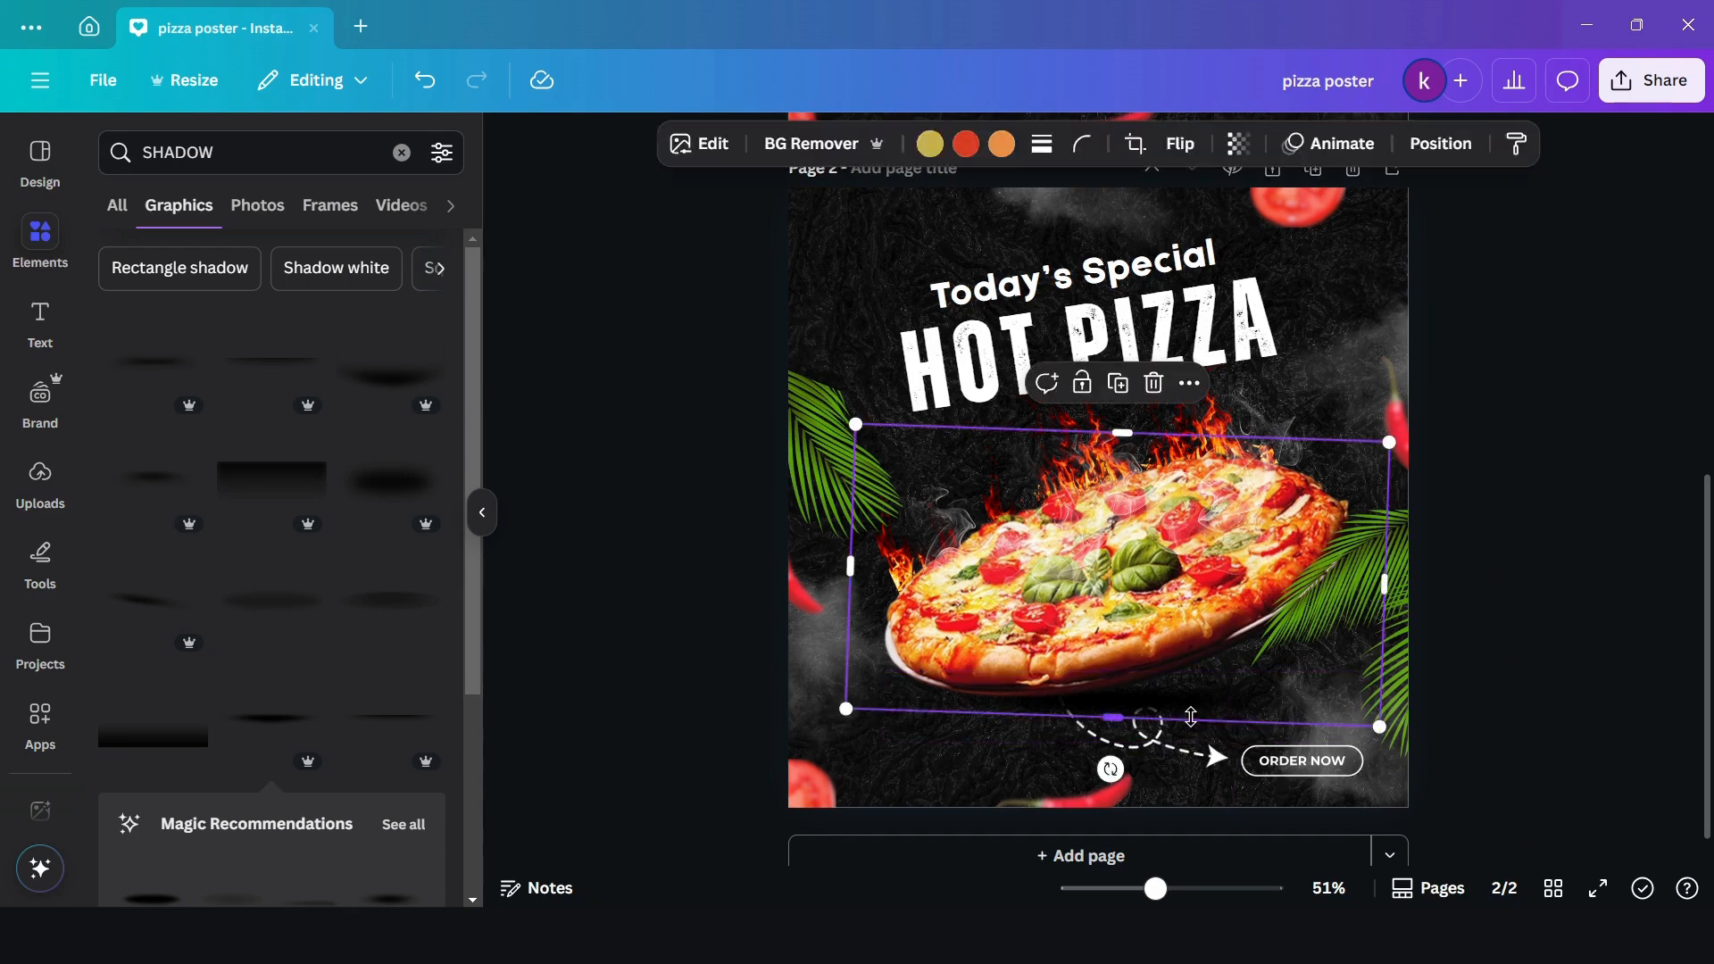
click(1161, 728)
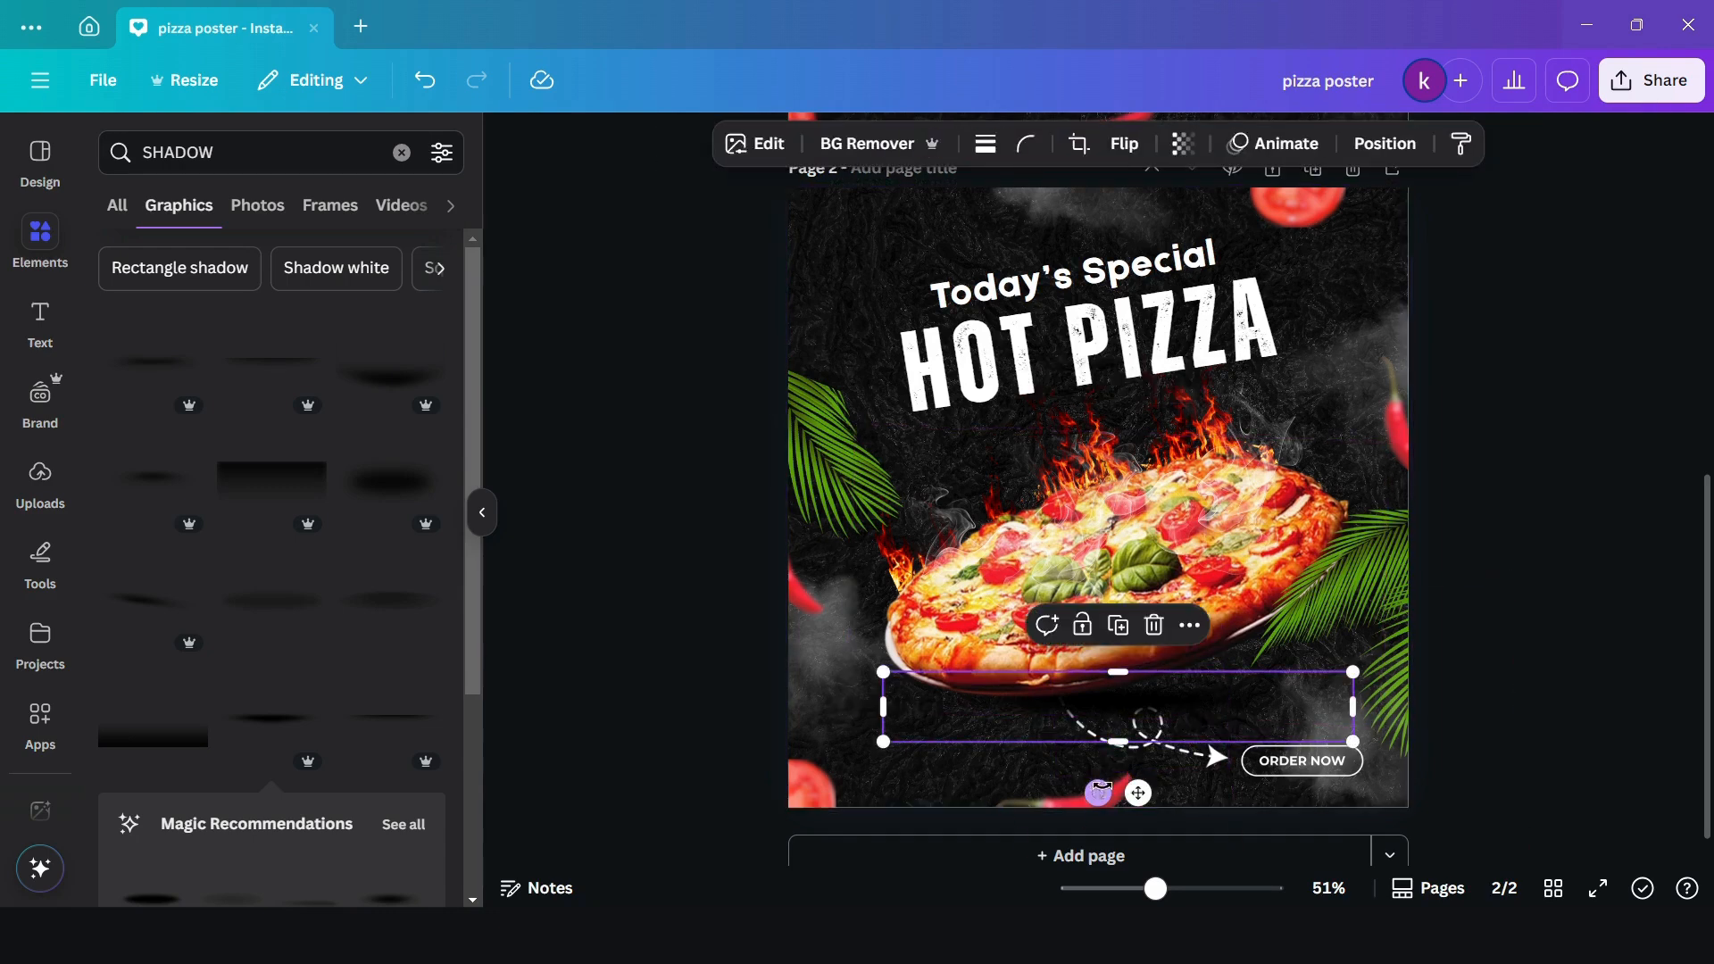
drag(1096, 792, 1094, 795)
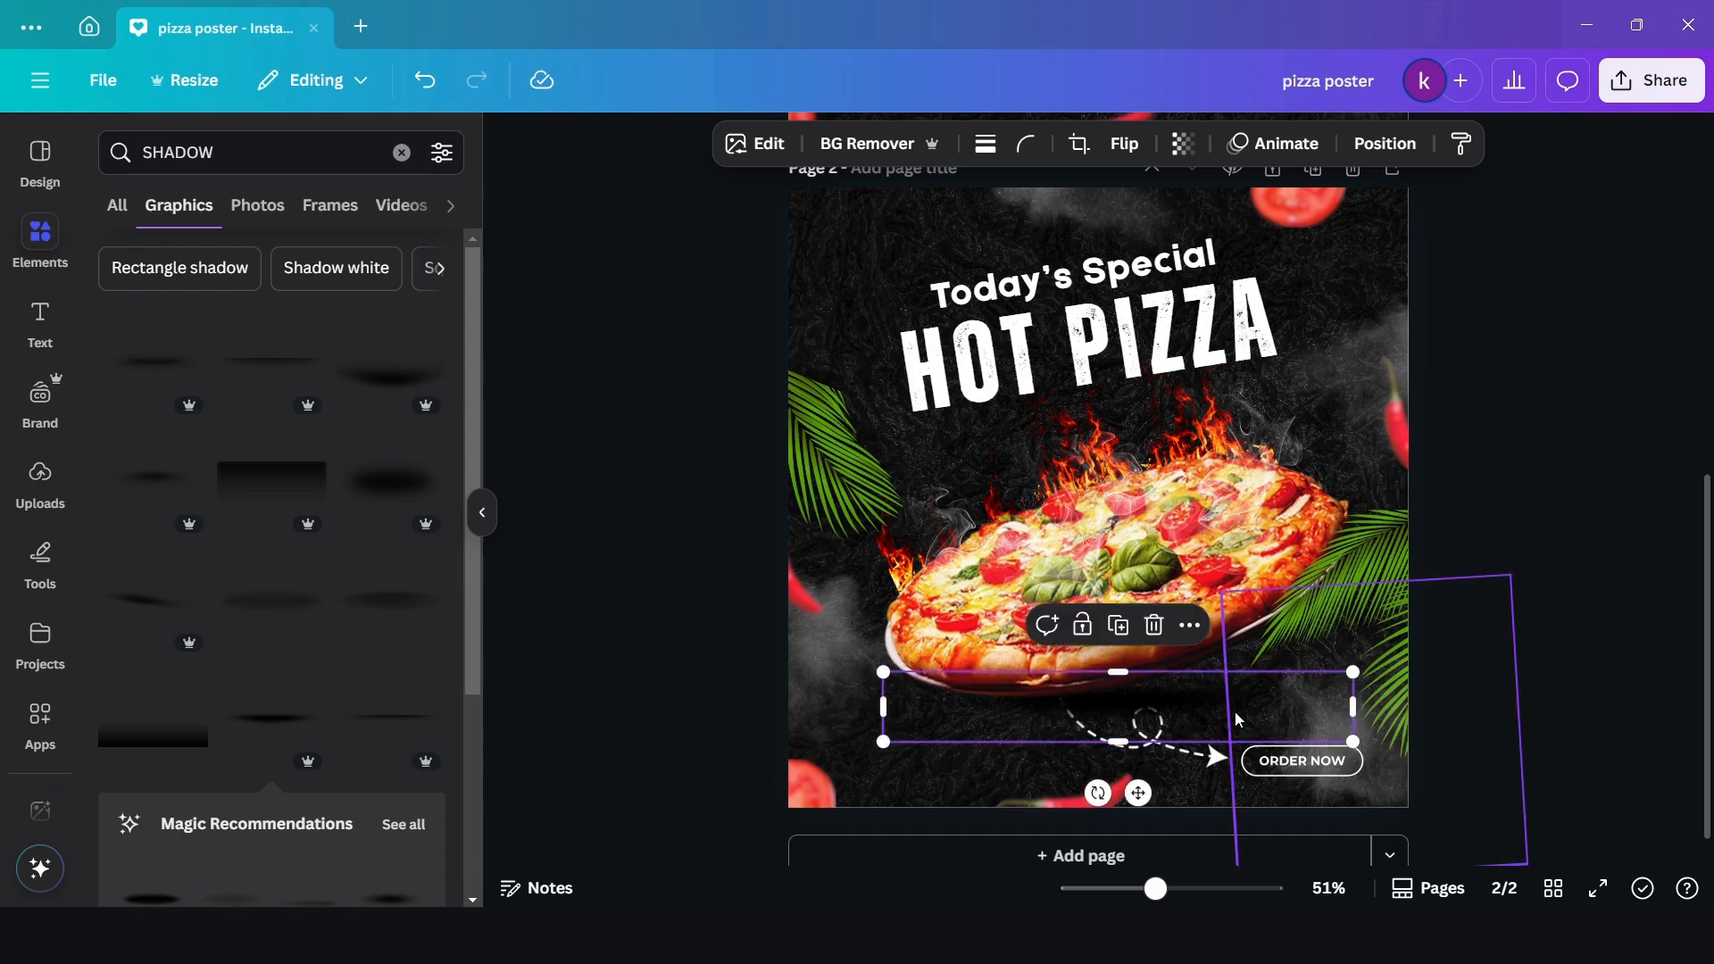
click(1606, 608)
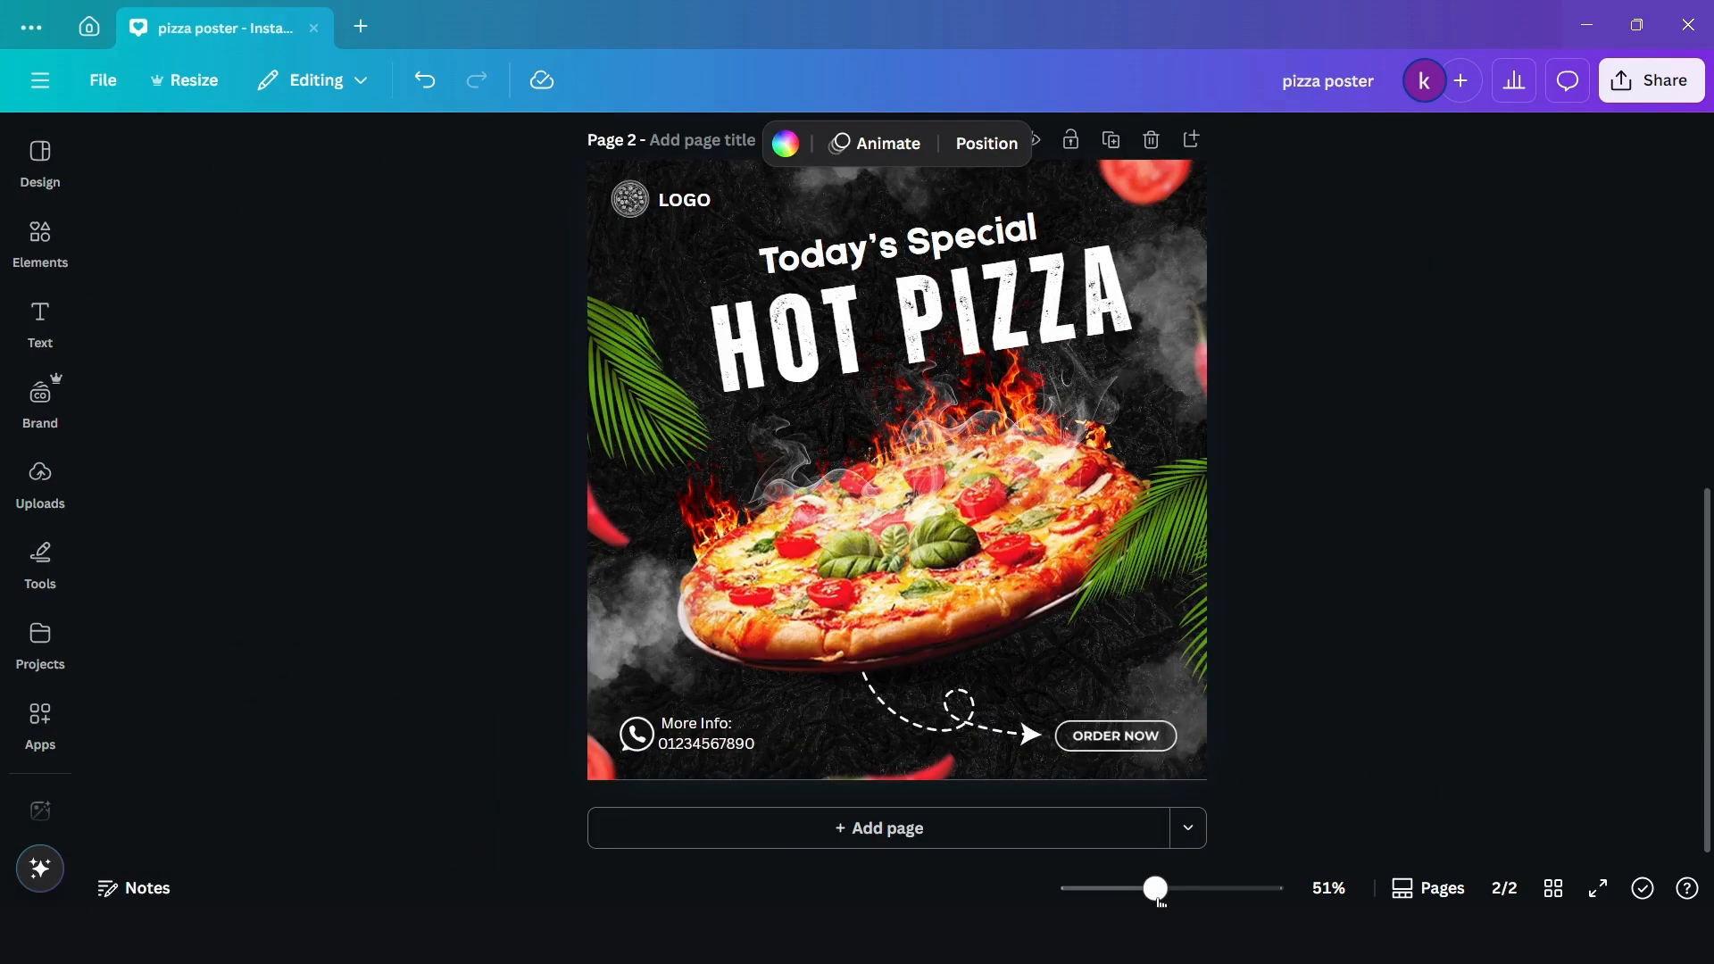
drag(1155, 888, 1155, 889)
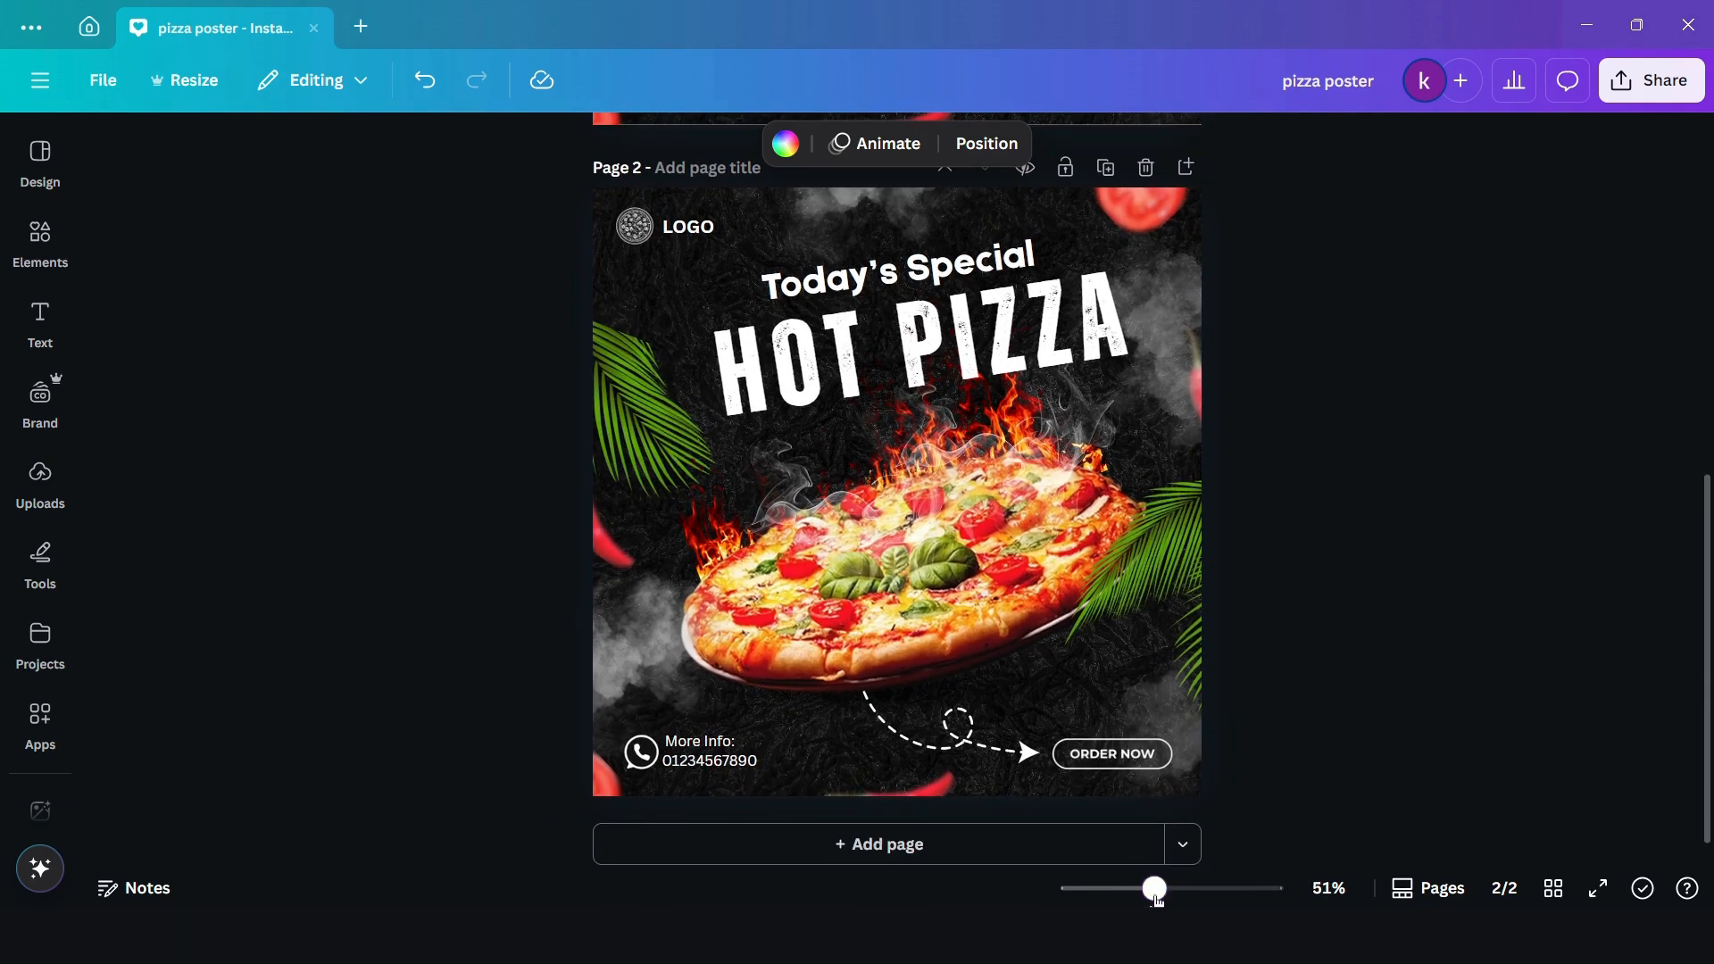